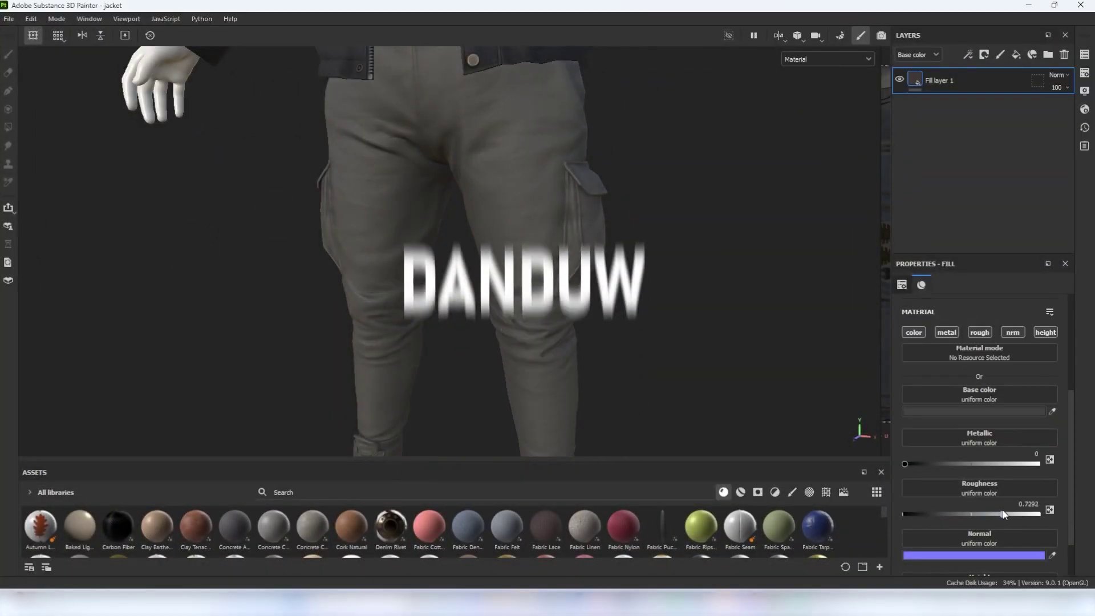
- Raise the base fill layer's roughness slightly and darken its base color to a very dark grey
drag(1003, 510, 1009, 510)
click(974, 412)
drag(946, 495, 939, 508)
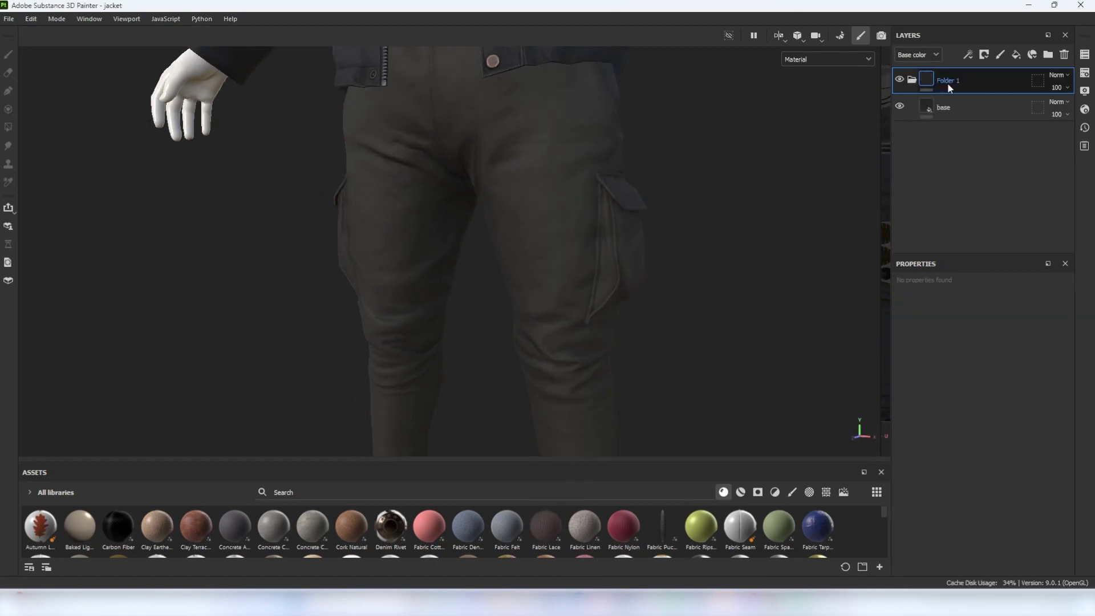
- Rename the new layer folder as Cloth
double_click(947, 82)
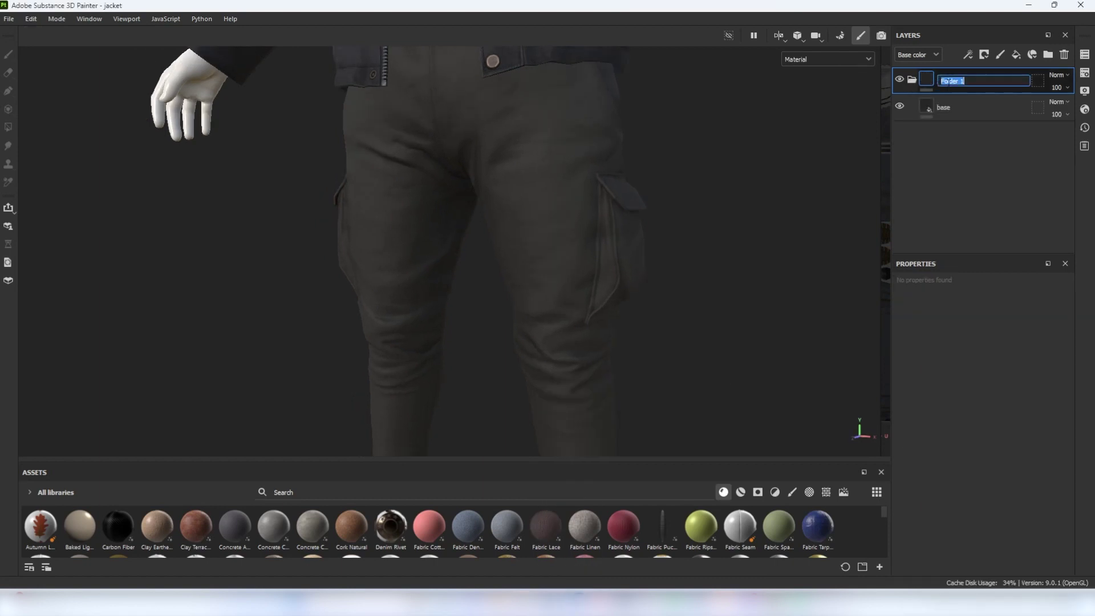
text(Cloth)
key(Return)
- Add a fill layer above the base layer, mask it with the trousers_ao bitmap, and invert that mask
click(1016, 55)
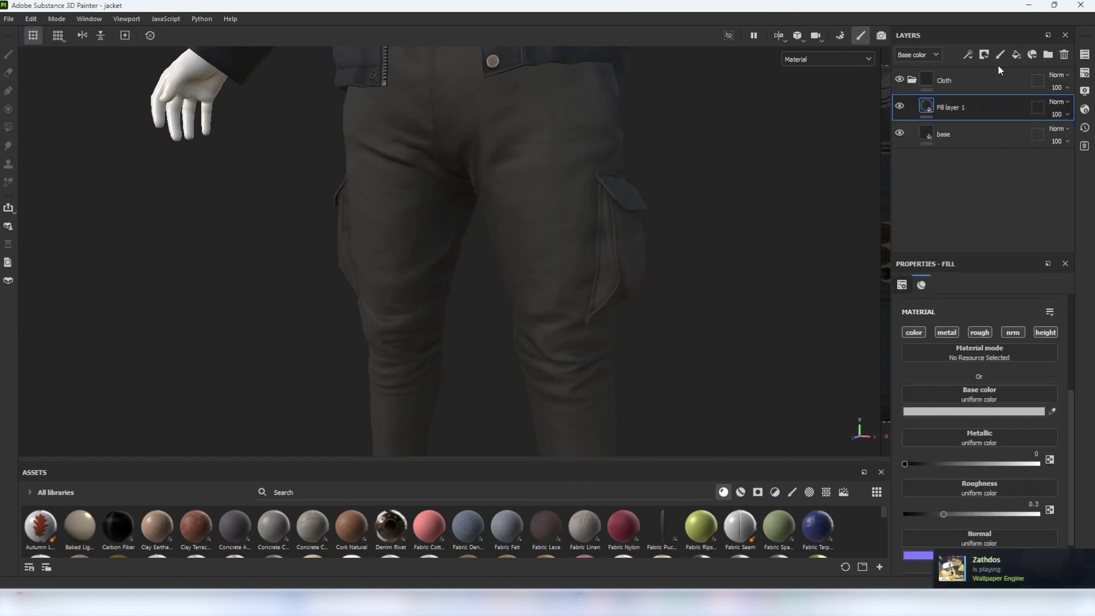
right_click(968, 104)
click(964, 35)
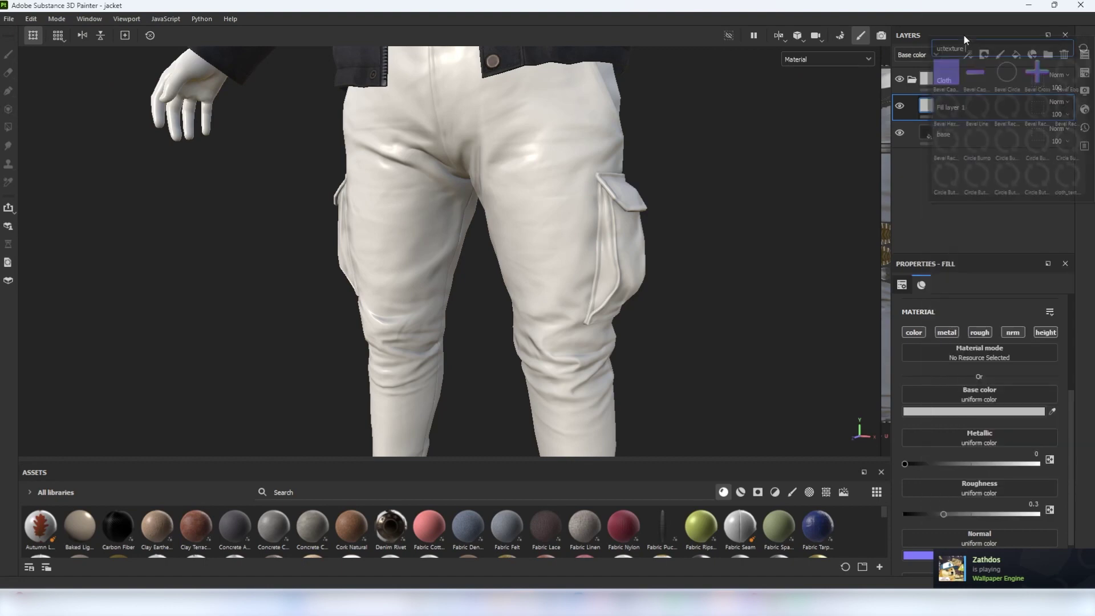
text(_pa)
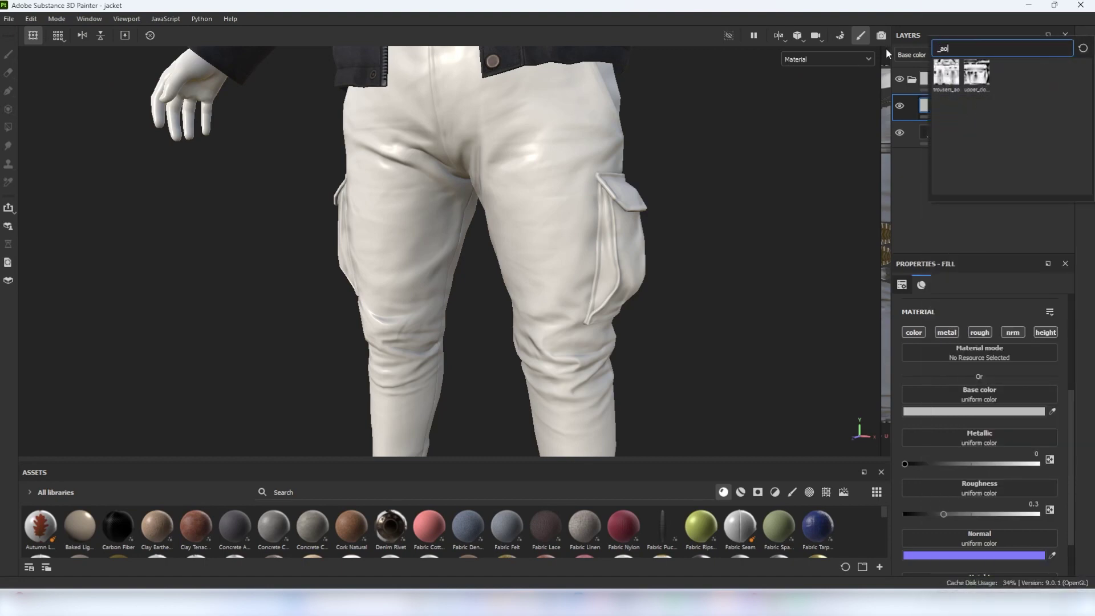
click(939, 77)
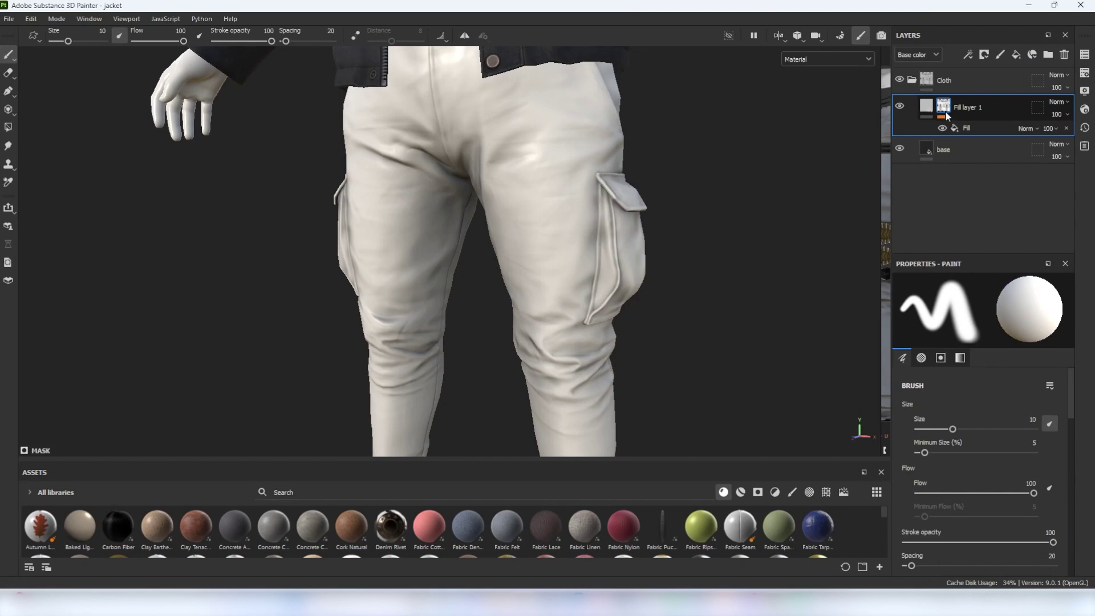
right_click(946, 108)
click(962, 219)
- Limit the ambient-occlusion fill layer to its color channel, set the base color to black (000000), and enable roughness
click(930, 110)
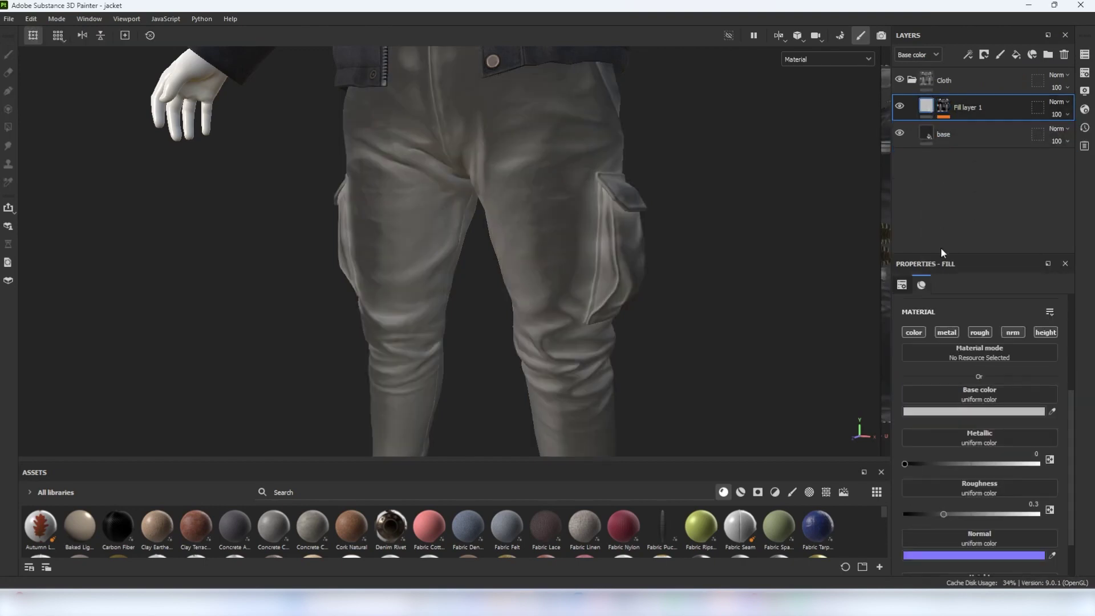
click(913, 333)
click(937, 411)
click(945, 524)
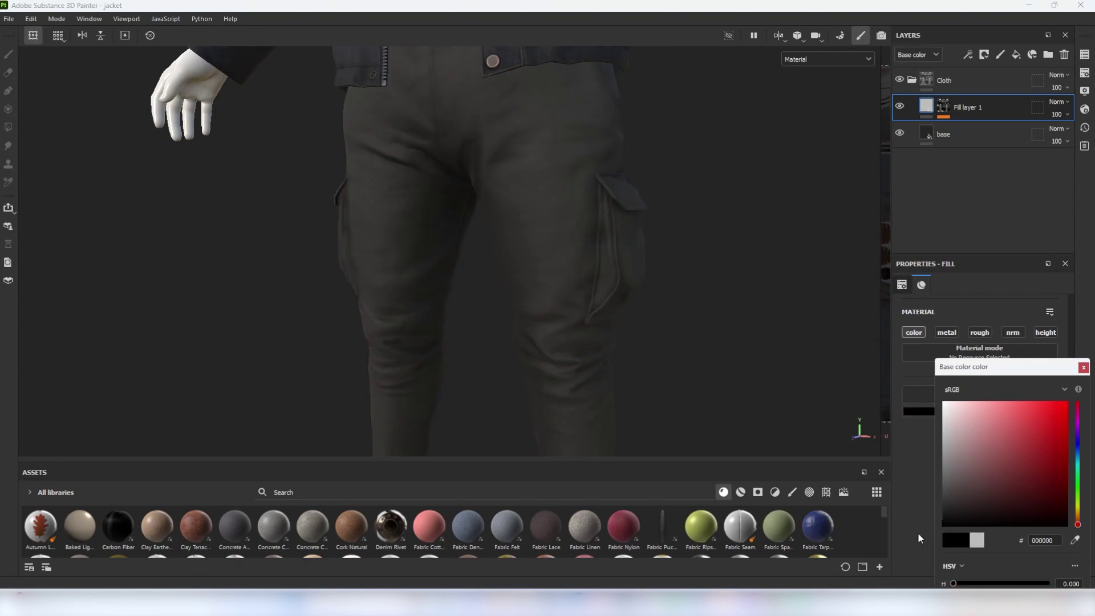
click(607, 264)
click(980, 333)
- Add another fill layer above the black one and mask it with the trousers curvature bitmap
click(1017, 57)
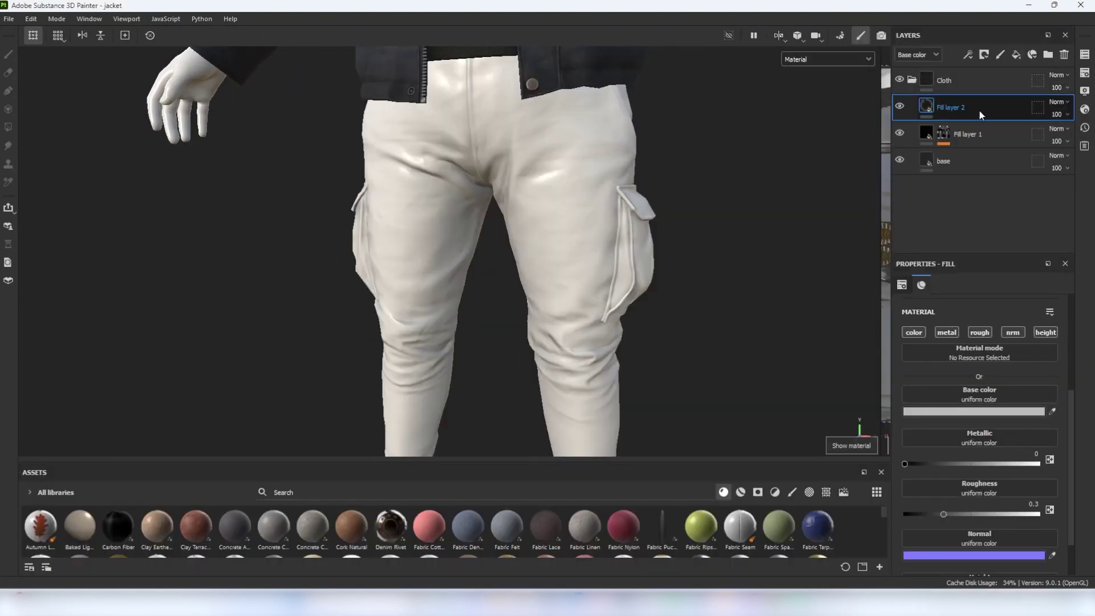
right_click(980, 111)
click(981, 41)
text(_cur)
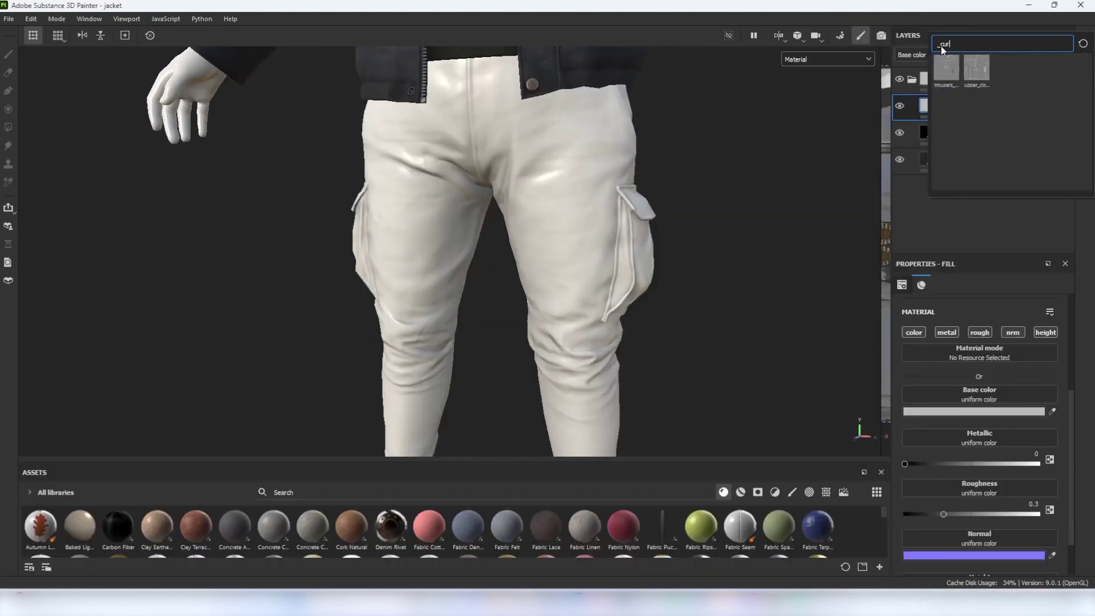
text(v)
click(949, 65)
- Add a Levels effect to the curvature mask and adjust its input range to isolate the seams and pocket edges
right_click(946, 107)
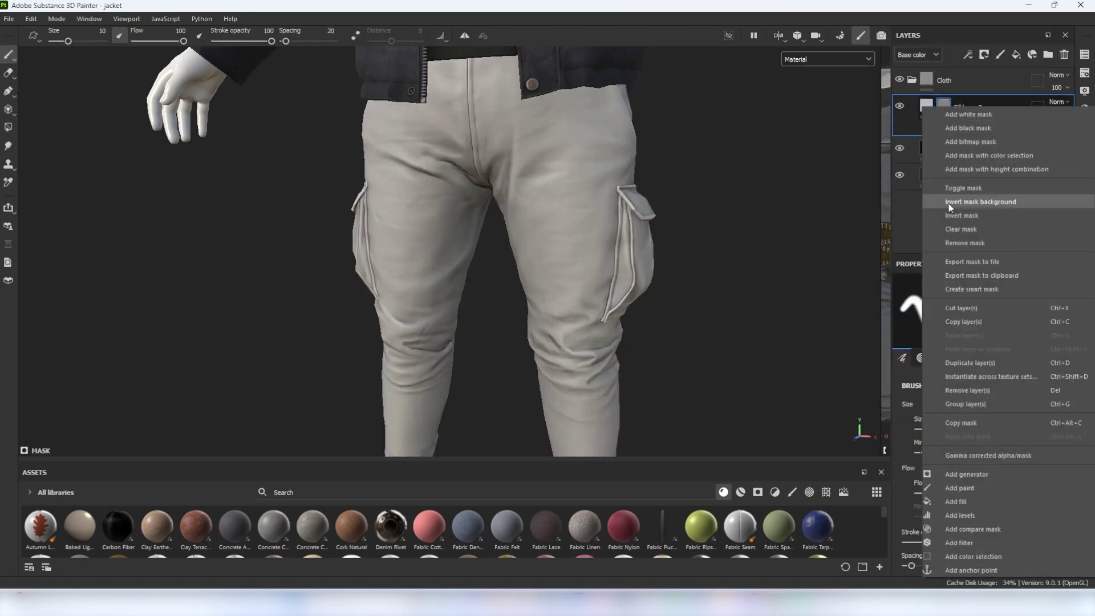
click(971, 515)
drag(984, 312, 1010, 312)
- Add a Warp filter above the Levels effect, increasing its source tiling and slightly lowering its intensity
right_click(988, 130)
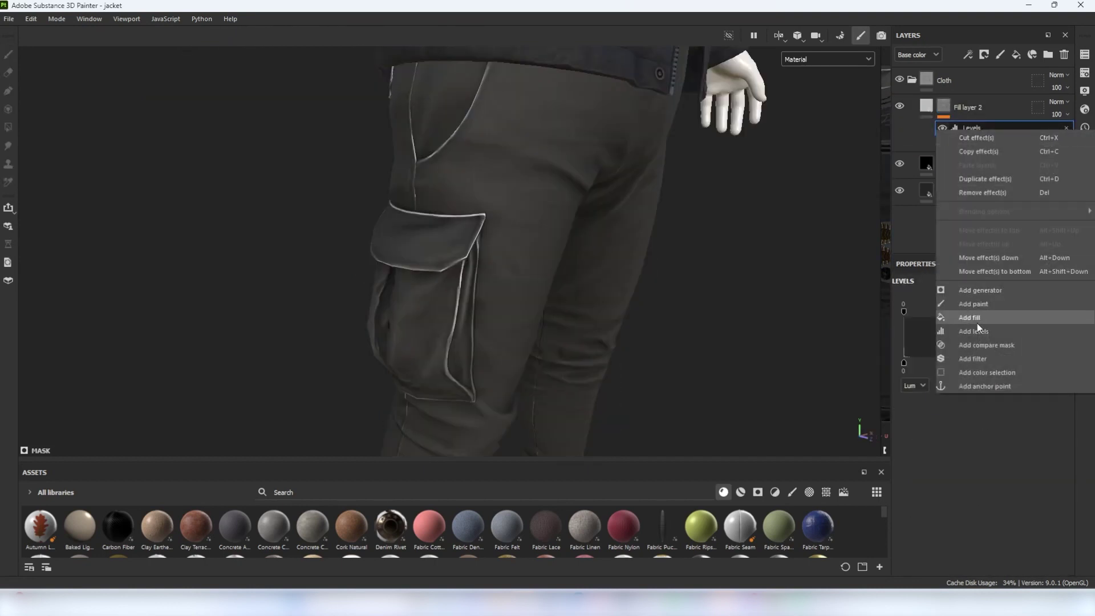
click(985, 362)
click(961, 312)
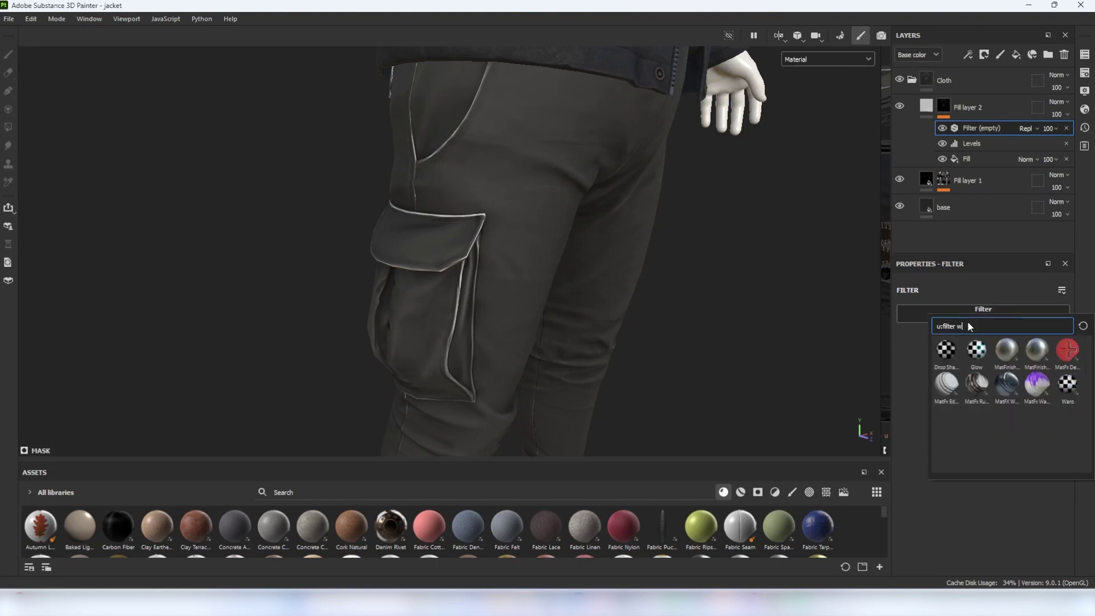
text(war)
click(946, 385)
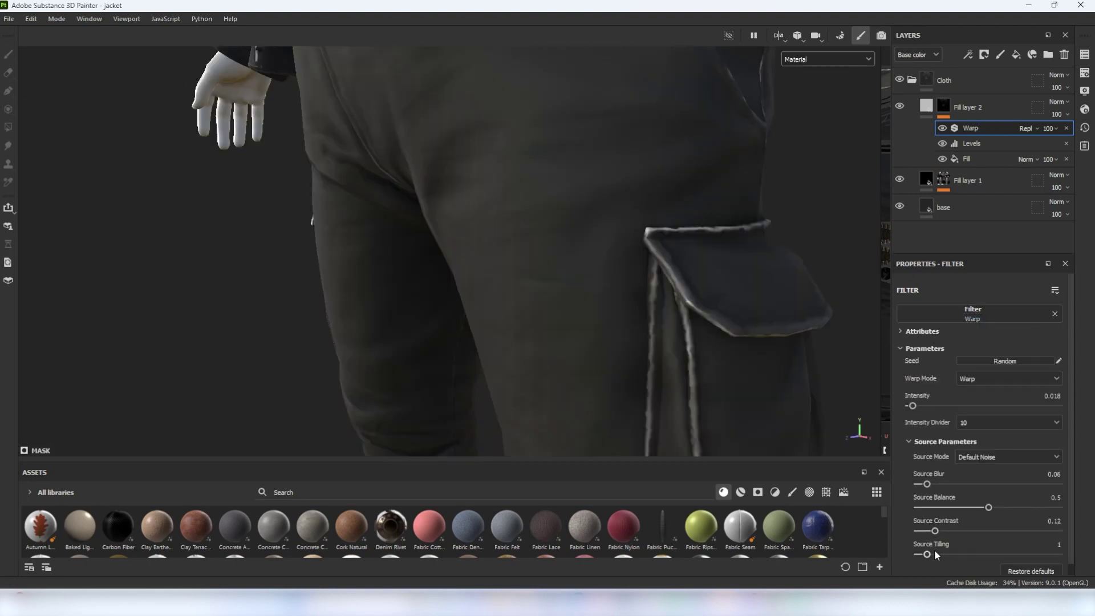
drag(936, 554, 985, 553)
drag(914, 406, 909, 408)
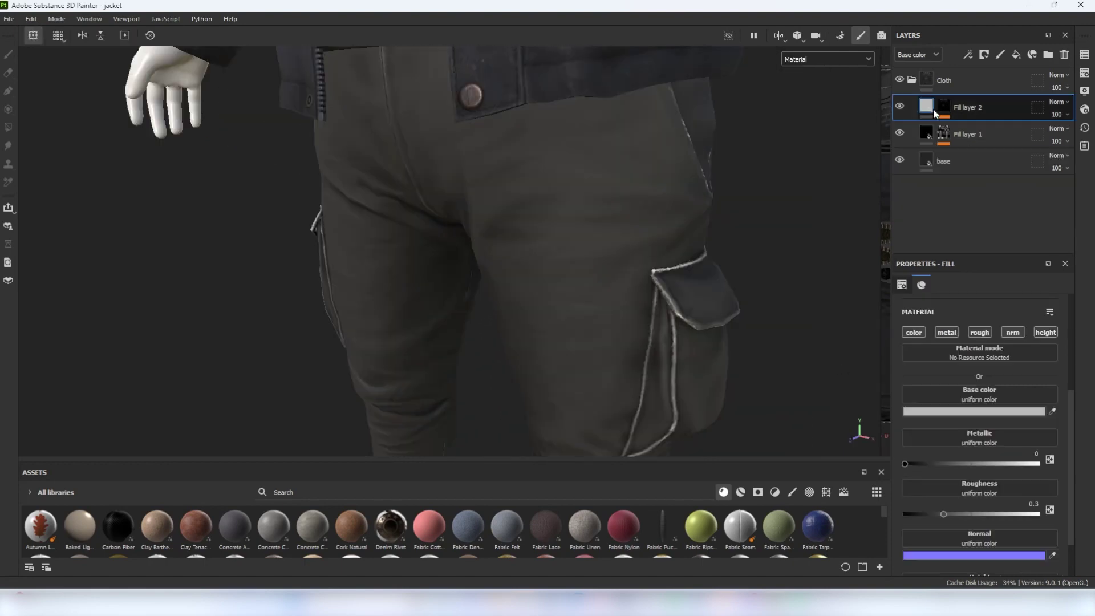
- Restrict the edge-wear fill layer to color and roughness, with a dark grey base color and roughness of 0.4792
click(914, 333)
click(945, 412)
drag(947, 439, 932, 491)
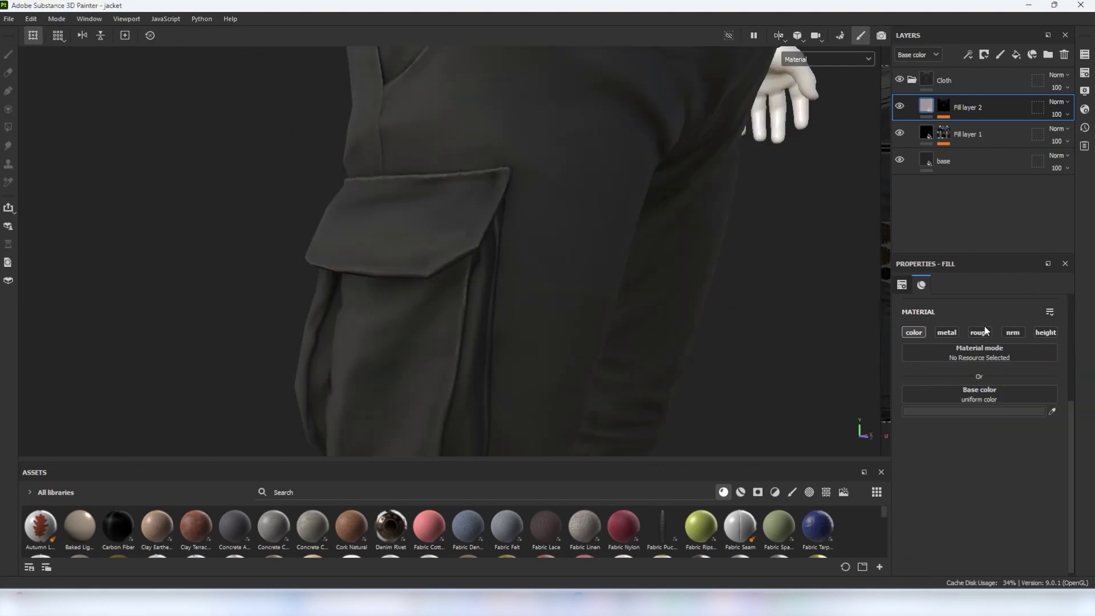
click(979, 332)
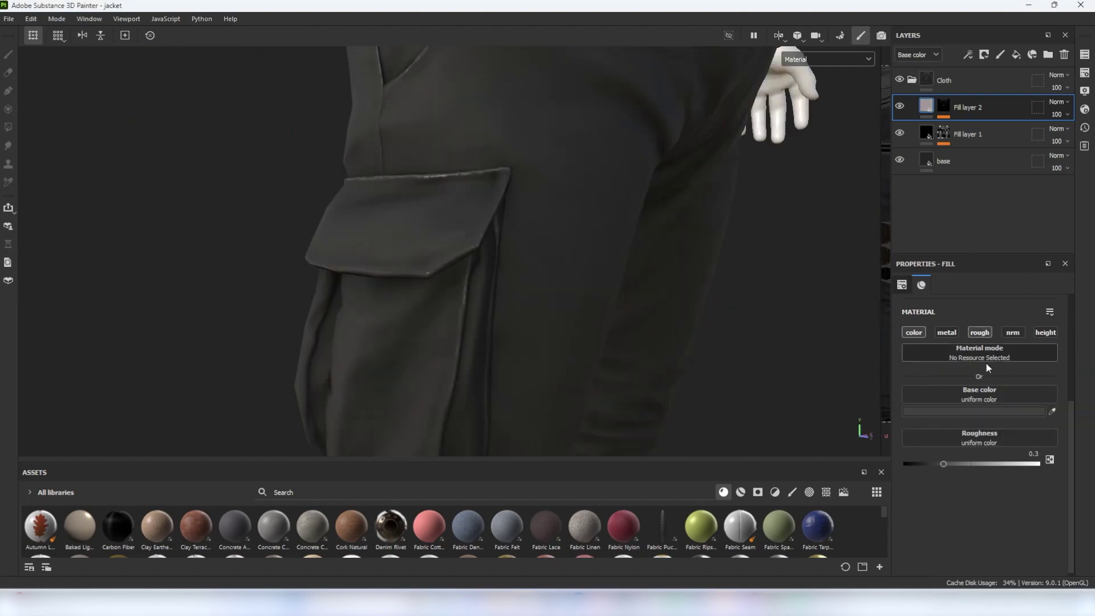
- Display only the Roughness channel in the viewport and examine it across the trousers
click(802, 59)
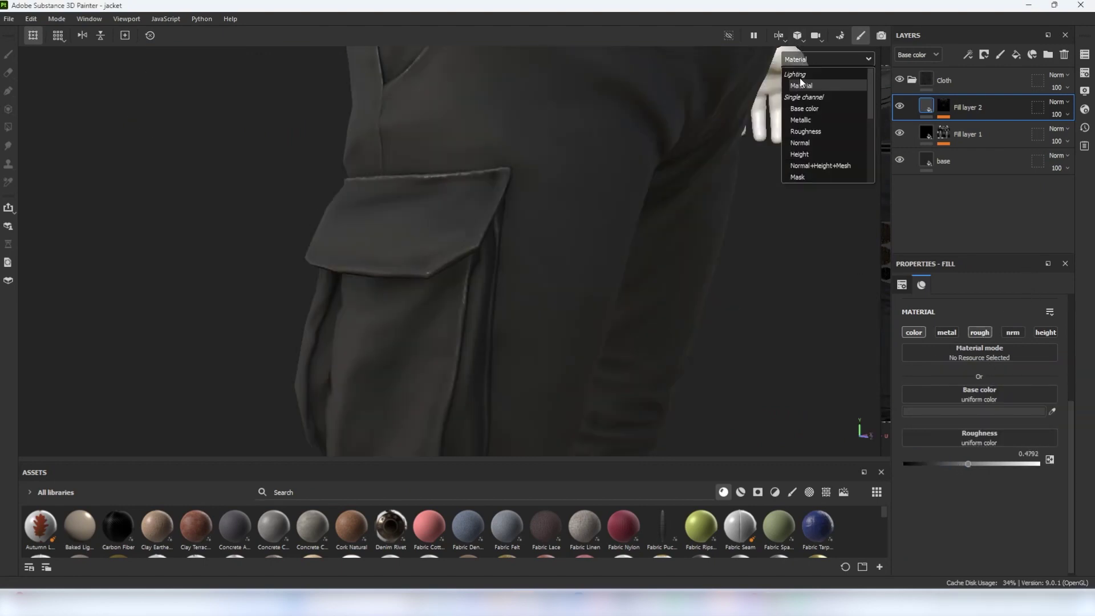
click(817, 132)
scroll(604, 198, down, 4)
alt+drag(609, 198, 521, 231)
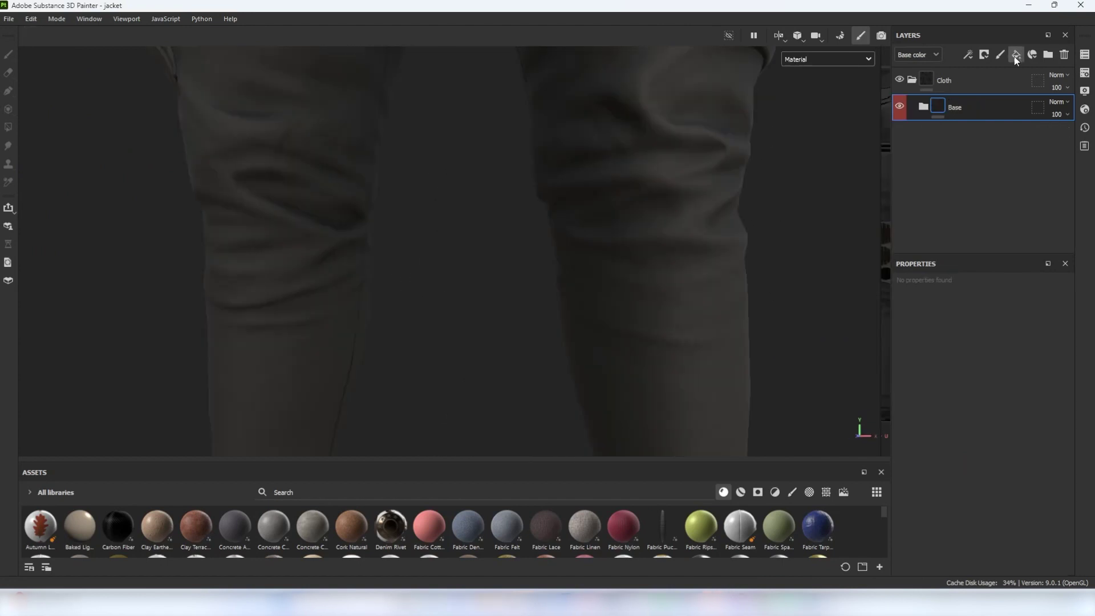
- Add a fill layer above the Base folder and mask it with the Stripes pattern
click(1015, 55)
right_click(971, 109)
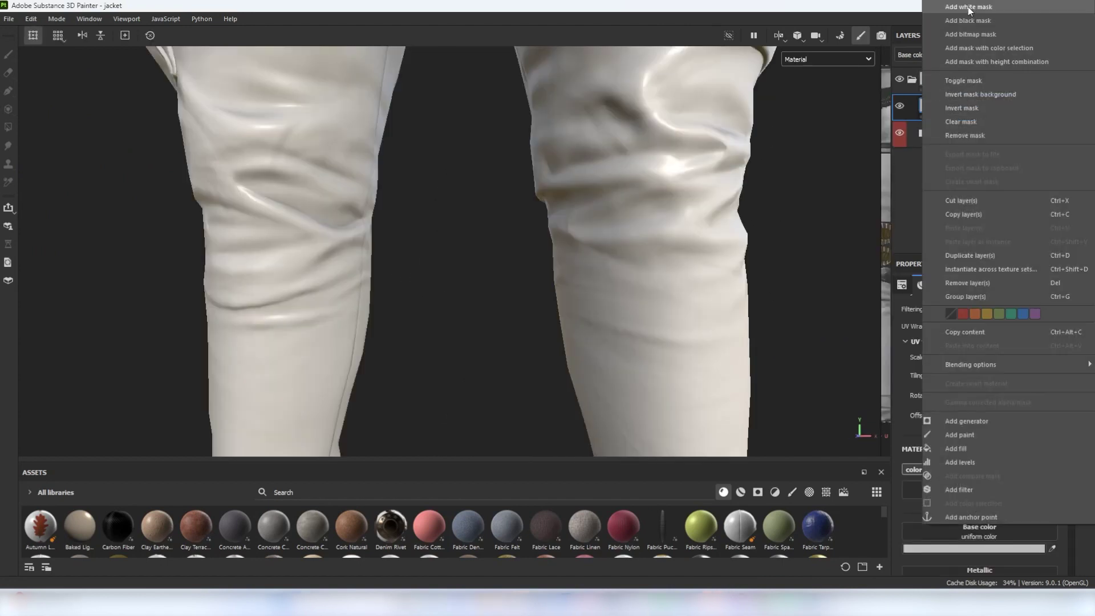
click(967, 36)
drag(957, 42, 874, 36)
text(stripes)
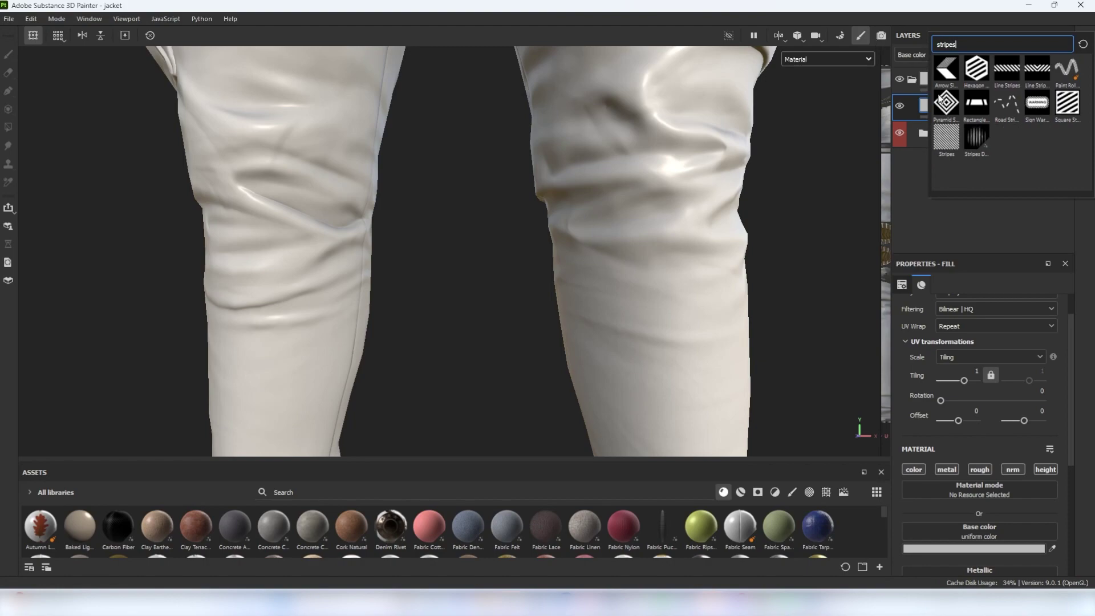
click(948, 138)
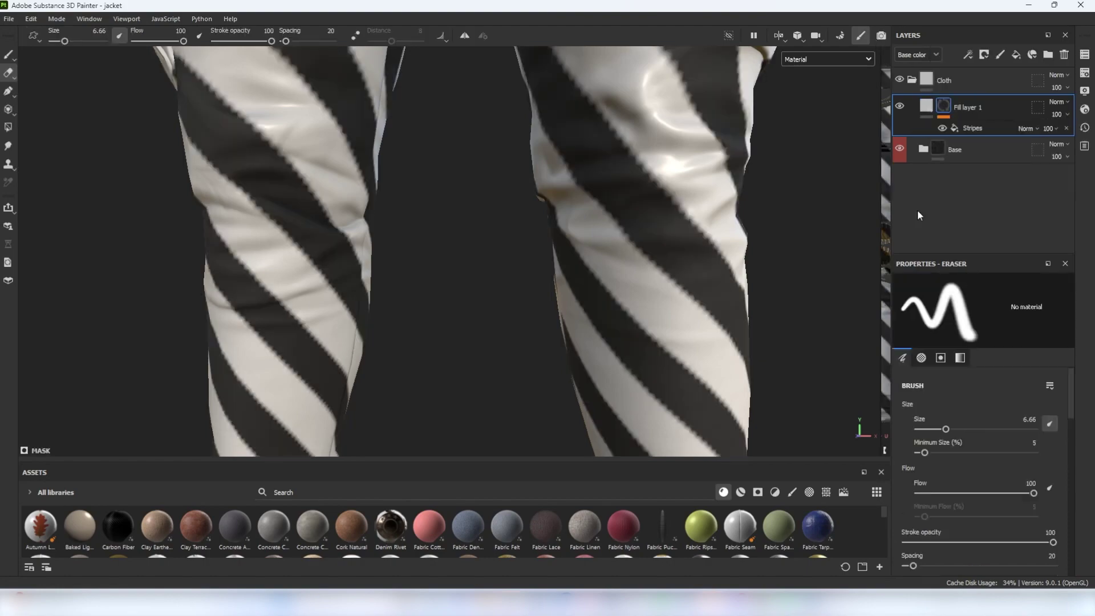
- Set the tiling of the mask's Stripes fill to 45
click(976, 129)
scroll(951, 360, up, 2)
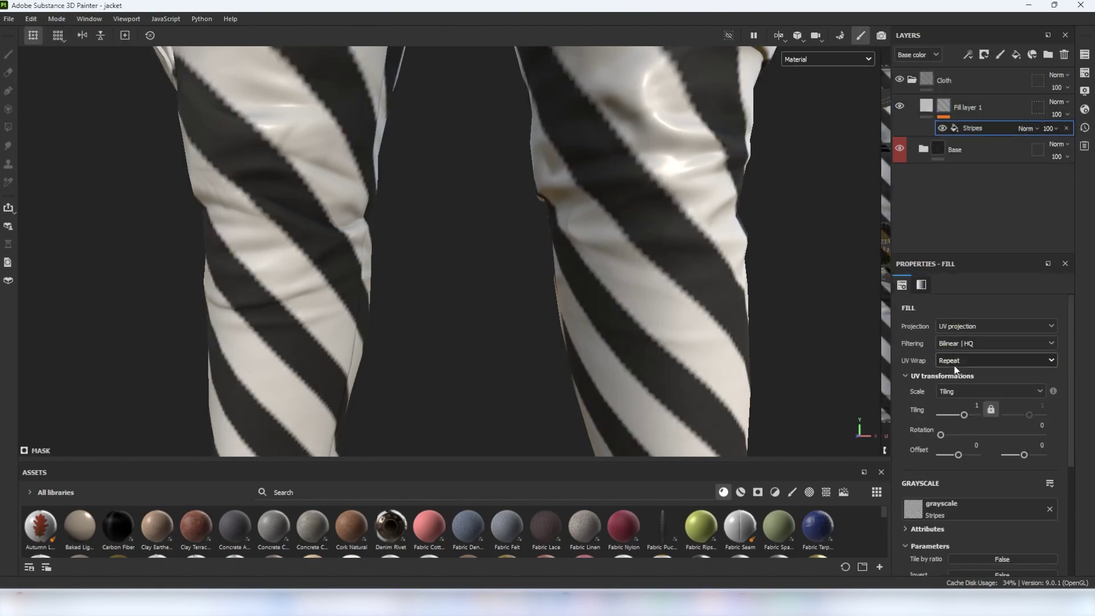
drag(964, 414, 978, 415)
click(975, 405)
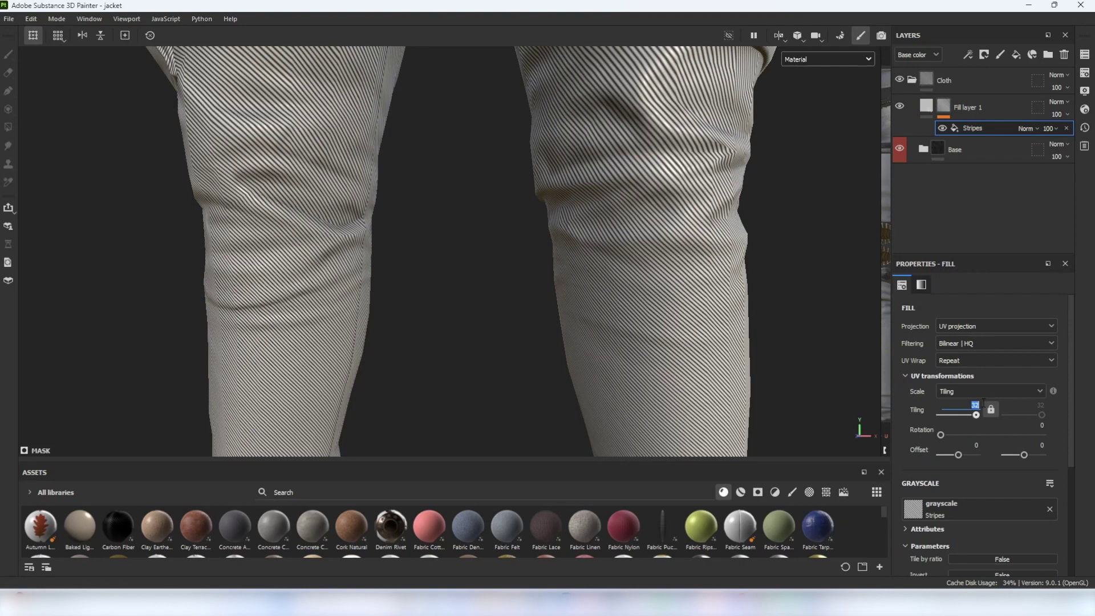
text(45)
key(Return)
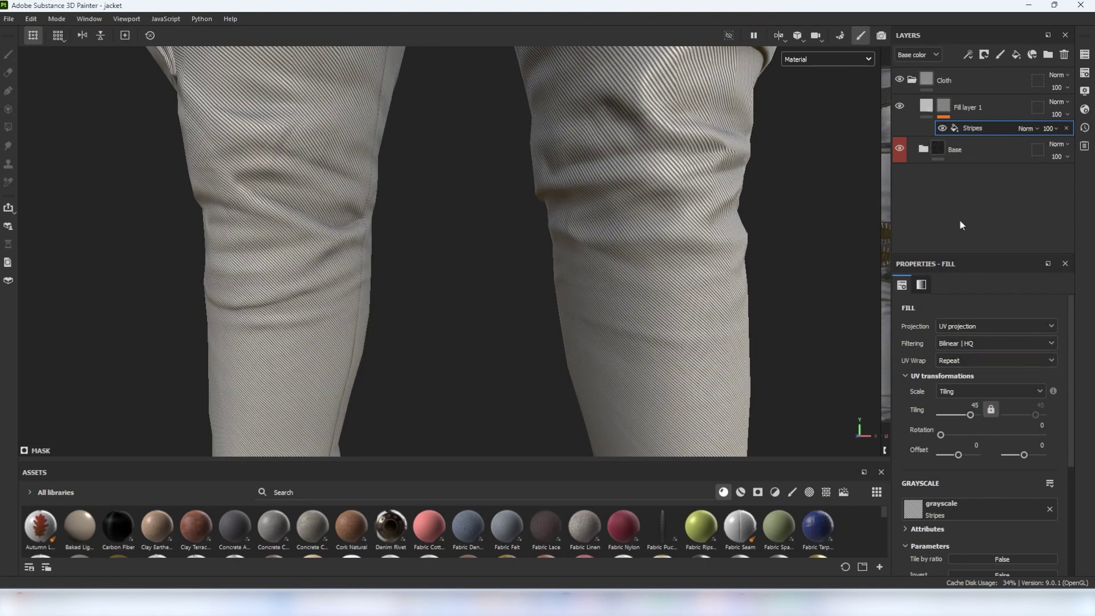
- Restrict the striped fill layer to its height channel and set the height to 0.0333
click(964, 108)
scroll(990, 473, down, 3)
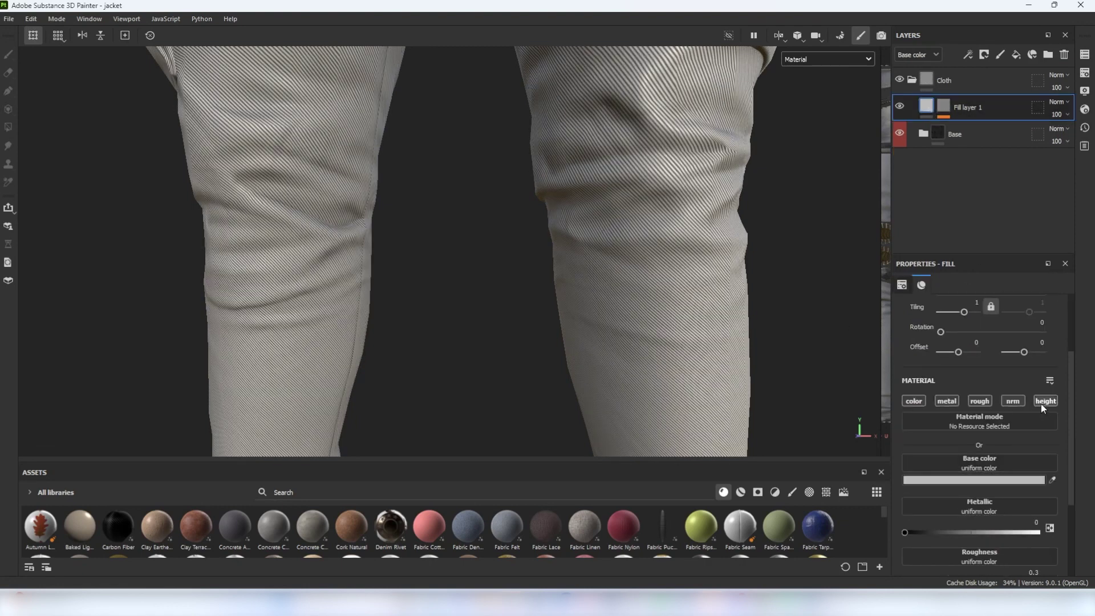
click(1012, 401)
click(980, 401)
click(947, 401)
click(914, 401)
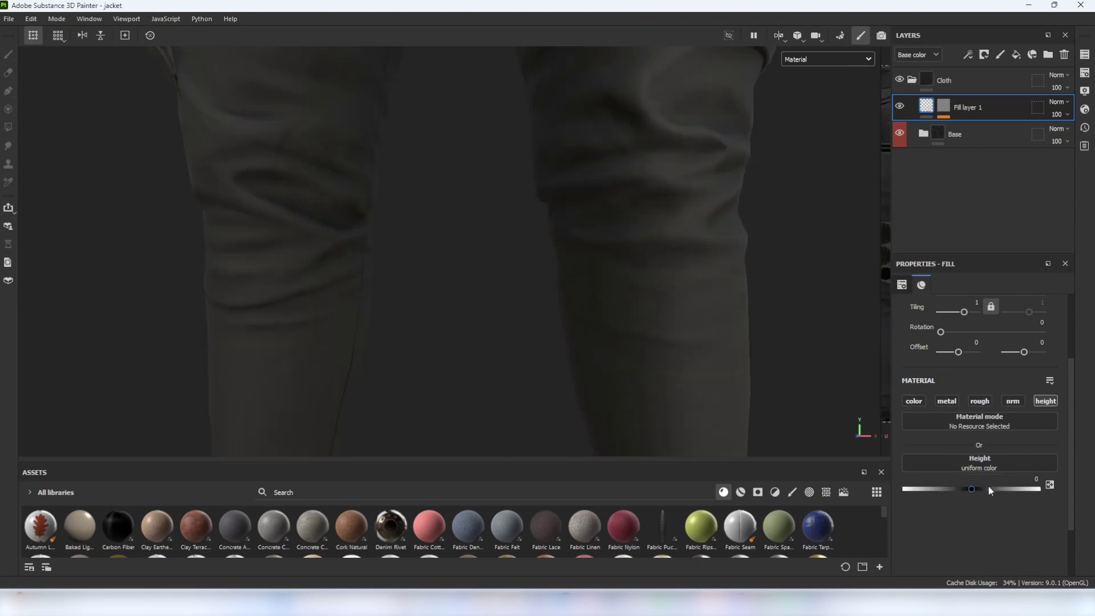
drag(988, 488, 974, 488)
mouse_move(728, 336)
alt+mouse_down()
mouse_move(555, 369)
mouse_move(584, 337)
mouse_move(675, 331)
mouse_move(604, 345)
alt+mouse_up()
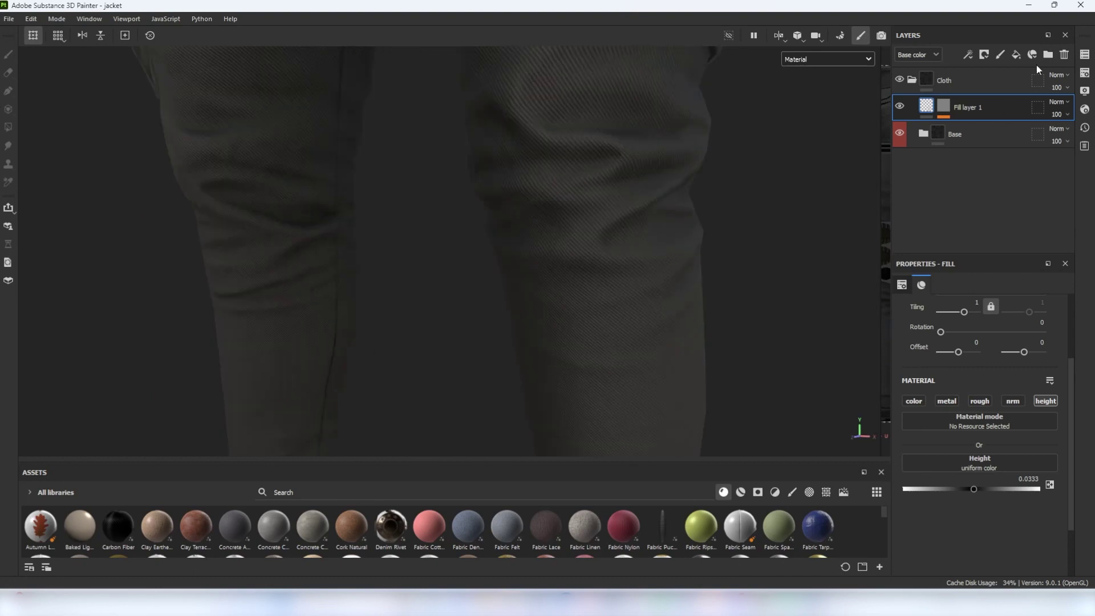
- Add a Warp filter above the Stripes fill in the layer's mask
click(944, 107)
right_click(979, 130)
click(976, 358)
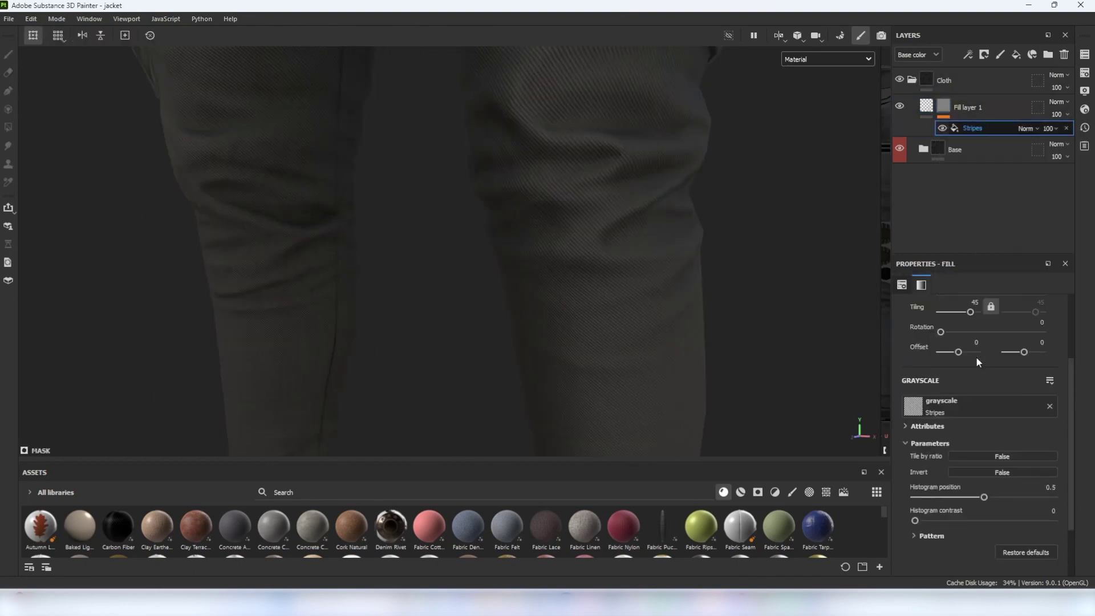
click(978, 313)
text(war)
click(946, 385)
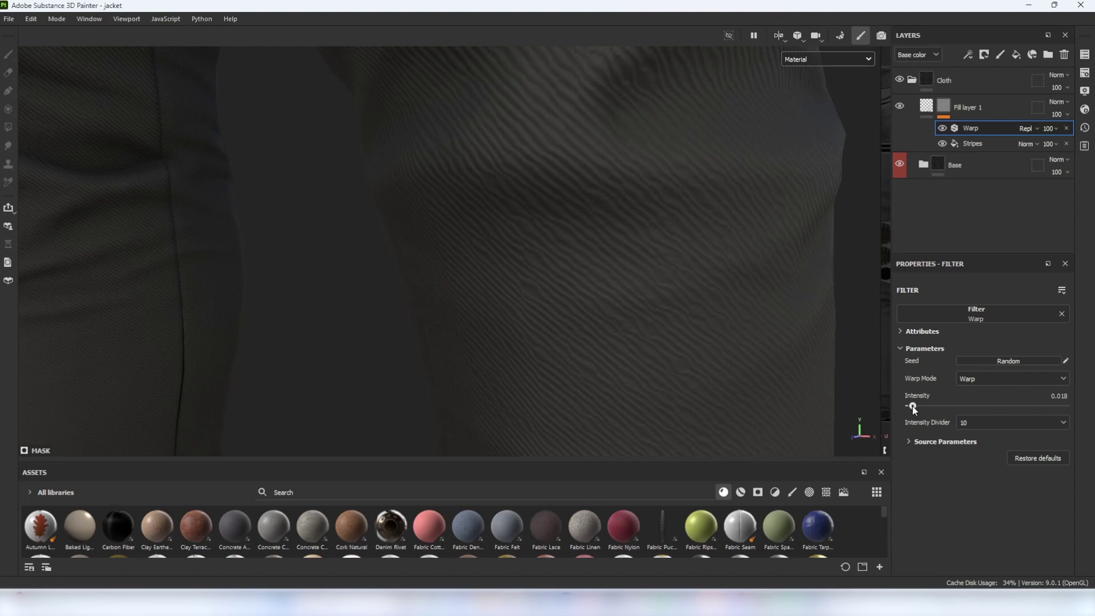
- Set the stripes' Warp filter to intensity 0.004, source blur 0.04 and source tiling 2.82
drag(913, 408, 911, 409)
click(930, 442)
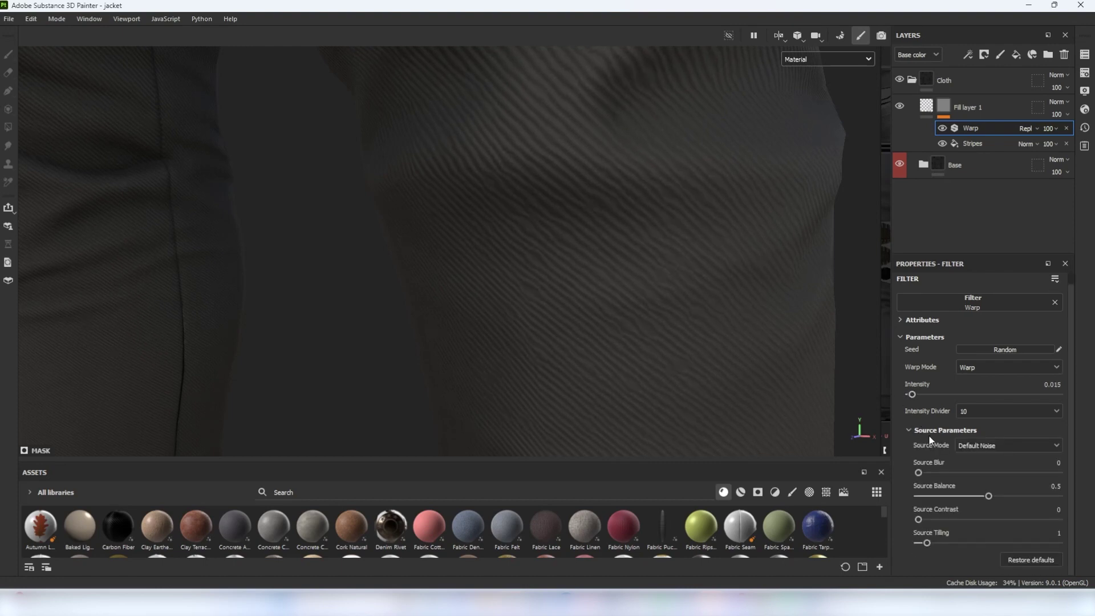
mouse_move(927, 543)
mouse_down()
mouse_move(954, 543)
mouse_move(943, 542)
mouse_up()
drag(911, 394, 911, 396)
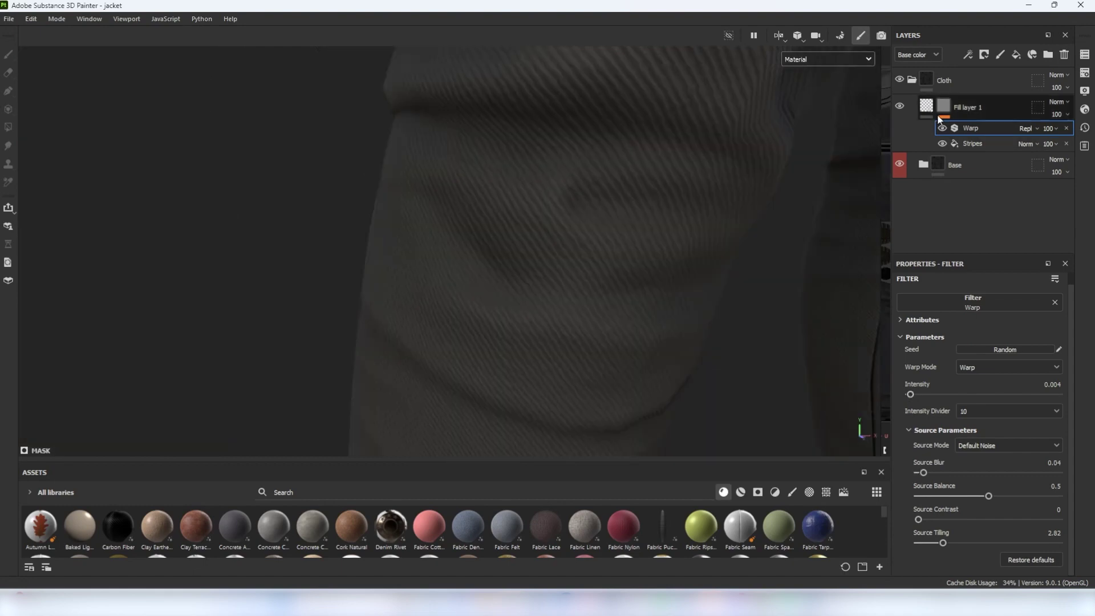
- Enable the striped fill layer's roughness channel and set the roughness to 0.7667
click(968, 107)
click(979, 402)
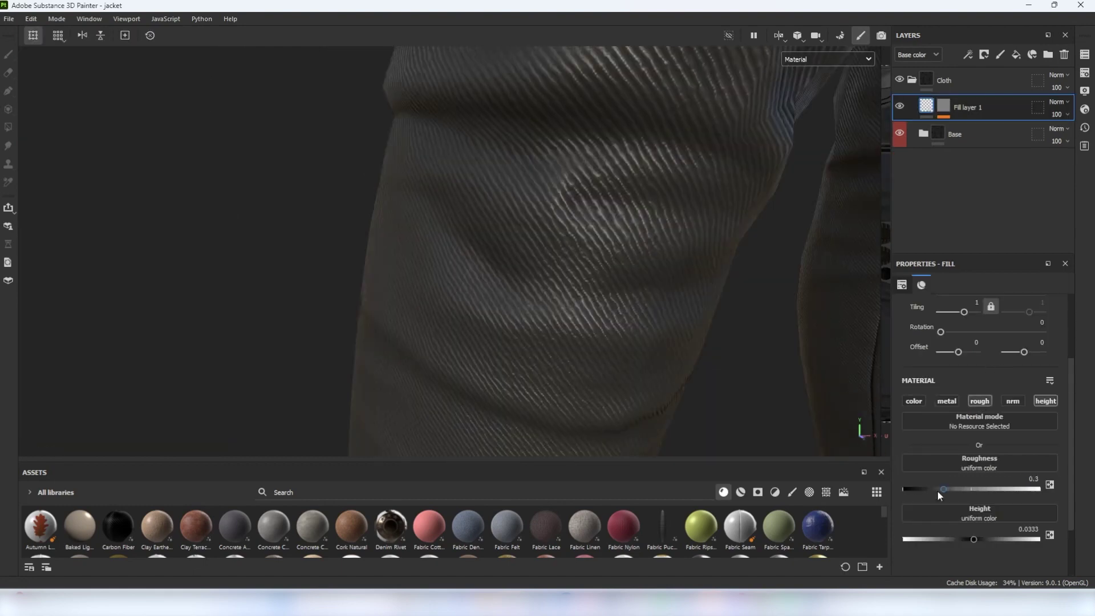
drag(937, 490, 1008, 496)
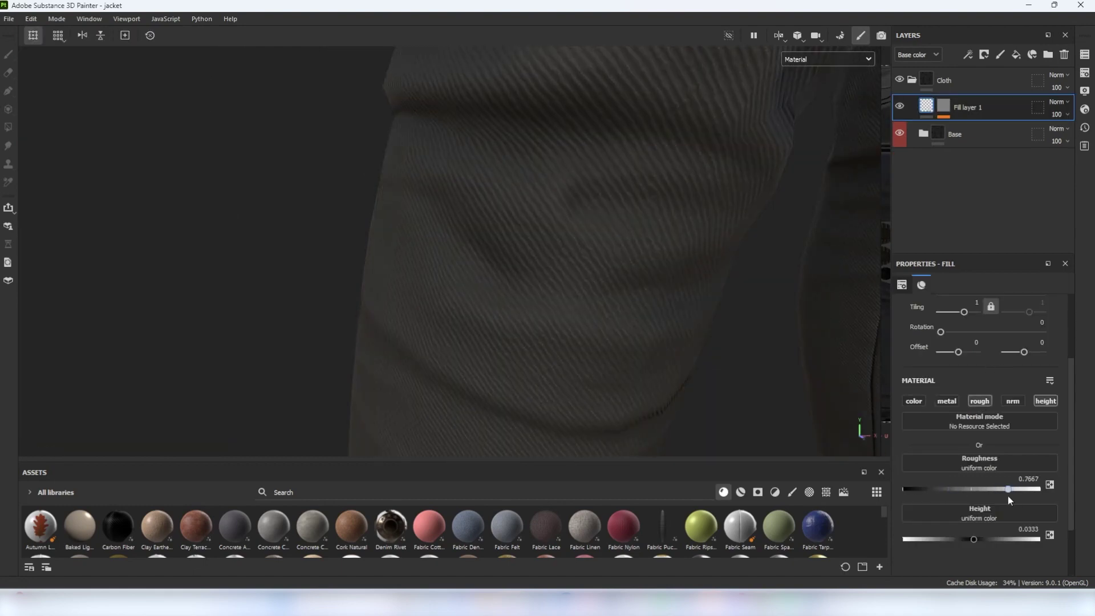
- Add a Gaussian Spots 2 fill above the Warp filter in the striped fill layer's mask
click(946, 107)
click(978, 128)
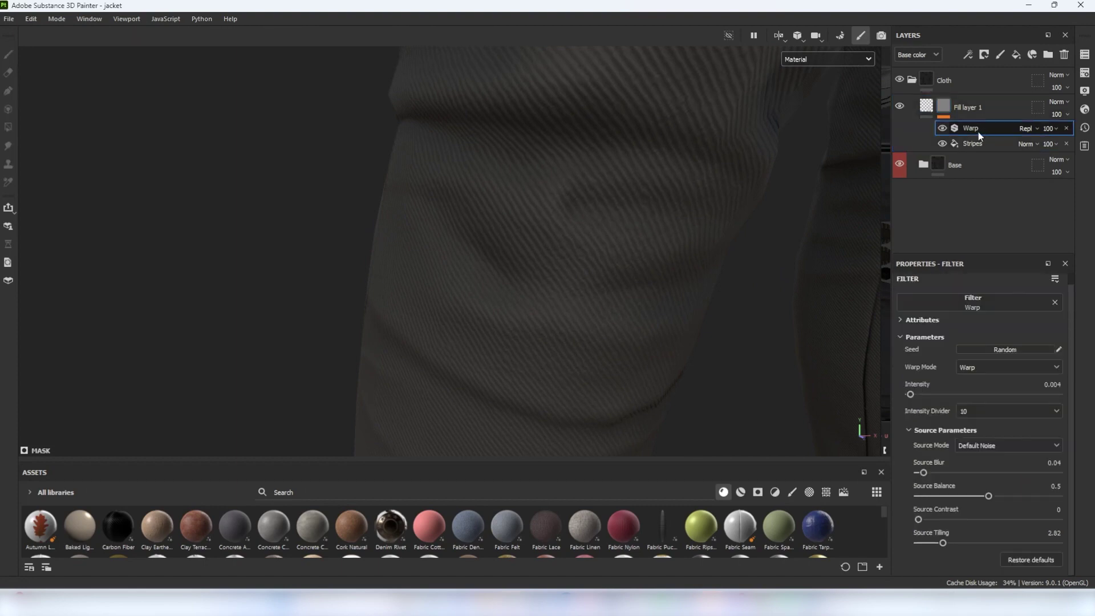
right_click(978, 132)
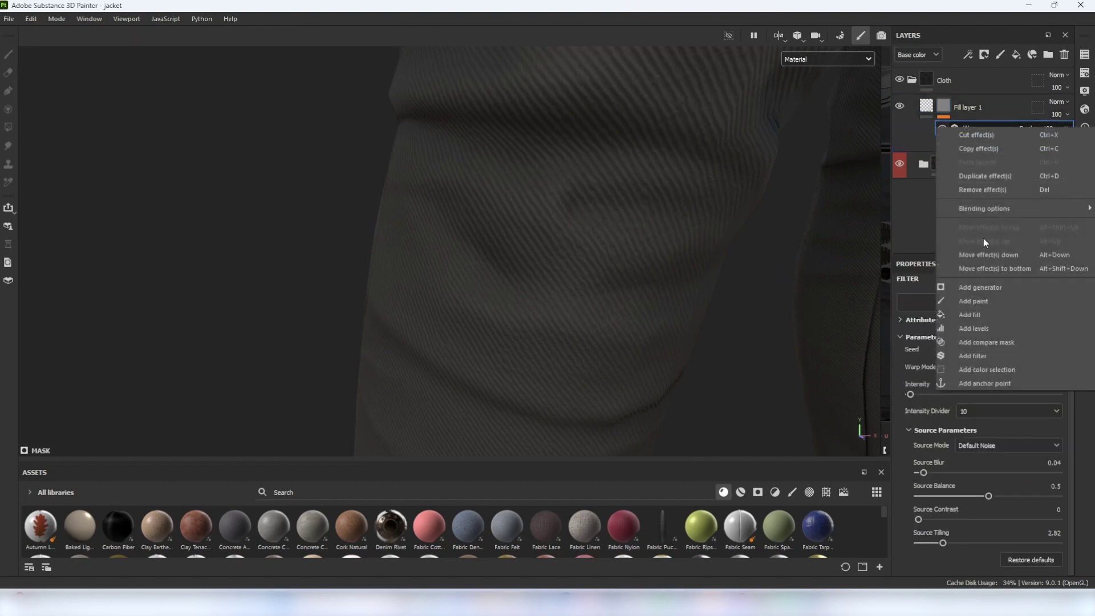
click(974, 316)
click(977, 403)
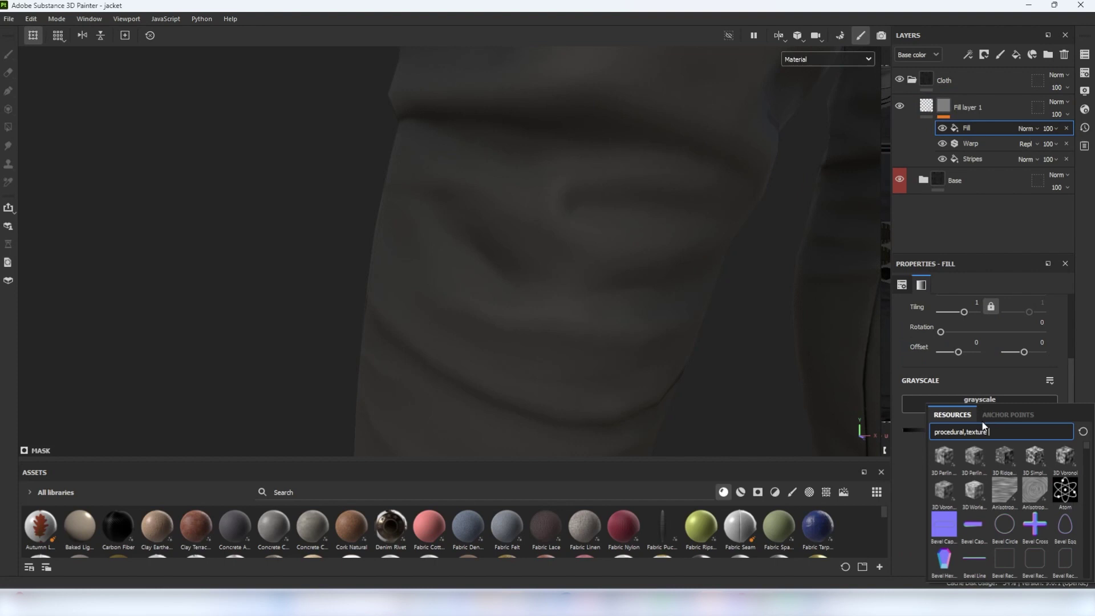
text(spot)
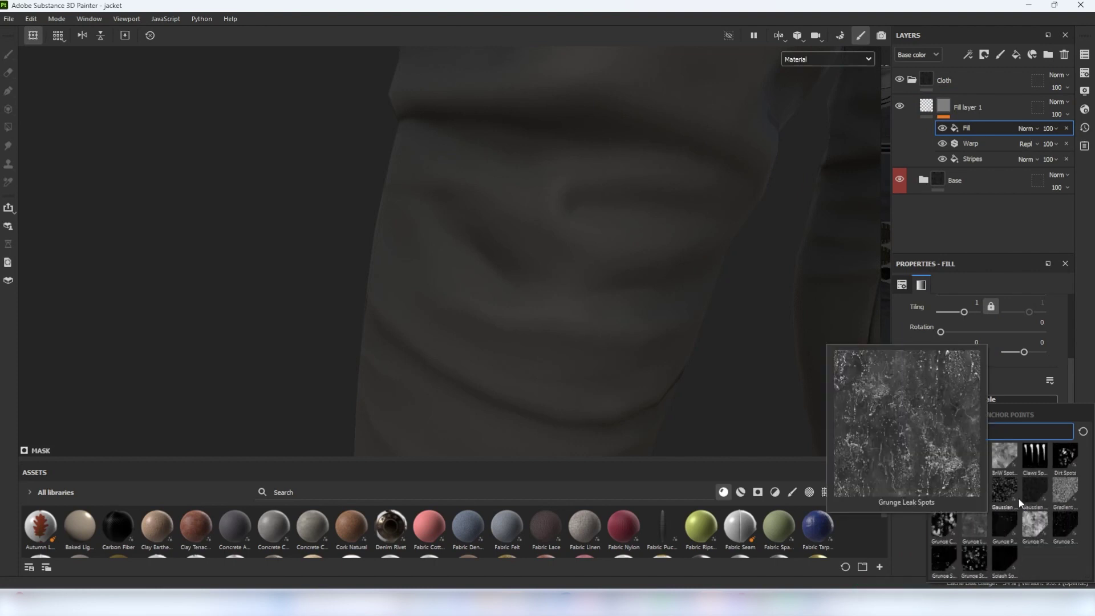
click(1033, 494)
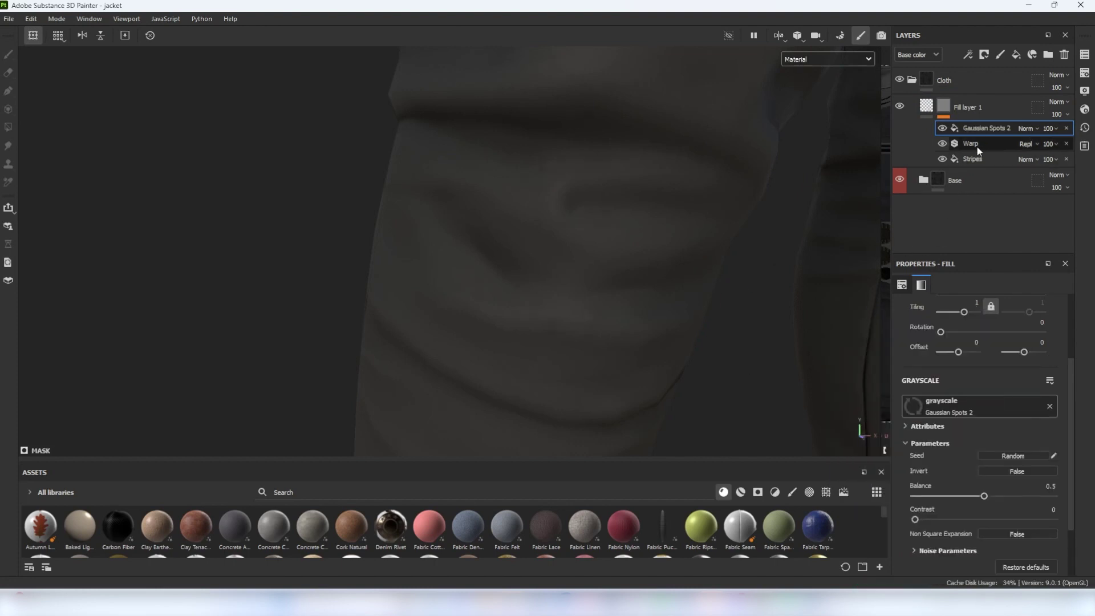
- Increase the tiling of the Gaussian Spots 2 fill and raise its balance to 1
scroll(970, 371, up, 3)
drag(964, 415, 970, 414)
scroll(953, 468, down, 3)
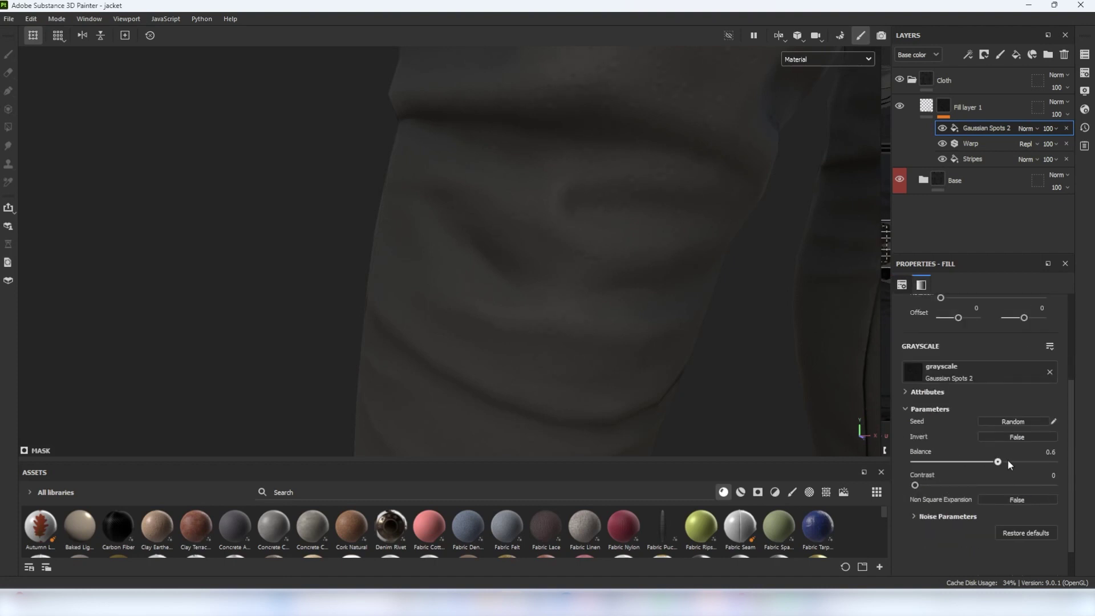
drag(1034, 462, 1044, 462)
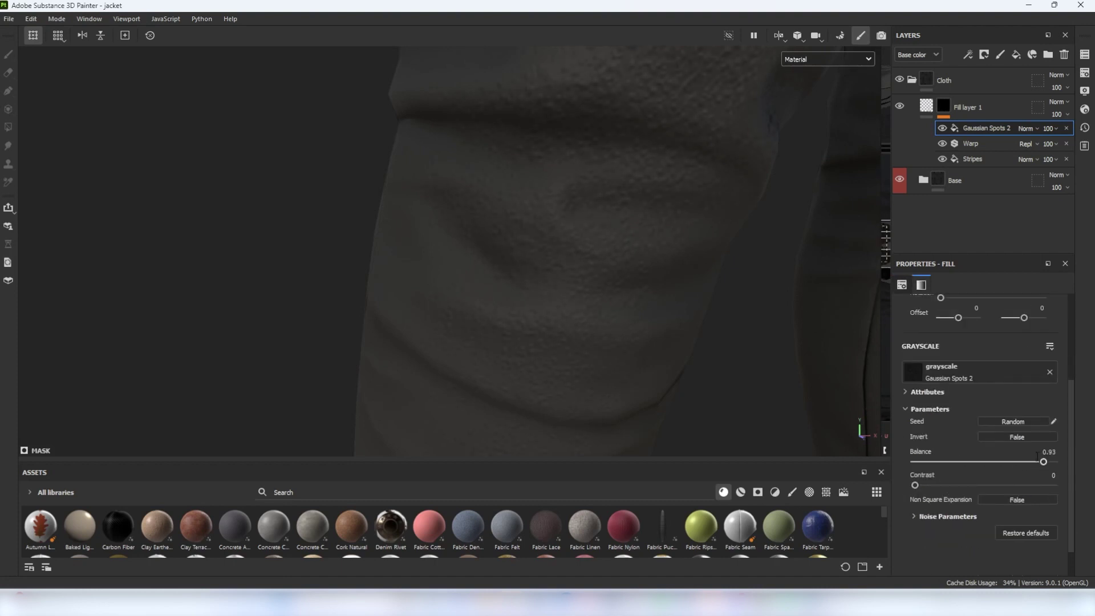
- Change the blend mode of the Gaussian Spots 2 mask fill to Divide
click(1028, 128)
click(1028, 128)
key(Down)
key(Down)
key(Down)
key(Down)
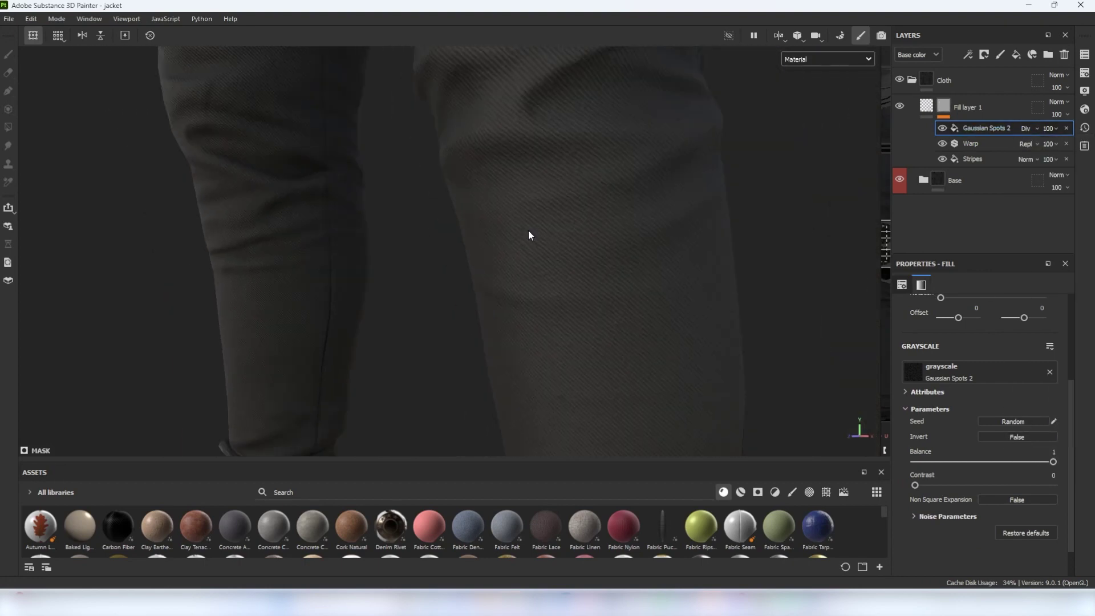
- Examine the broken-up stripe weave on the trouser legs from several distances and angles
alt+right_drag(528, 231, 655, 232)
alt+middle_drag(655, 232, 631, 299)
alt+right_drag(631, 298, 576, 286)
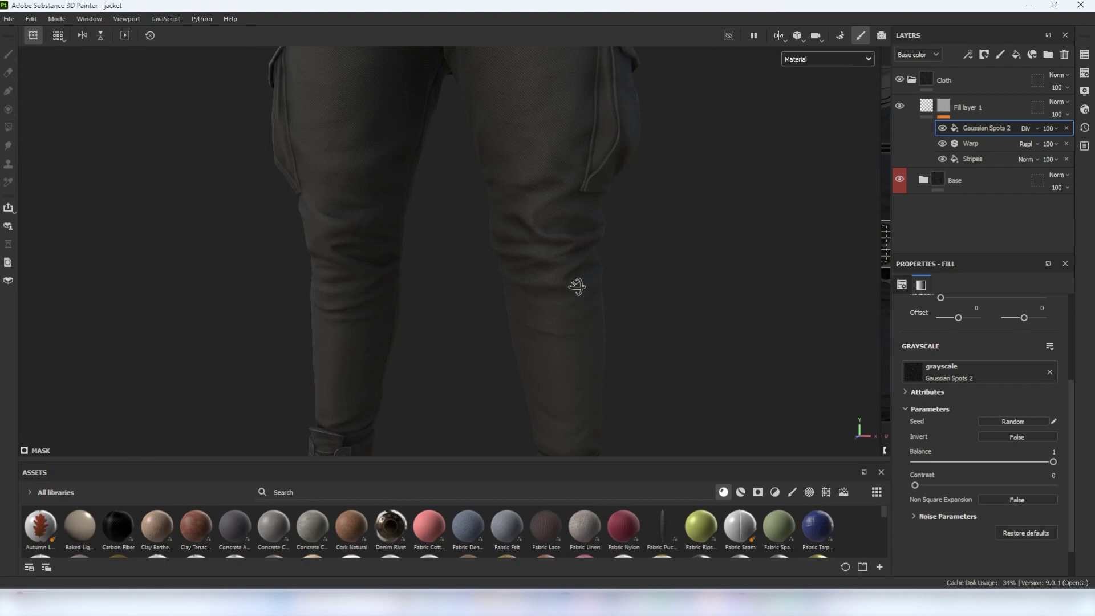
alt+drag(577, 286, 543, 309)
scroll(543, 313, up, 8)
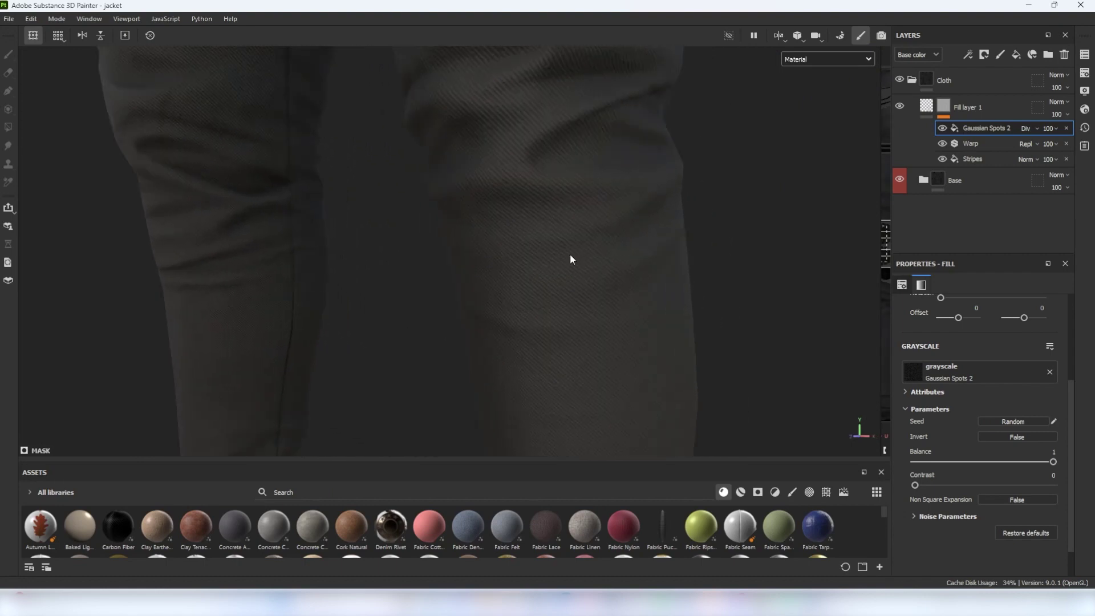
scroll(586, 261, down, 5)
scroll(587, 285, up, 5)
- Enable the striped fill layer's base color channel and set its color to a dark neutral grey, keeping the viewport in Material display
click(928, 107)
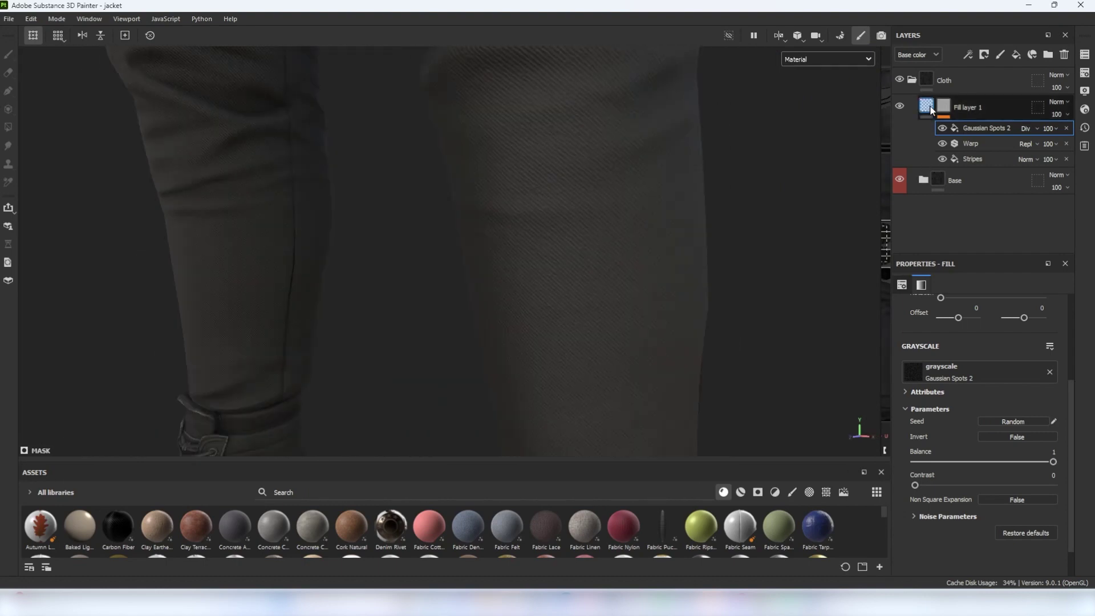
click(914, 367)
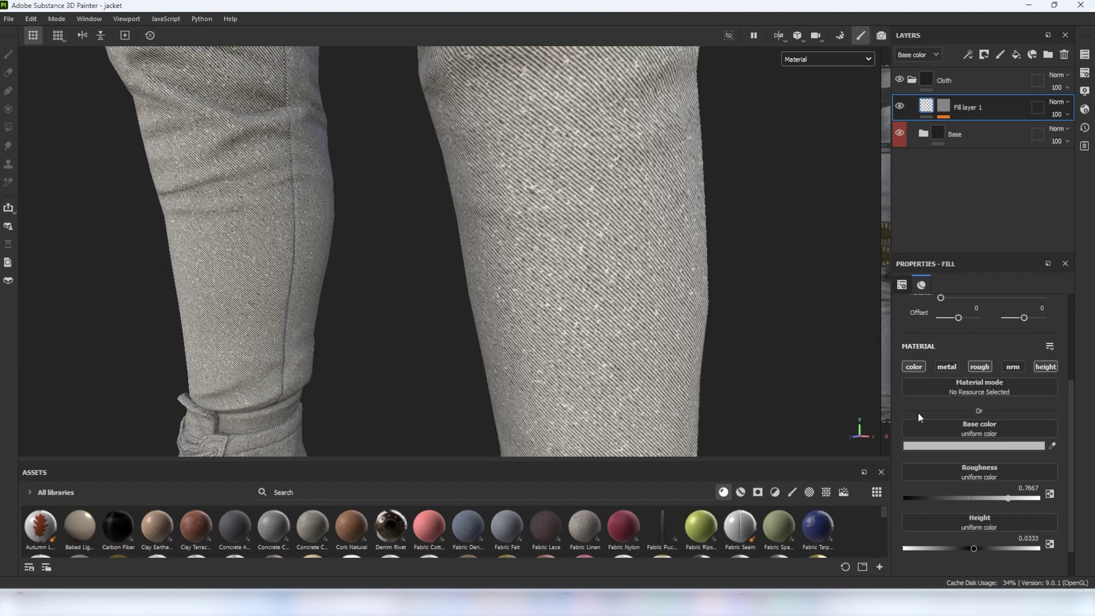
click(925, 446)
drag(932, 450, 919, 507)
click(810, 59)
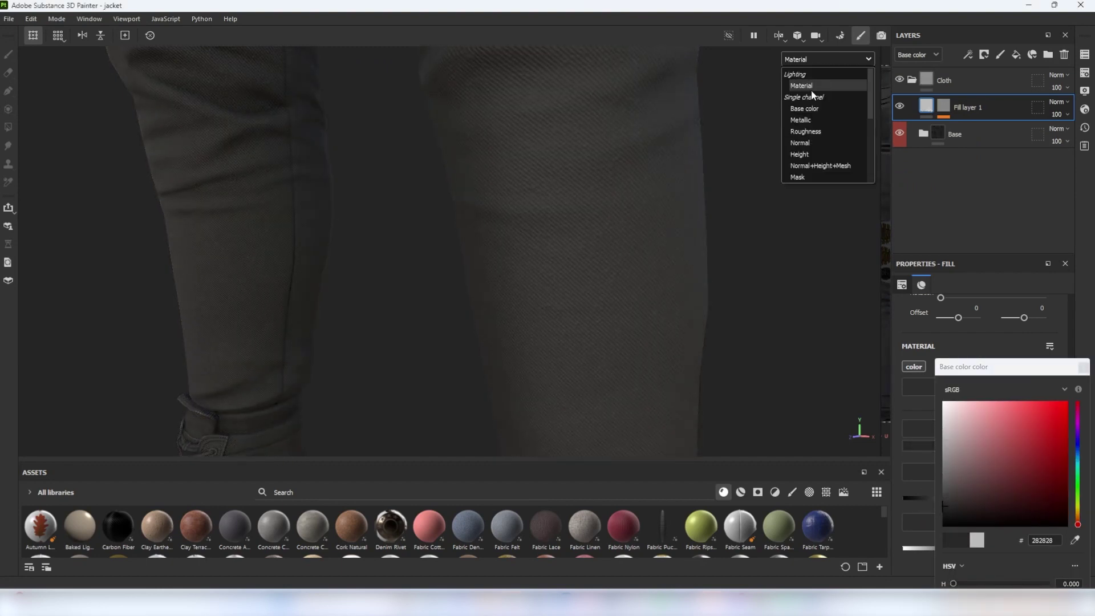
click(813, 85)
scroll(573, 194, up, 2)
drag(945, 500, 933, 505)
- Rename the striped fill layer as stripes and add a new fill layer above it
text(stripes)
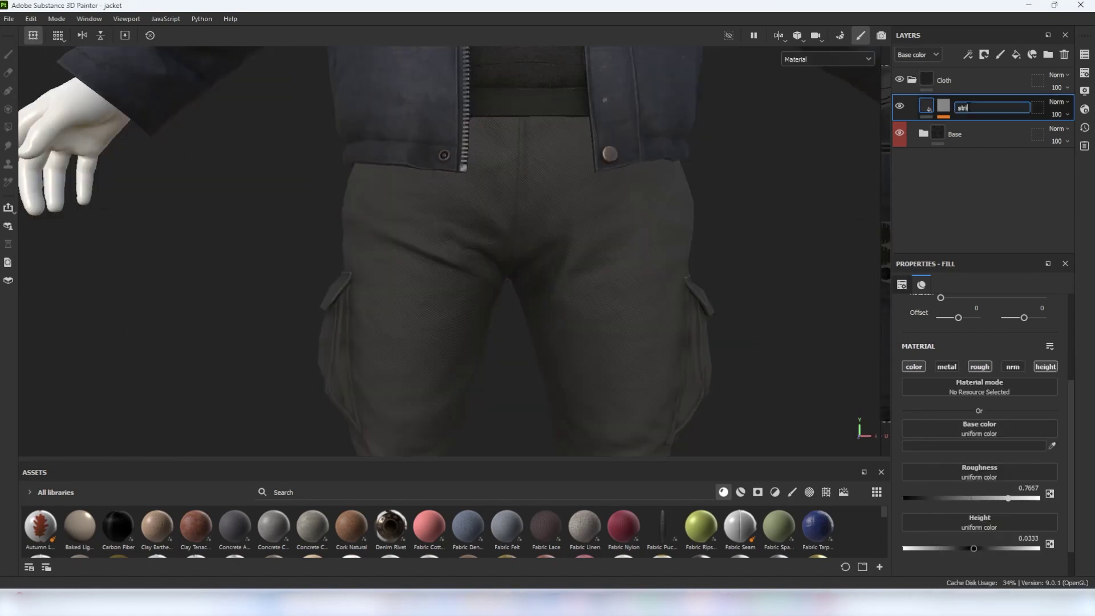
key(Return)
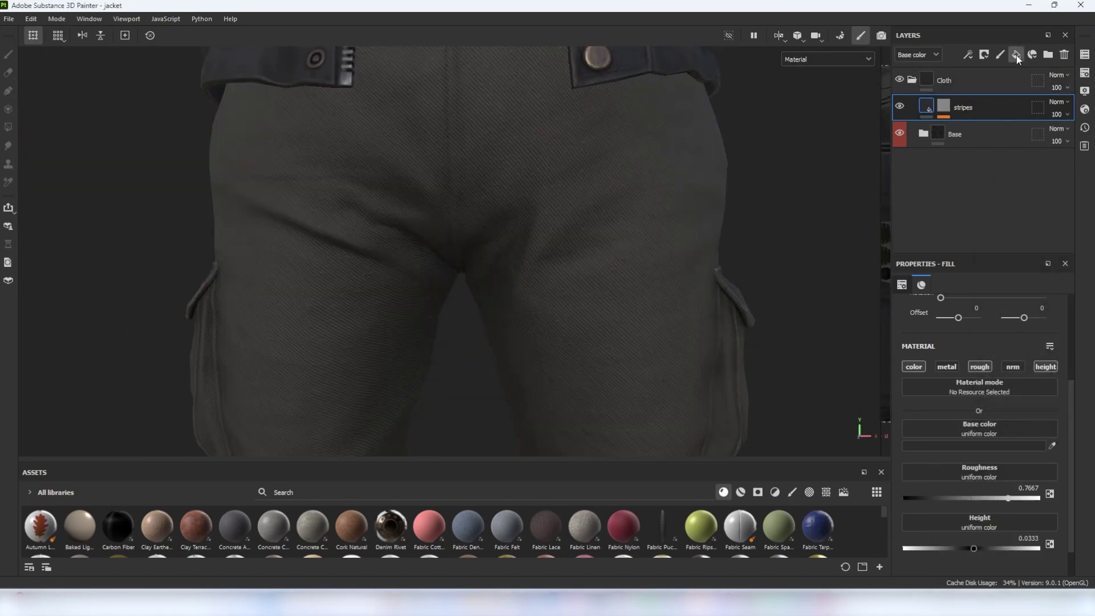
click(1018, 56)
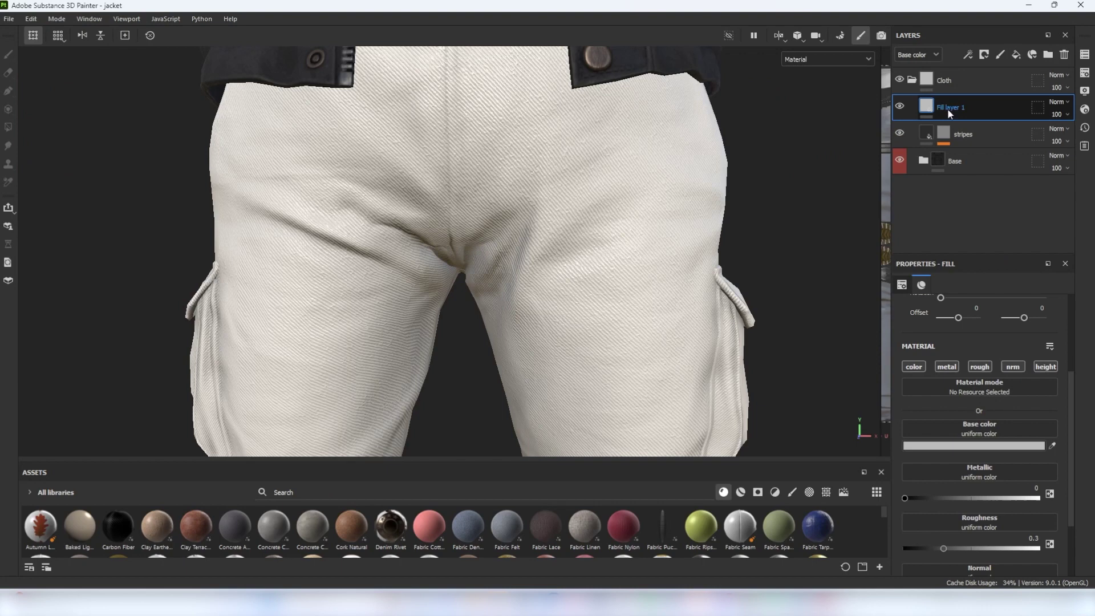
- Mask the new fill layer with a Gaussian Spots 1 texture found by searching for spots
right_click(949, 106)
click(969, 37)
key(BackSpace)
key(BackSpace)
key(BackSpace)
key(BackSpace)
key(BackSpace)
key(BackSpace)
key(BackSpace)
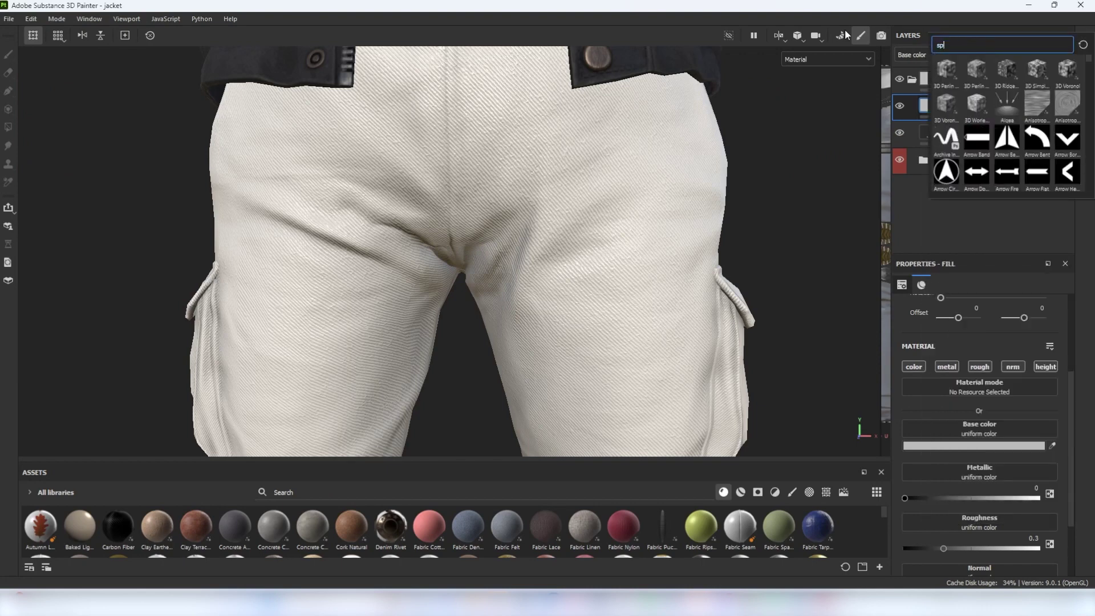
text(spots)
click(977, 138)
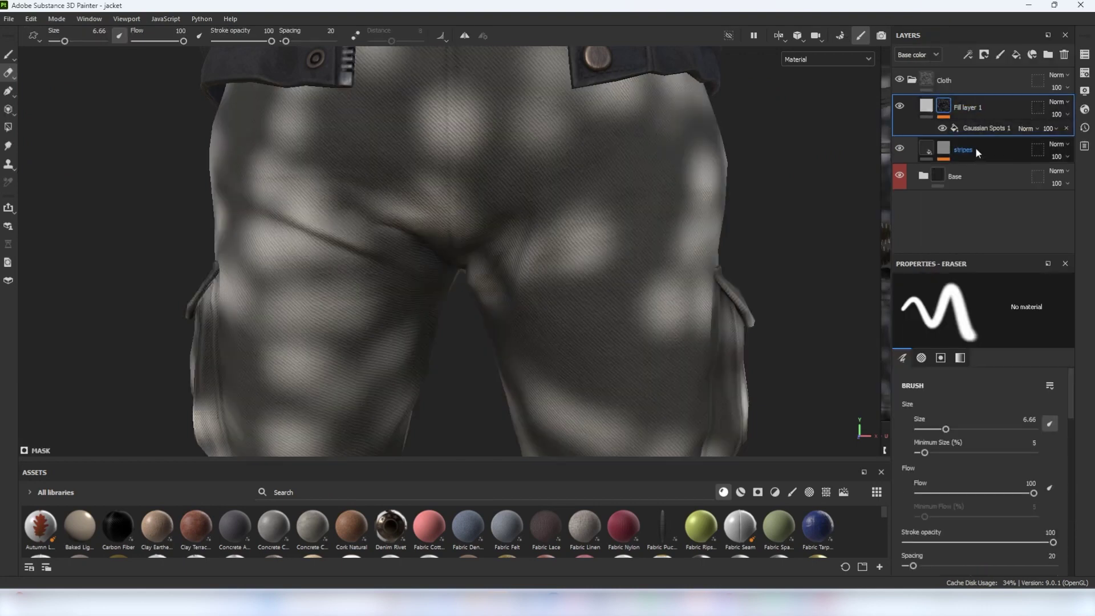
- Increase the Gaussian Spots 1 tiling and set its balance to 0.34, noise scale to 9 and disorder to 0.38
click(987, 127)
scroll(935, 378, up, 3)
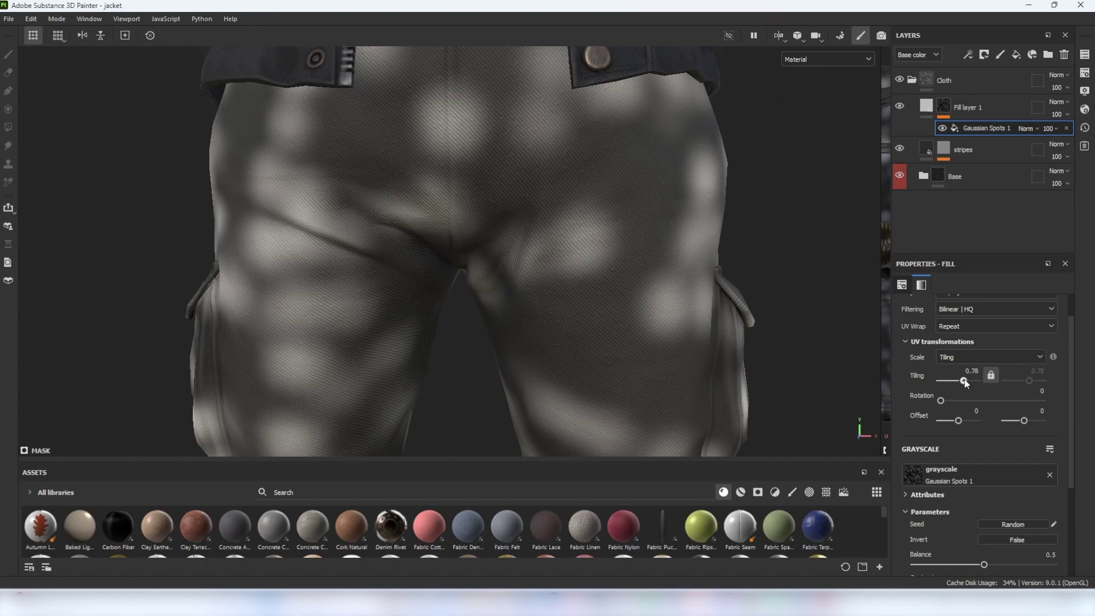
drag(964, 379, 969, 379)
scroll(971, 404, down, 5)
click(941, 478)
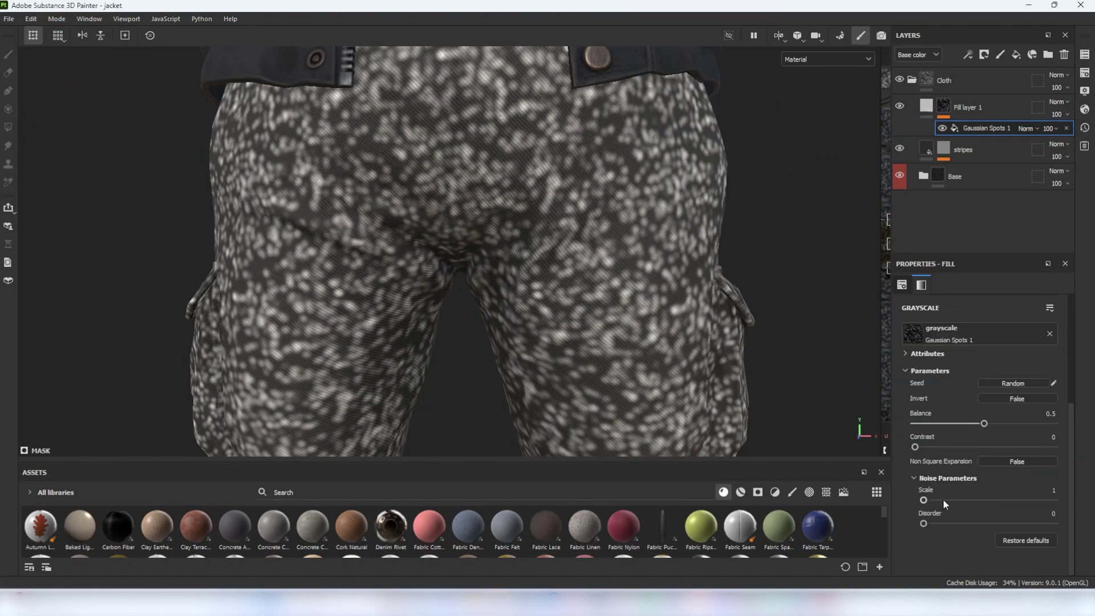
mouse_move(943, 500)
mouse_down()
mouse_move(912, 500)
mouse_move(949, 502)
mouse_up()
drag(949, 501, 1021, 498)
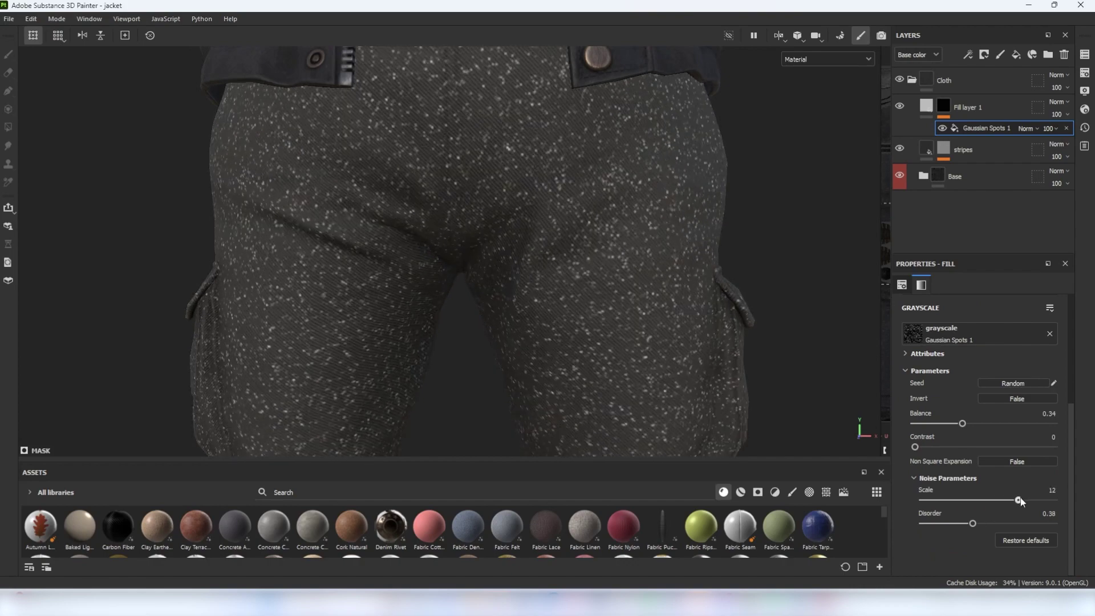
- Add a Warp filter above Gaussian Spots 1 in the mask and set its intensity to 0.015
right_click(981, 127)
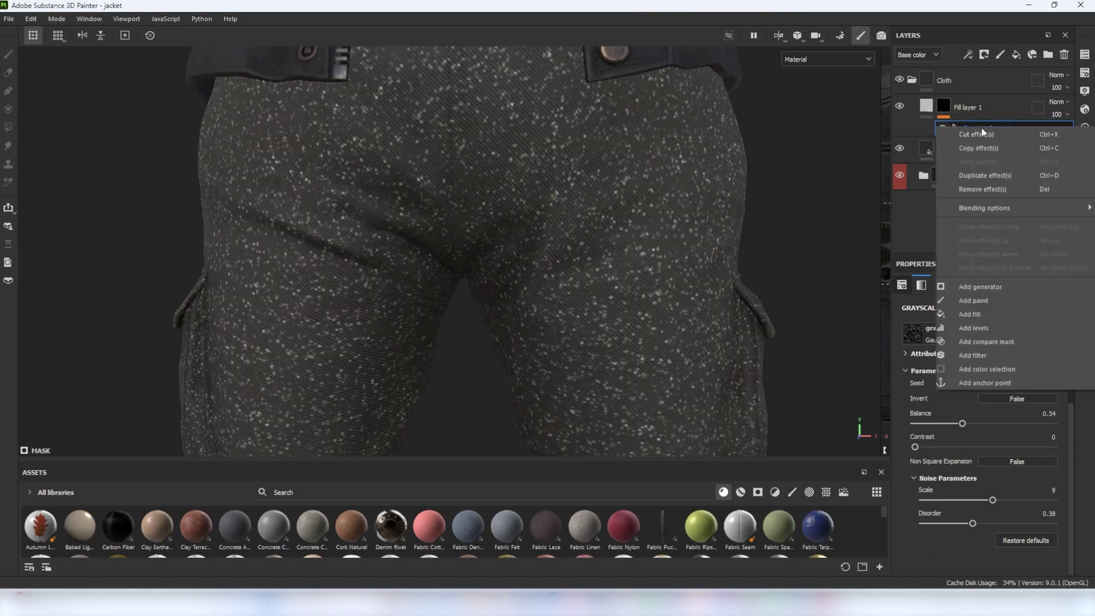
click(974, 356)
click(978, 315)
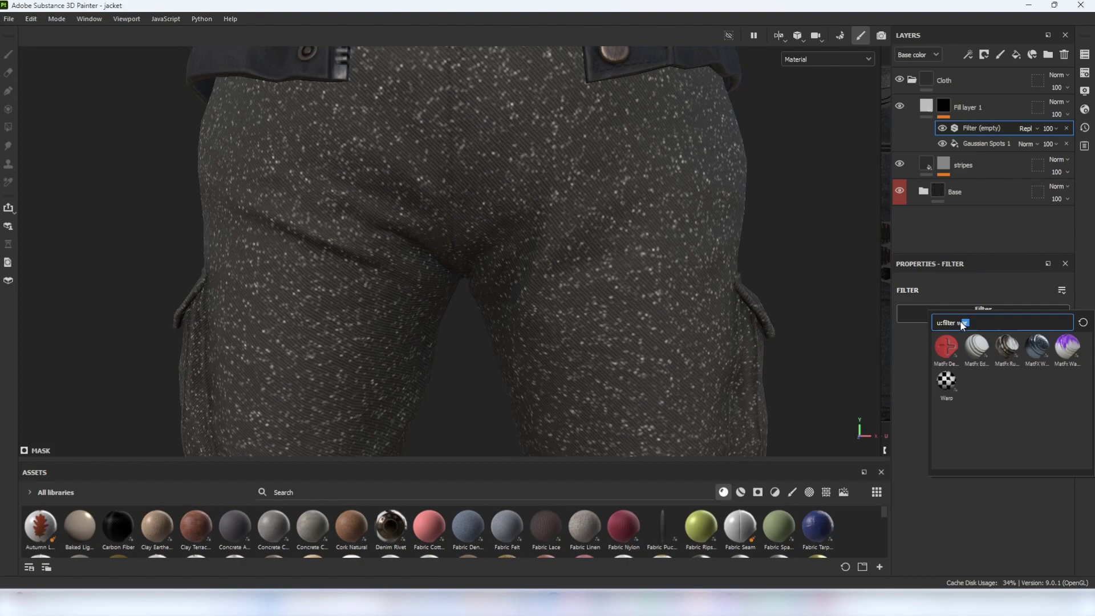
click(946, 383)
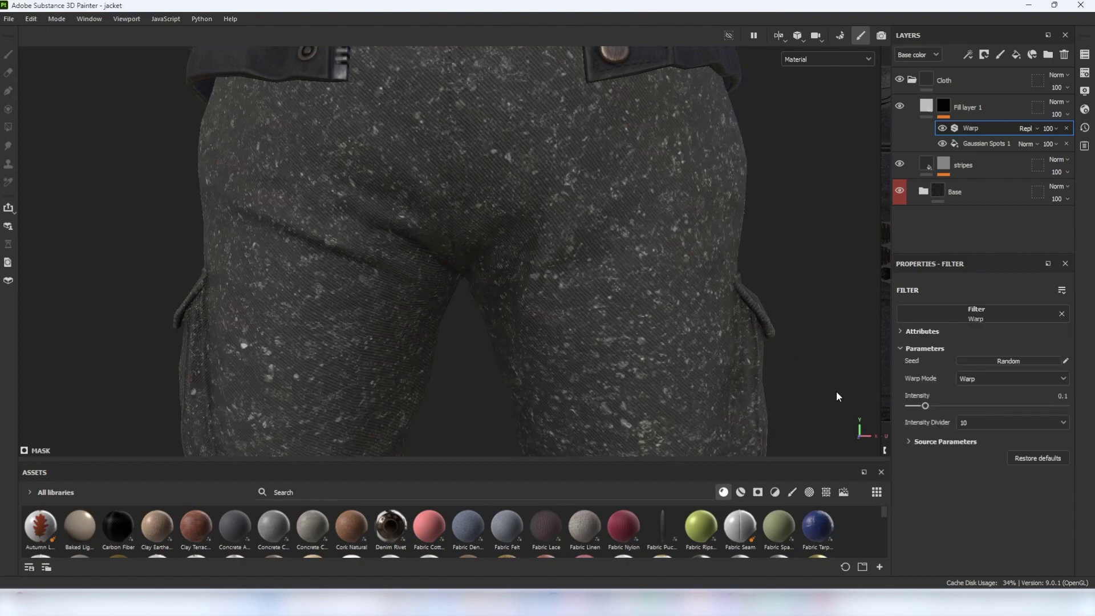
click(910, 405)
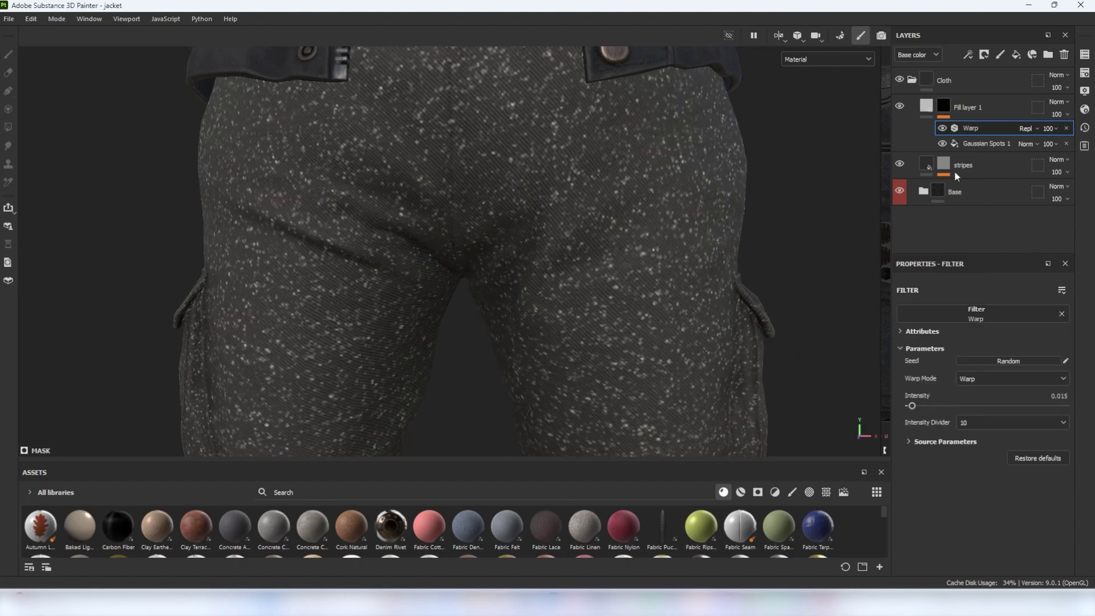
- Add a BnW Spots 2 fill above the Warp filter in the speckle layer's mask
right_click(987, 128)
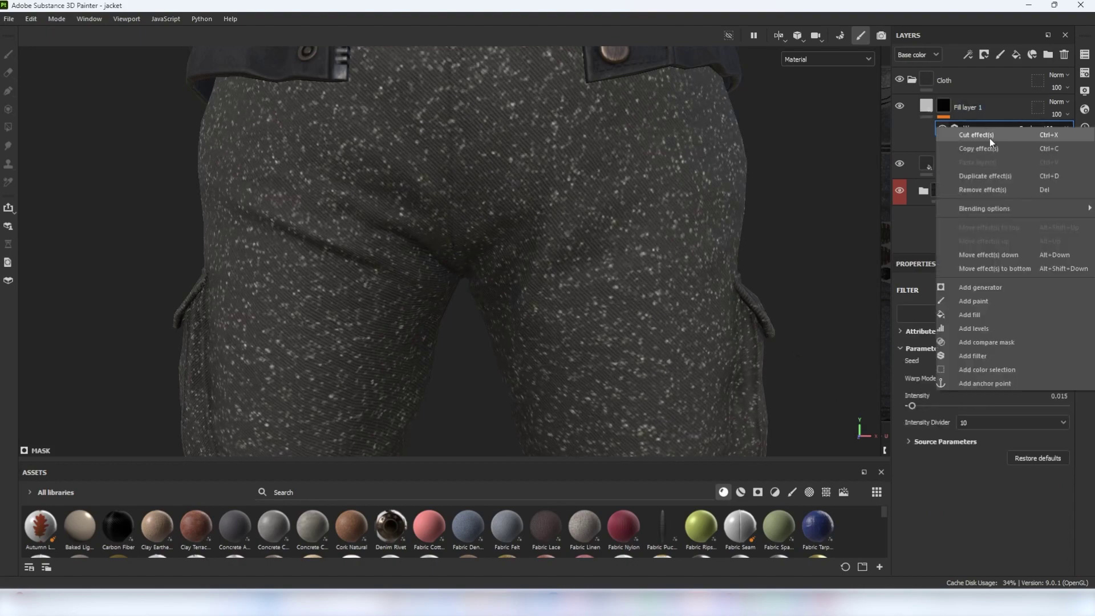
click(976, 315)
click(965, 333)
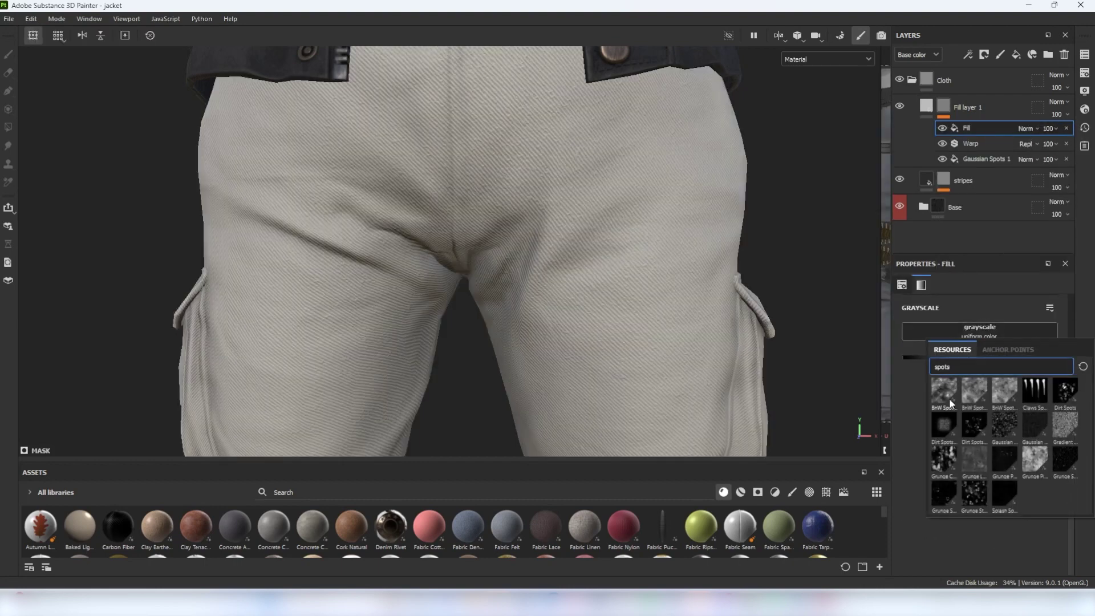
mouse_move(969, 392)
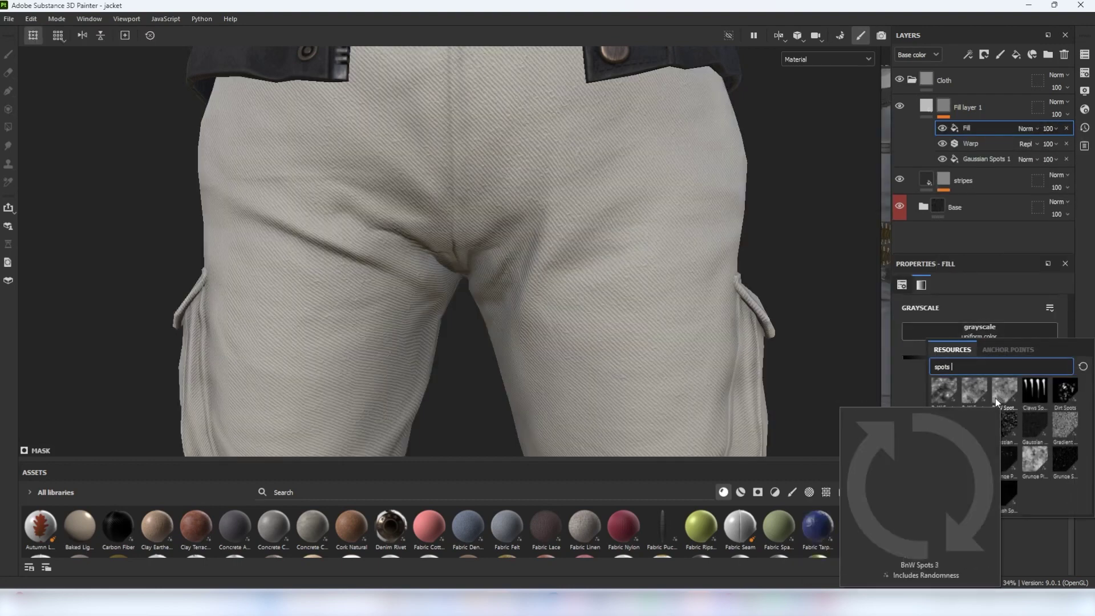
click(974, 395)
- Set the BnW Spots 2 fill's blend mode to Multiply and its balance to 0.36
click(1019, 124)
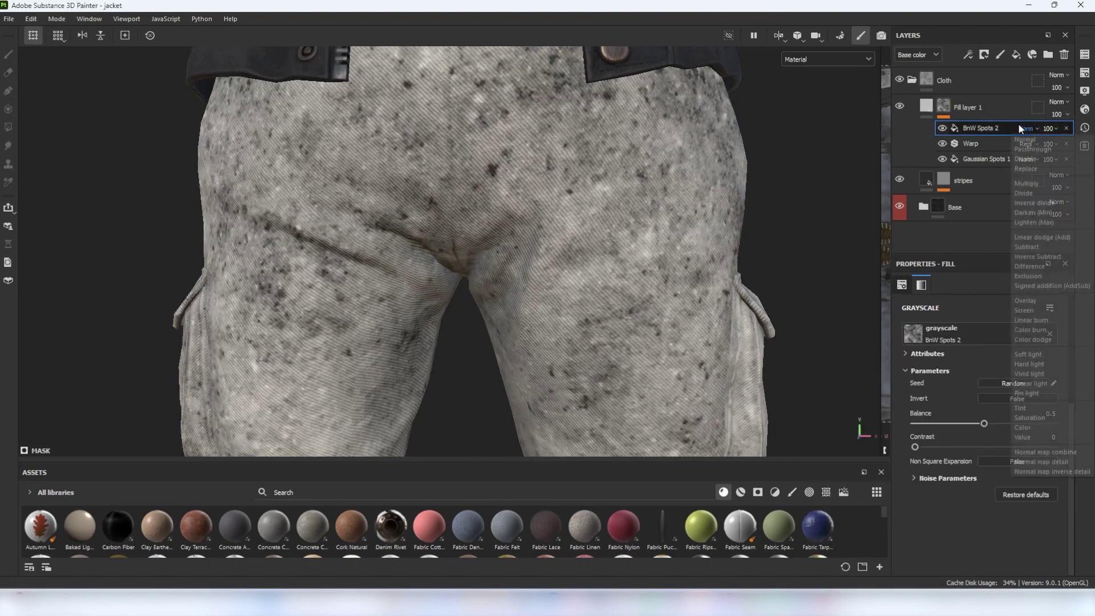
click(1019, 124)
key(Down)
key(Down)
key(Down)
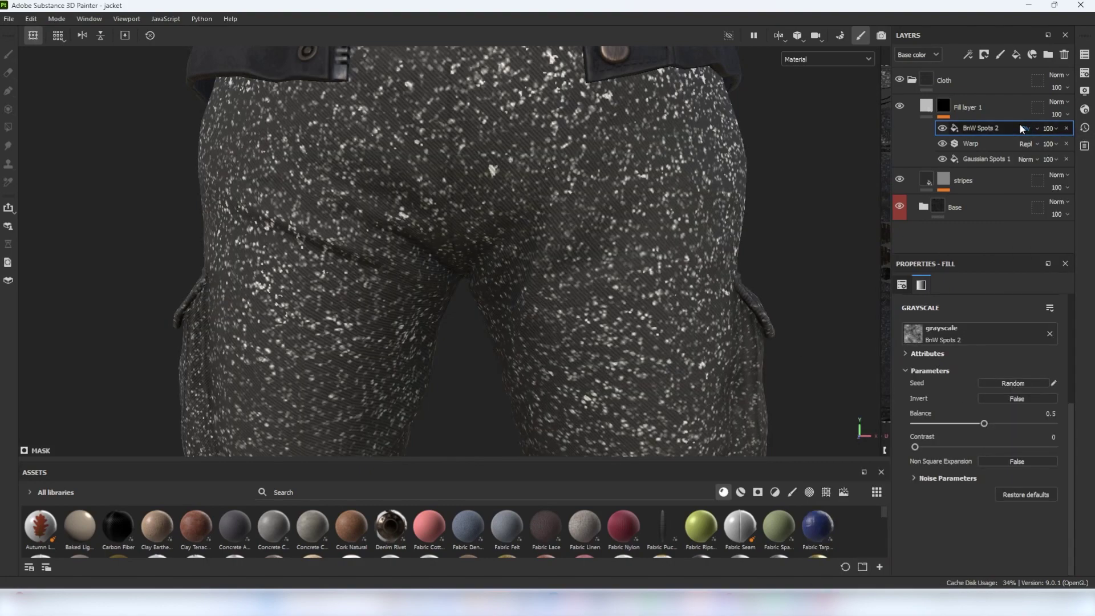
key(Up)
drag(984, 423, 945, 423)
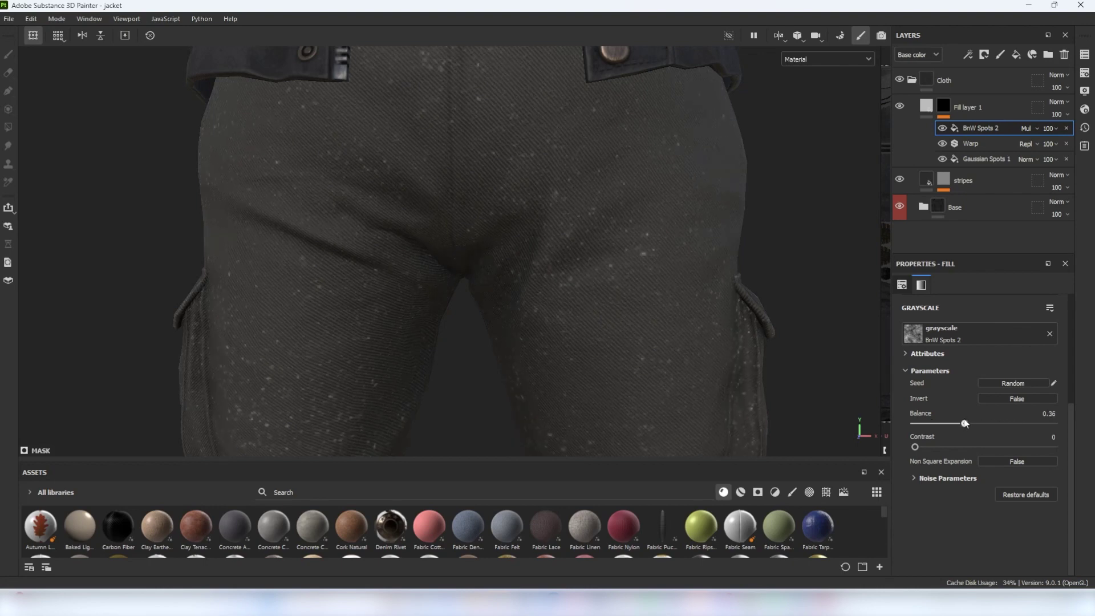
- Restrict the speckle fill layer to the color and roughness channels and set its base color to grey 939393
alt+drag(652, 287, 688, 274)
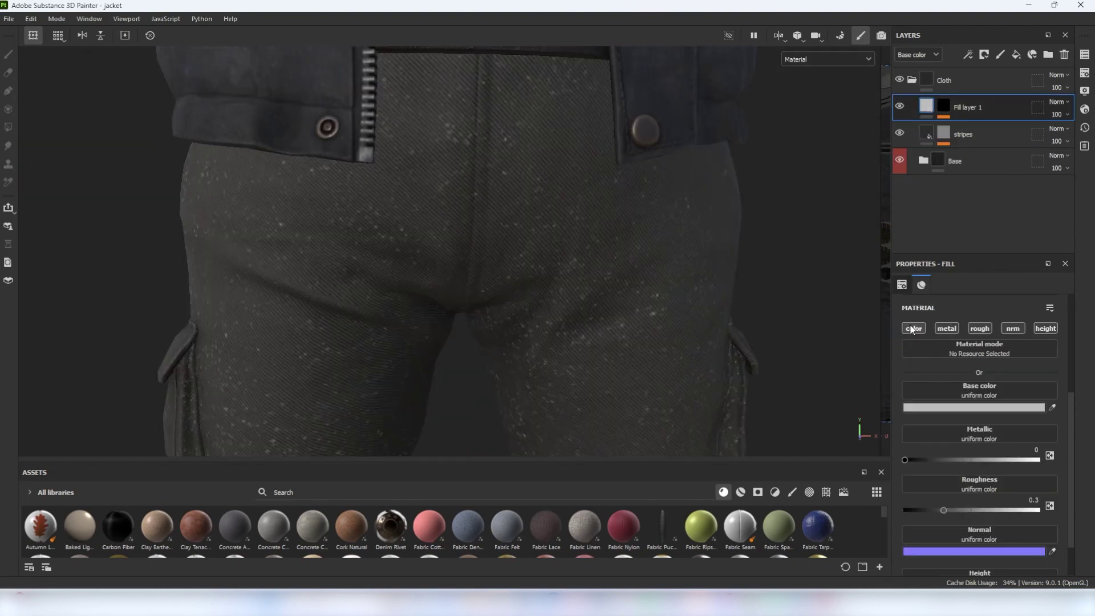
click(912, 329)
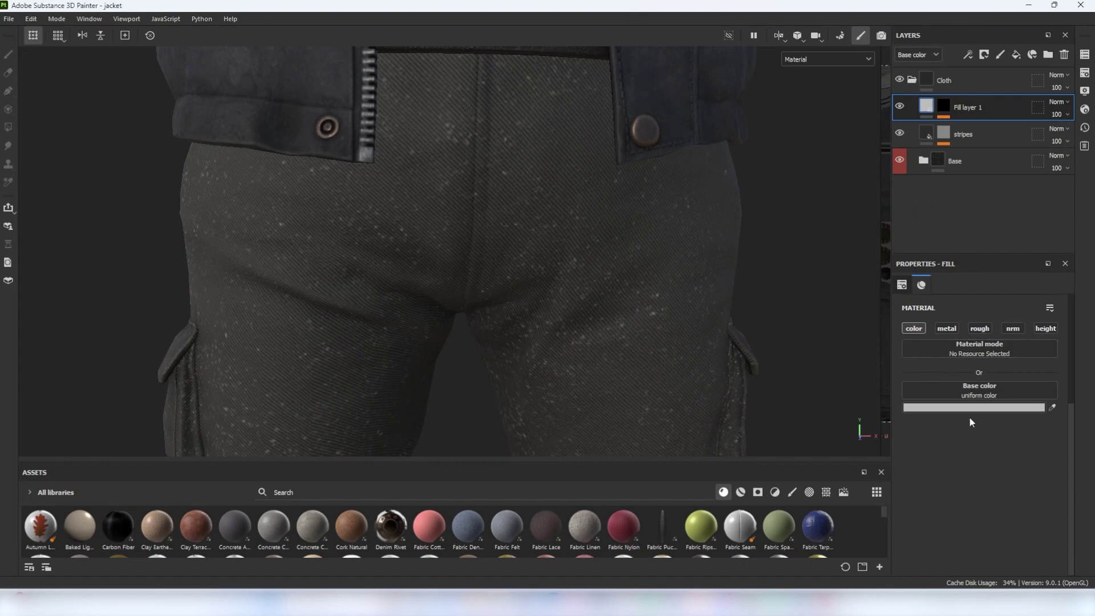
click(939, 407)
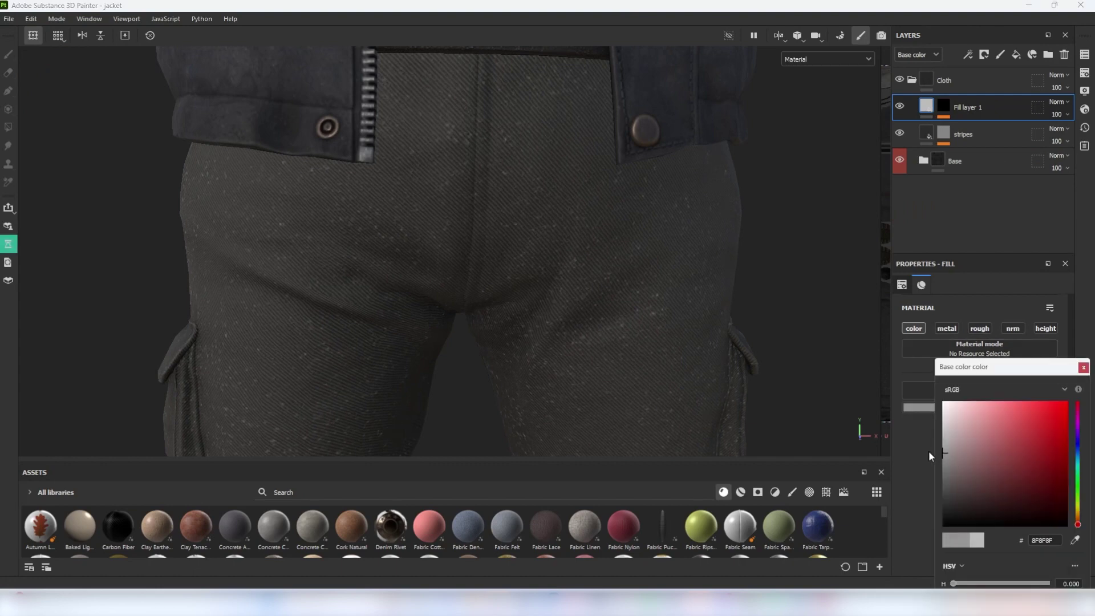
click(980, 329)
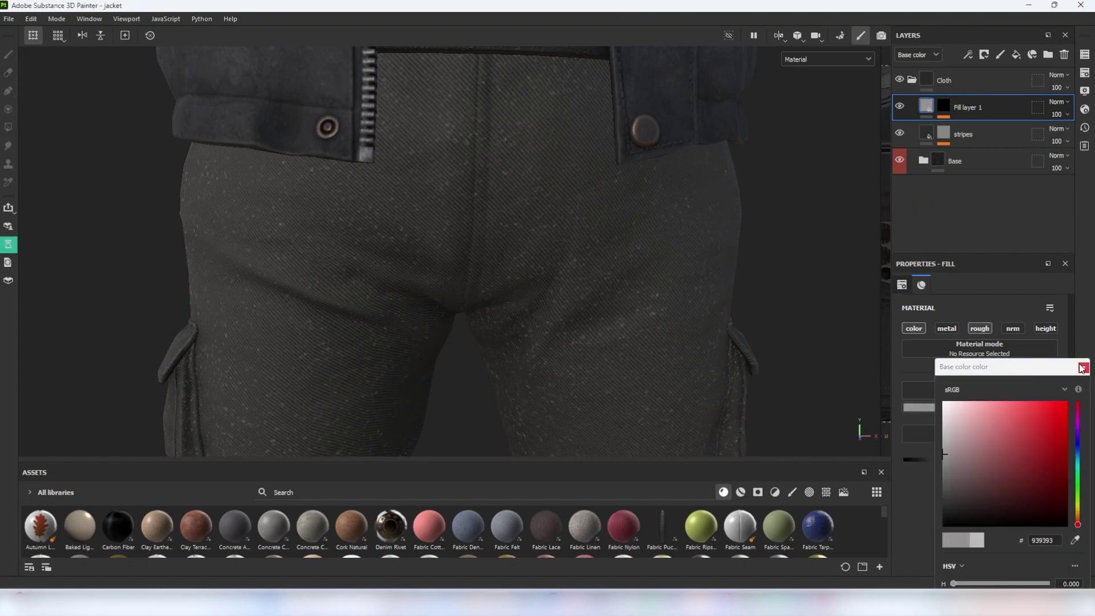
- Set the speckle fill layer's roughness to 0 and enable its height channel
drag(944, 460, 905, 460)
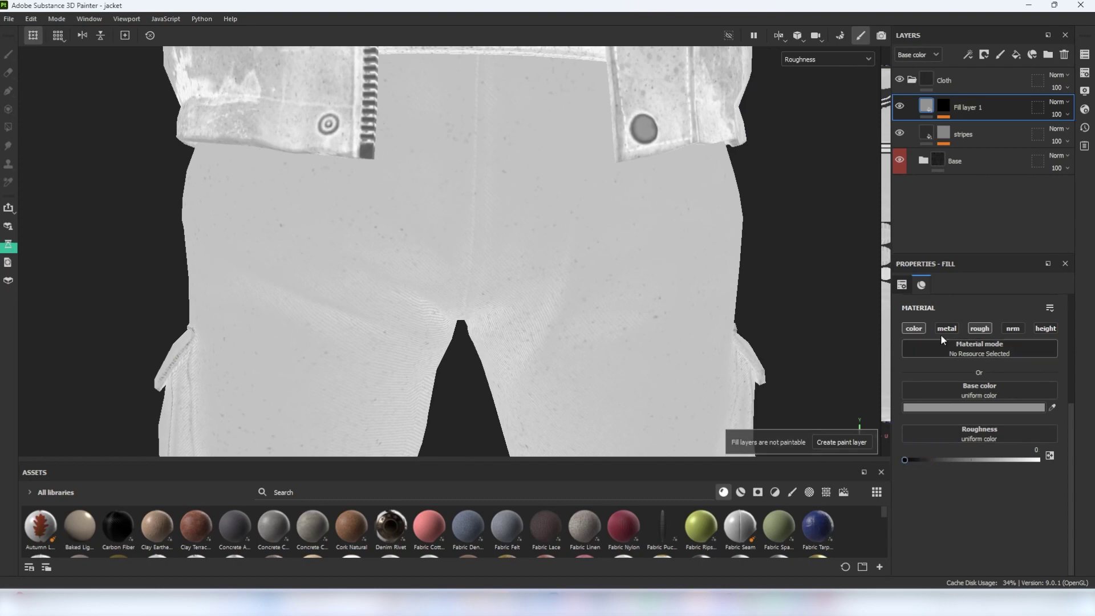
key(m)
click(1036, 328)
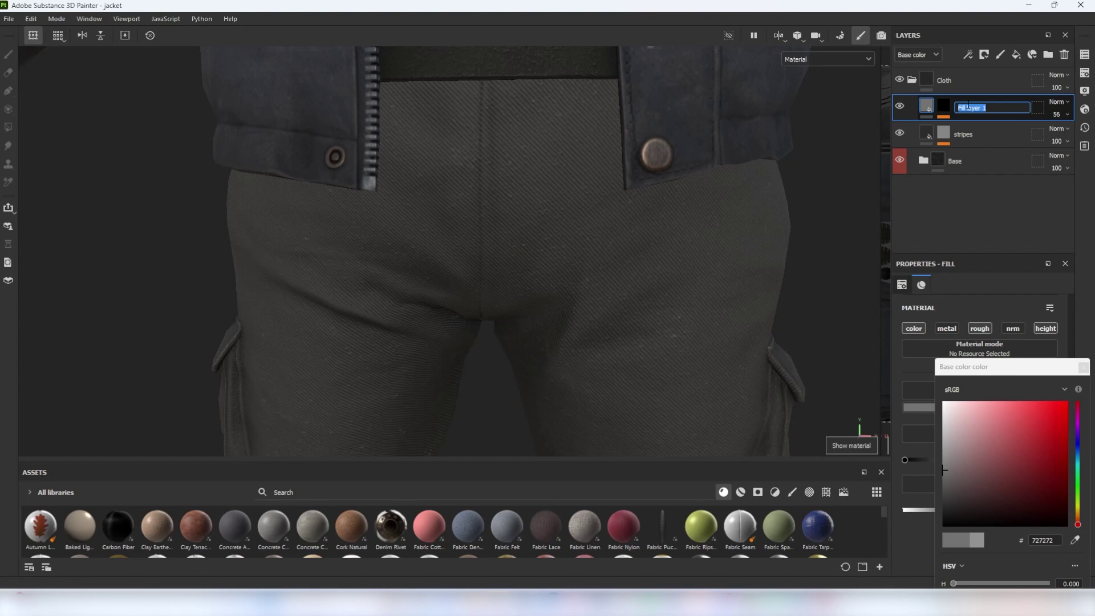
- Rename the speckle fill layer as light_spots
text(light_spl)
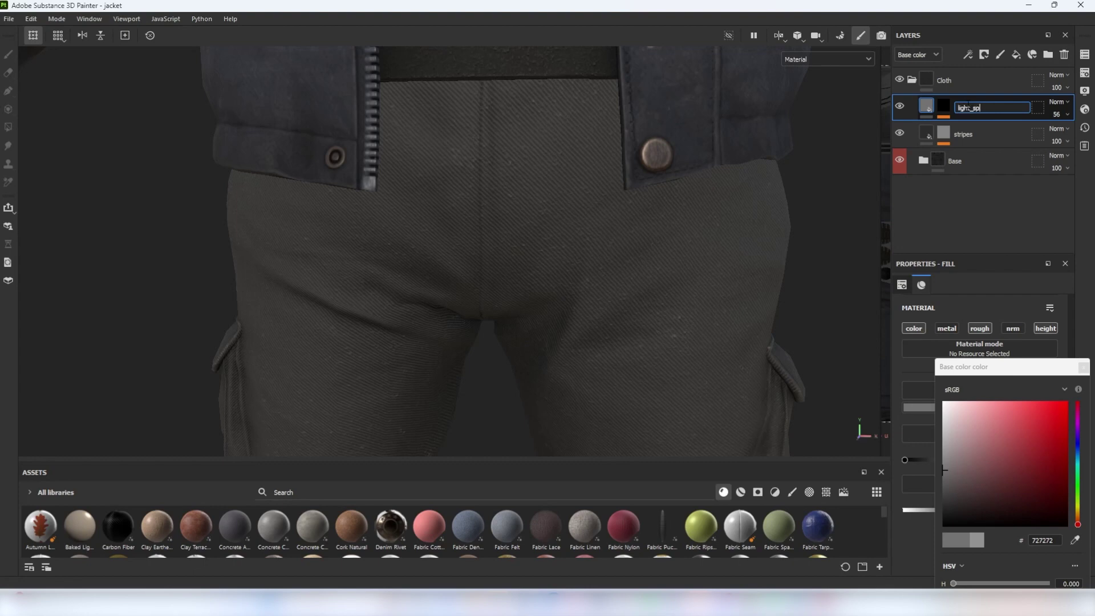
text(ots)
key(Return)
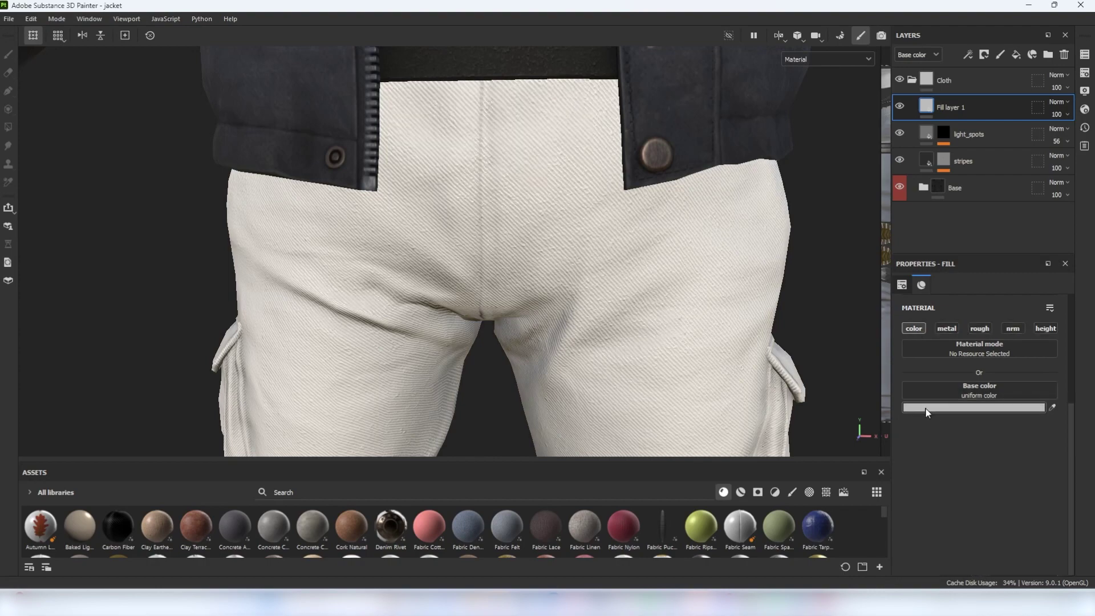
- Set the new fill layer's base color to near-black 1B1B1B and give it a Gaussian Spots 1 bitmap mask
click(967, 407)
drag(960, 453, 922, 512)
right_click(963, 115)
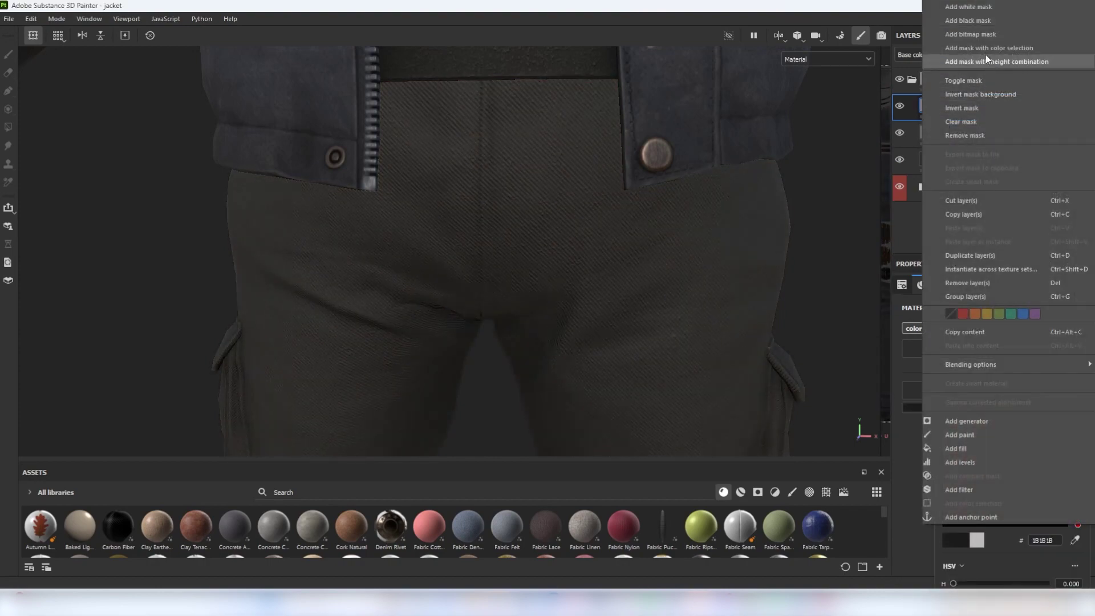
click(986, 55)
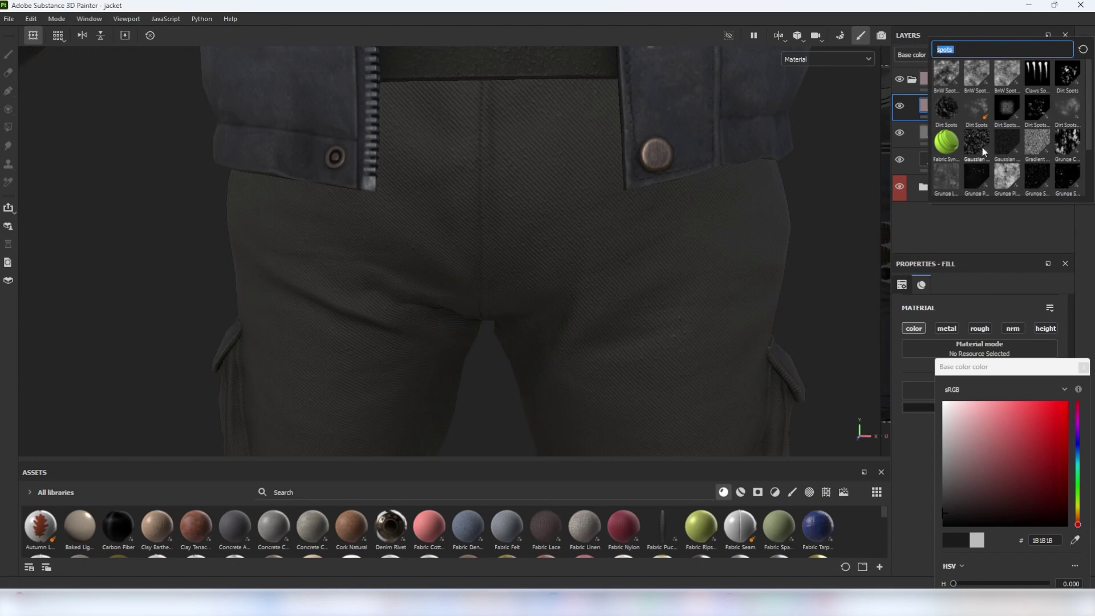
click(976, 144)
key(e)
- Set the Gaussian Spots 1 mask fill's tiling to 16.78 and its balance to 0.67
drag(969, 376, 973, 375)
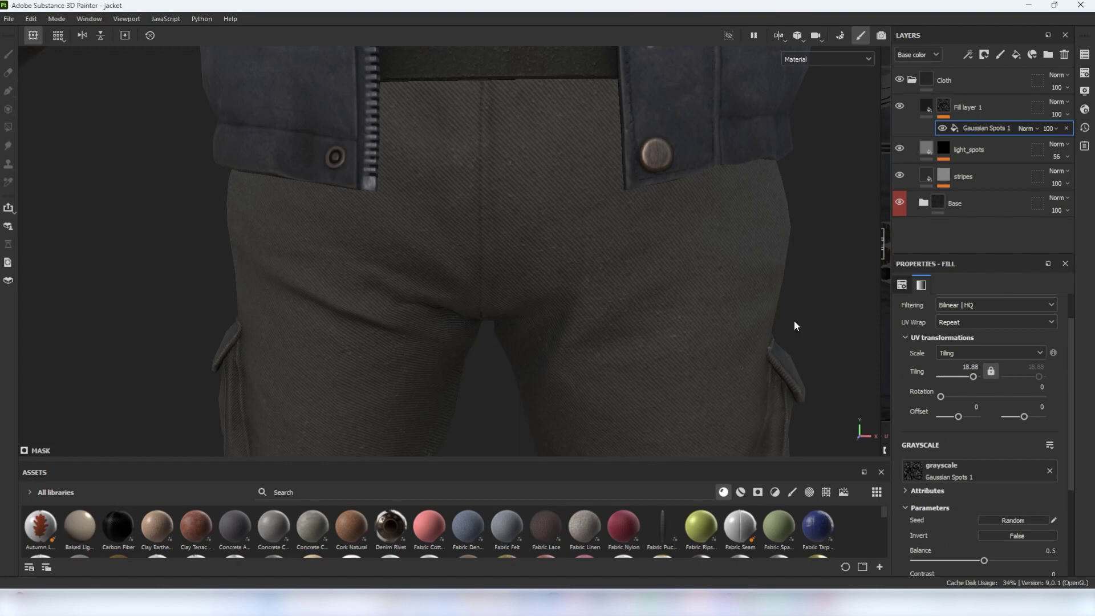
scroll(935, 488, down, 4)
click(936, 485)
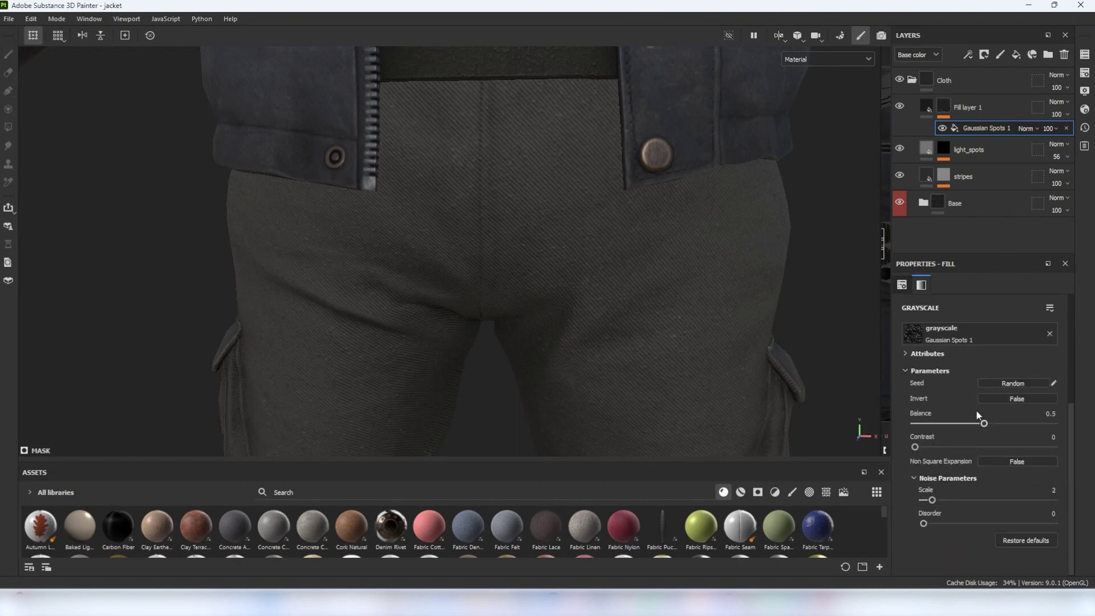
scroll(977, 411, up, 3)
scroll(969, 343, down, 2)
drag(985, 424, 1007, 423)
- Display only the base color channel and move the dark fill layer beneath light_spots
click(827, 59)
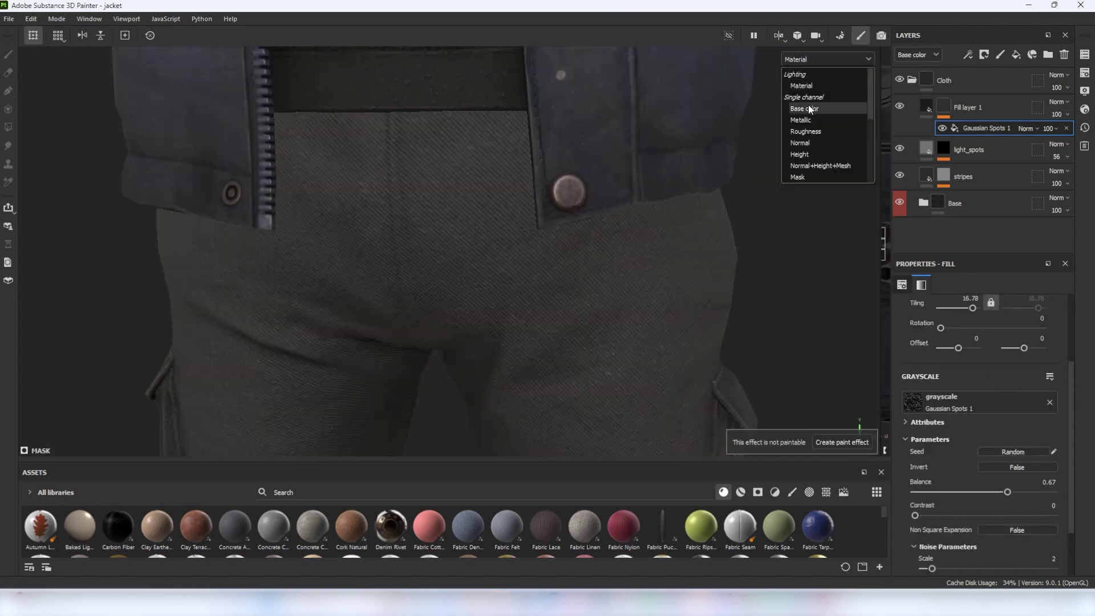
click(810, 107)
scroll(540, 192, up, 2)
scroll(530, 240, down, 3)
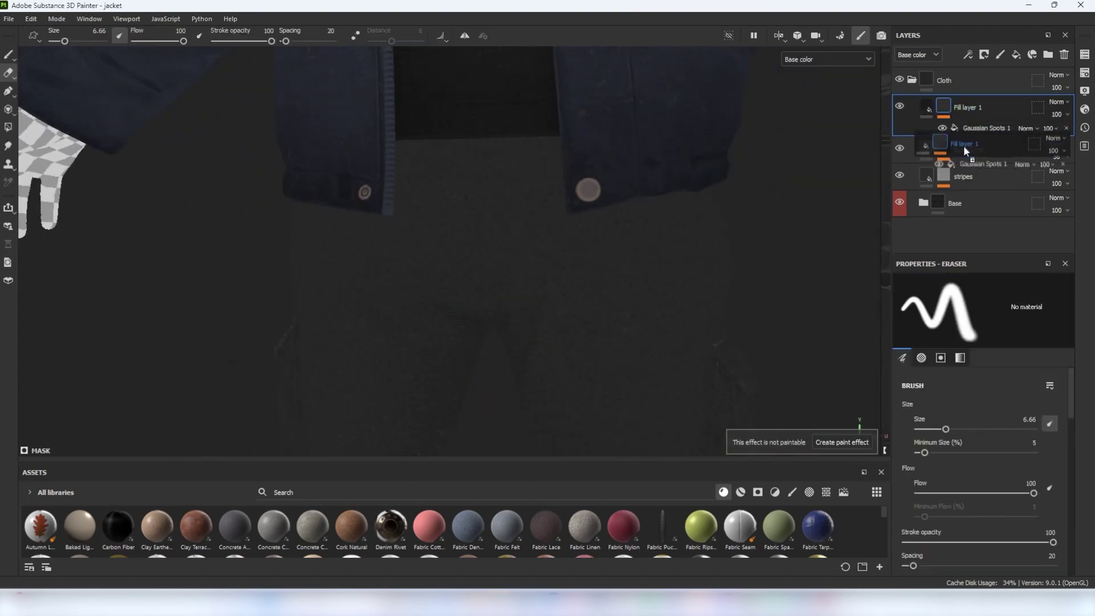
drag(964, 149, 964, 152)
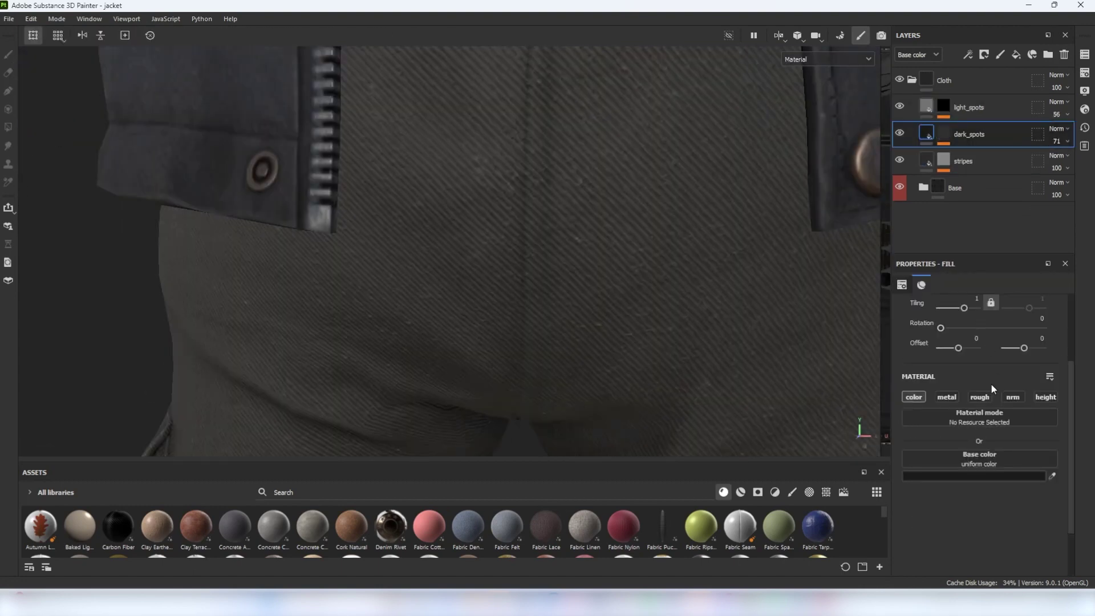
- Enable the roughness channel on the dark_spots layer and raise its roughness value
click(980, 396)
scroll(953, 437, down, 2)
scroll(608, 230, down, 5)
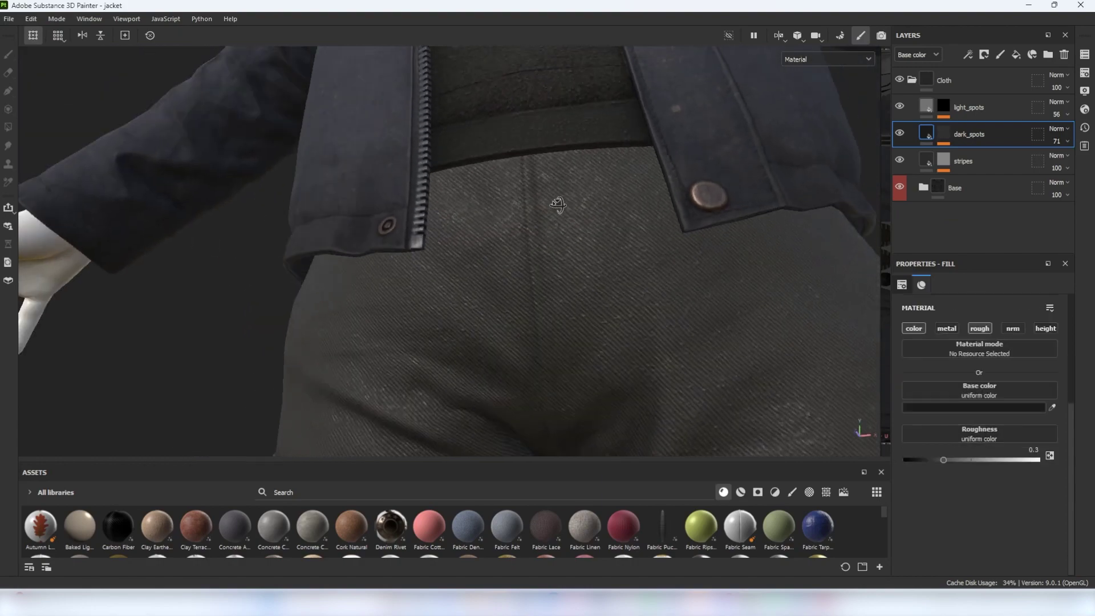
alt+drag(558, 204, 627, 205)
drag(1022, 457, 1047, 458)
click(923, 188)
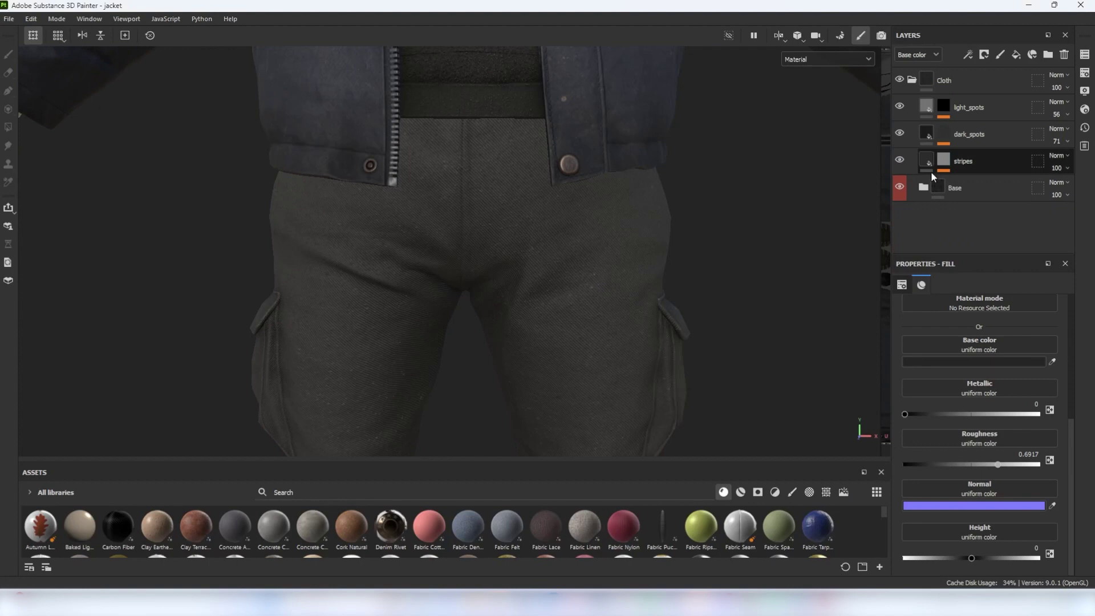
- Group the light_spots, dark_spots and stripes layers into a folder named Cloth_Details
click(976, 108)
shift+click(973, 152)
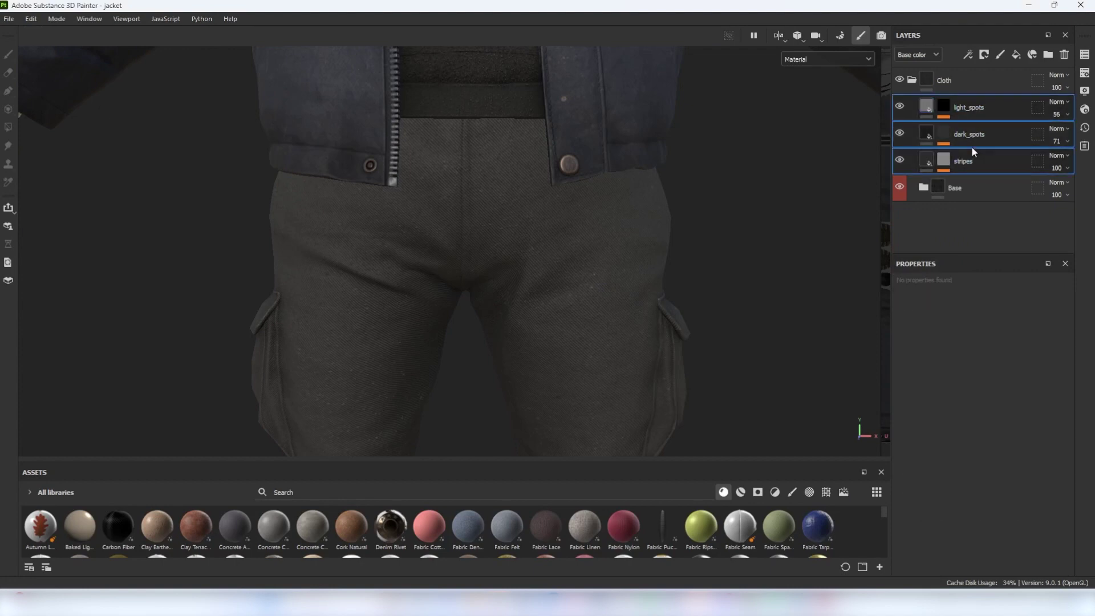
key(ctrl+g)
double_click(966, 106)
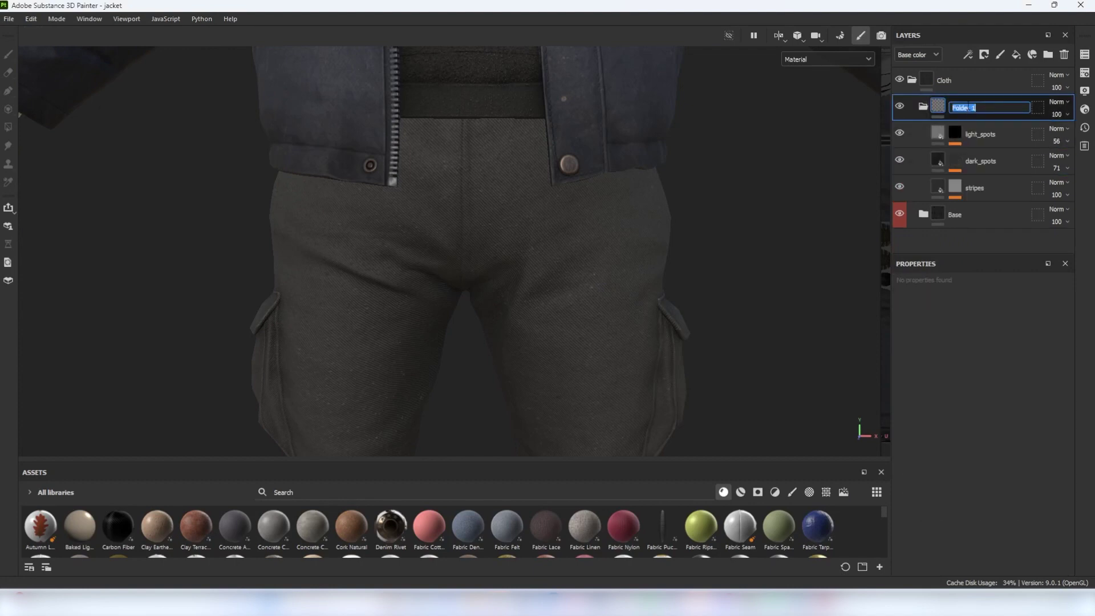
text(ds)
key(Return)
- Add a fill layer above Cloth_Details with a Grunge Pebbles Spots bitmap mask
click(1016, 55)
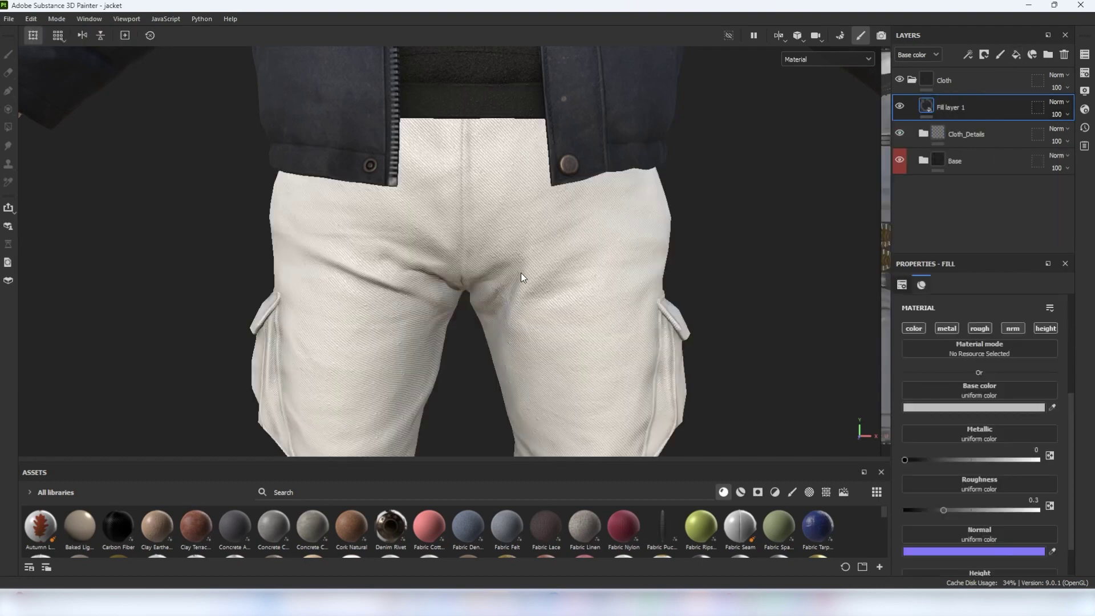
right_click(964, 102)
click(980, 36)
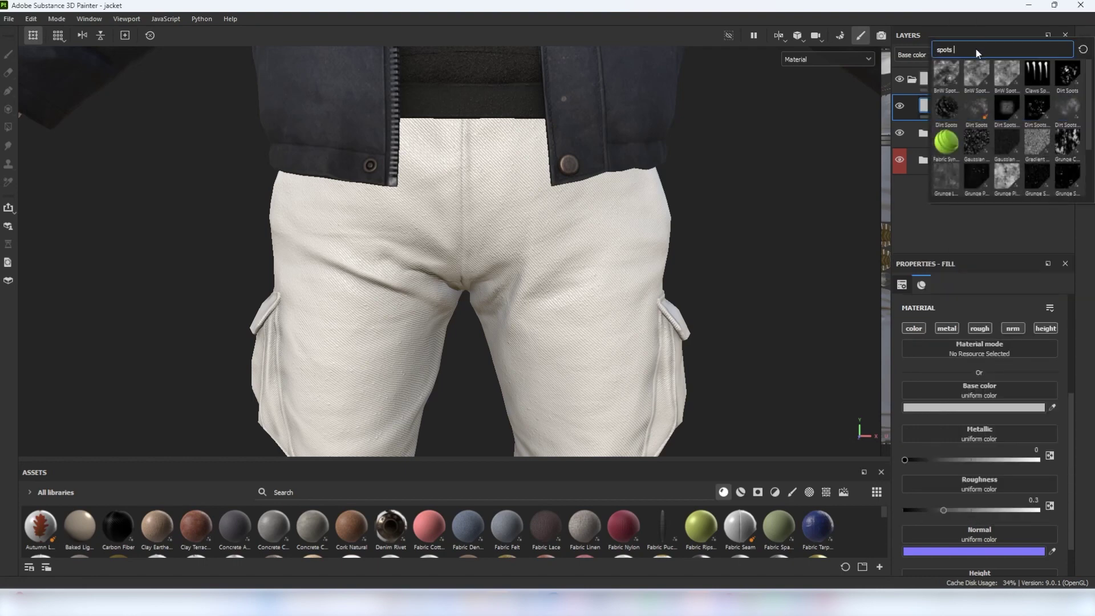
click(963, 177)
key(e)
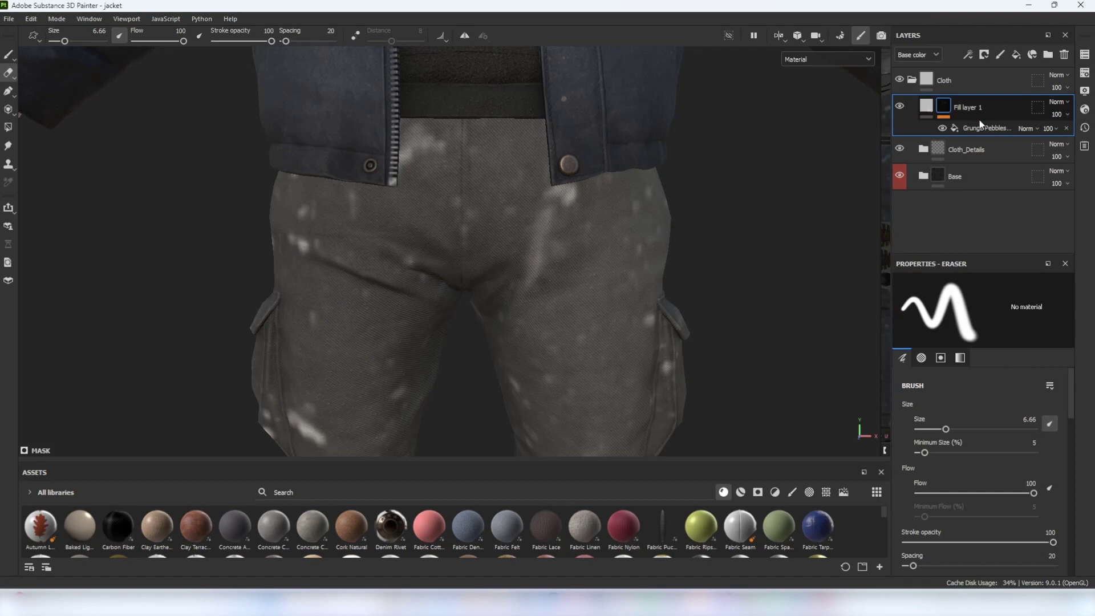
- Set the Grunge Pebbles Spots fill's tiling to 4.4 and its balance to 0.53
click(983, 130)
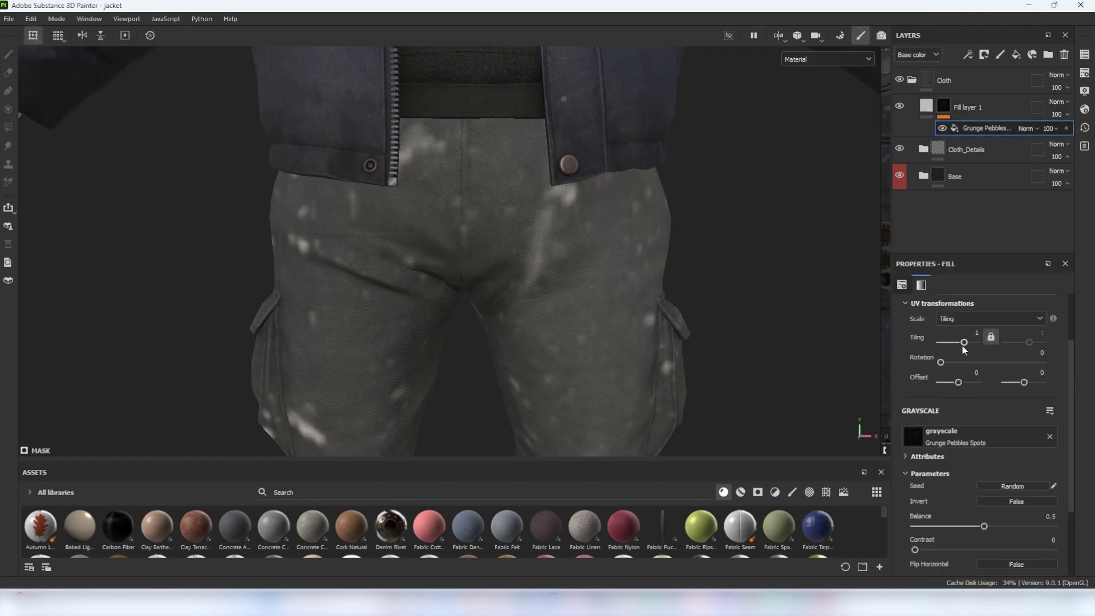
drag(963, 346, 970, 341)
scroll(536, 246, down, 5)
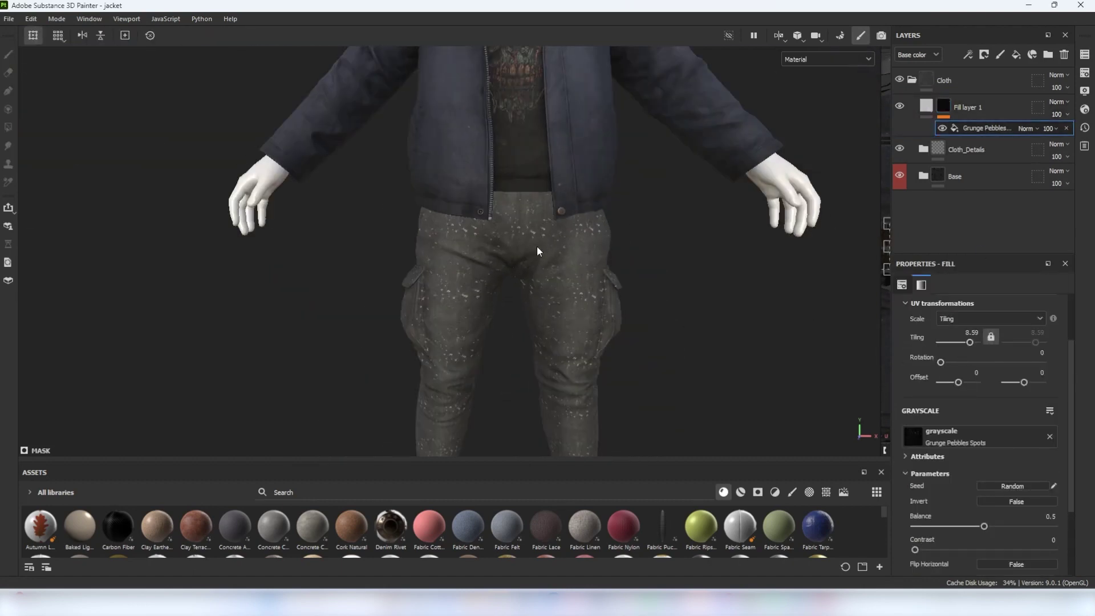
scroll(537, 246, up, 5)
scroll(942, 490, down, 2)
drag(946, 458, 992, 466)
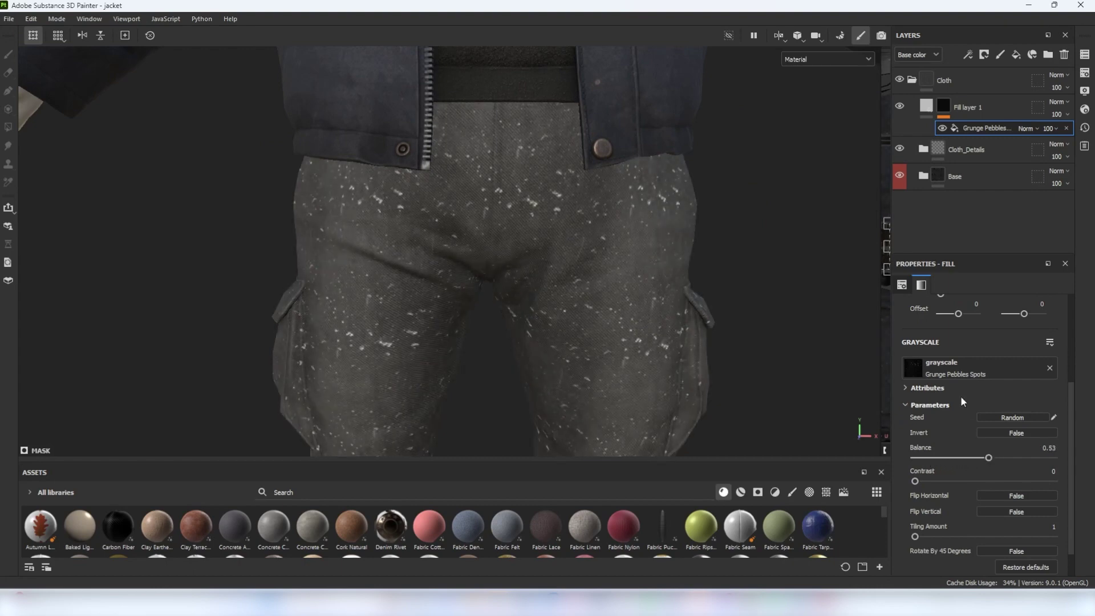
scroll(964, 365, up, 1)
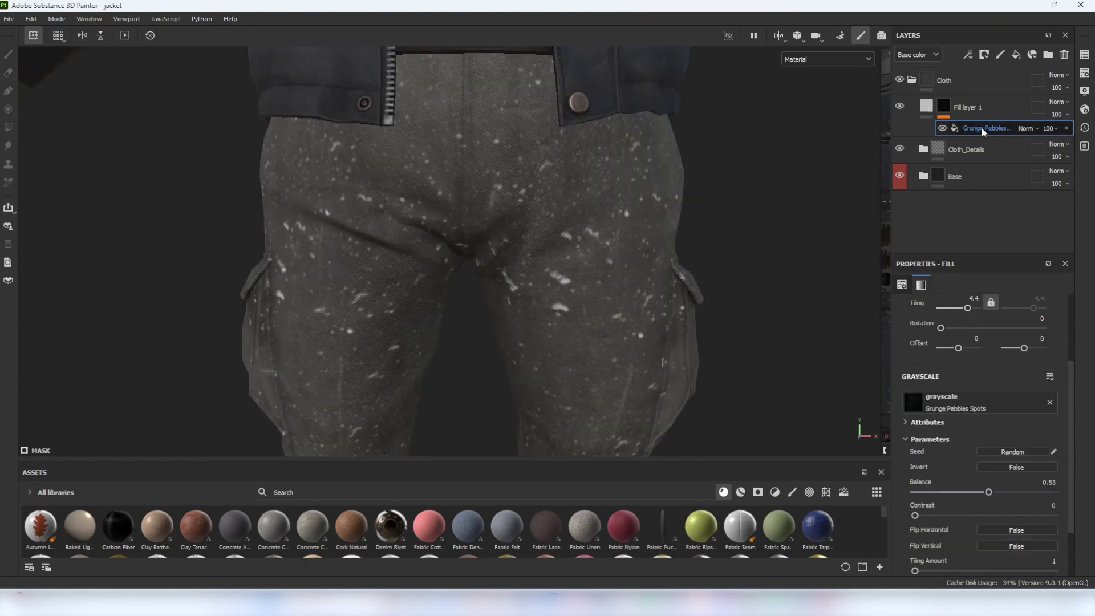
- Add a BnW Spots 2 fill above Grunge Pebbles Spots in the layer's mask
right_click(981, 128)
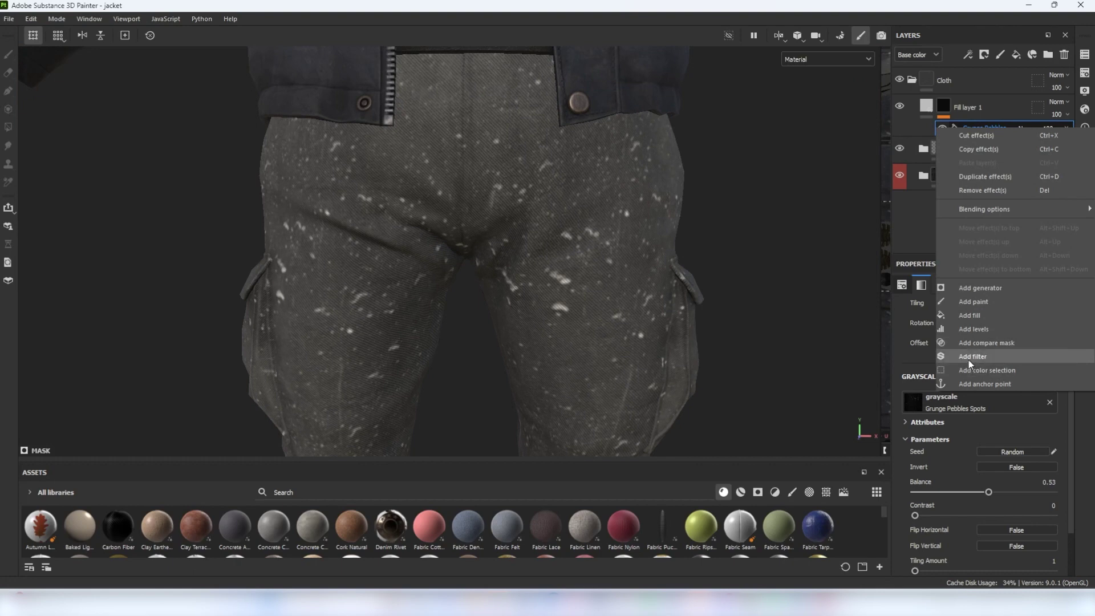
click(976, 315)
click(975, 402)
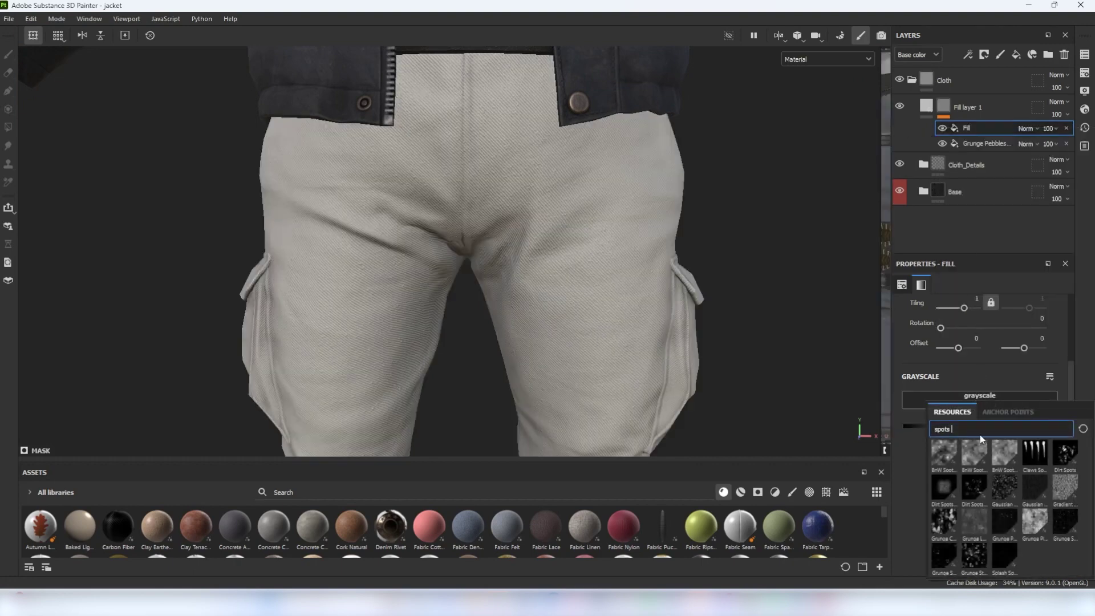
click(973, 463)
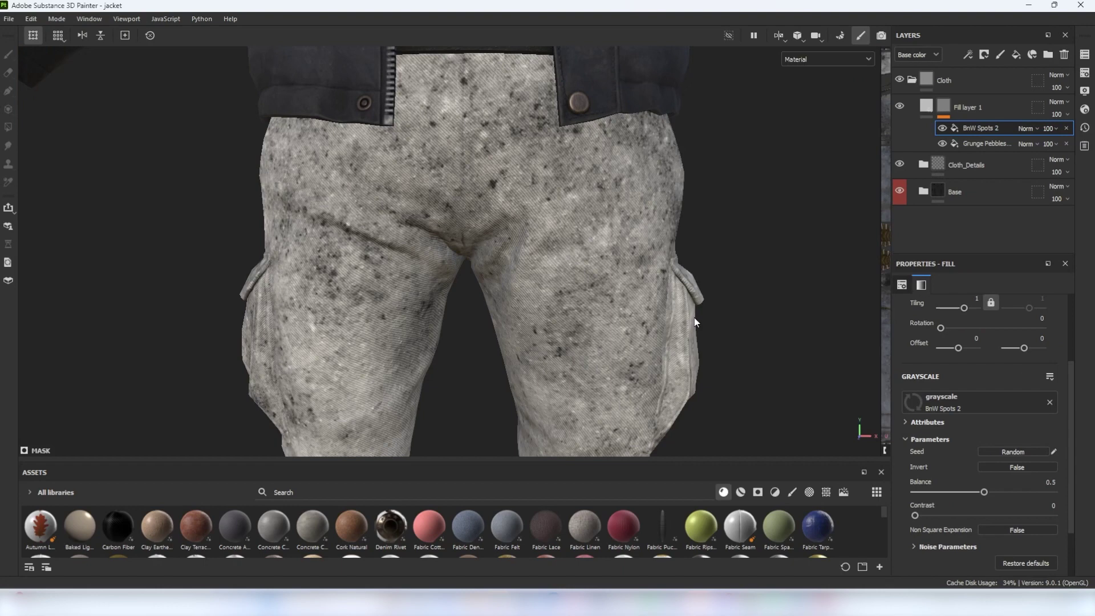
- Set the BnW Spots 2 fill's blend mode to Multiply and its balance to 0.33
middle_drag(544, 229, 558, 250)
double_click(1030, 128)
key(Down)
key(Down)
key(Down)
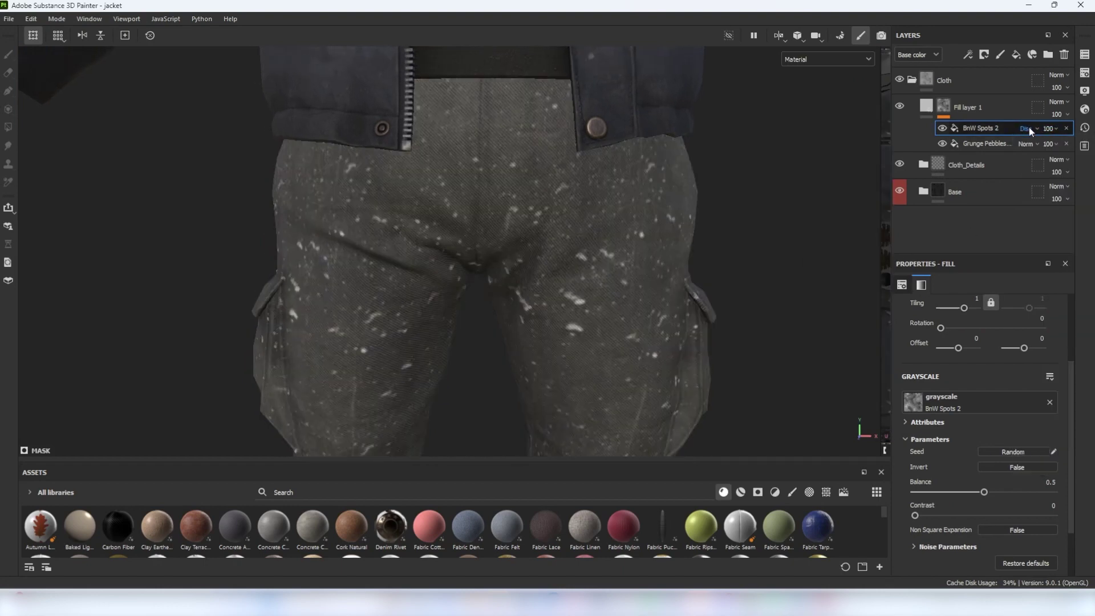
key(Down)
key(Up)
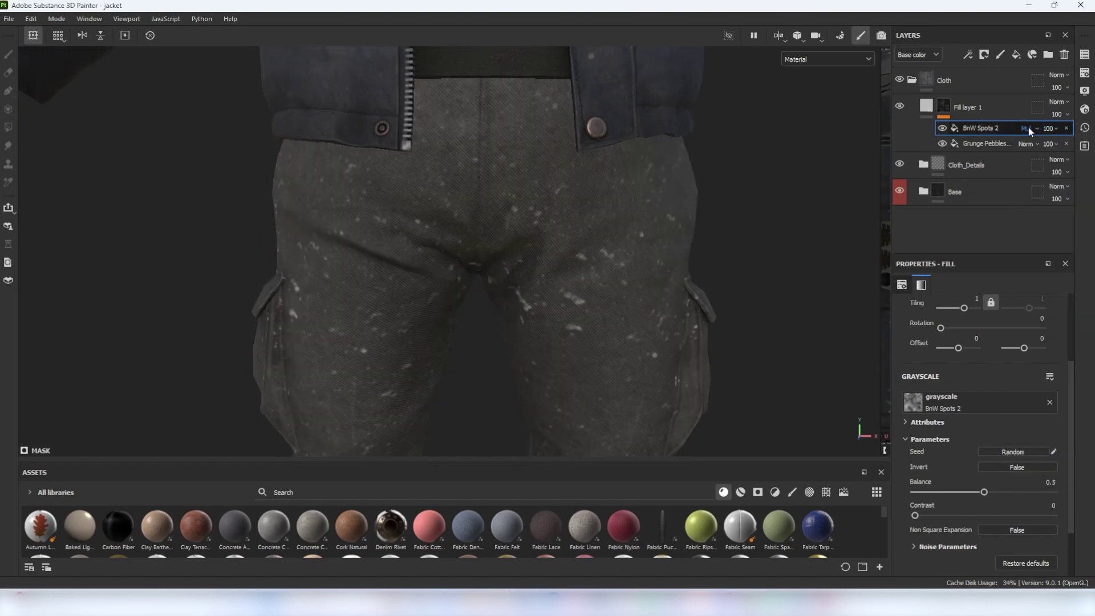
click(943, 128)
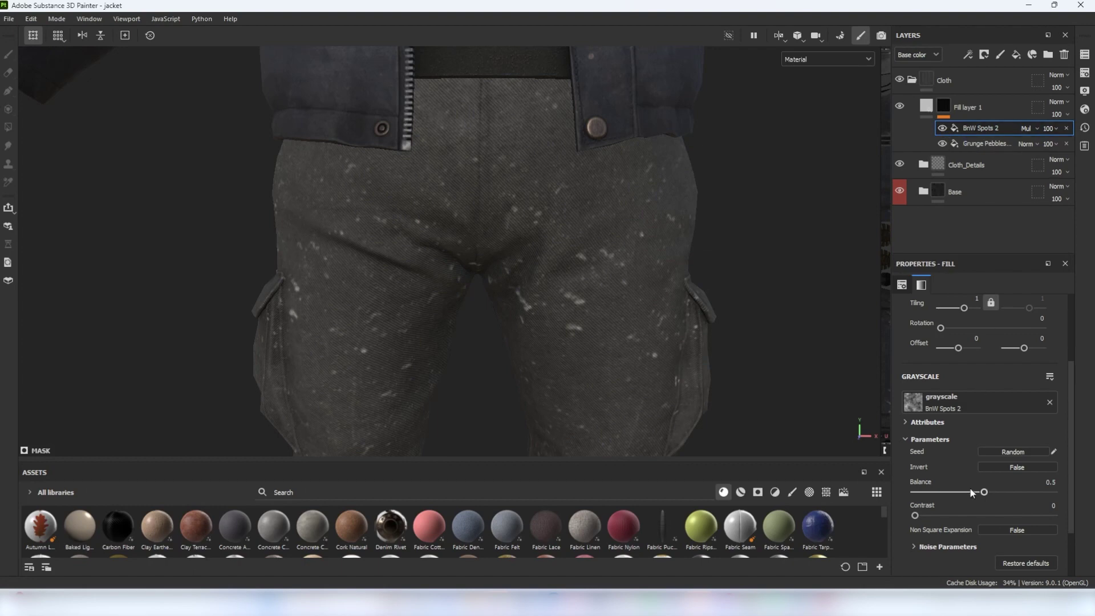
drag(983, 492, 961, 499)
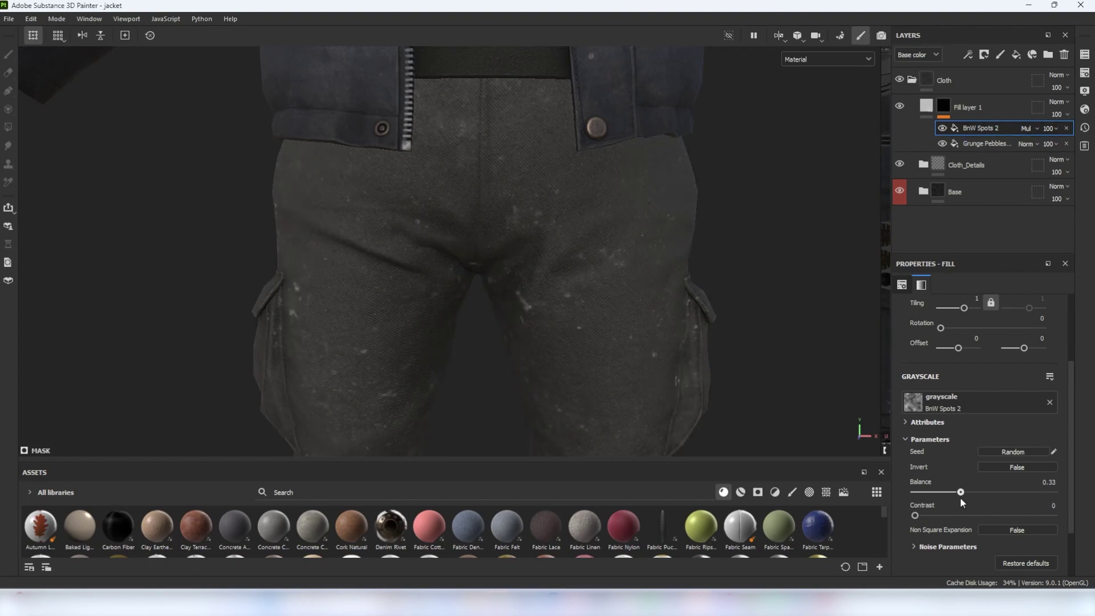
- Restrict the pebble-spots fill layer to the color channel and darken its grey base color
scroll(551, 264, down, 4)
alt+middle_drag(550, 267, 495, 244)
scroll(502, 167, up, 1)
scroll(495, 244, up, 3)
click(927, 107)
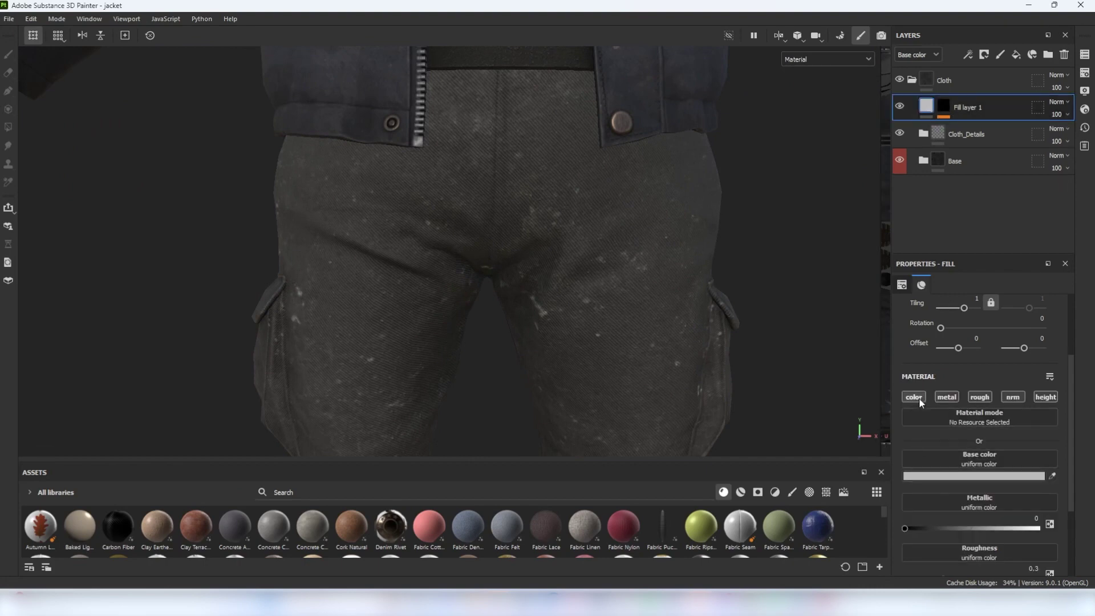
click(919, 398)
click(927, 475)
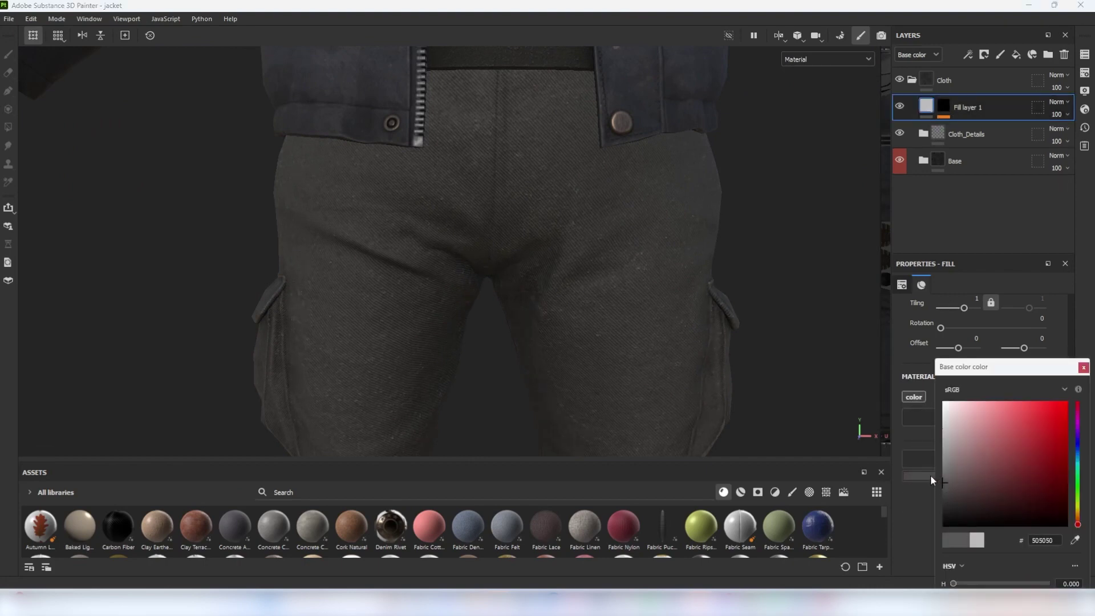
- Add a Curvature generator above BnW Spots 2 in the fill layer's mask
click(992, 127)
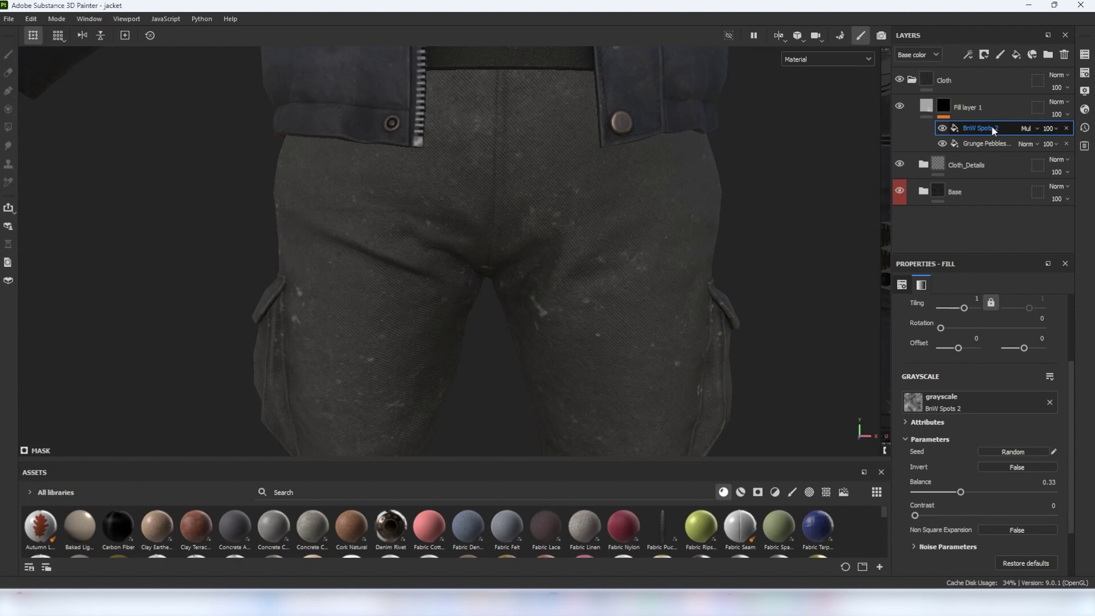
right_click(992, 127)
click(973, 286)
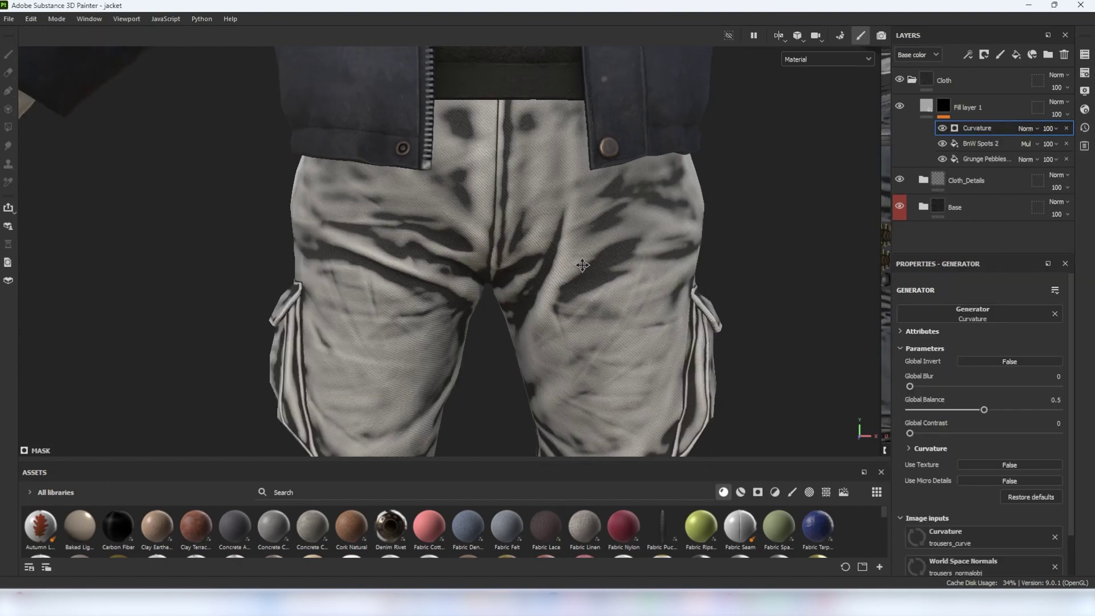
- Set the Curvature generator's global contrast to 0.25, its large and big levels to 0 and huge to 0.08
drag(915, 435, 974, 435)
drag(974, 435, 954, 436)
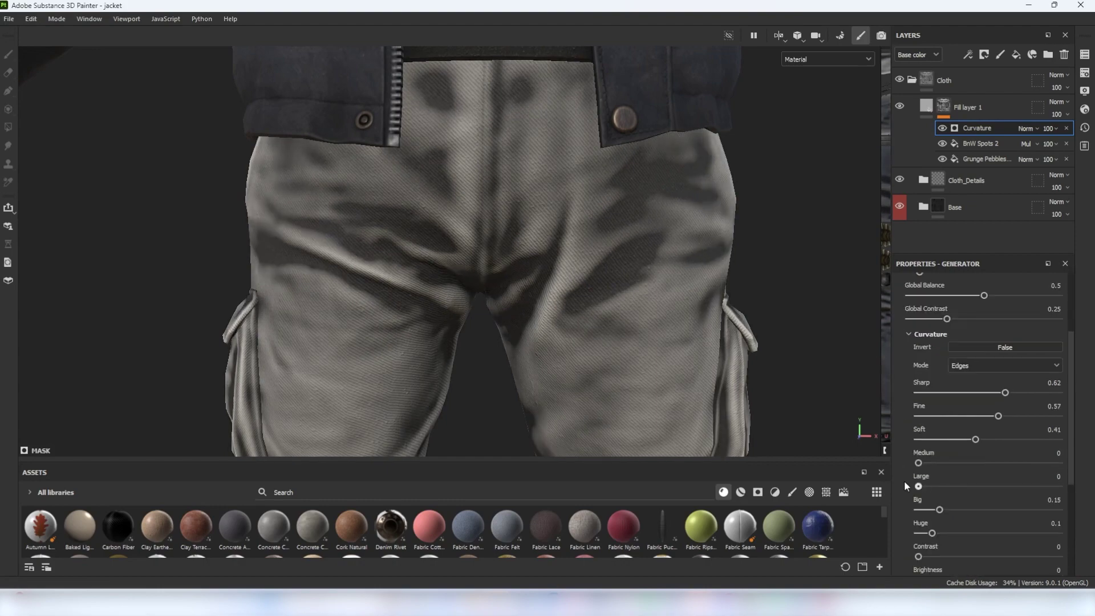
drag(906, 482, 898, 510)
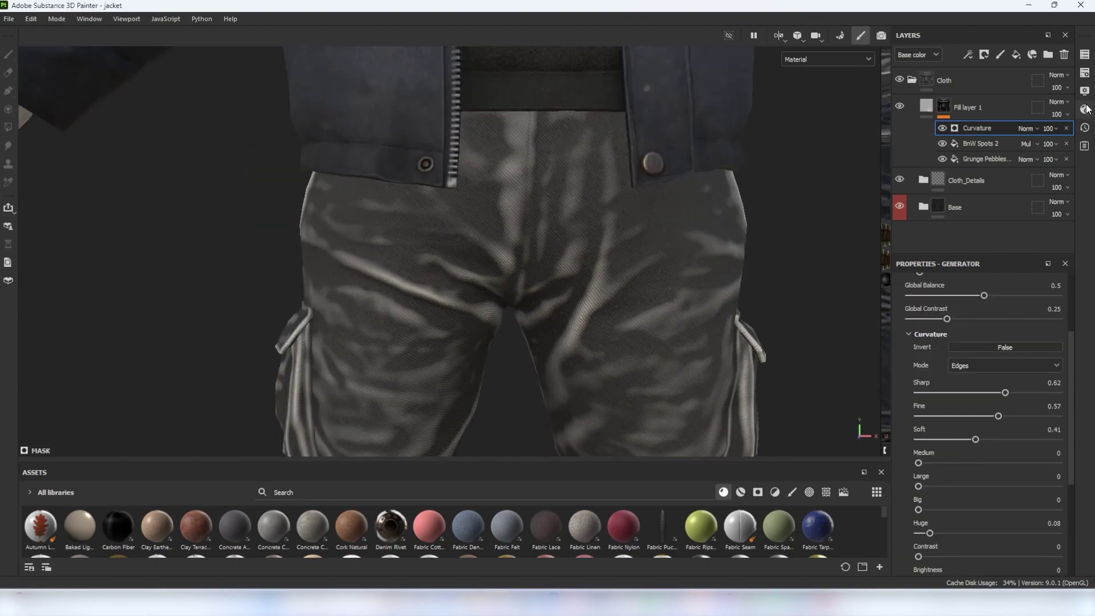
- Set the Curvature generator's blend mode to Darken in the spots fill layer's mask
click(1025, 128)
click(1025, 128)
scroll(1025, 128, down, 5)
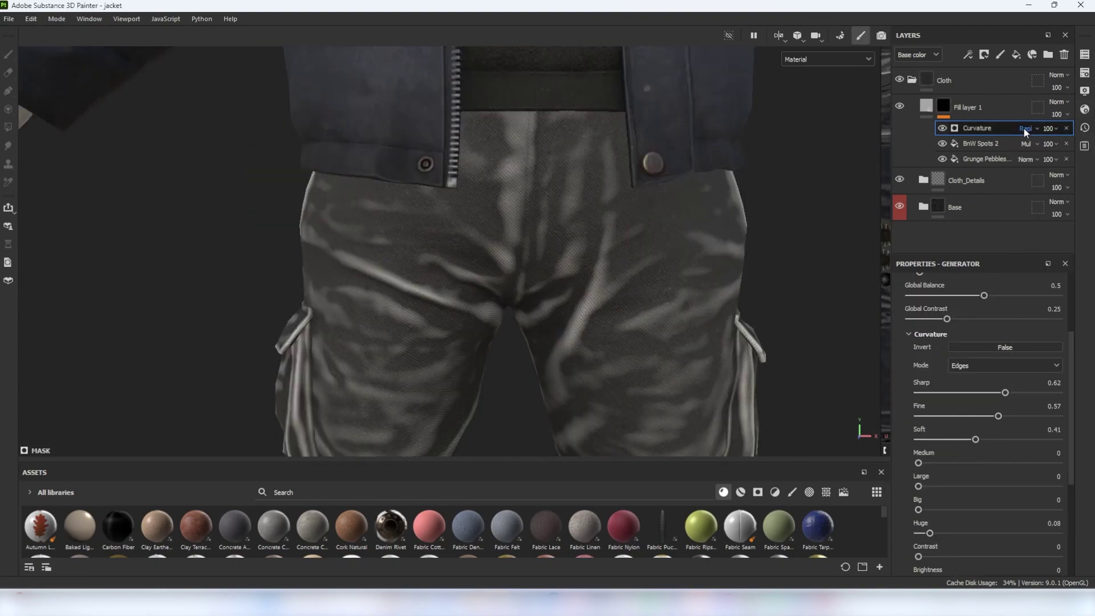
scroll(1024, 128, down, 2)
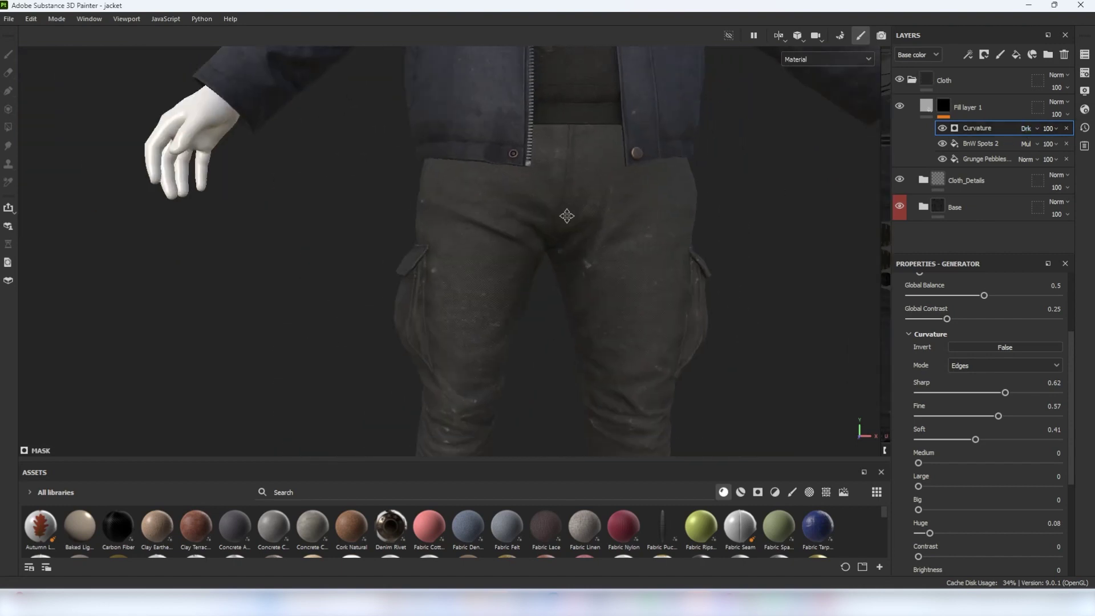
- Check the trousers in the base color channel view, reduce the spots fill layer's opacity to 49 and rename it dust
click(827, 59)
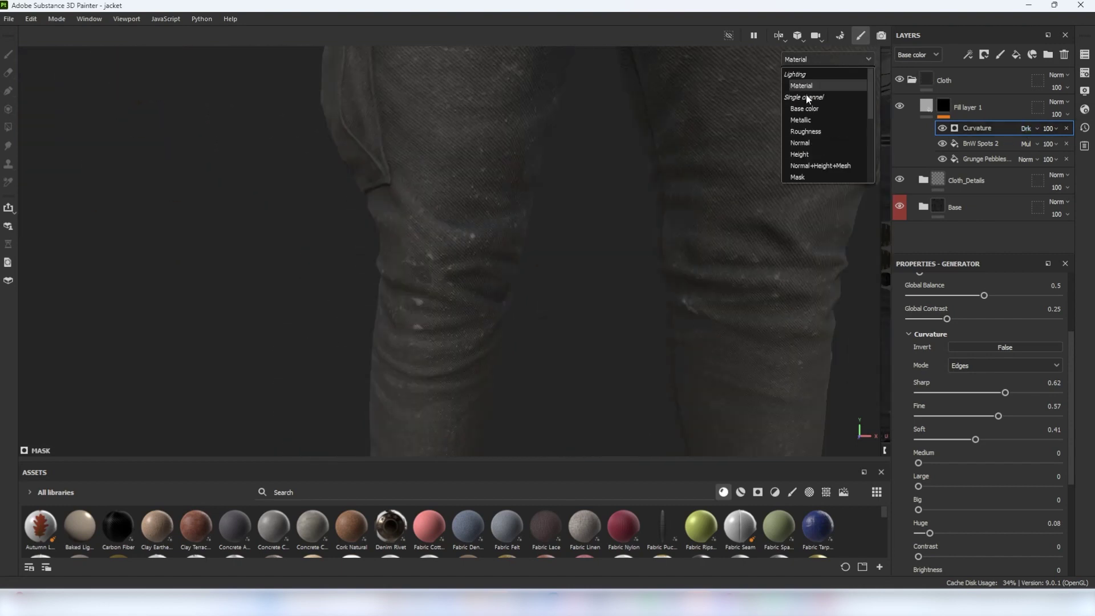
click(810, 108)
scroll(546, 222, down, 4)
alt+middle_drag(559, 217, 602, 241)
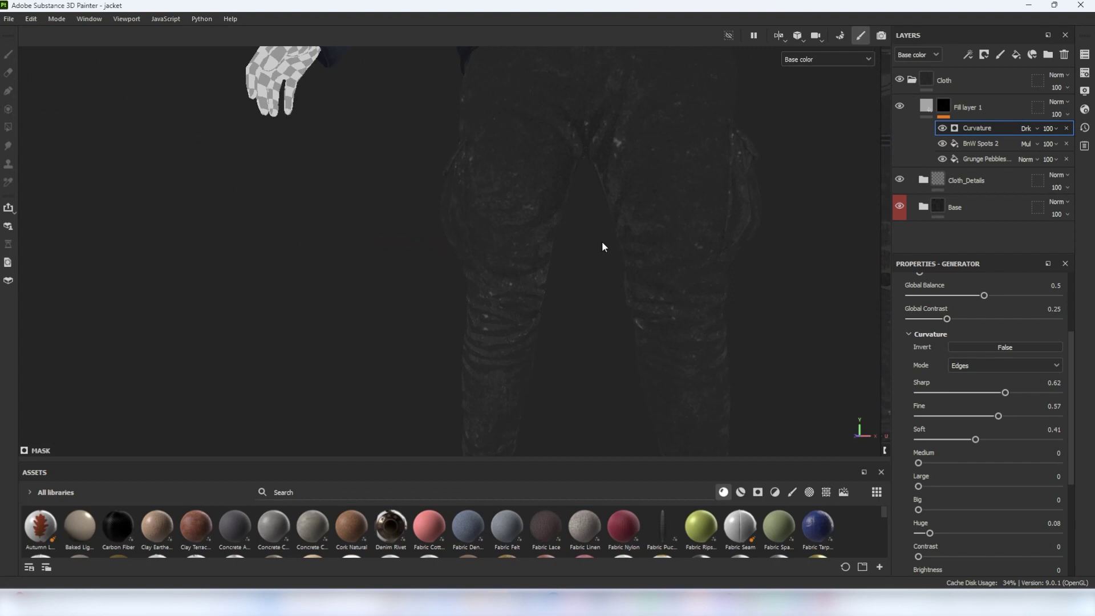
alt+drag(603, 244, 639, 251)
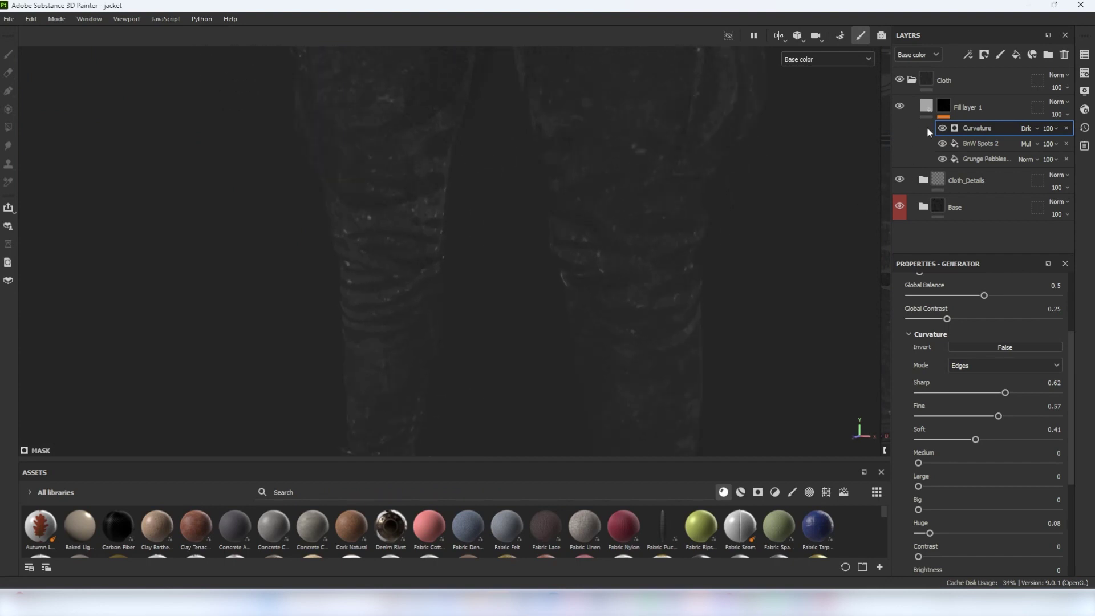
double_click(968, 108)
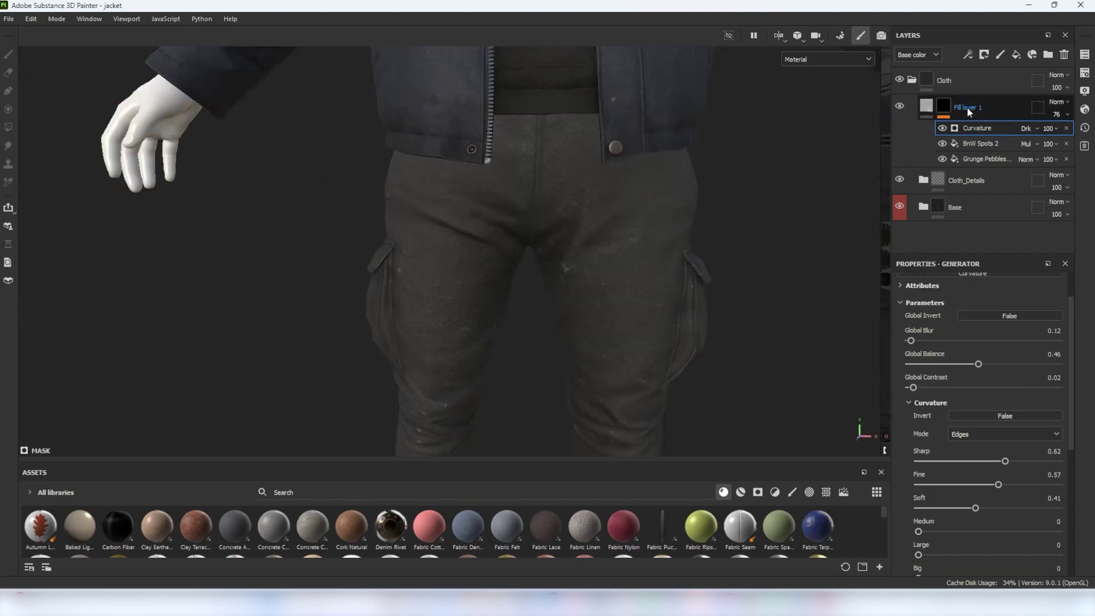
text(dust)
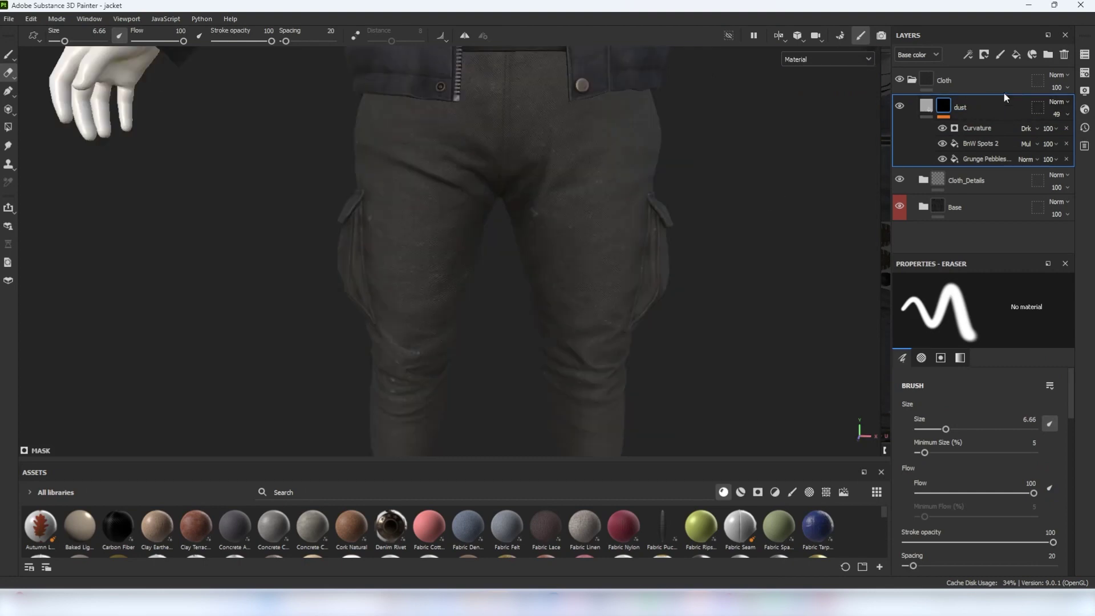
- Add a fill layer above dust with the Fabric Edge smart mask and set its Mask Editor curvature to 0.05
click(1016, 55)
drag(705, 461, 701, 371)
drag(958, 117, 960, 114)
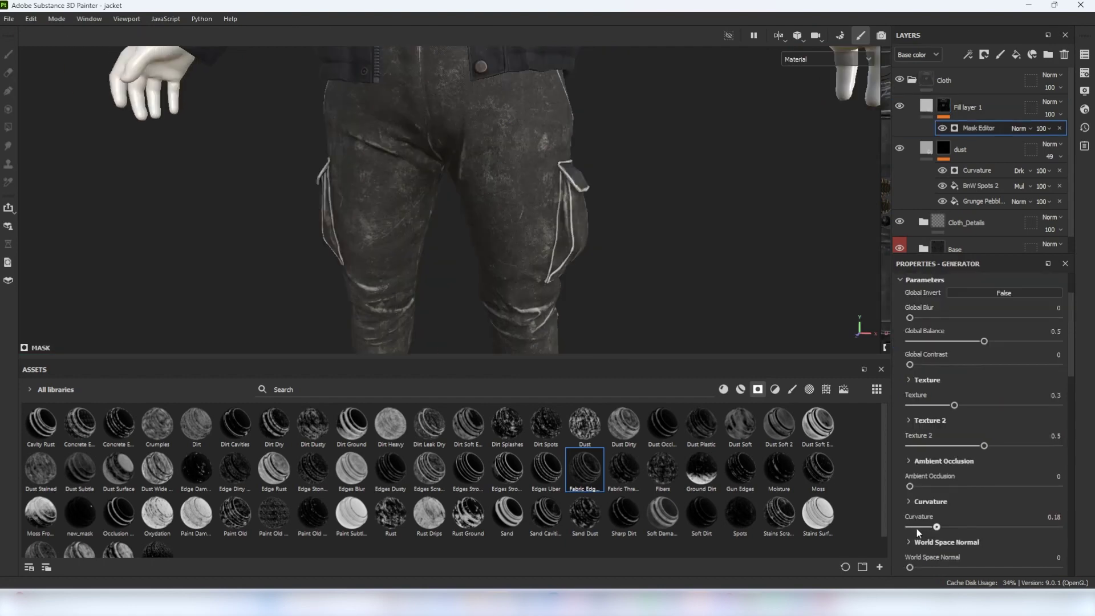
mouse_move(916, 527)
mouse_down()
mouse_move(932, 532)
mouse_move(919, 533)
mouse_up()
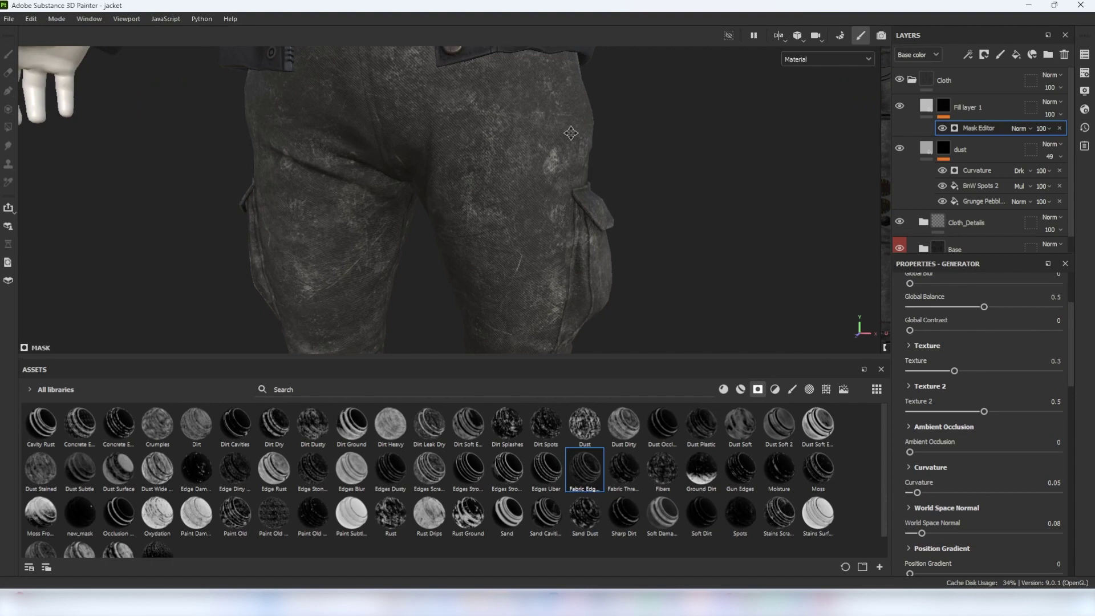
- Restrict the fabric-edge fill layer to the color channel and set its base color to dark brown 383330
click(970, 107)
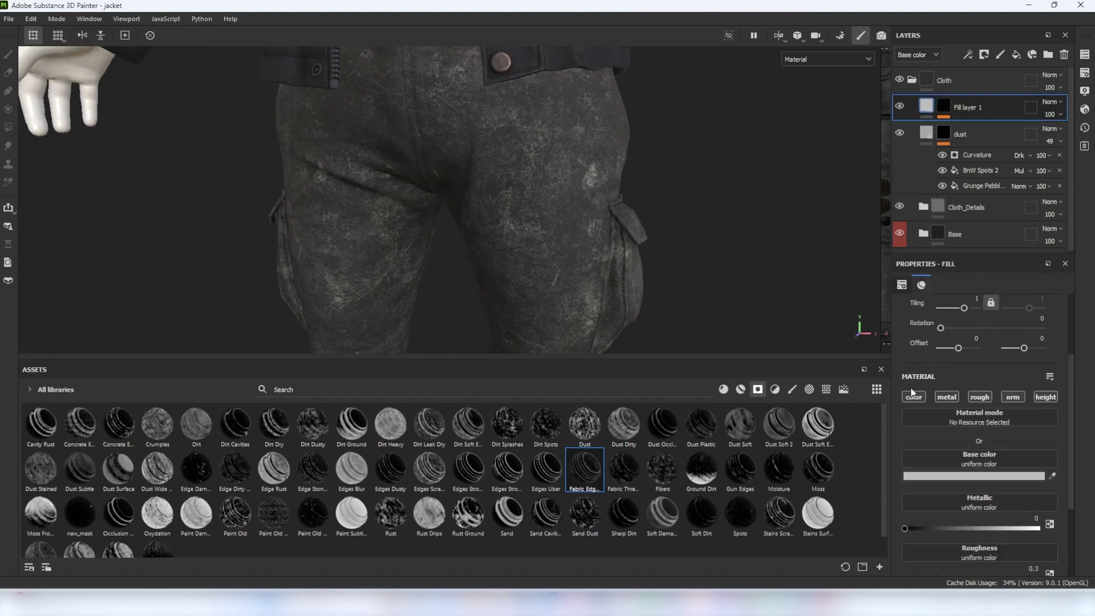
click(917, 477)
drag(946, 518, 932, 525)
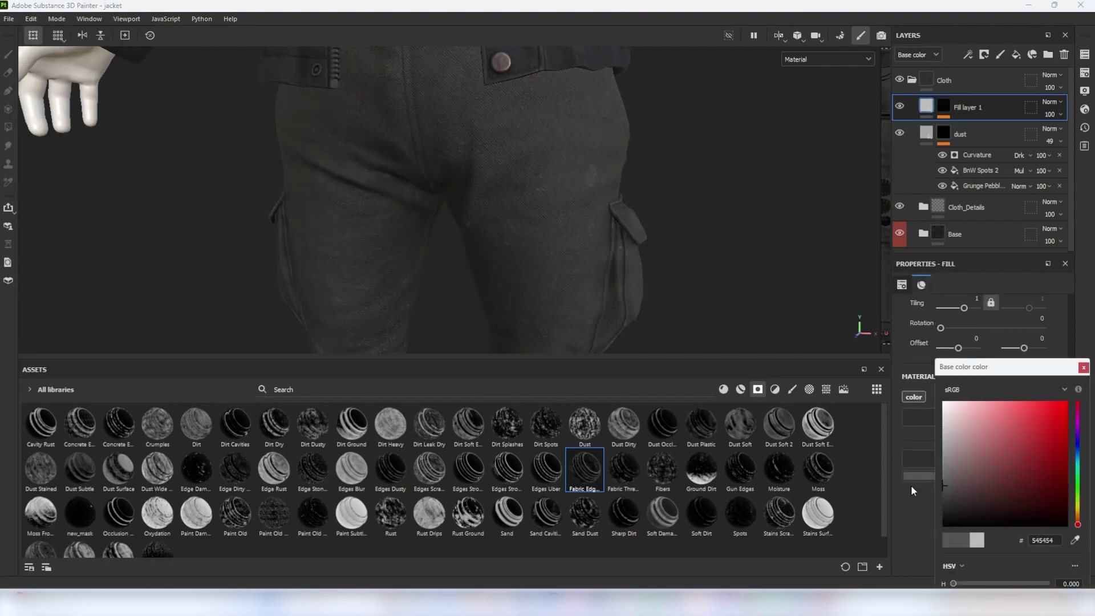
click(979, 476)
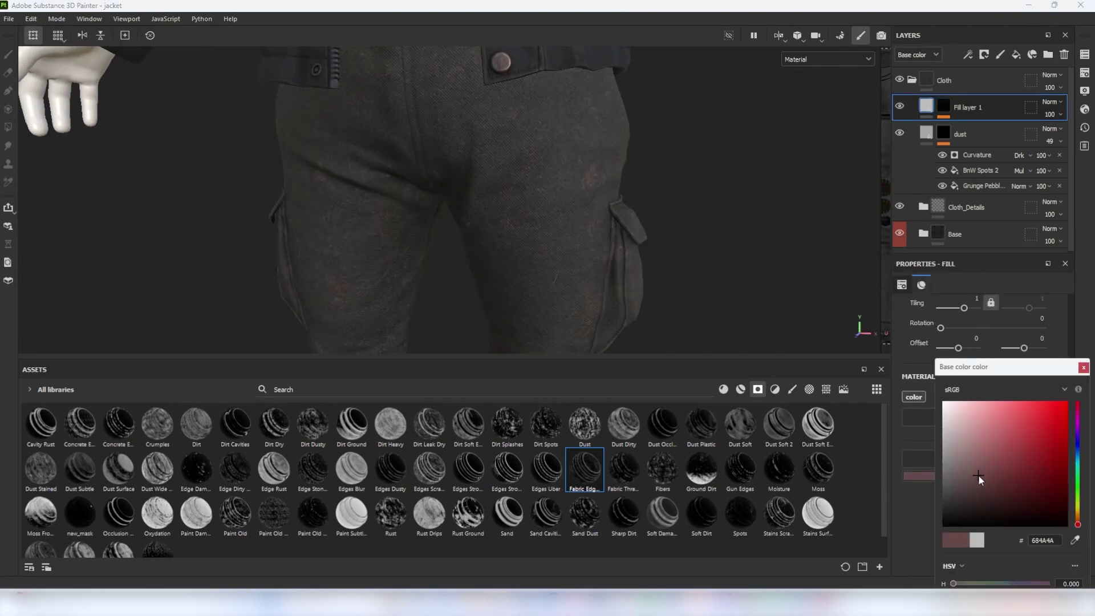
click(1078, 521)
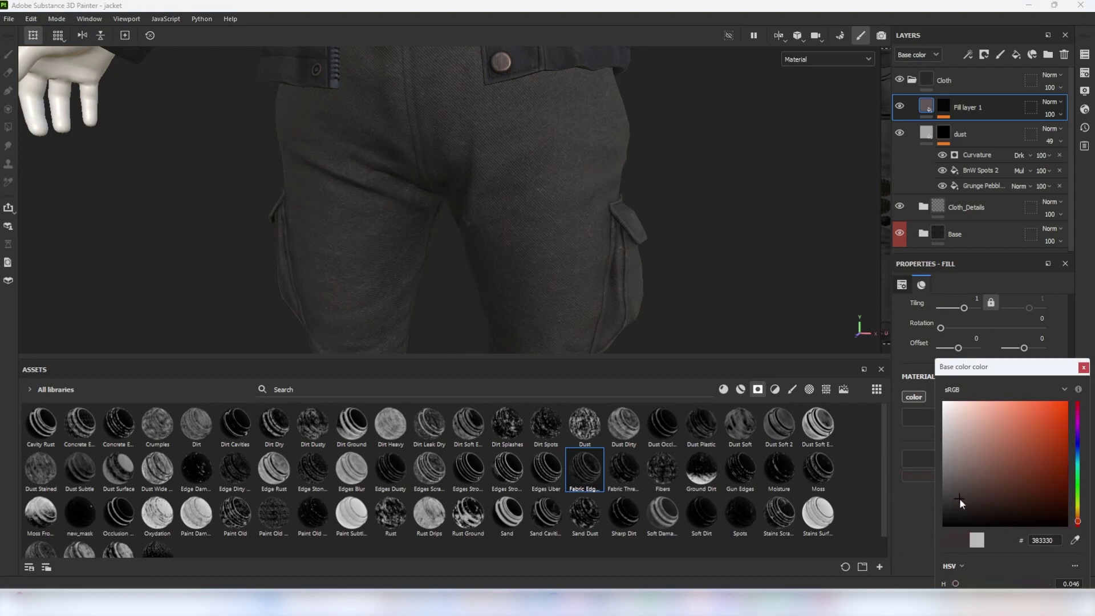
- Rename the brown fabric-edge fill layer as brown_dust
key(Tab)
key(Tab)
double_click(967, 109)
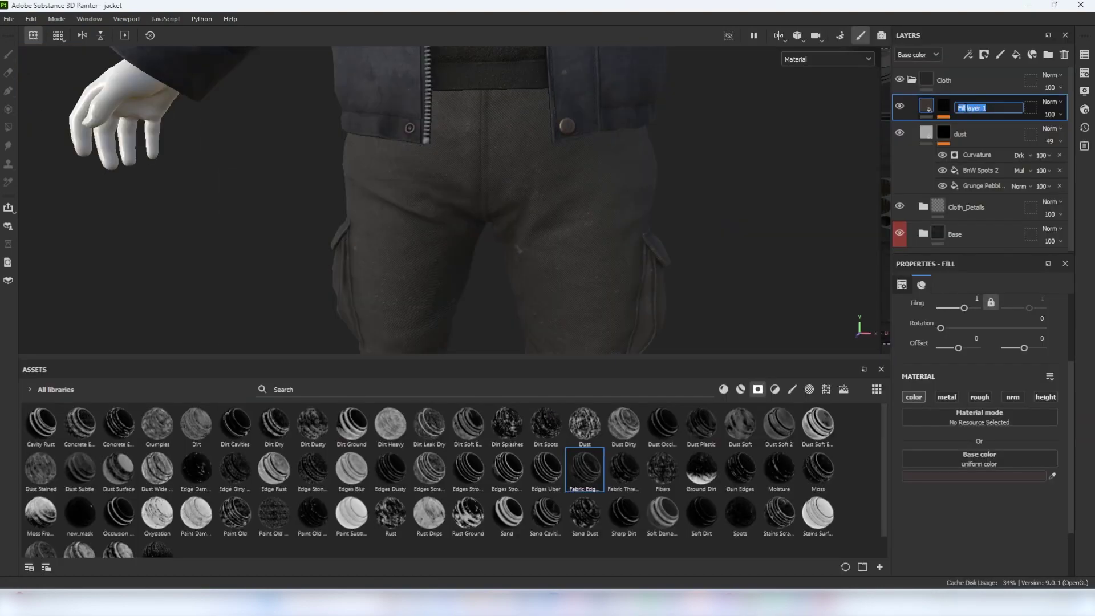
text(brown_dust)
key(Return)
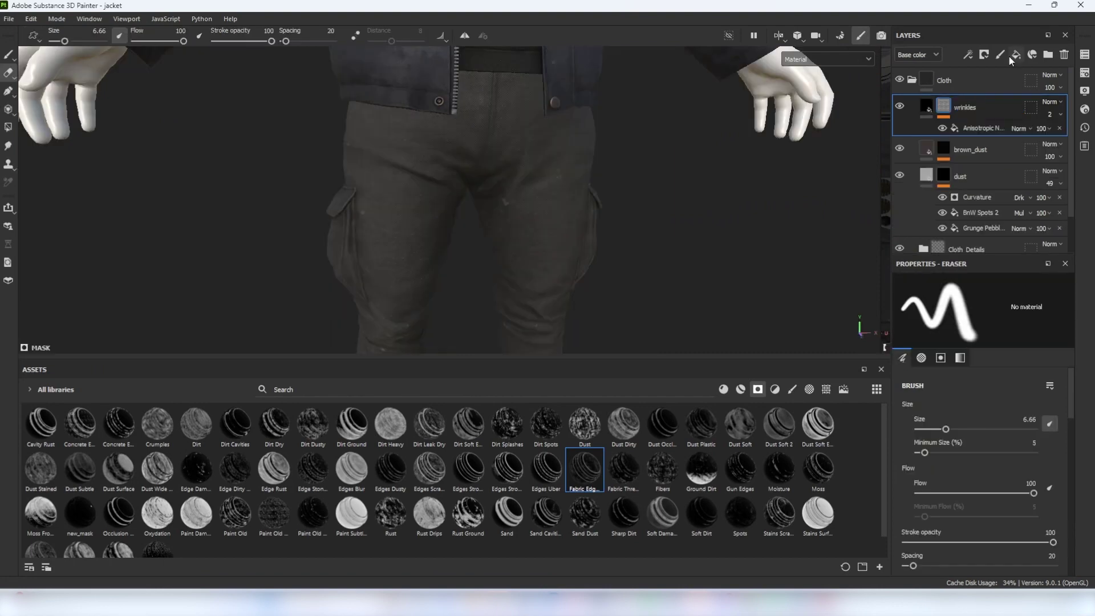
- Add a fill layer above wrinkles with the Cloth Fold Medium texture as its bitmap mask
click(1016, 56)
right_click(977, 115)
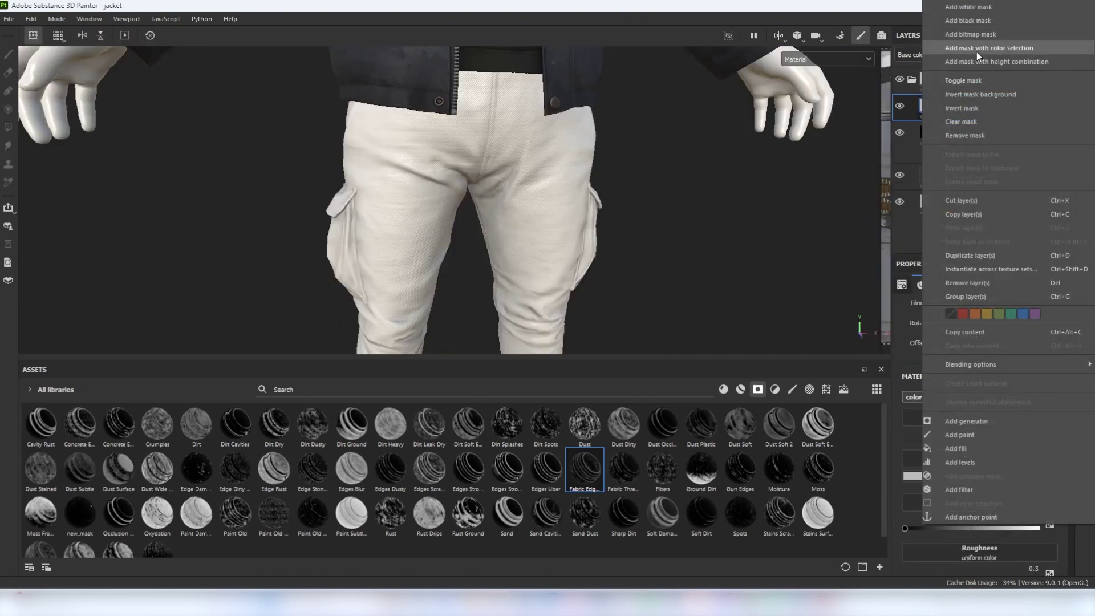
click(977, 35)
text(clot)
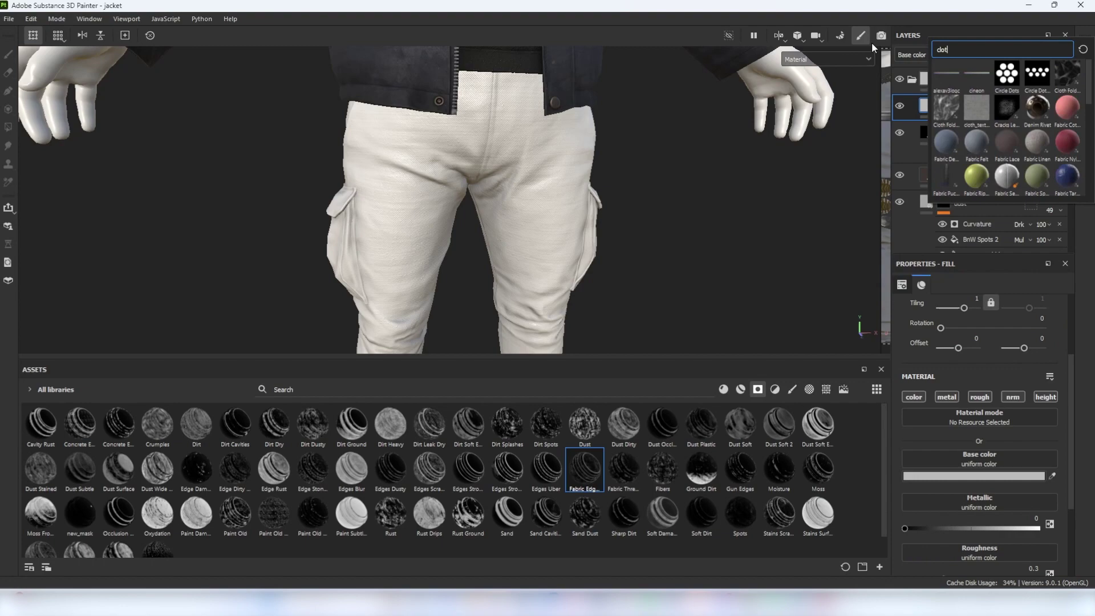
text(h)
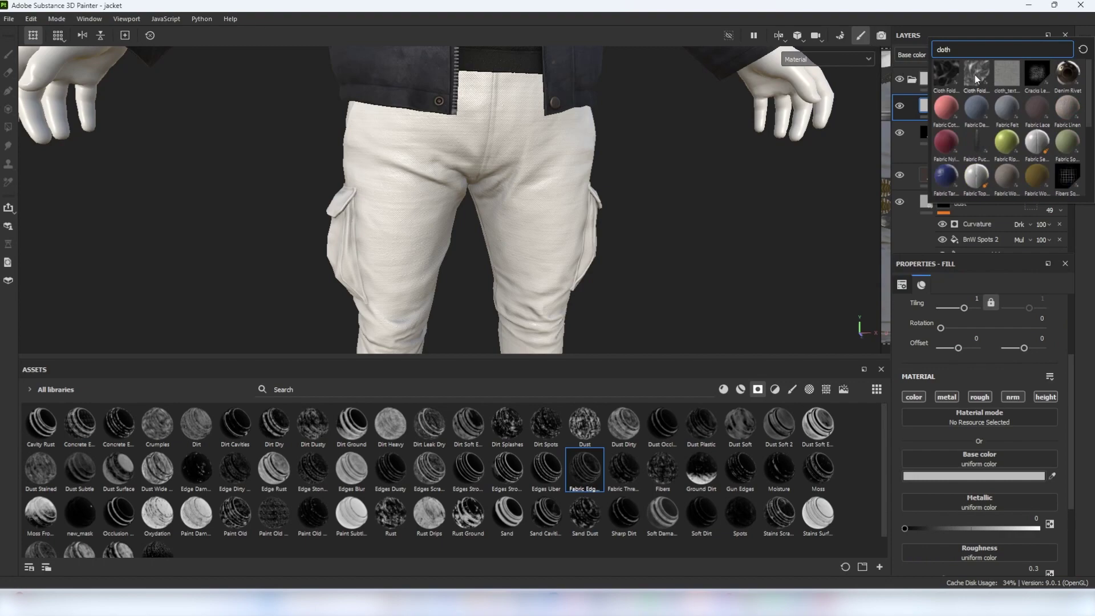
click(976, 78)
key(e)
- Increase the tiling of the Cloth Fold Medium mask fill and set its balance to 0.38
click(977, 127)
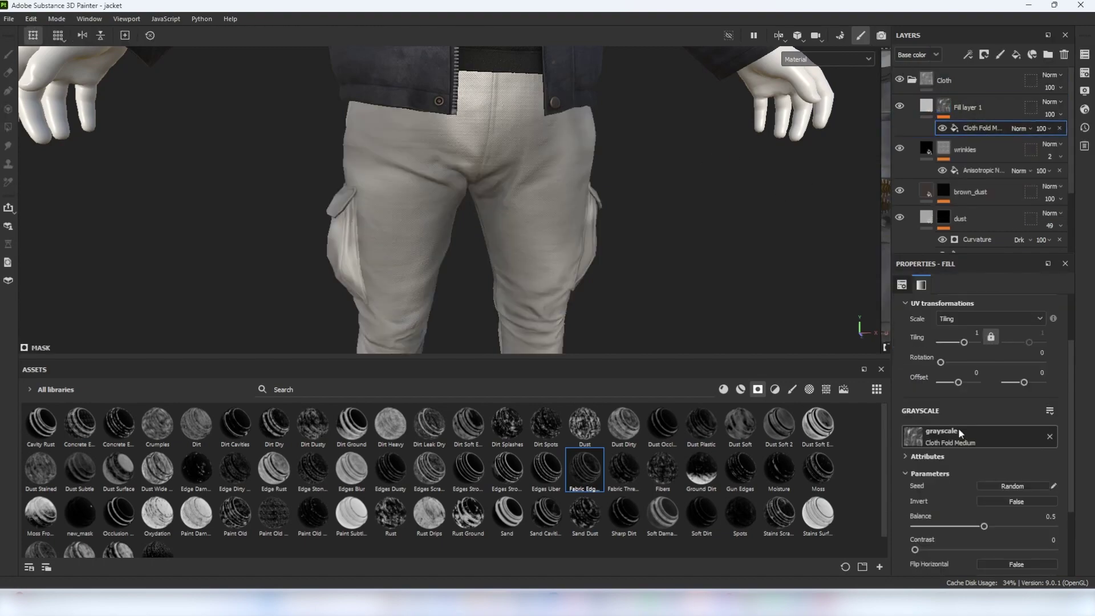
drag(969, 342, 971, 342)
scroll(963, 359, down, 3)
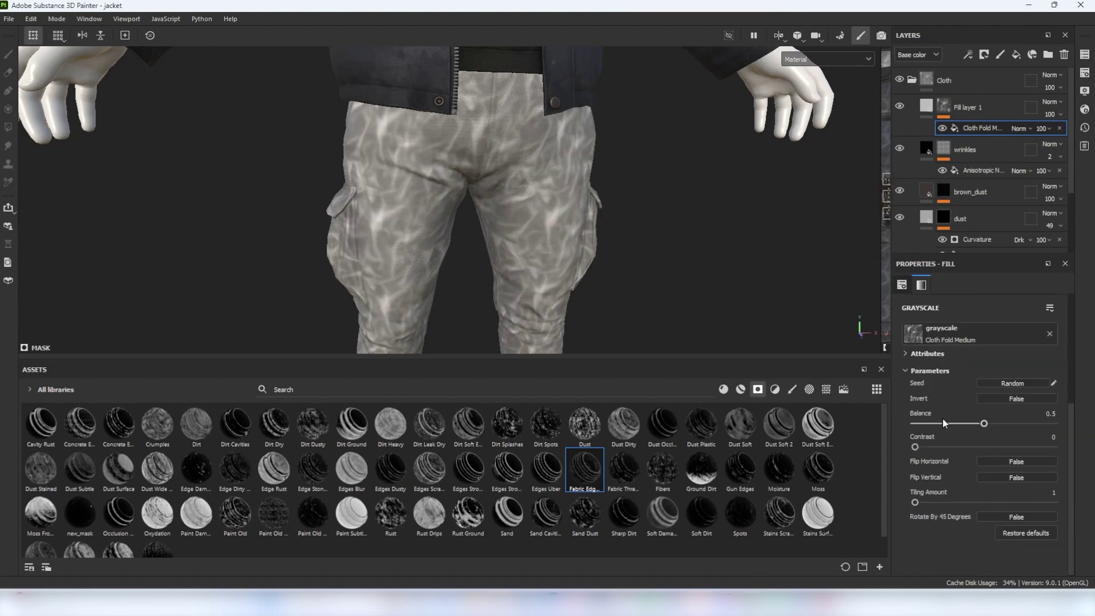
click(950, 424)
drag(951, 424, 968, 424)
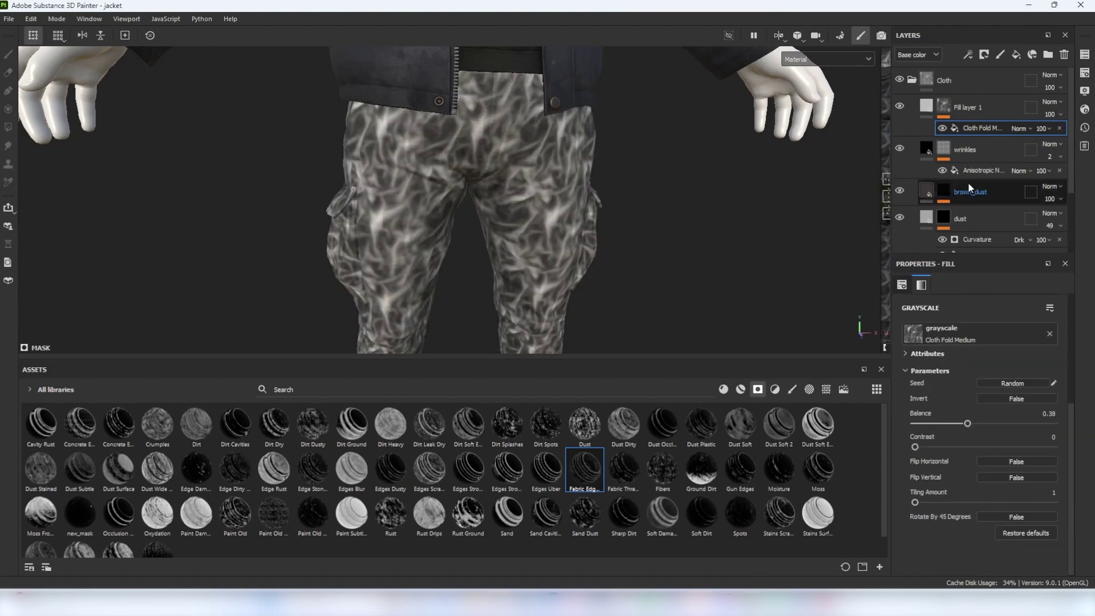
- Restrict the cloth-fold fill layer to the height and roughness channels, with height -0.1 and roughness 1
click(926, 106)
scroll(559, 218, up, 1)
alt+drag(560, 221, 539, 223)
click(1055, 330)
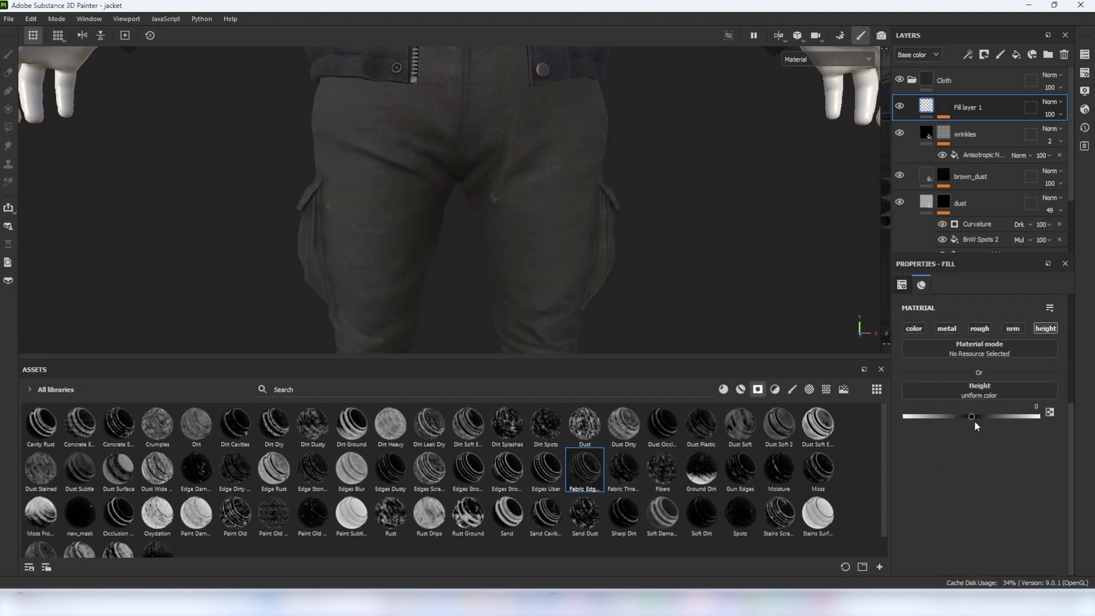
scroll(571, 252, down, 2)
alt+drag(571, 251, 626, 222)
key(Tab)
scroll(627, 221, up, 2)
- Enable the color channel on the cloth-fold fill layer and set its base color to near-black 0F0F0F in base color view
key(c)
key(Tab)
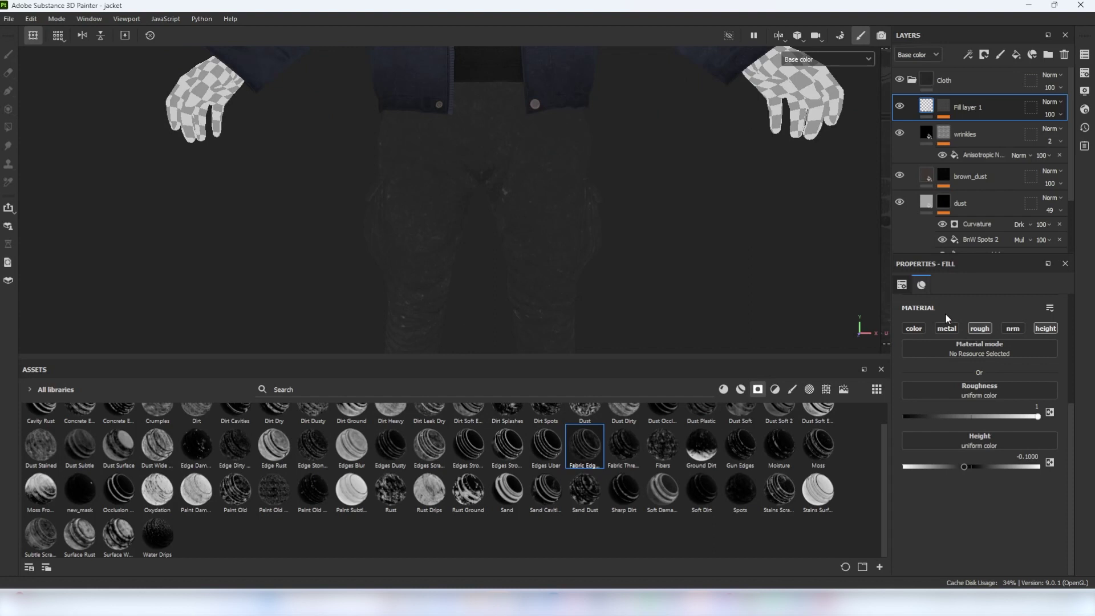
click(919, 331)
click(941, 408)
drag(960, 449, 913, 531)
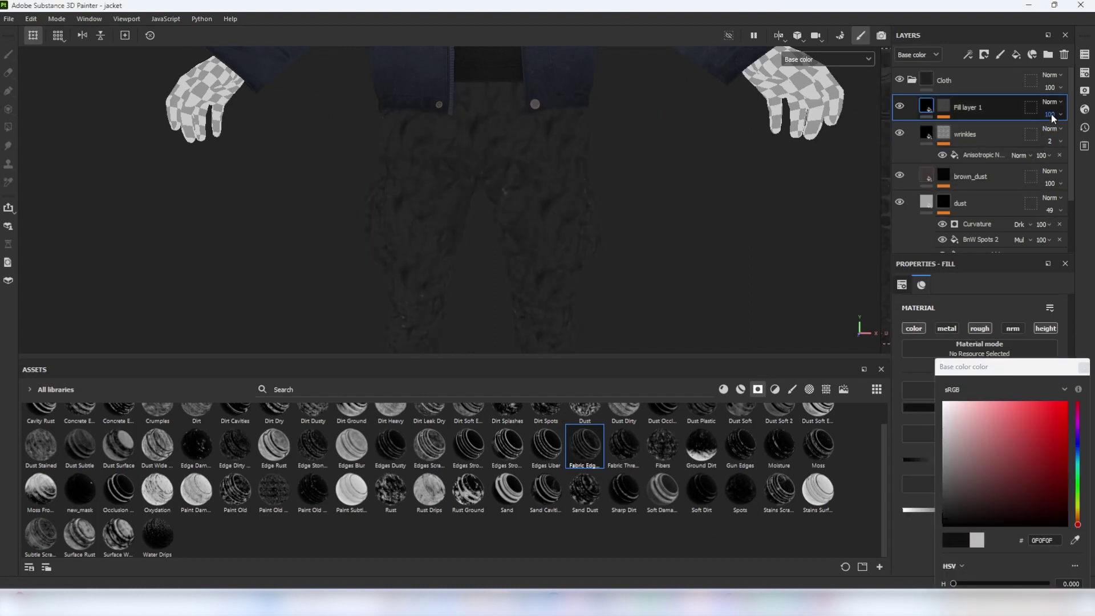
- Lower the cloth-fold fill layer's opacity to 4 and rename it wrinkles_2, returning to the material view
drag(1052, 114, 1046, 133)
key(m)
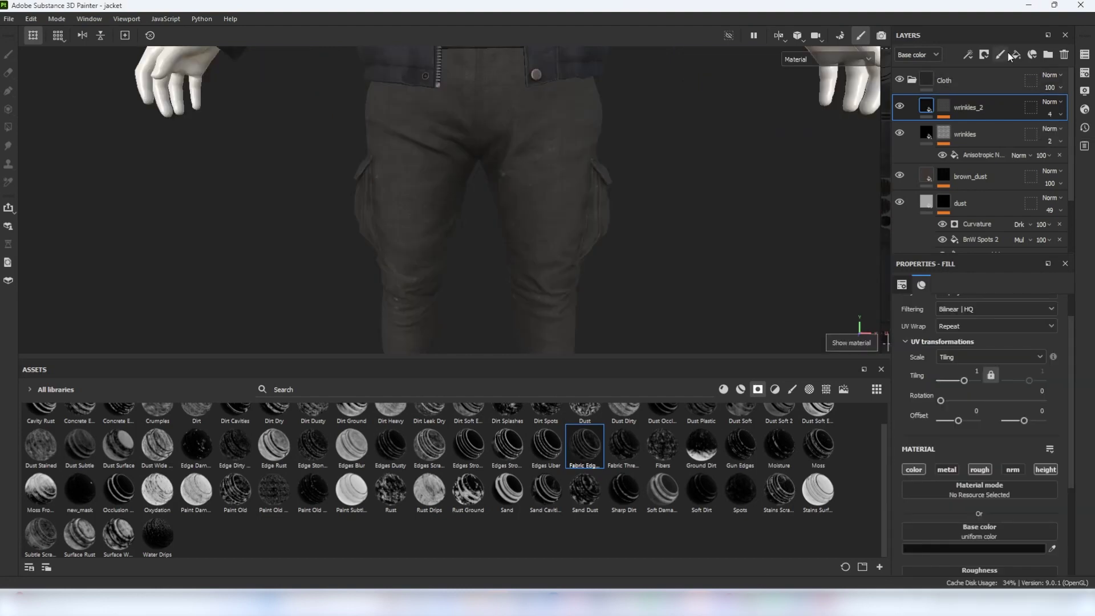
- Add a fill layer above wrinkles_2 with the trousers_ao map as its bitmap mask, and invert the mask
right_click(974, 103)
click(978, 33)
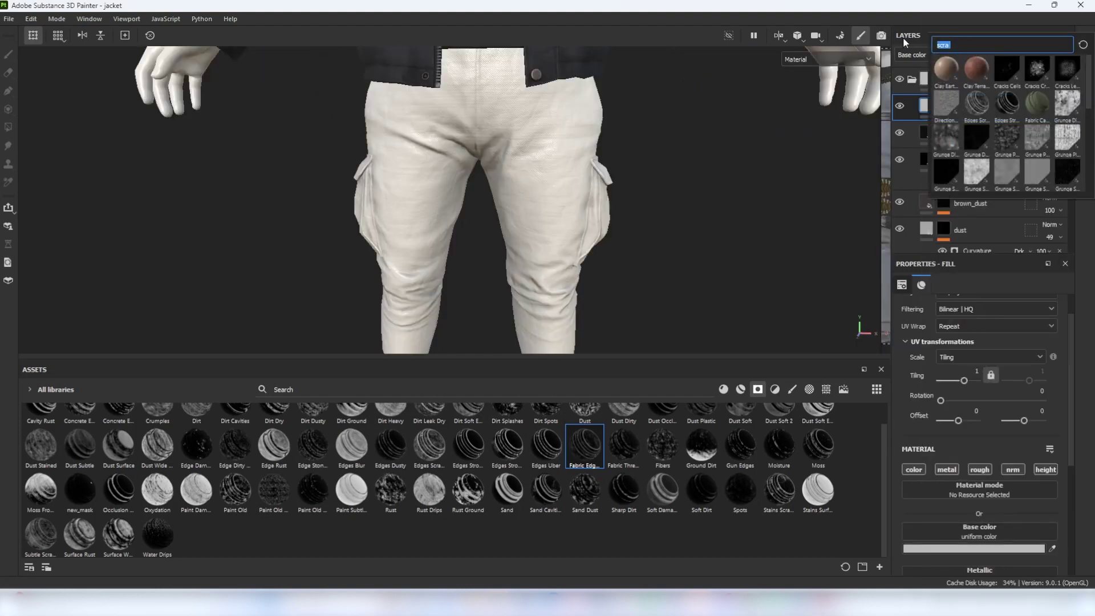
text(_ao)
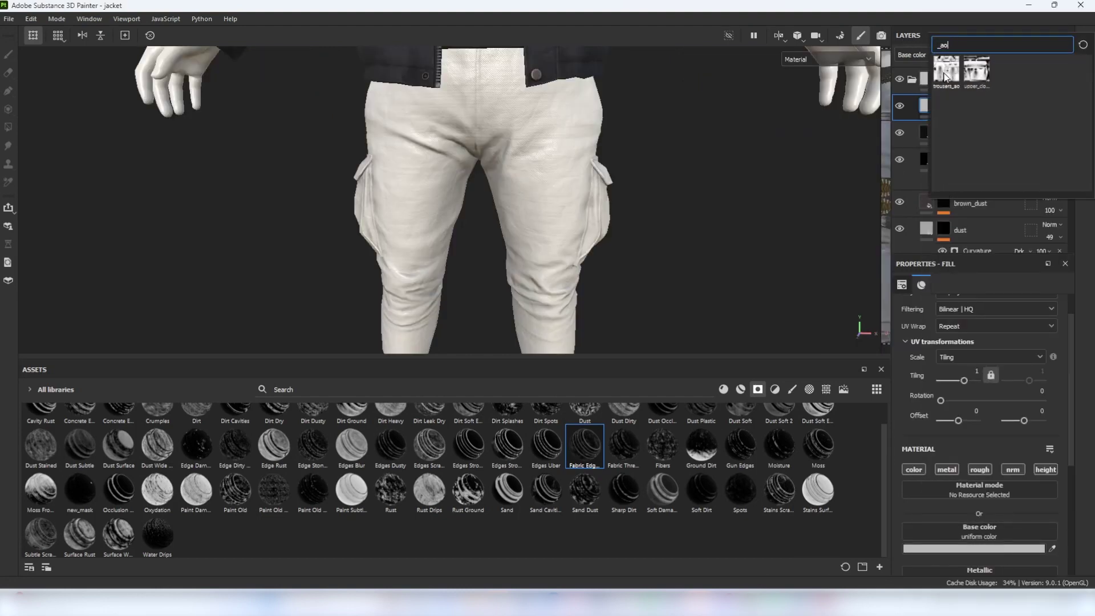
click(945, 73)
right_click(923, 110)
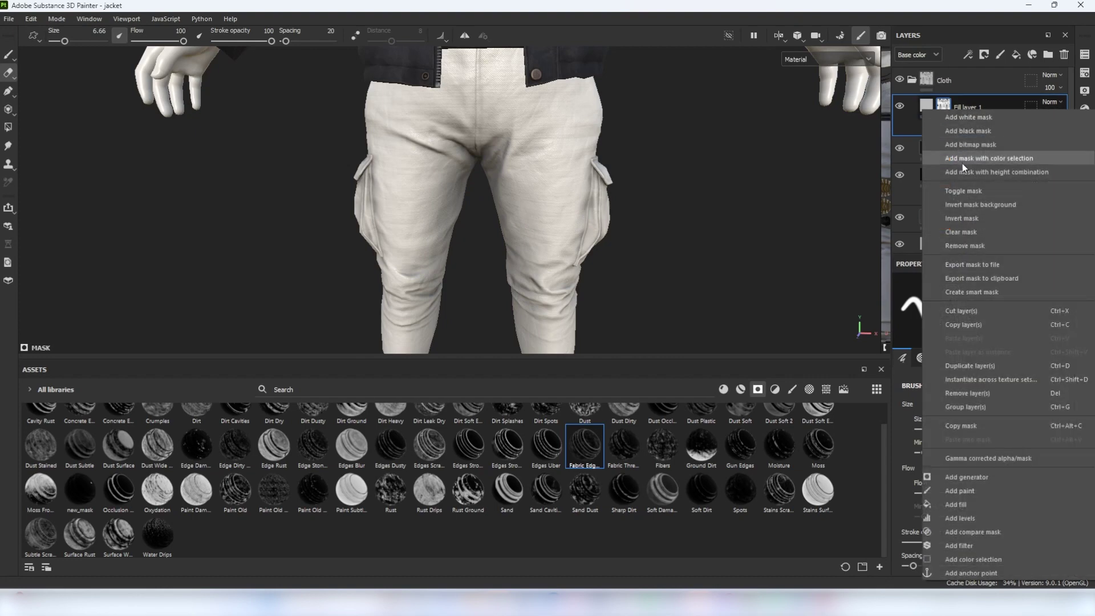
click(961, 205)
- Limit the ambient-occlusion fill layer to color and roughness, with a black base color and roughness 1
click(927, 105)
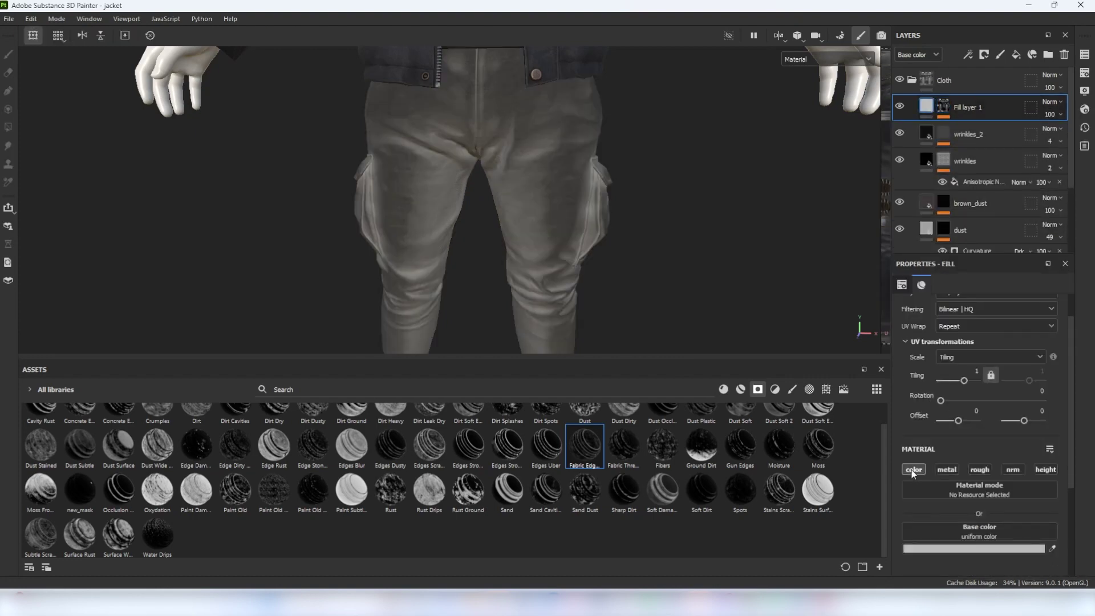
scroll(913, 474, down, 3)
click(960, 447)
click(960, 476)
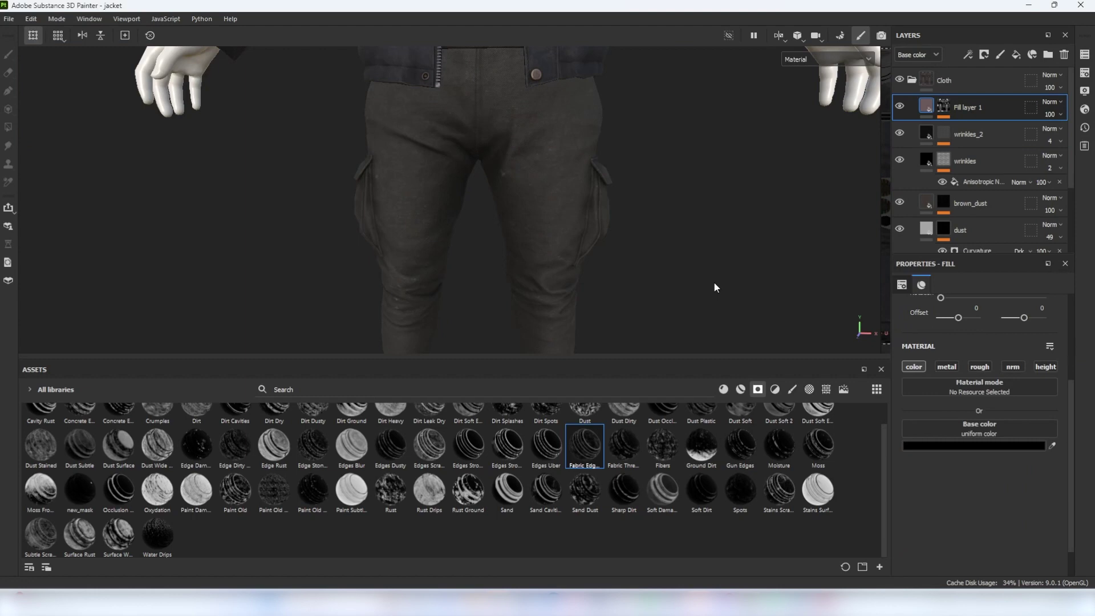
click(980, 367)
drag(958, 500, 1042, 500)
scroll(523, 176, down, 3)
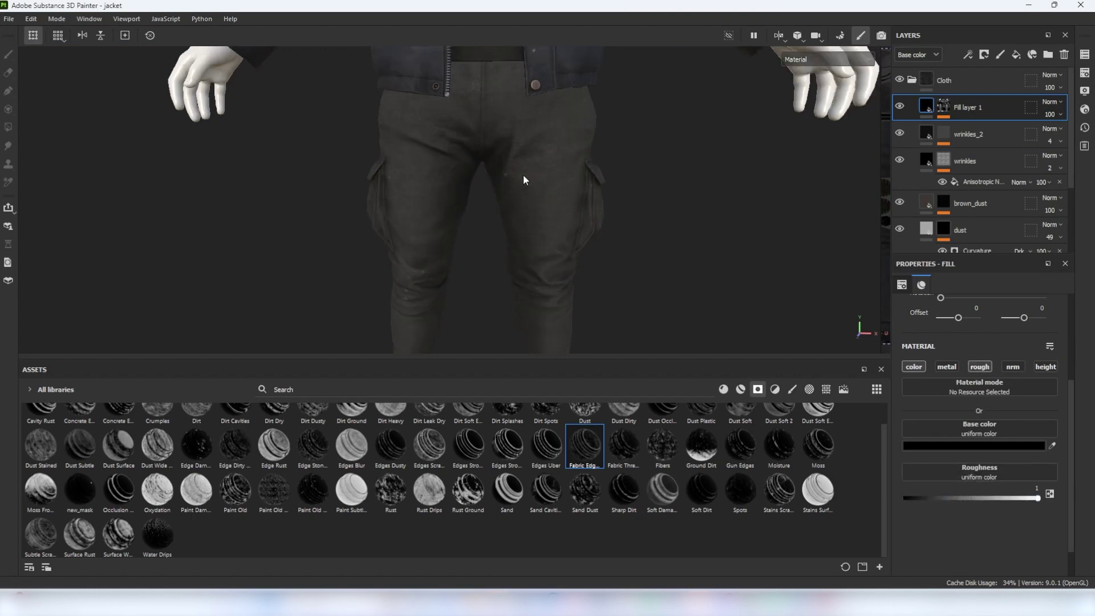
- Set the ambient-occlusion fill layer's opacity to 32, checking it in base color view, and rename the layer
scroll(533, 176, up, 3)
click(1060, 115)
click(1057, 132)
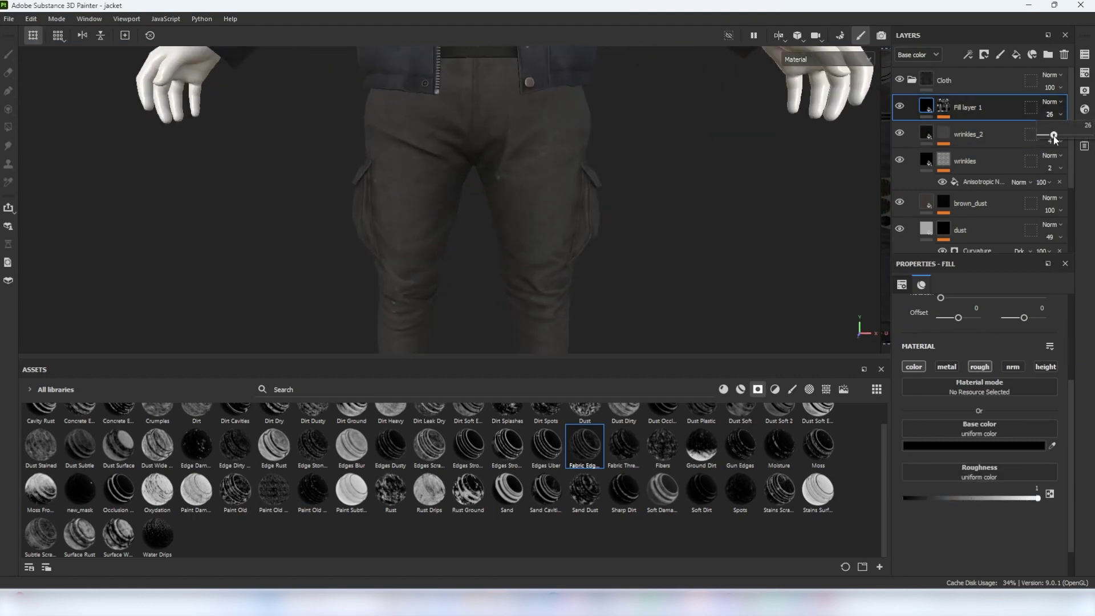
click(822, 58)
click(810, 94)
scroll(628, 139, down, 3)
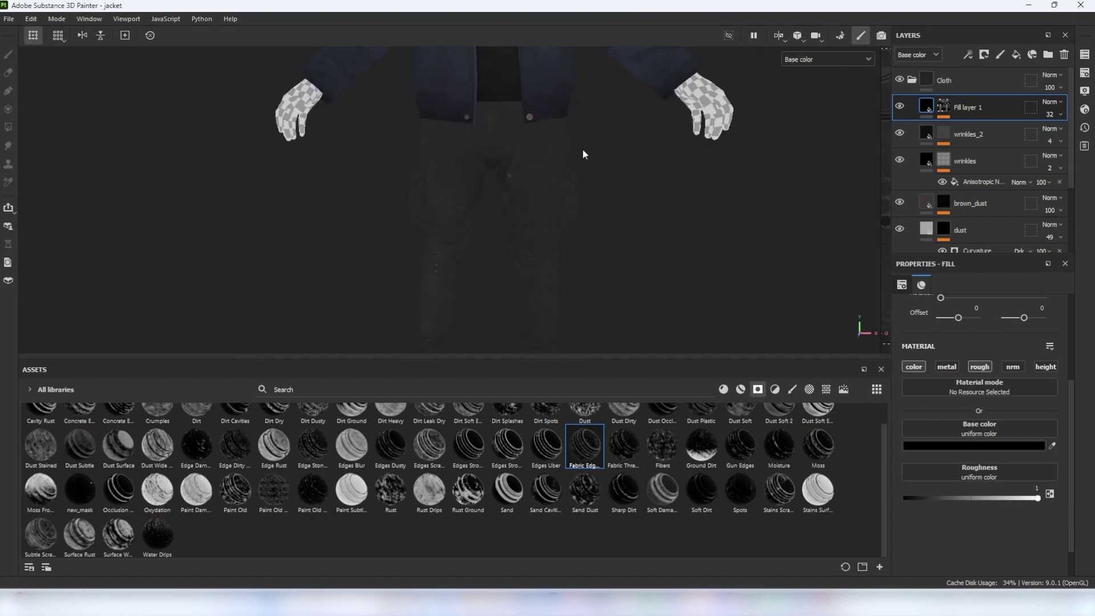
alt+middle_drag(583, 151, 533, 206)
scroll(533, 206, up, 4)
key(m)
double_click(968, 108)
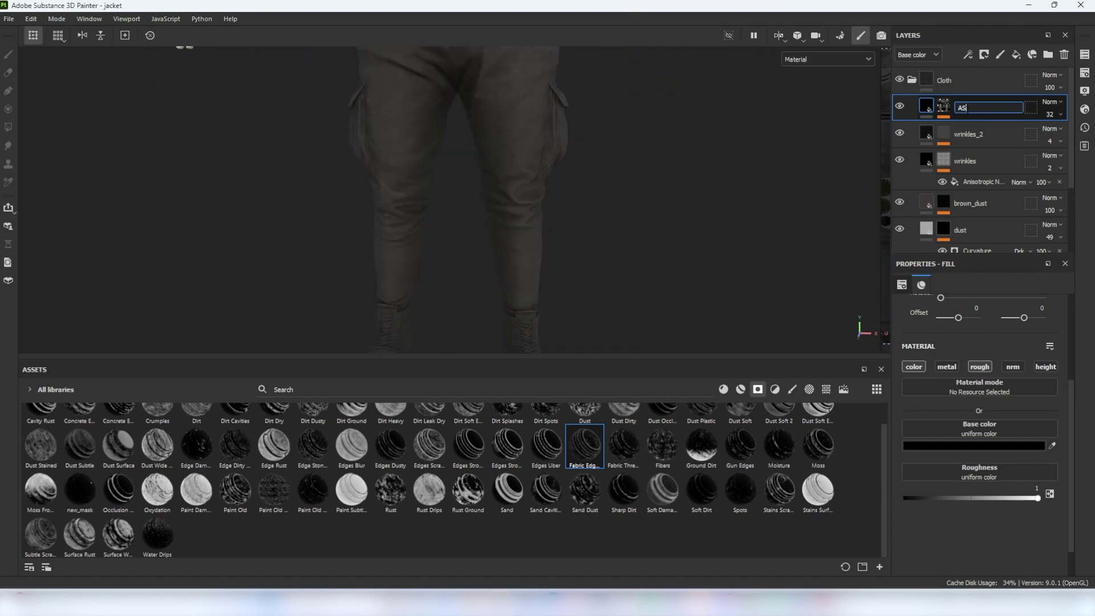
- Collapse the Cloth folder and add a new fill layer above it
click(913, 80)
click(1016, 54)
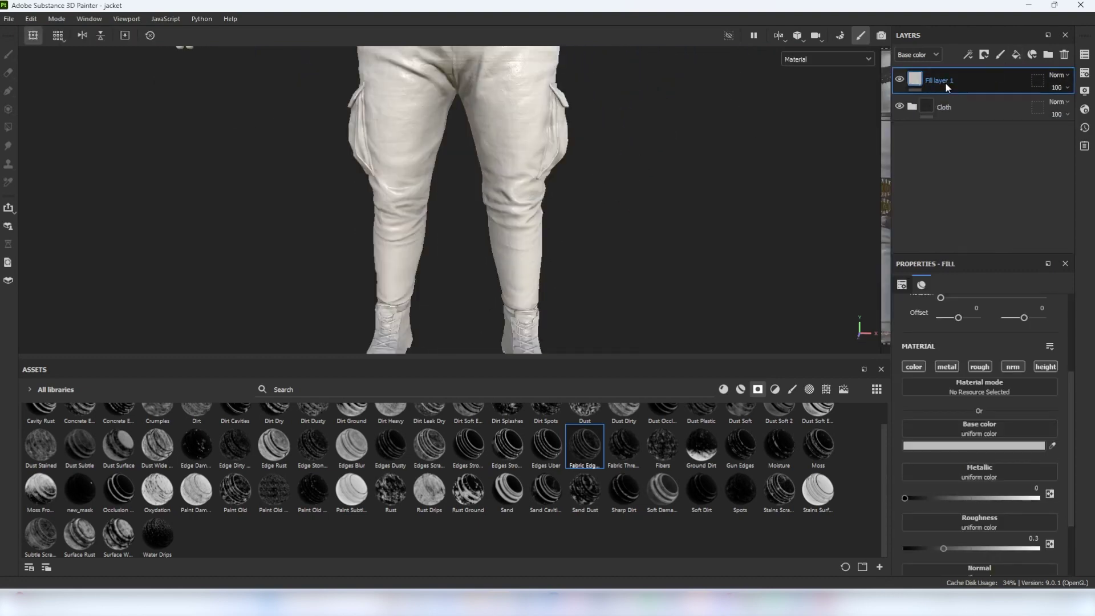
- Rename the new fill layer Darken, limit it to color and roughness, and give it a black base color and roughness 1
double_click(945, 81)
text(ds)
alt+click(915, 369)
click(955, 445)
drag(968, 445, 909, 539)
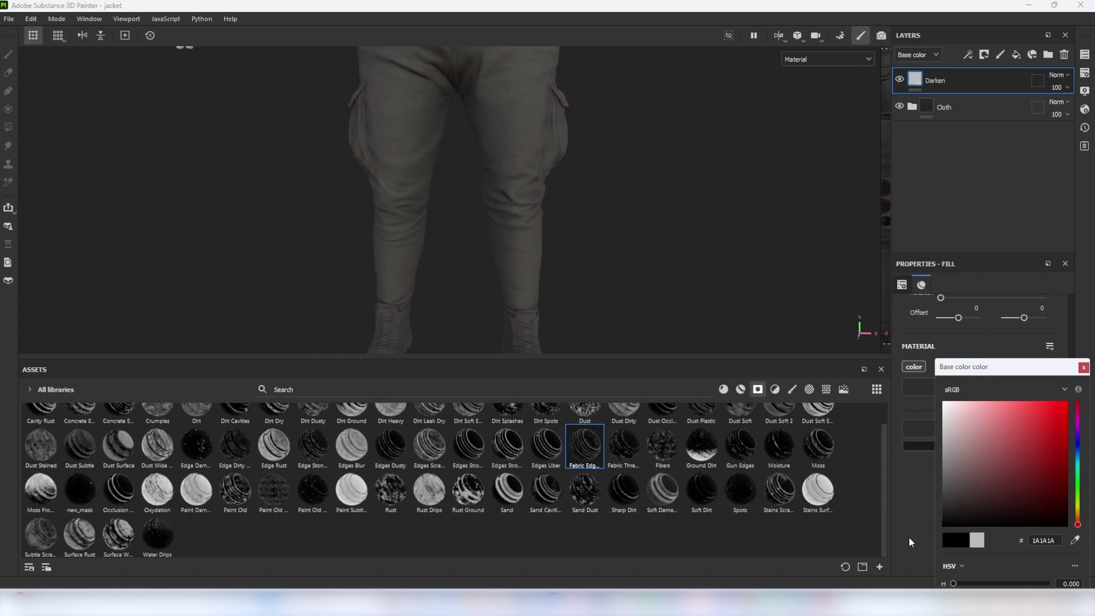
click(707, 174)
click(980, 367)
drag(946, 498, 1038, 498)
- Add a black mask to the Darken layer and get the Paint tool ready over the trouser legs
right_click(970, 71)
click(981, 93)
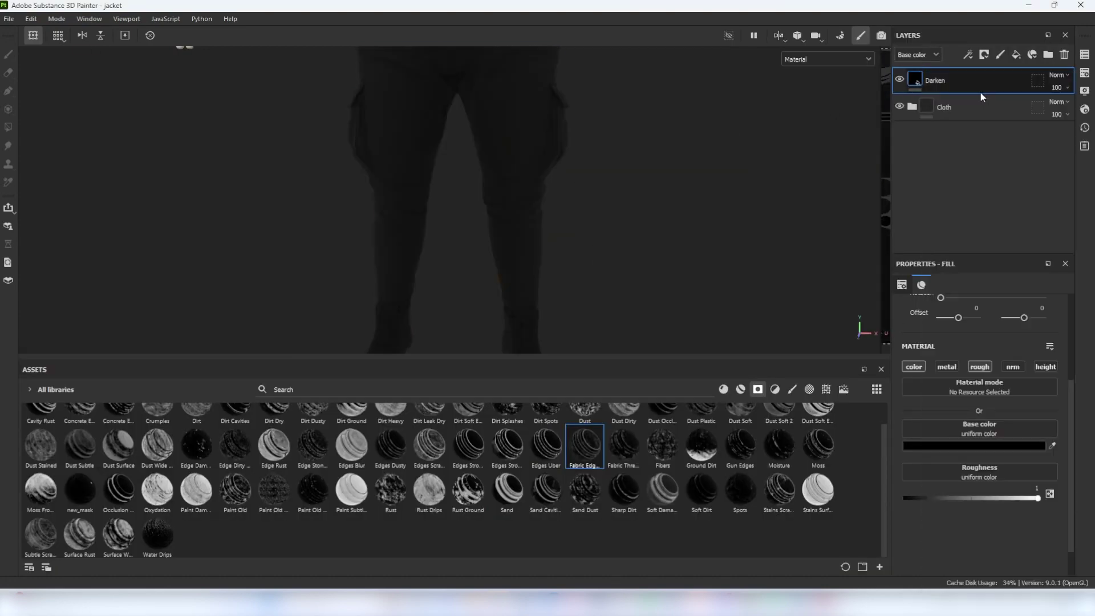
ctrl+right_drag(312, 148, 386, 180)
alt+middle_drag(380, 306, 408, 270)
click(9, 54)
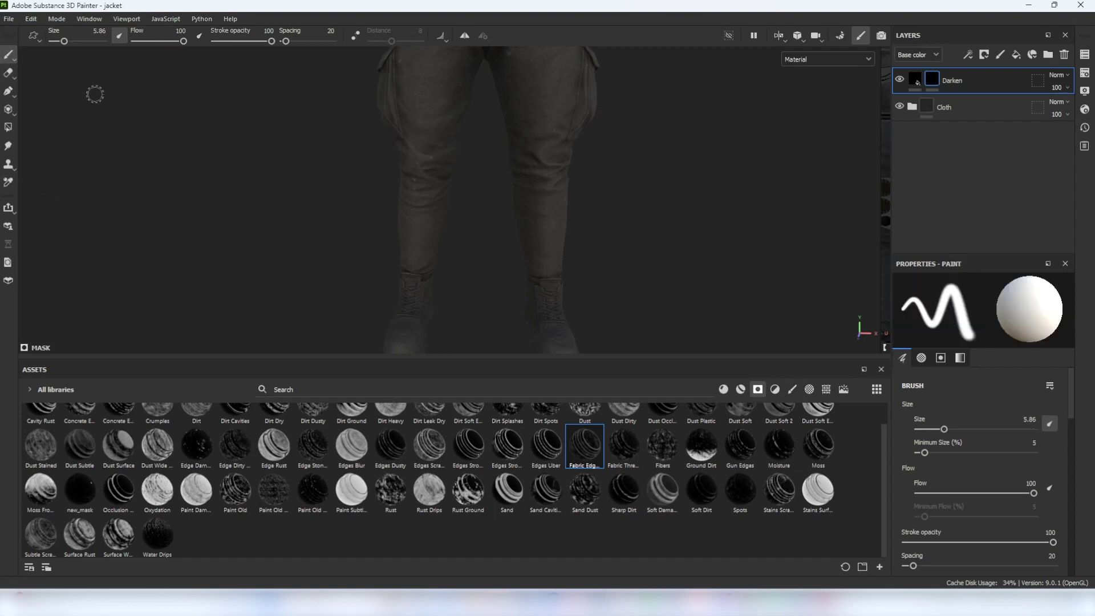
- Paint the lower legs dark on the Darken mask, front and back, using brush size 100 and flow 38
ctrl+right_drag(371, 211, 421, 194)
drag(421, 189, 396, 238)
mouse_move(395, 238)
alt+mouse_down()
mouse_move(424, 205)
mouse_move(335, 73)
alt+mouse_up()
key(ctrl+z)
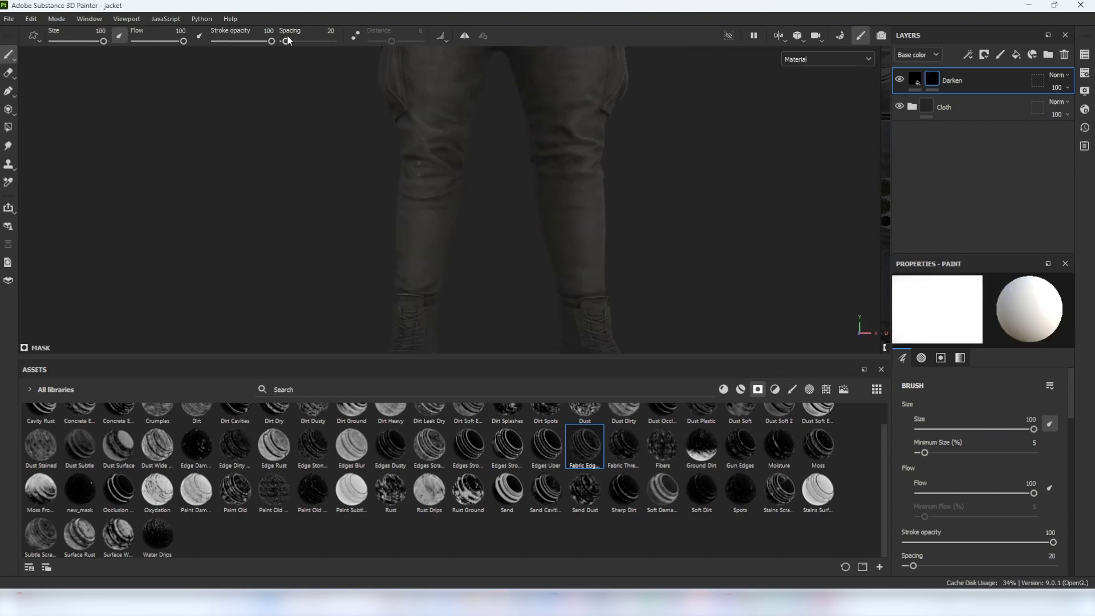
drag(183, 41, 153, 41)
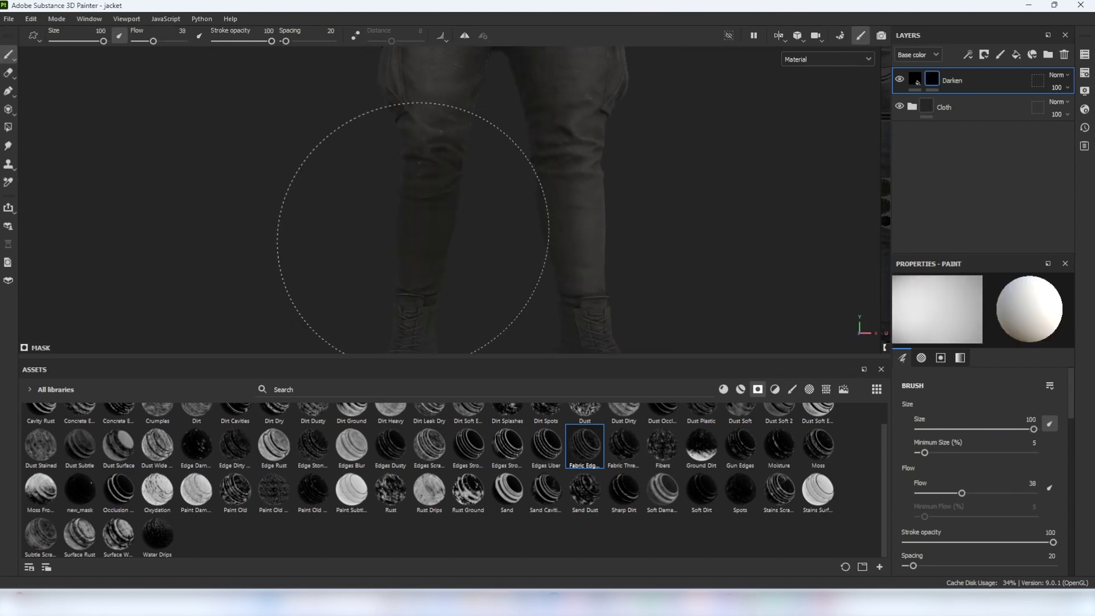
mouse_move(413, 236)
mouse_down()
mouse_move(663, 253)
mouse_move(672, 130)
mouse_move(592, 114)
mouse_up()
alt+middle_drag(592, 114, 567, 146)
alt+right_drag(567, 147, 560, 218)
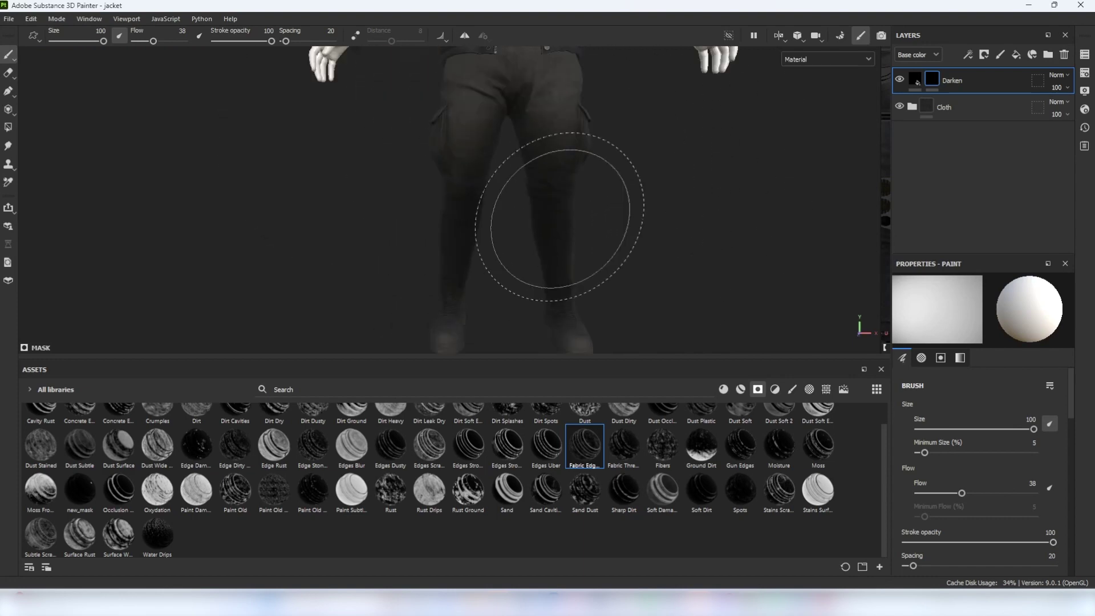
alt+drag(224, 213, 365, 194)
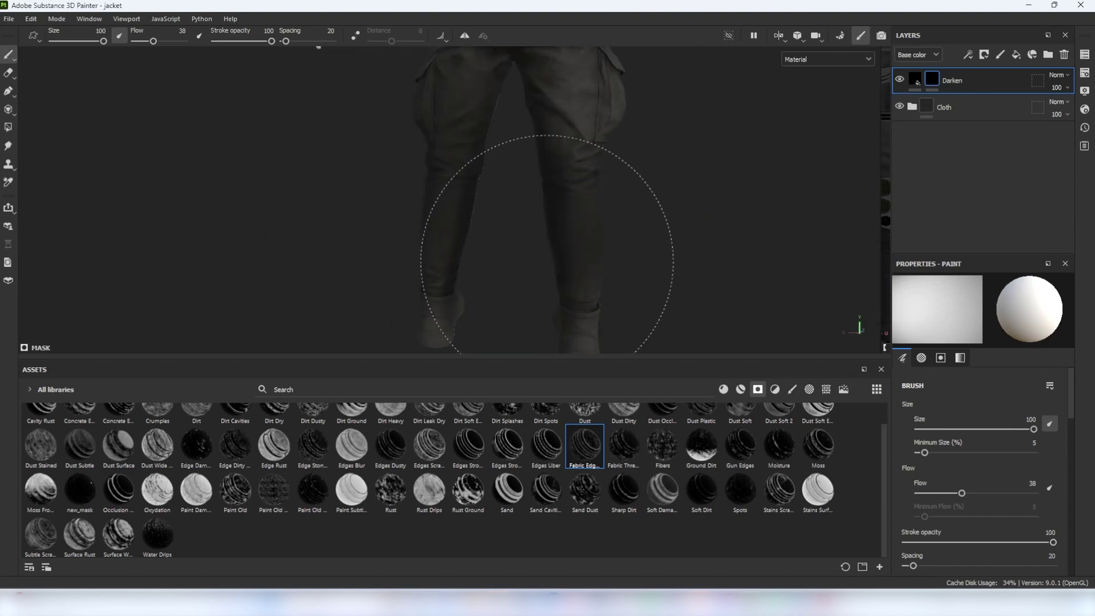
alt+right_drag(513, 171, 474, 135)
mouse_move(474, 134)
alt+mouse_down()
mouse_move(498, 170)
mouse_move(479, 276)
mouse_move(398, 181)
alt+mouse_up()
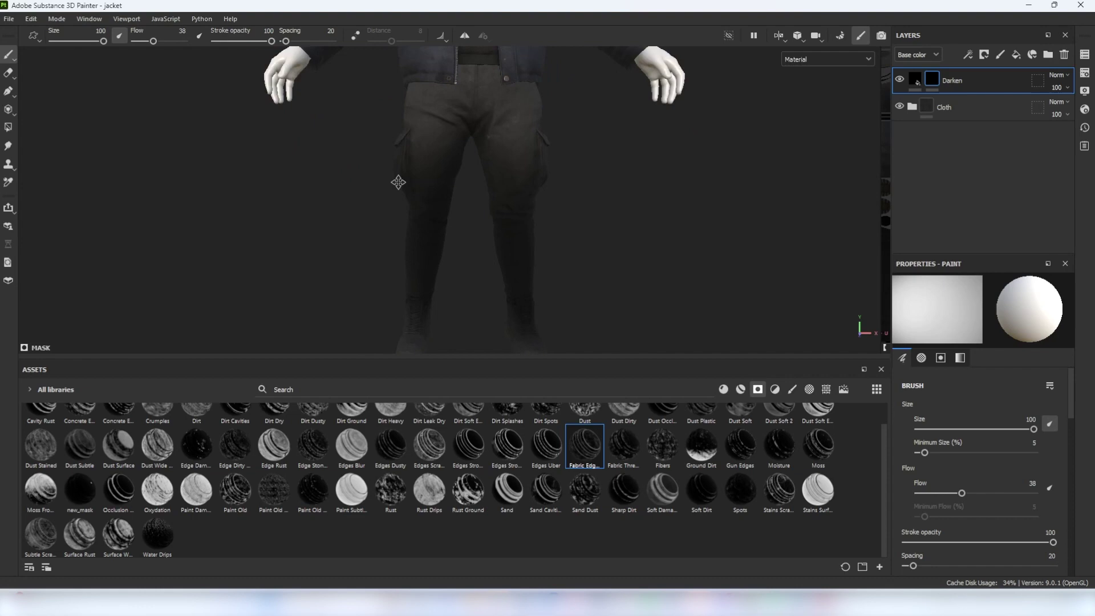
- Soften the darkening on the mask with the Eraser at flow 8, and show the model in base color view
key(e)
drag(144, 41, 138, 41)
alt+right_drag(366, 143, 391, 162)
drag(391, 162, 719, 132)
click(847, 60)
click(868, 109)
click(8, 54)
click(8, 73)
- Even out the Darken mask around both legs with the large, low-flow Eraser, working from several sides
mouse_move(479, 245)
alt+mouse_down()
mouse_move(523, 258)
mouse_move(520, 160)
mouse_move(564, 248)
mouse_move(371, 177)
mouse_move(426, 190)
alt+mouse_up()
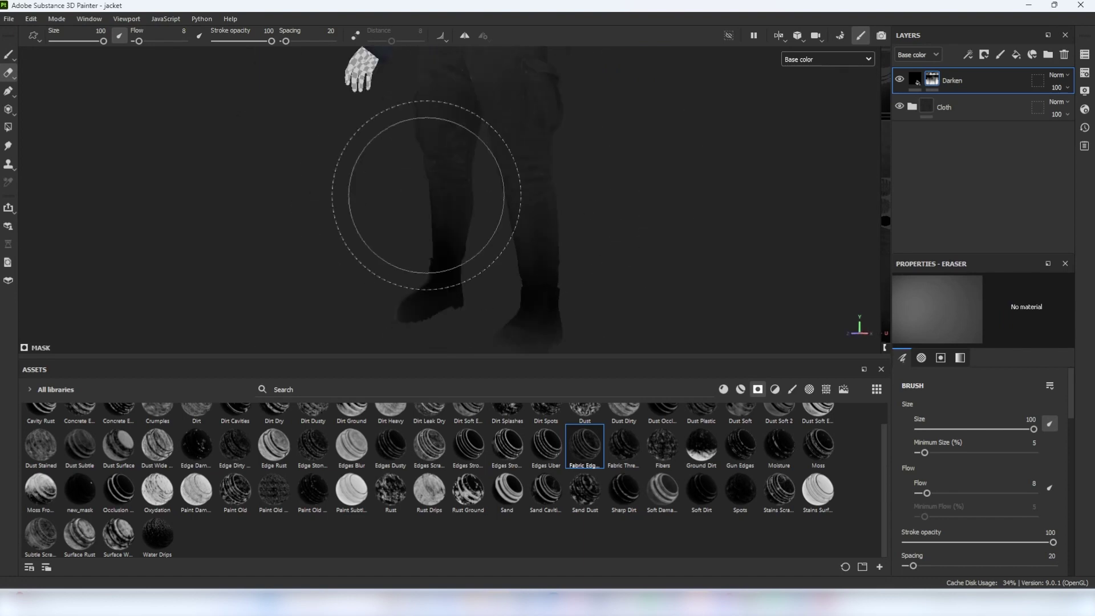
ctrl+right_drag(425, 191, 400, 194)
alt+drag(399, 194, 266, 220)
alt+right_drag(266, 220, 399, 224)
alt+drag(399, 223, 477, 226)
alt+right_drag(478, 227, 445, 239)
alt+drag(445, 240, 582, 238)
ctrl+right_drag(582, 238, 570, 237)
alt+drag(570, 237, 536, 228)
click(915, 79)
click(932, 79)
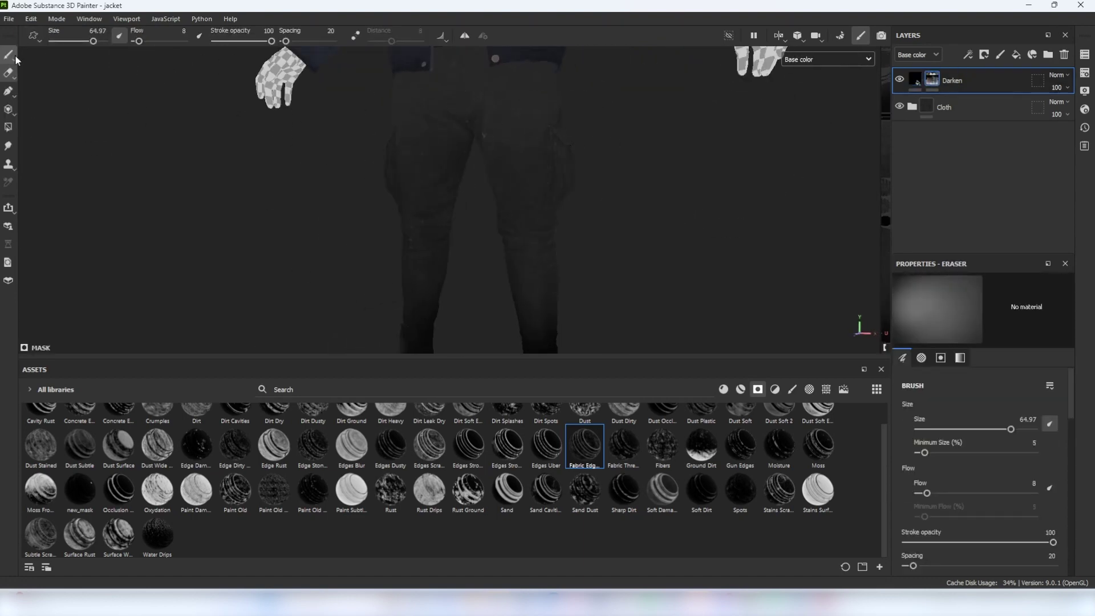
click(8, 74)
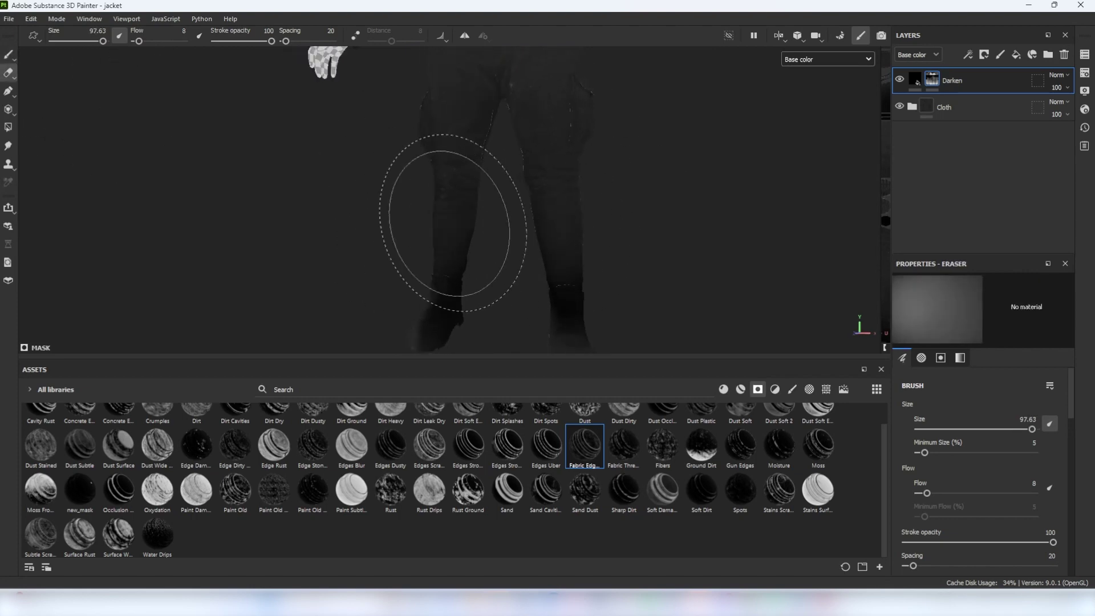
scroll(594, 306, down, 5)
- Group the Darken layer and Cloth folder into a folder named Trousers, and restrict it to the trousers with a black mask and Polygon Fill
key(ctrl+g)
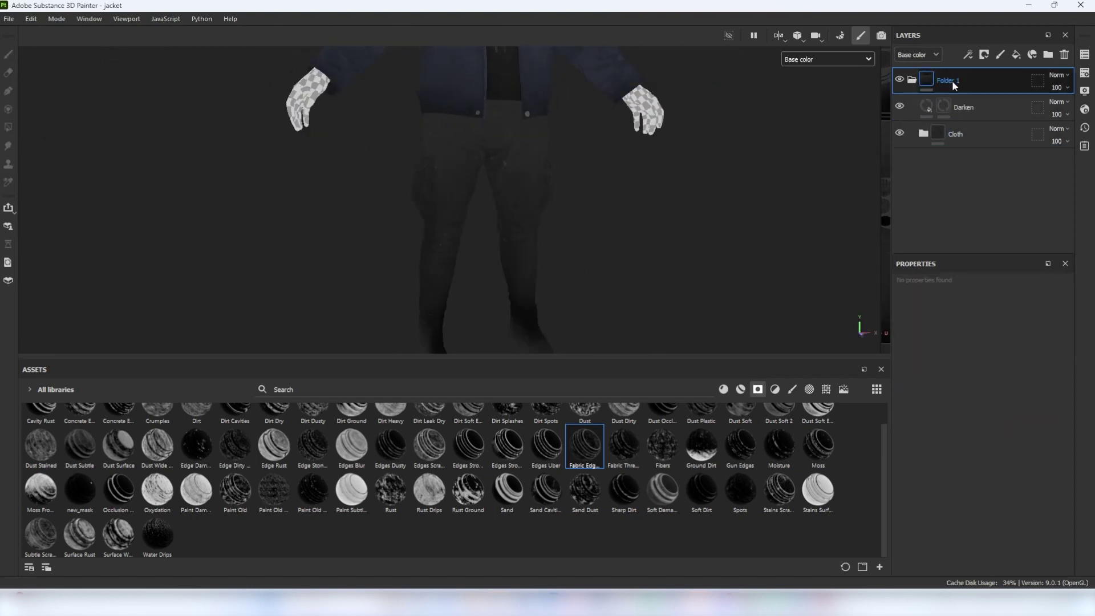
right_click(951, 85)
click(979, 107)
click(8, 109)
click(443, 168)
- Examine the darkened trousers from the front in base color view with the side panels hidden
click(8, 54)
mouse_move(440, 166)
alt+mouse_down()
mouse_move(367, 169)
mouse_move(414, 173)
alt+mouse_up()
key(Tab)
scroll(514, 194, down, 5)
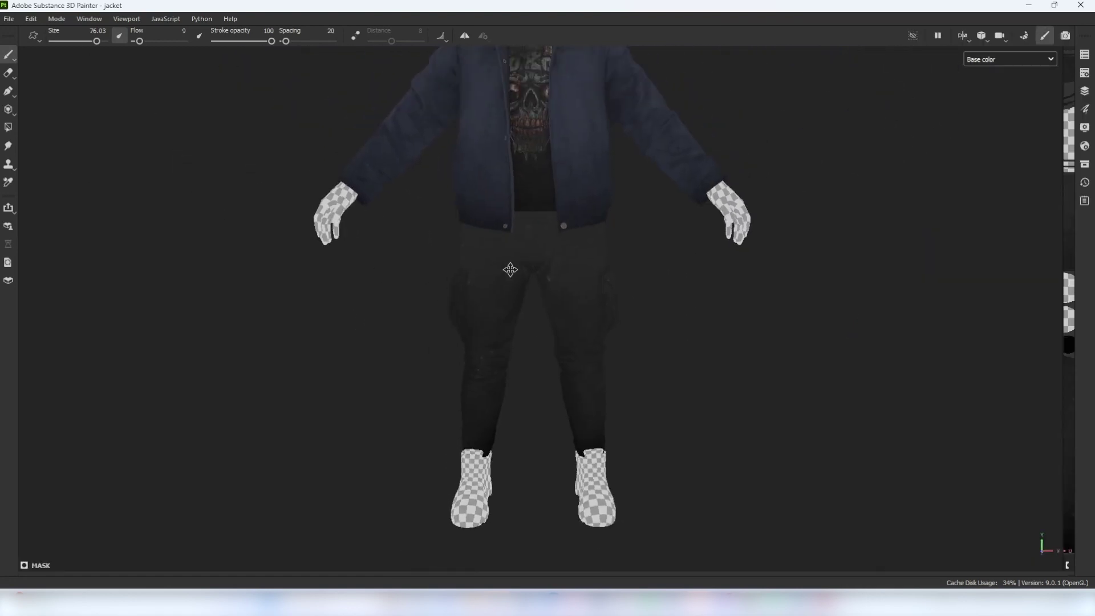
ctrl+right_drag(475, 282, 453, 282)
scroll(495, 286, up, 1)
scroll(496, 286, down, 2)
alt+drag(498, 285, 550, 279)
scroll(620, 296, up, 2)
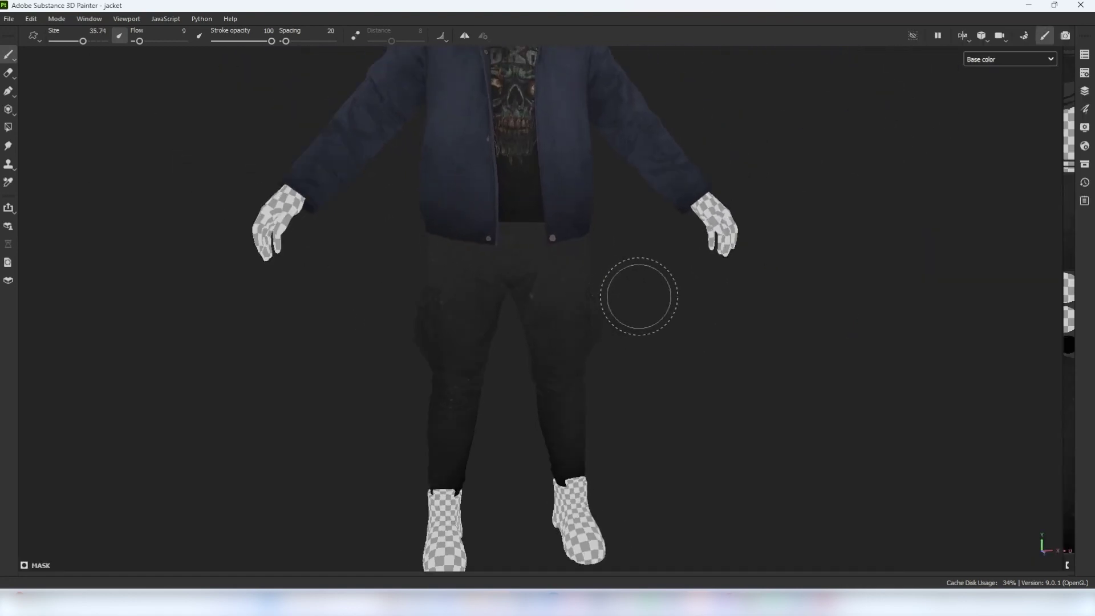
- Check the trousers in material view under rotated lighting, from behind and up close at the knees
key(m)
shift+right_drag(638, 296, 597, 295)
alt+drag(406, 237, 457, 261)
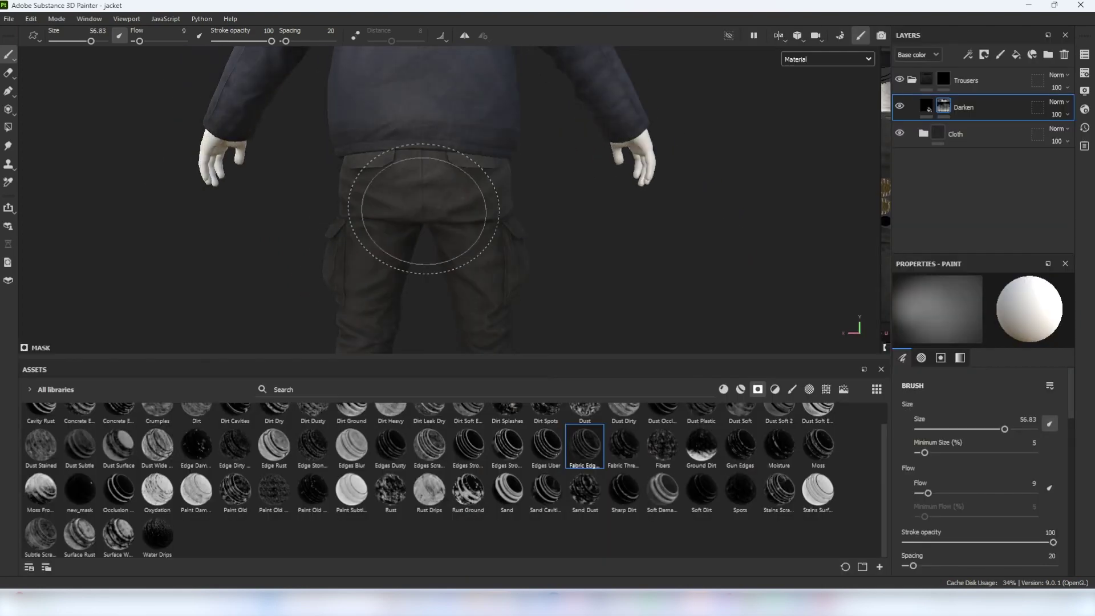
mouse_move(457, 208)
alt+mouse_down()
mouse_move(367, 207)
mouse_move(477, 183)
alt+mouse_up()
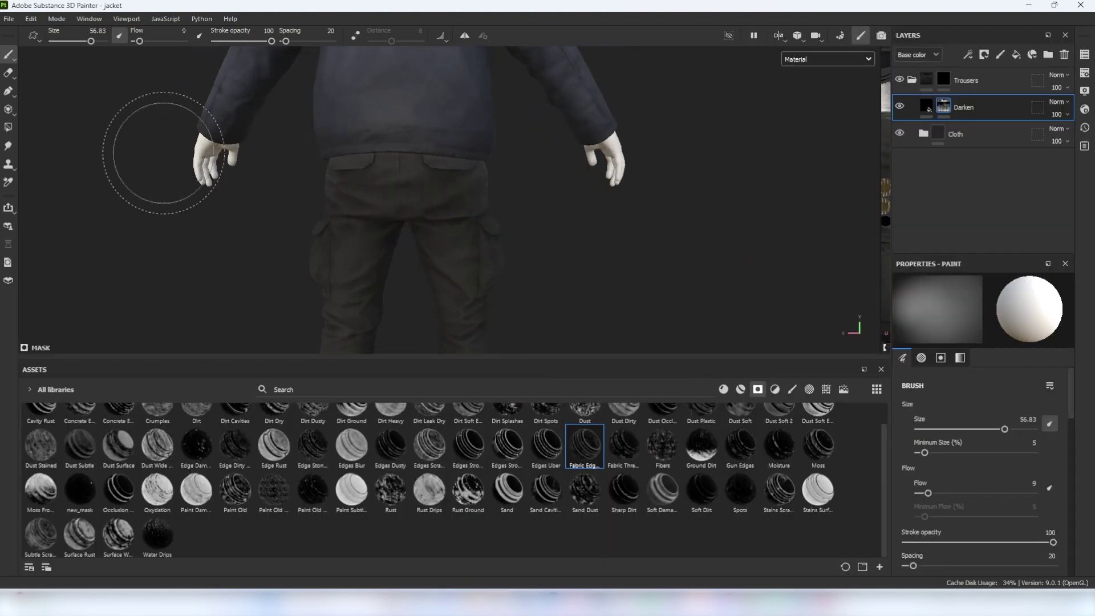
key(e)
scroll(607, 157, up, 5)
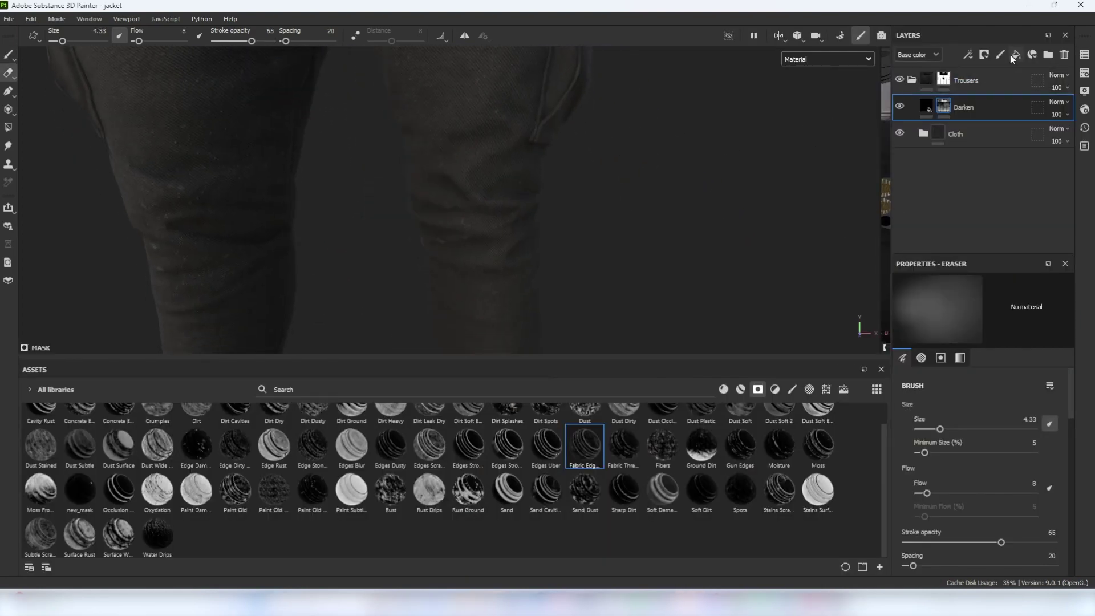
- Add a fill layer named Lighten above the Darken layer and give it a black mask
click(1015, 55)
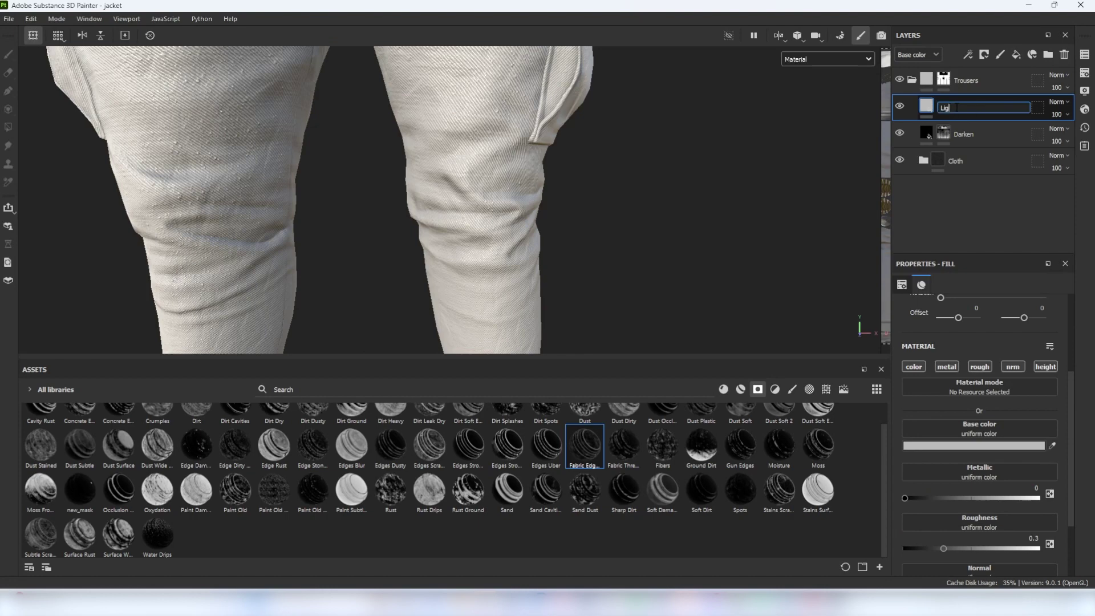
right_click(957, 108)
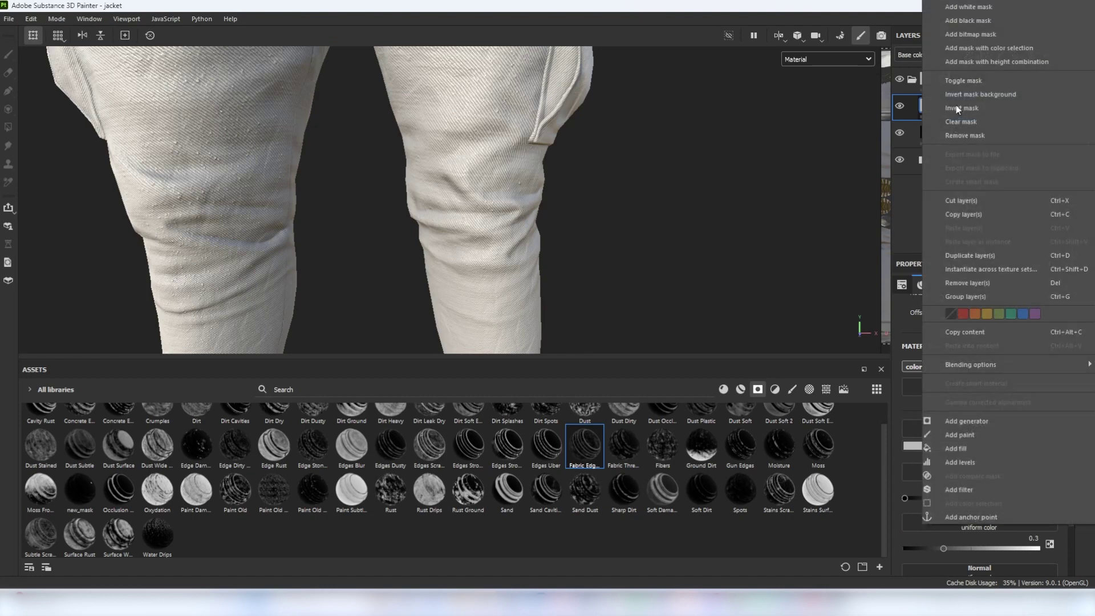
click(964, 22)
- Try painting lighter knees directly on the Lighten layer's mask at flow 9, and undo the strokes
alt+drag(515, 161, 551, 161)
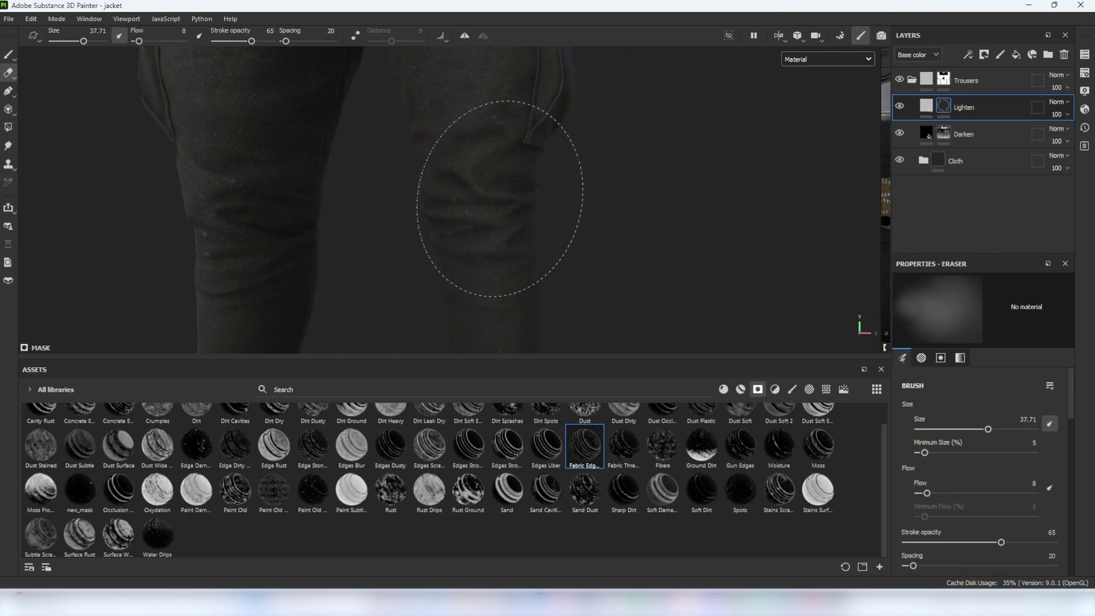
click(8, 55)
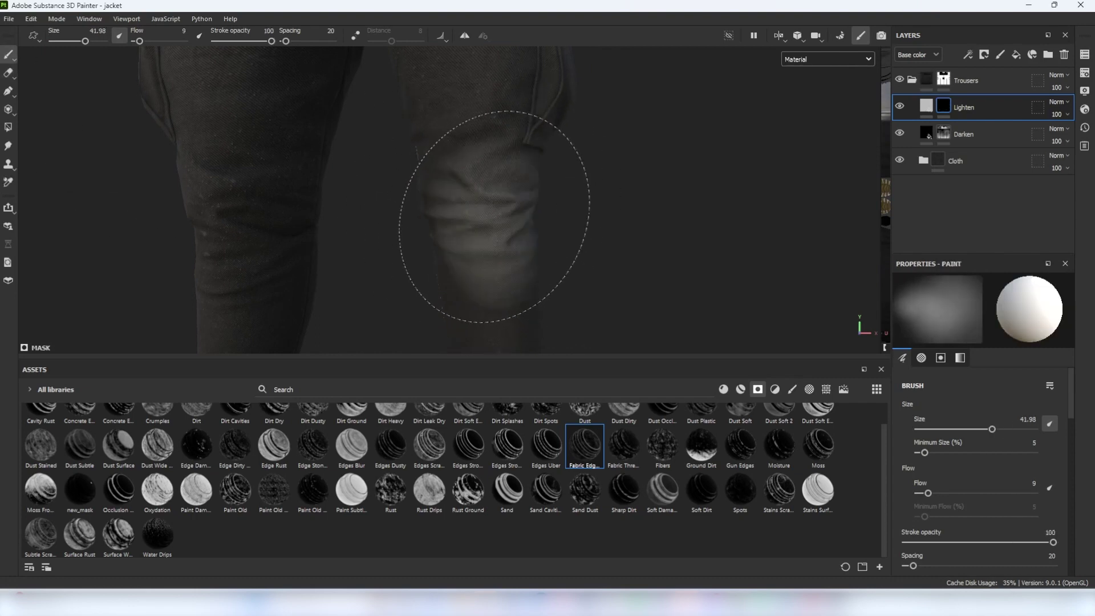
drag(484, 199, 482, 193)
mouse_move(303, 142)
alt+mouse_down()
mouse_move(479, 154)
mouse_move(437, 152)
alt+mouse_up()
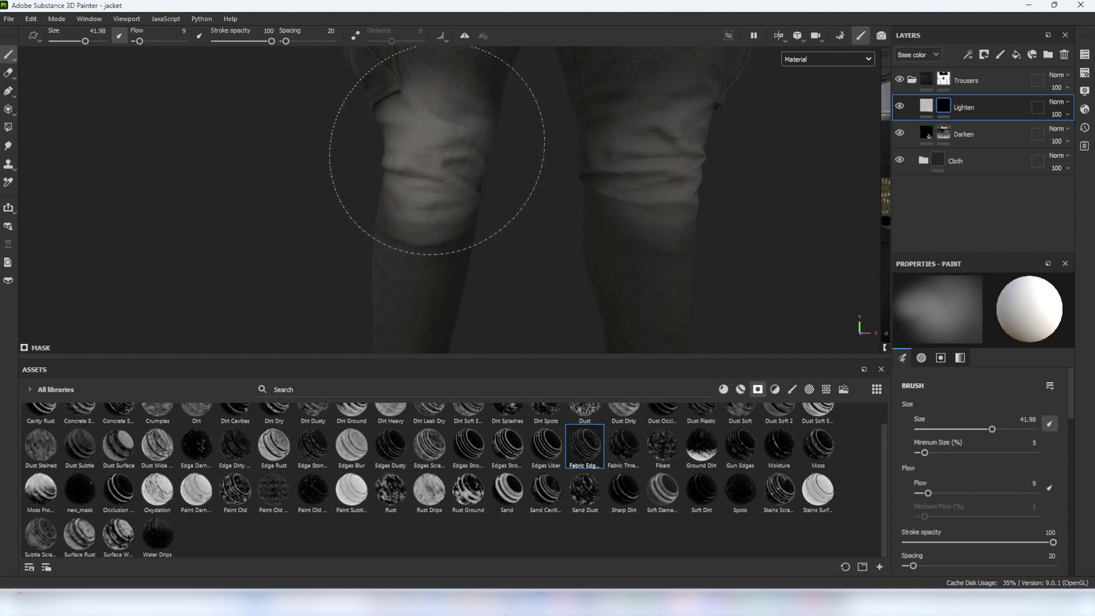
alt+drag(861, 163, 787, 158)
right_click(947, 108)
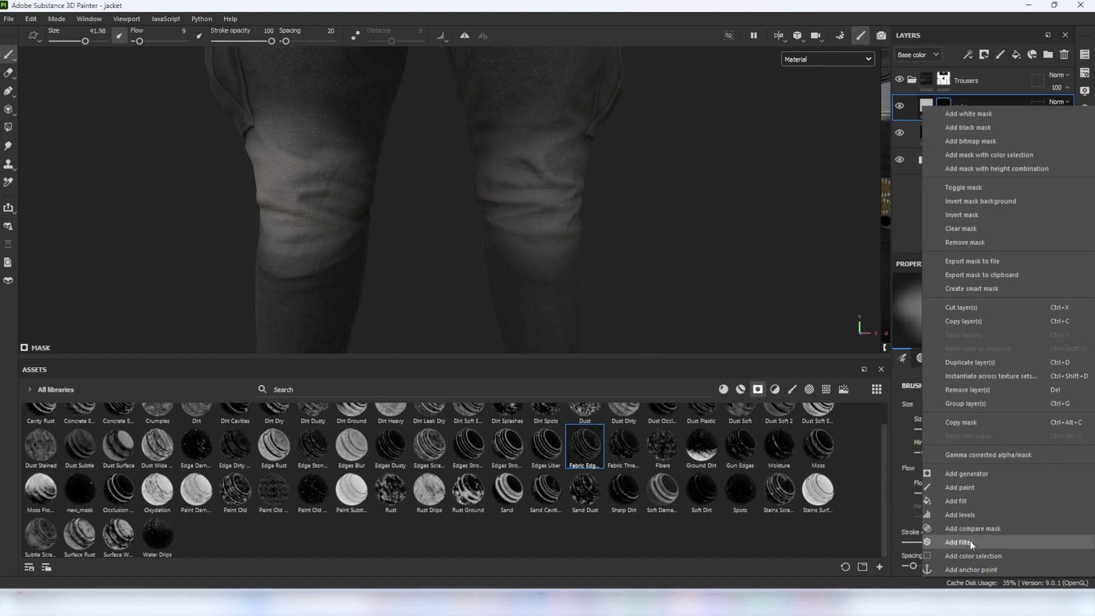
click(604, 198)
key(ctrl+z)
key(ctrl+z)
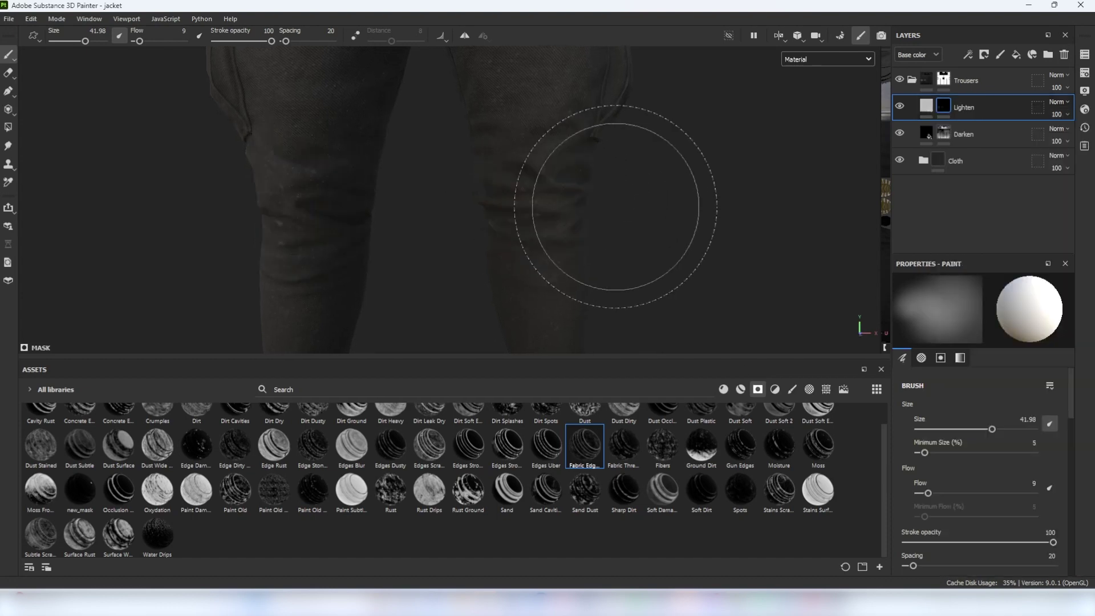
- Add a paint effect to the Lighten layer's mask and paint over both knees with it
right_click(947, 105)
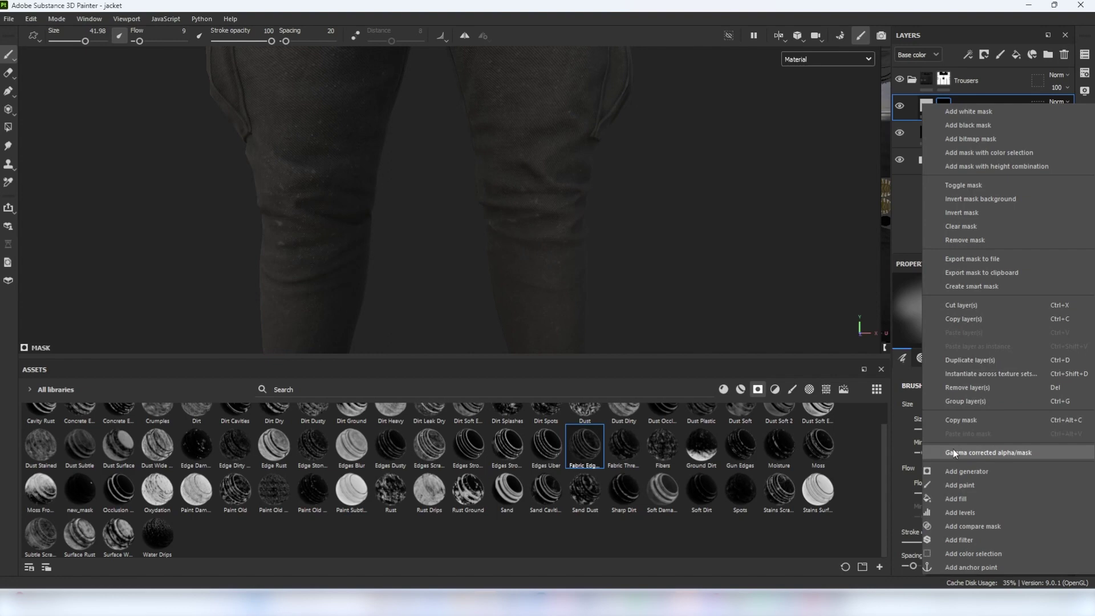
click(960, 485)
mouse_move(530, 188)
mouse_down()
mouse_move(450, 194)
mouse_move(252, 176)
mouse_move(291, 239)
mouse_up()
- Add a fill effect above the paint effect in the Lighten mask, using the trousers_ao map as its grayscale
right_click(981, 129)
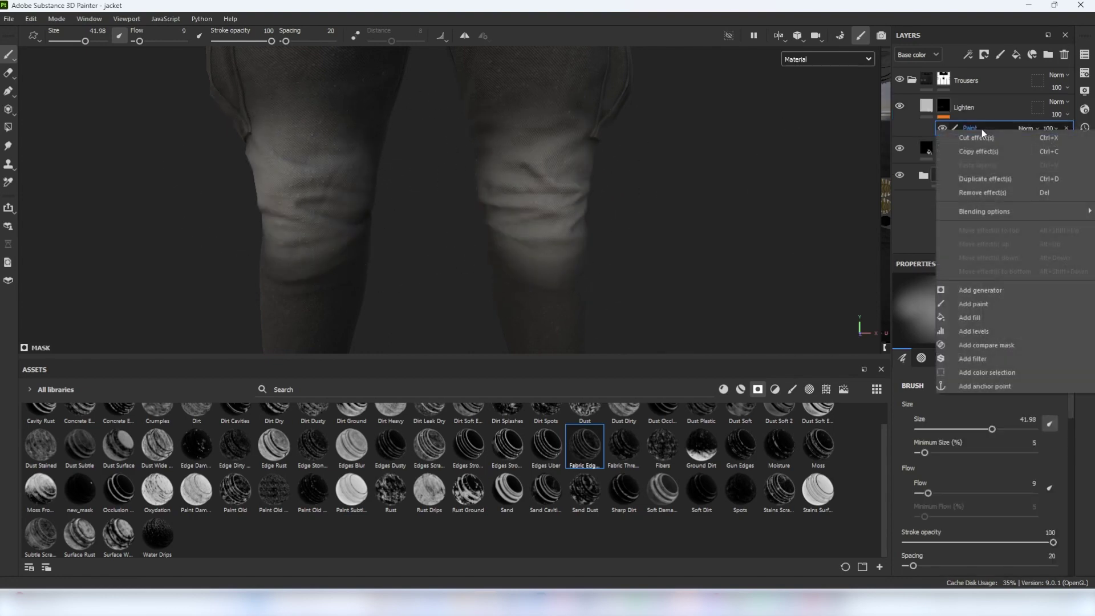
click(972, 318)
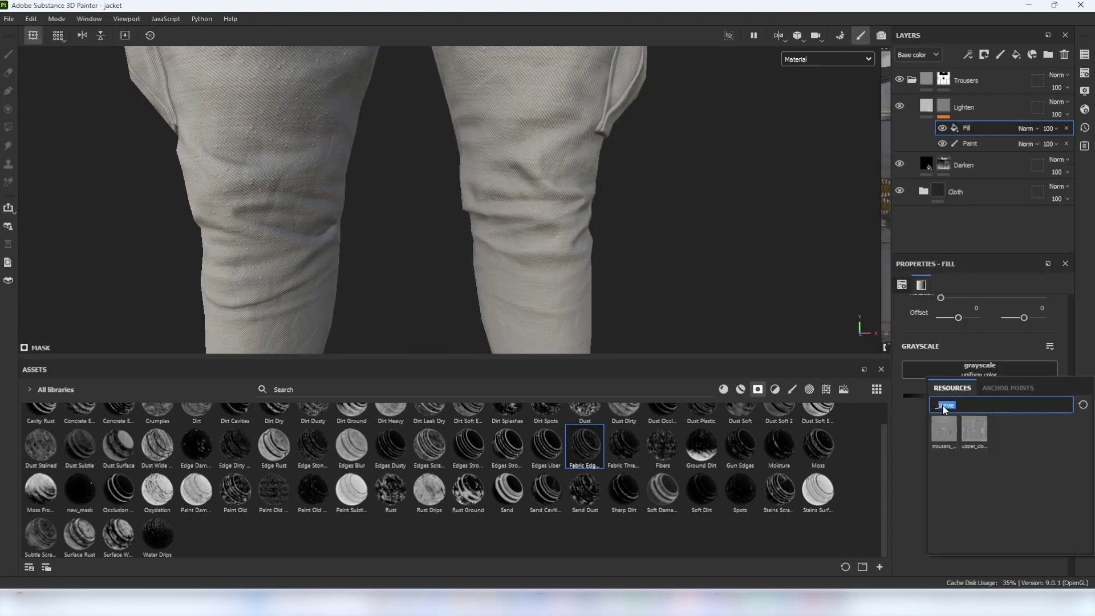
click(944, 430)
scroll(570, 194, up, 2)
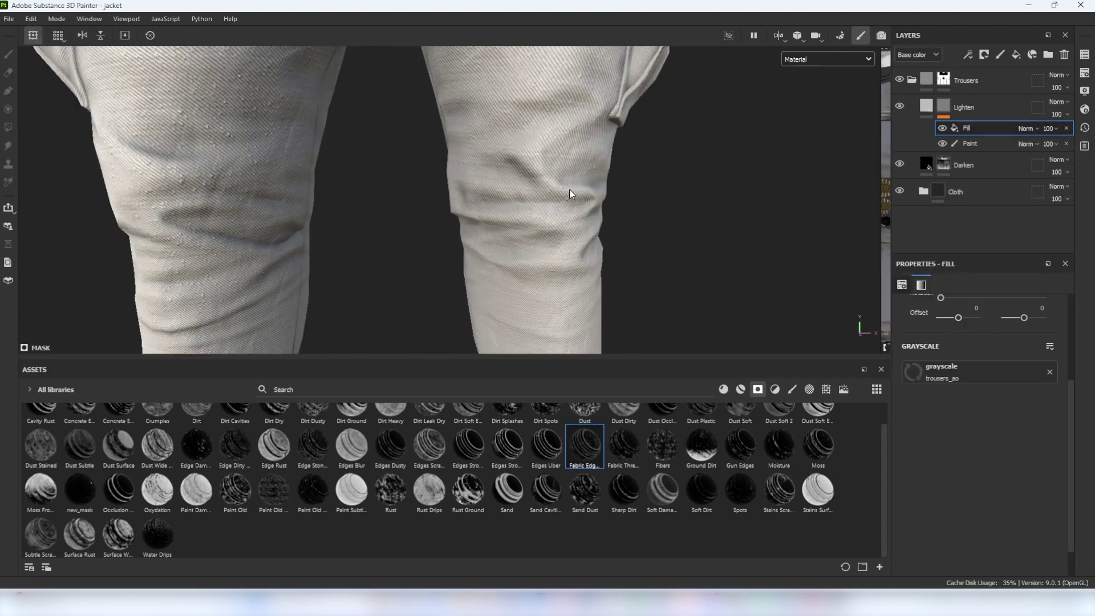
- Set the trousers_ao fill effect's blending mode to Multiply in mask view, and return to material view
alt+click(944, 114)
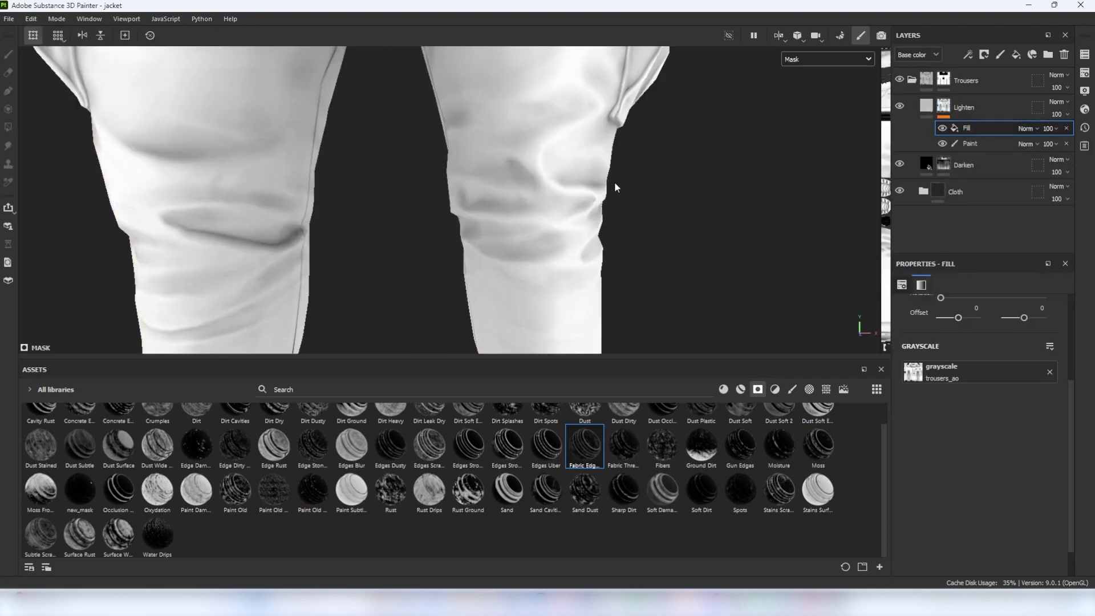
scroll(959, 334, up, 2)
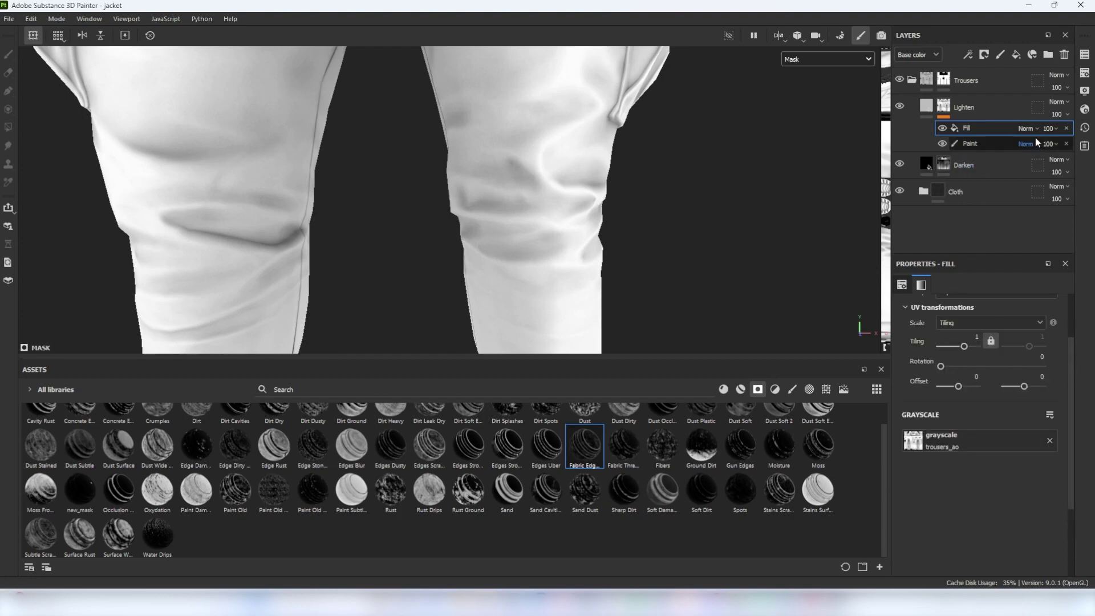
scroll(1027, 131, down, 4)
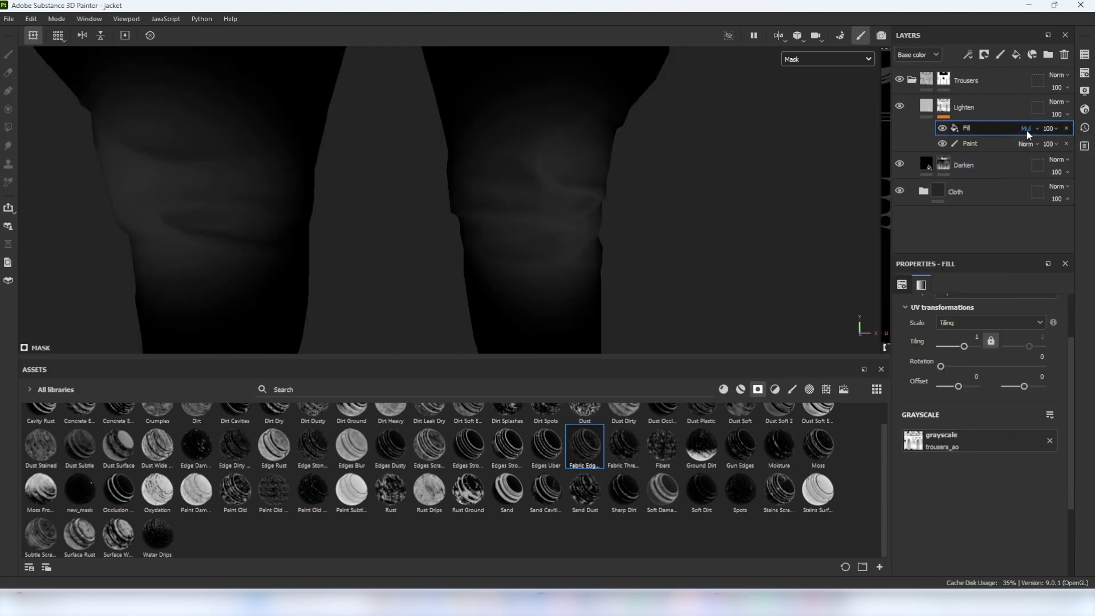
scroll(1026, 131, up, 1)
mouse_move(614, 161)
alt+mouse_down()
mouse_move(546, 162)
mouse_move(607, 171)
alt+mouse_up()
key(m)
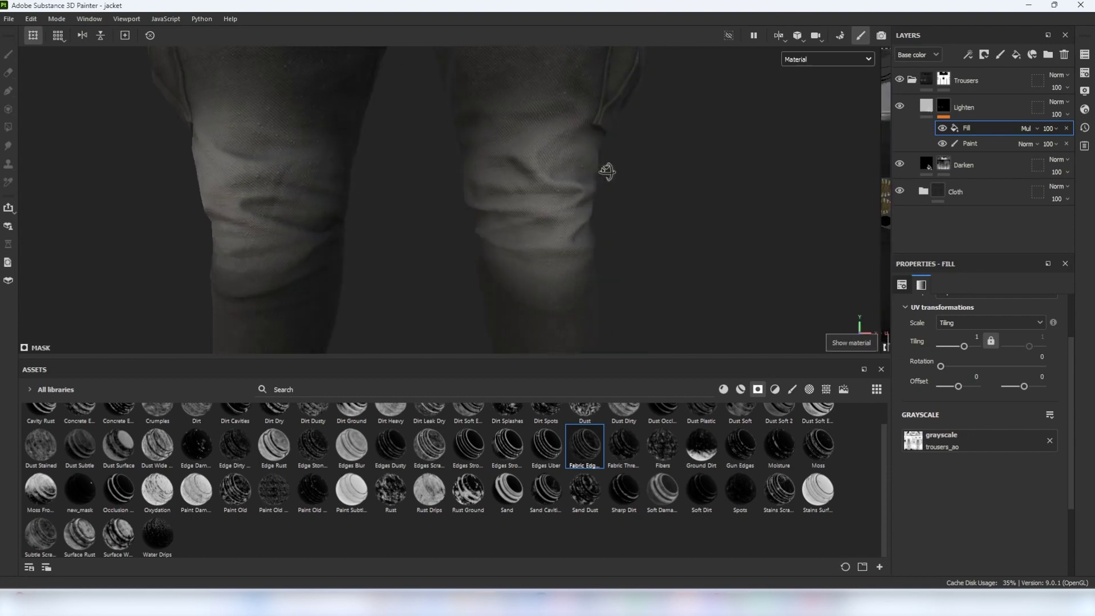
- Add a Levels effect on top of the Lighten mask, set its midtone to 2.129 and white point to 0.591, and view the mask
right_click(977, 126)
click(977, 328)
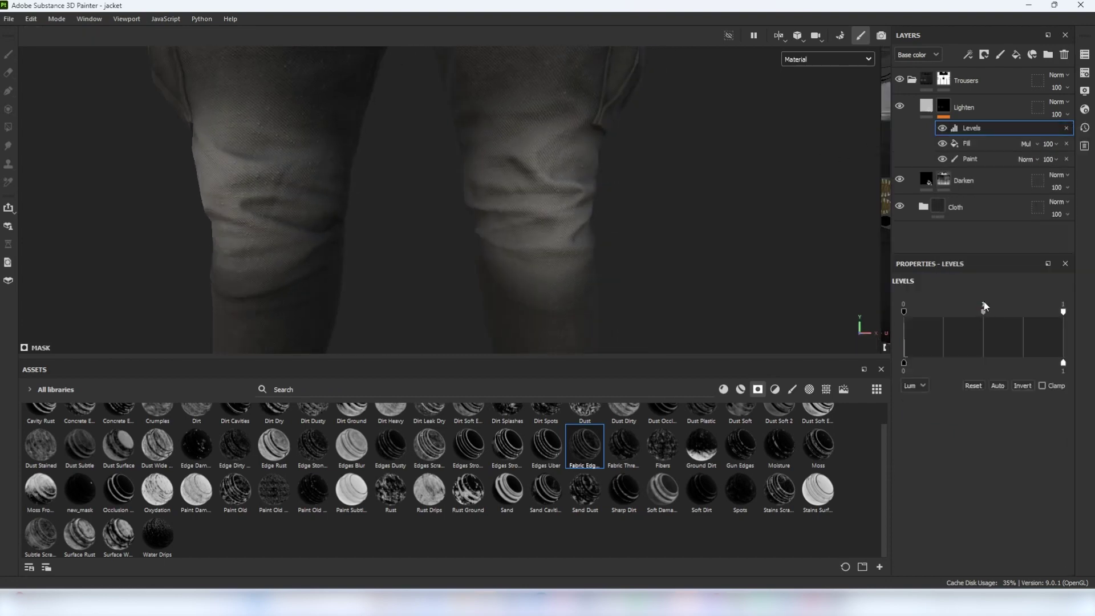
drag(985, 306, 997, 312)
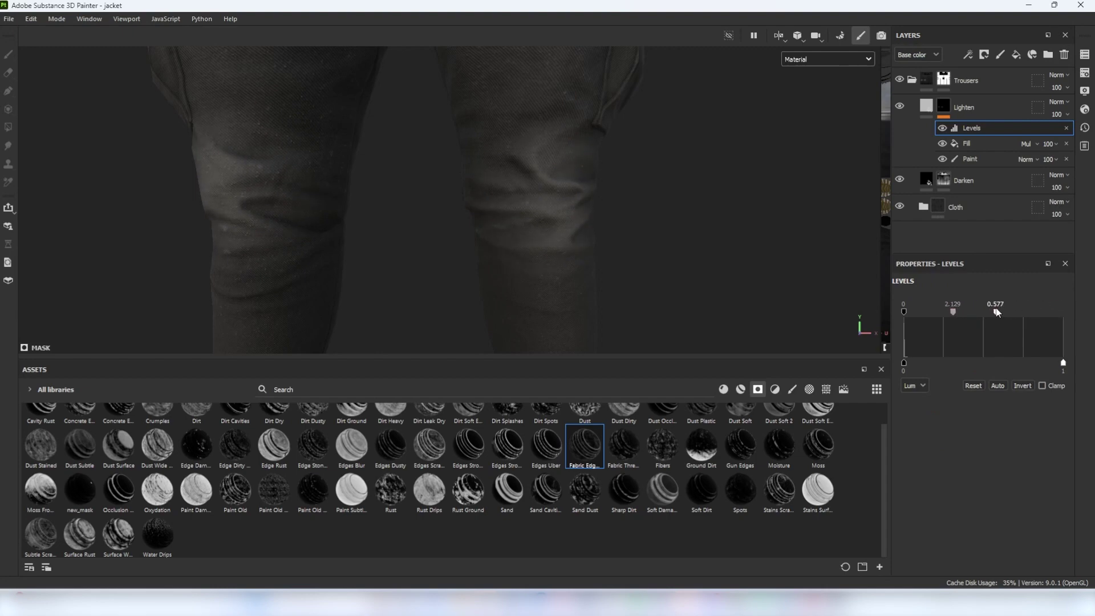
alt+click(927, 112)
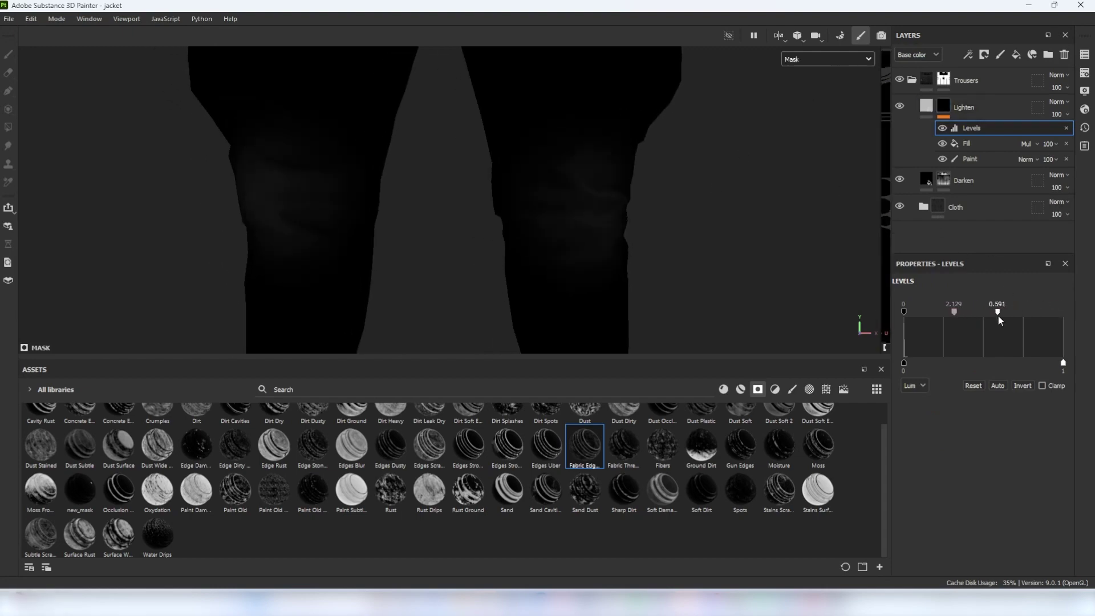
- Lower the white point of the Lighten mask's Levels effect to about 0.355, with the midtone at 2.619
drag(999, 313, 957, 314)
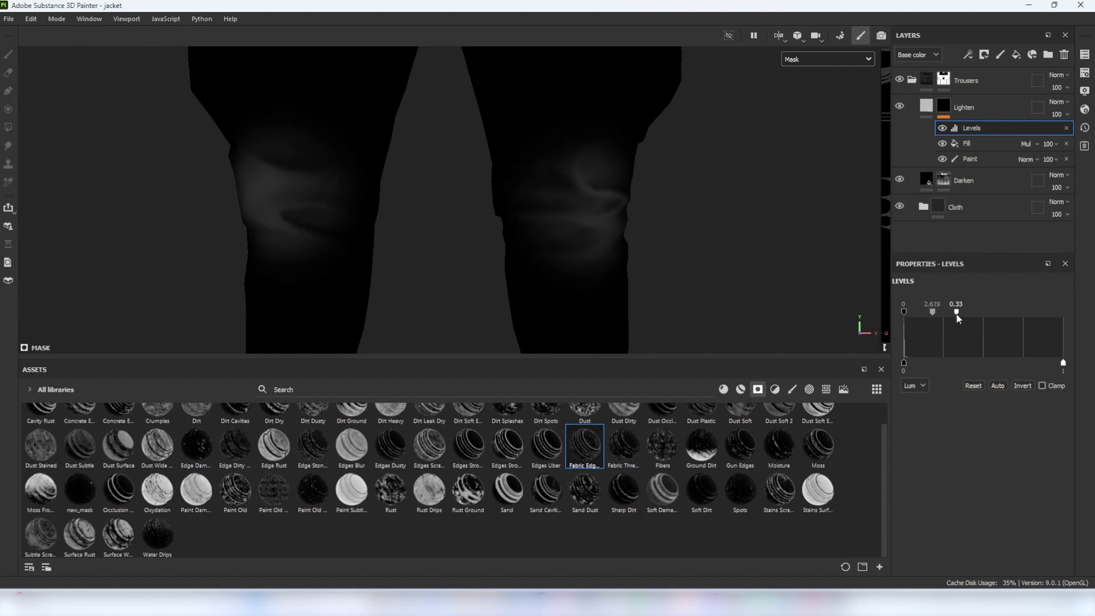
alt+drag(616, 224, 766, 209)
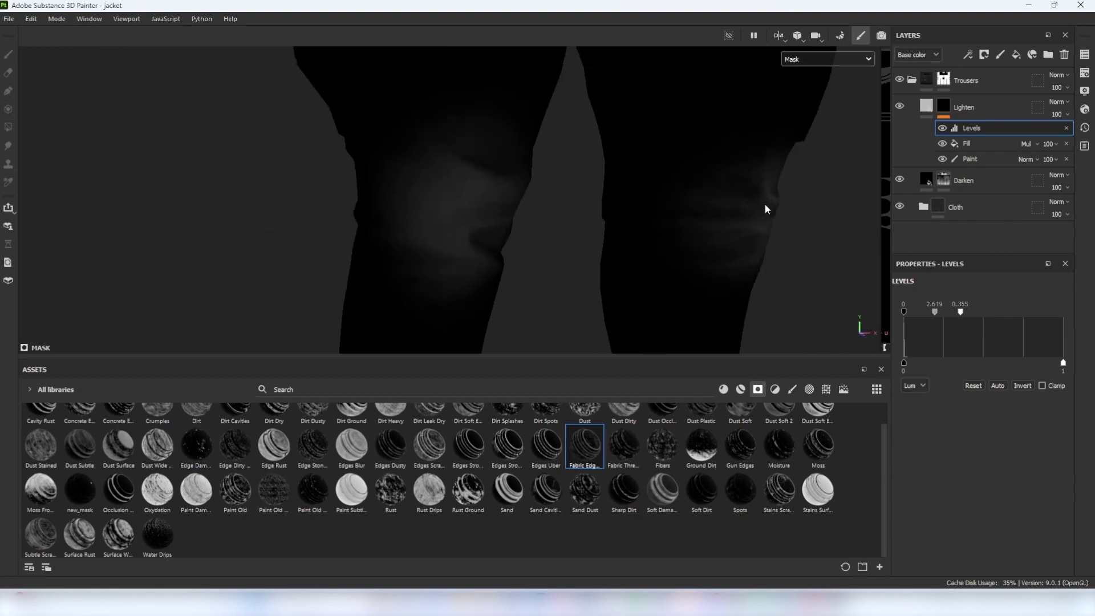
click(1028, 144)
click(1053, 144)
drag(1058, 163, 1056, 163)
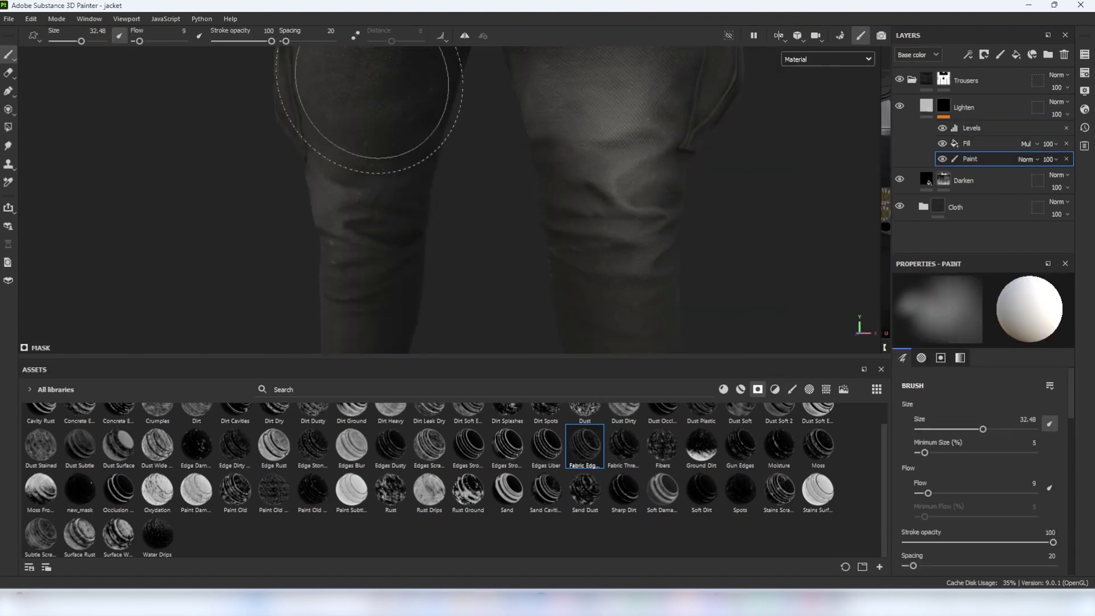
- Check the Lighten mask on its own, and soften the knee lightening in material view with an eraser at flow 8 and stroke opacity 65
alt+click(945, 108)
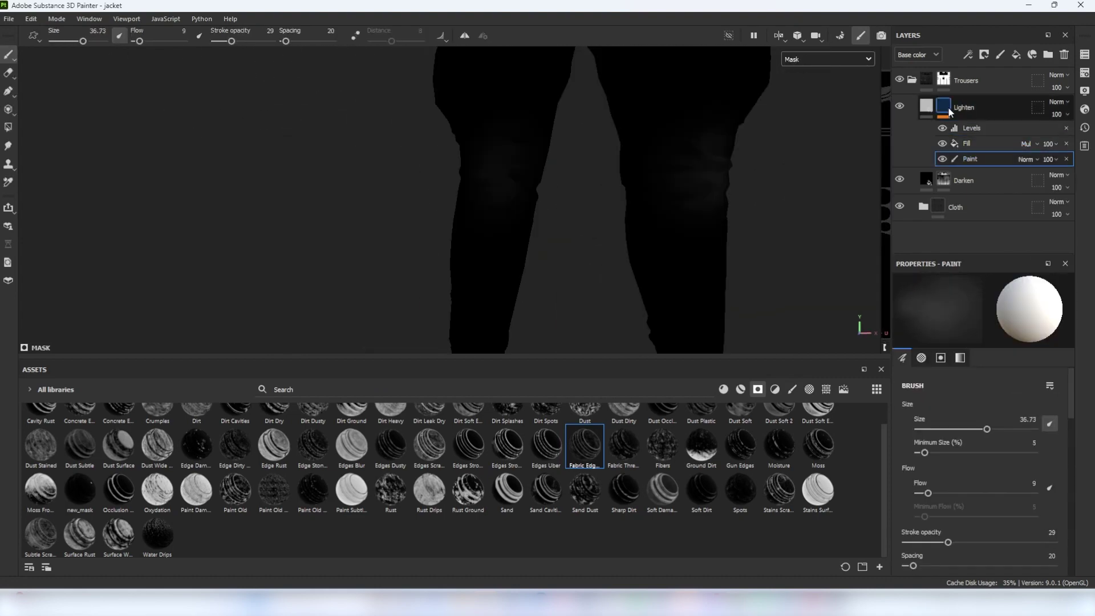
scroll(514, 157, up, 3)
key(m)
scroll(489, 128, down, 3)
alt+drag(489, 127, 602, 160)
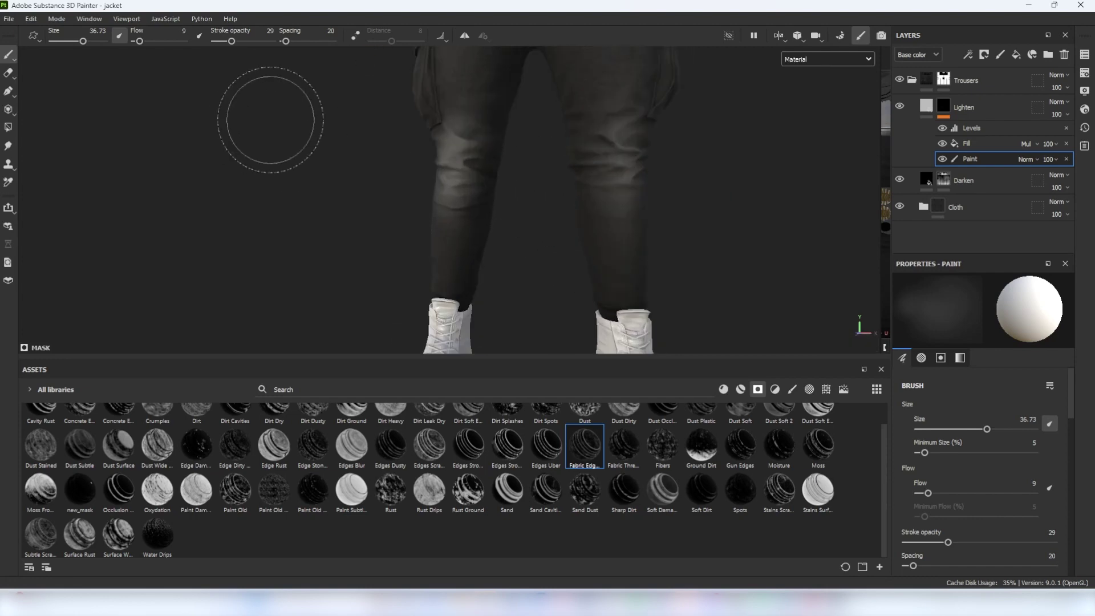
key(e)
scroll(420, 86, up, 6)
scroll(590, 102, down, 6)
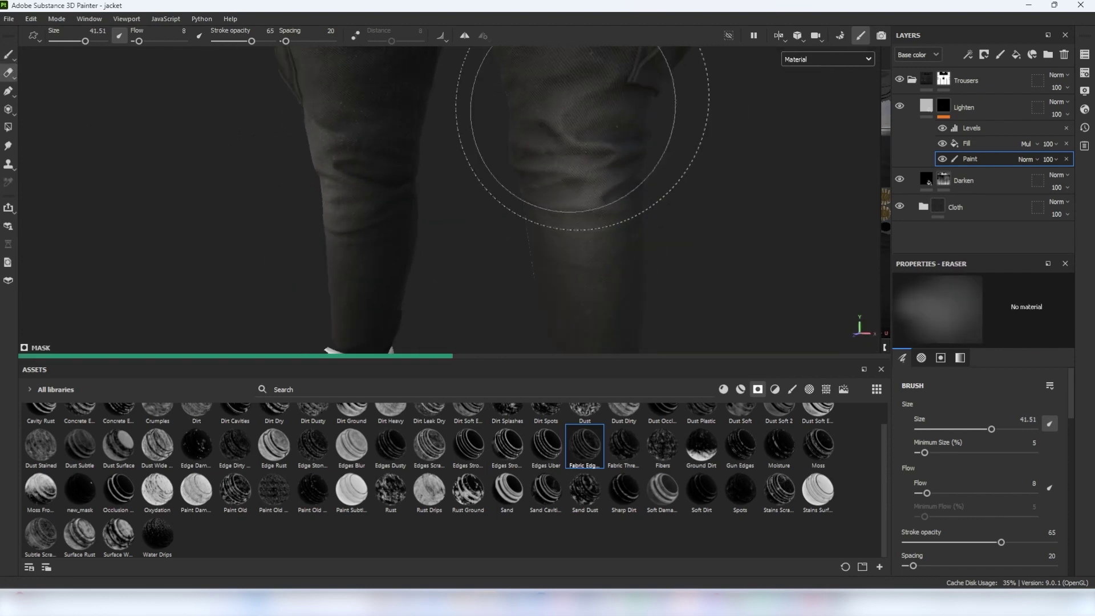
scroll(475, 167, up, 5)
- Add a fill effect above the Levels in the Lighten mask, using Grunge Dusty Scratch as its grayscale
click(973, 129)
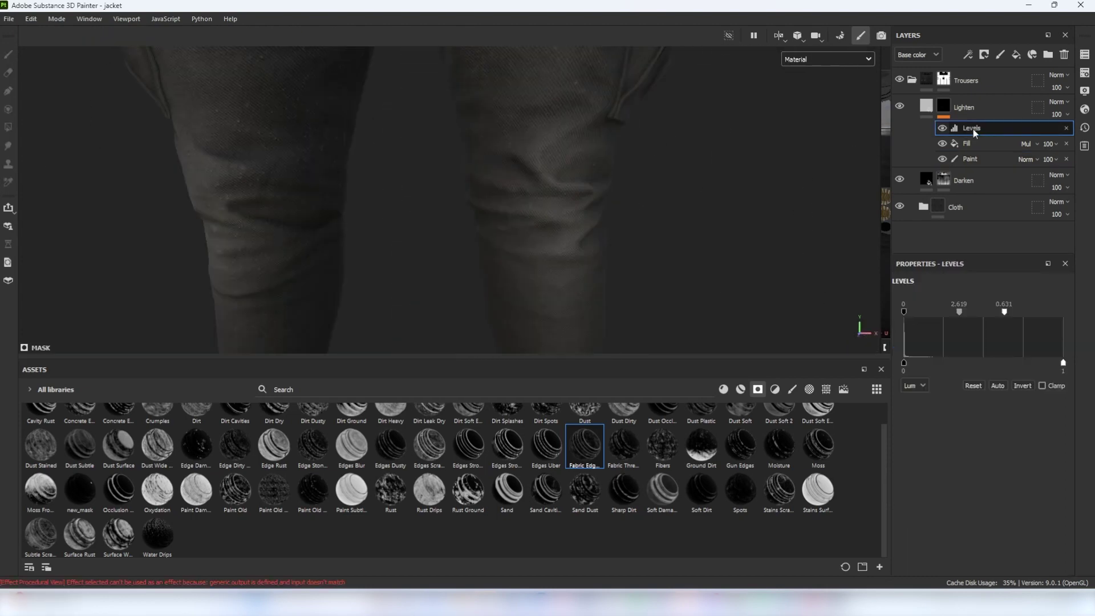
right_click(973, 129)
click(976, 317)
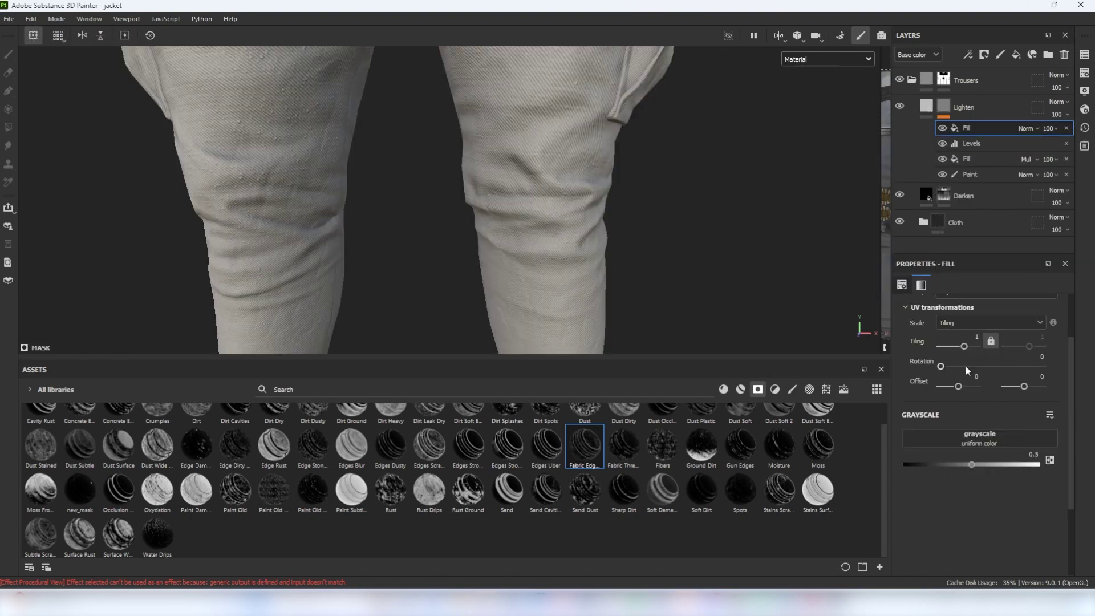
click(961, 447)
key(BackSpace)
key(BackSpace)
key(BackSpace)
text(grunge)
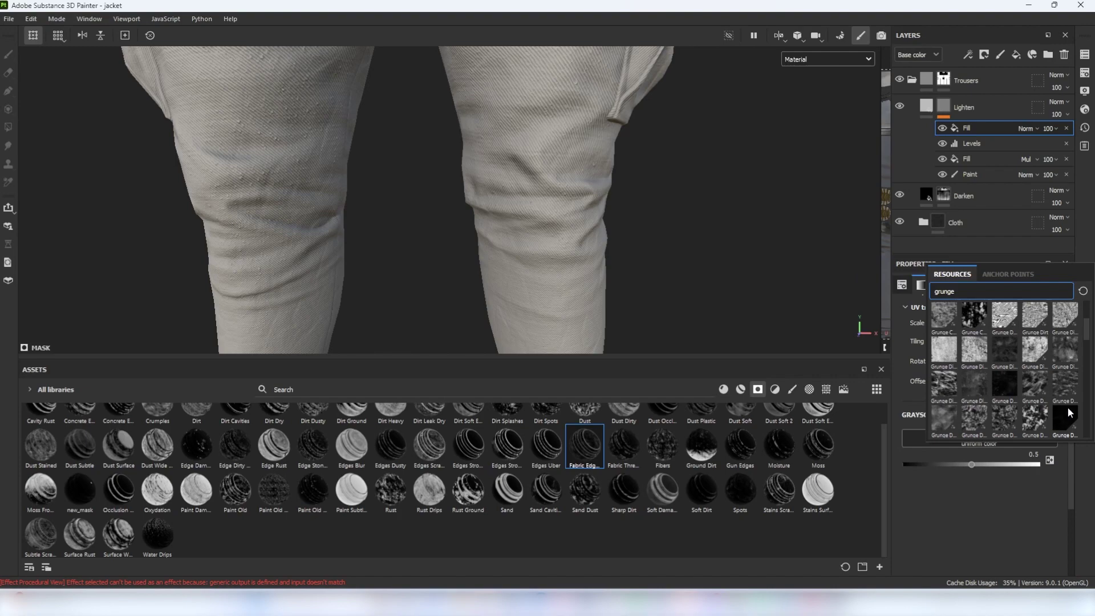
click(1068, 409)
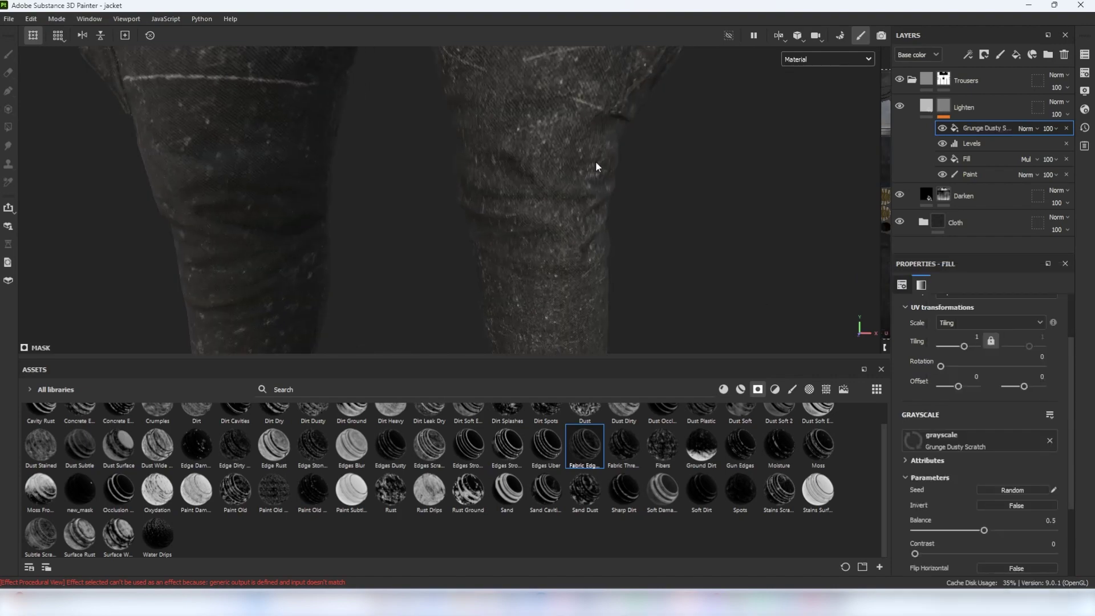
- Set the Grunge Dusty Scratch fill's tiling to 1.43 and its blending mode to Darken
drag(964, 347, 966, 347)
scroll(648, 205, down, 3)
scroll(649, 205, up, 3)
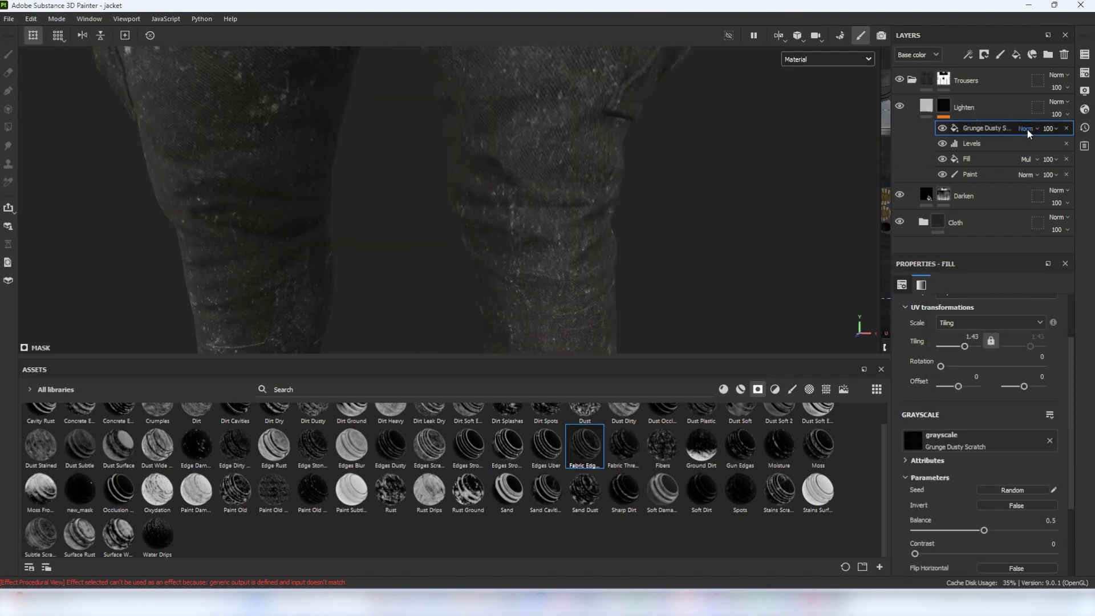
scroll(1028, 129, down, 2)
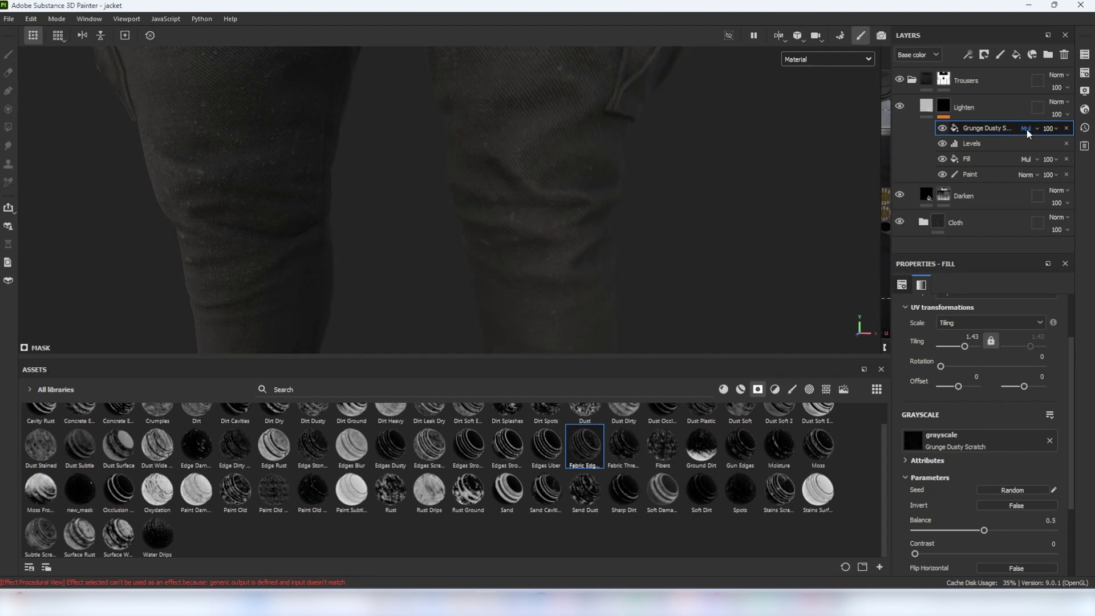
scroll(1027, 130, down, 2)
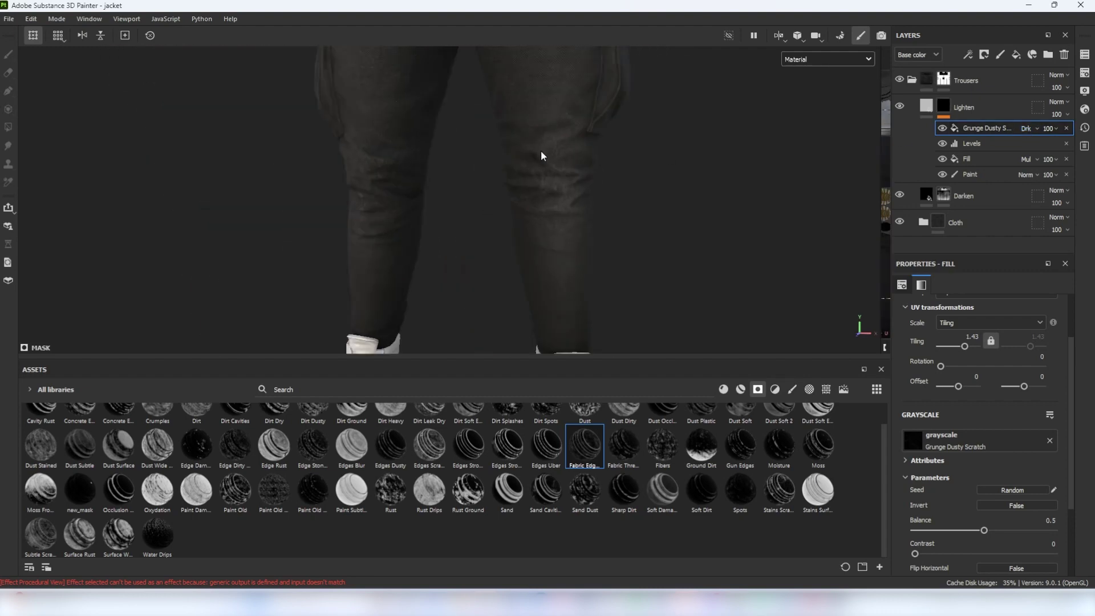
- In base color view, set the Grunge Dusty Scratch fill's tiling to 5.28 and raise its balance
click(826, 59)
click(816, 108)
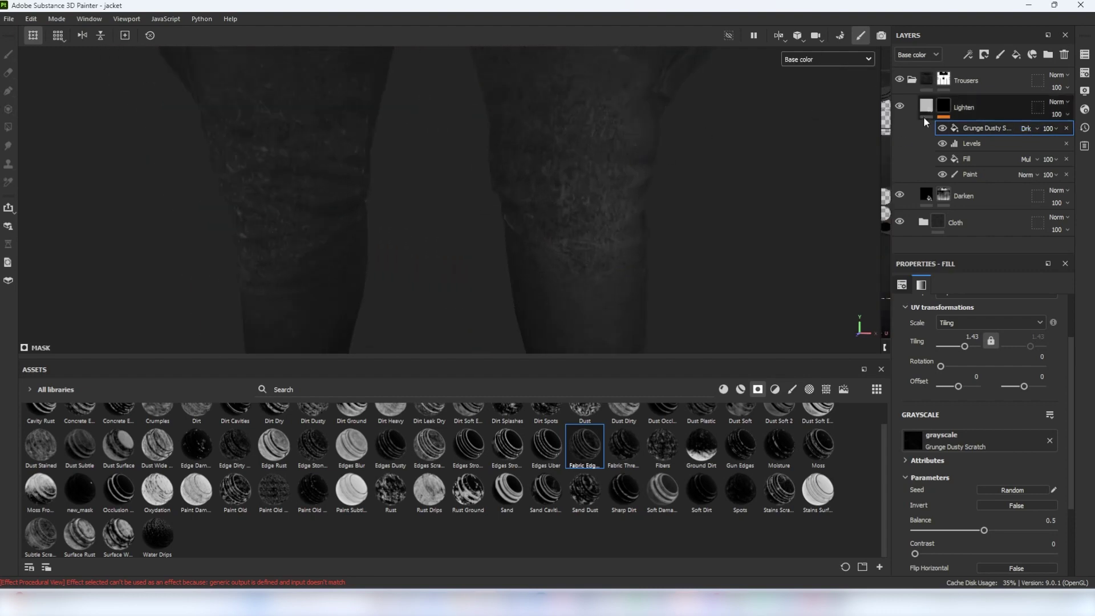
scroll(966, 366, up, 1)
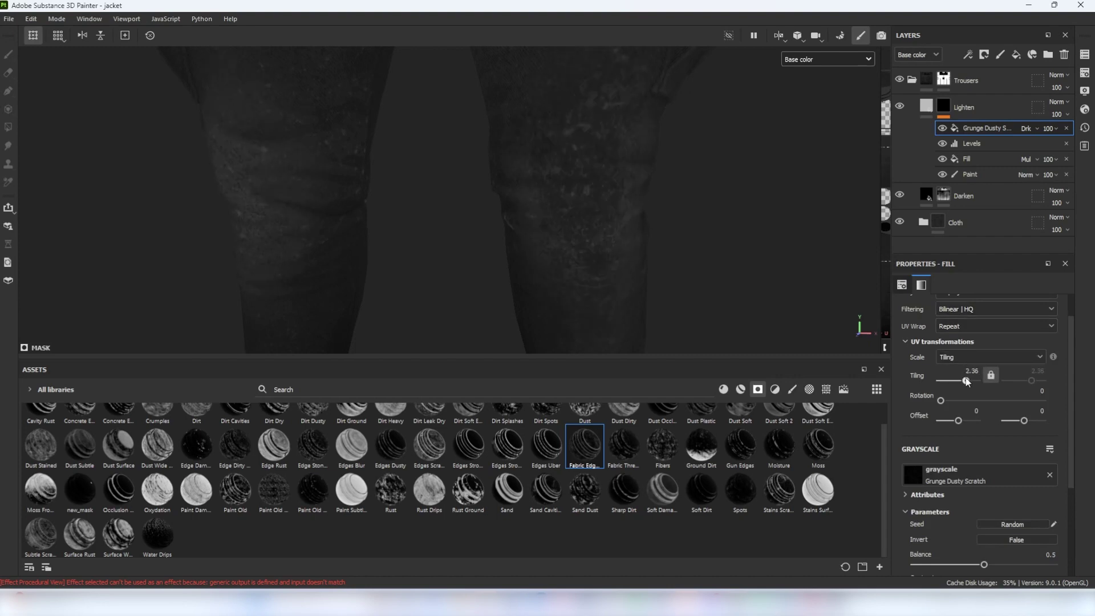
alt+right_drag(708, 260, 763, 277)
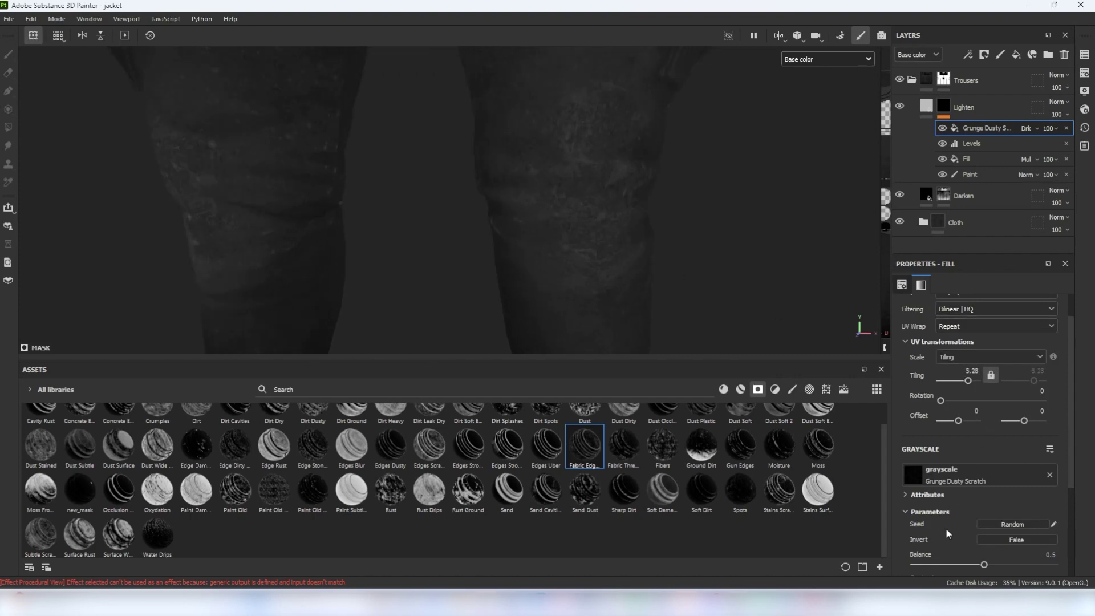
drag(984, 564, 1019, 563)
scroll(474, 206, down, 3)
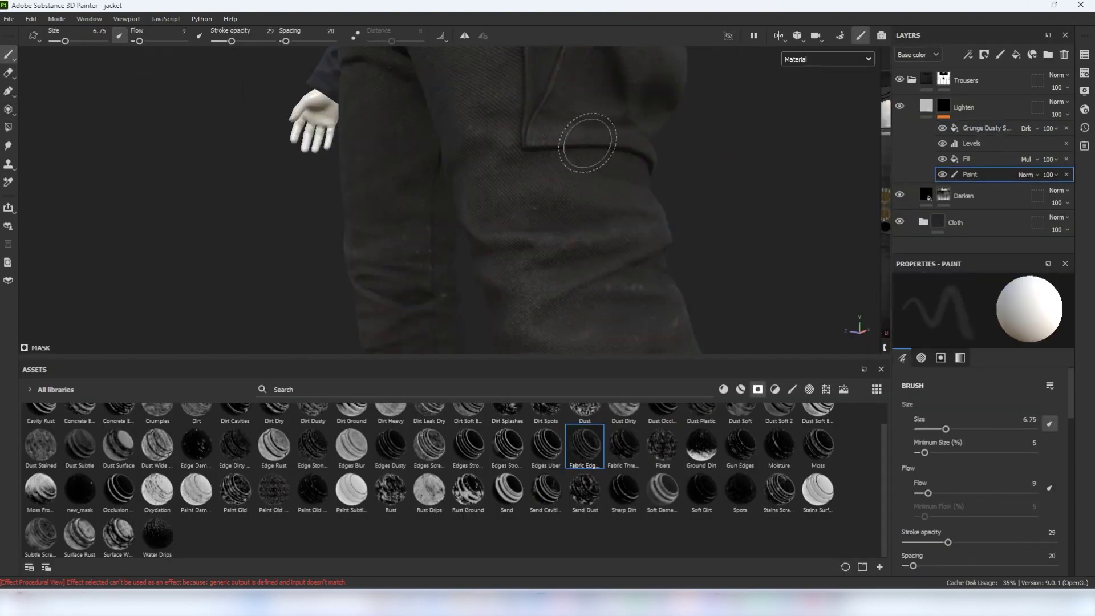
- Switch to Photoshop and examine the worn areas of the cargo trousers in ref_image_lineup.psd
mouse_move(586, 142)
alt+mouse_down()
mouse_move(538, 103)
mouse_move(501, 201)
mouse_move(456, 187)
mouse_move(498, 163)
mouse_move(641, 215)
mouse_move(470, 164)
mouse_move(531, 149)
alt+mouse_up()
key(2)
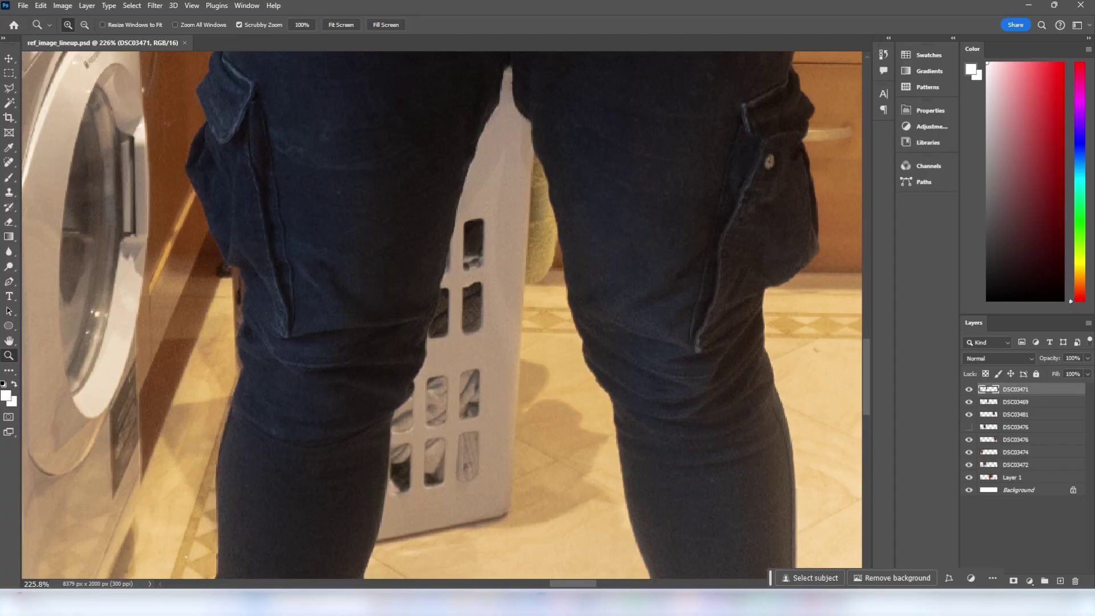
scroll(433, 309, up, 3)
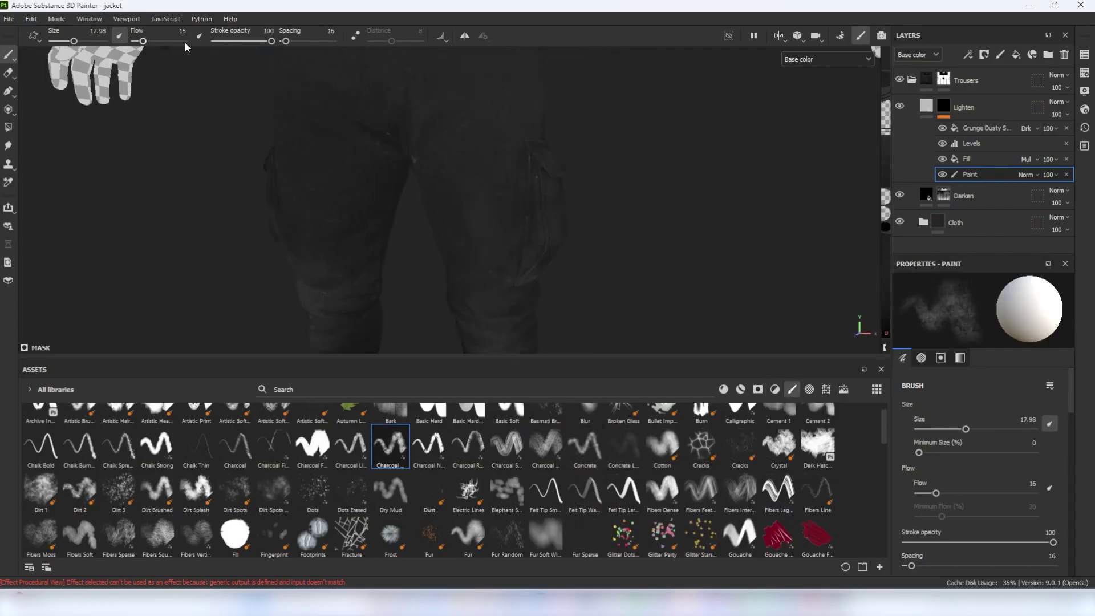
- Back in Substance 3D Painter, erase excess lightening on the upper thigh in the Lighten paint effect with flow 30 and stroke opacity 36
key(e)
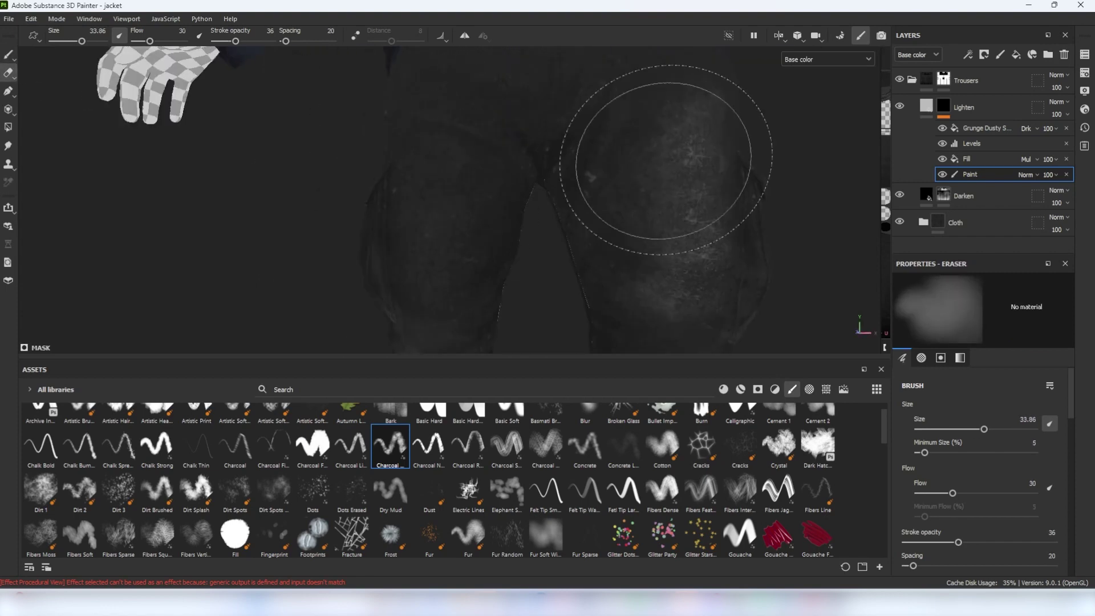
mouse_move(665, 159)
mouse_down()
mouse_move(560, 288)
mouse_move(576, 262)
mouse_up()
key(1)
key(2)
scroll(542, 180, down, 3)
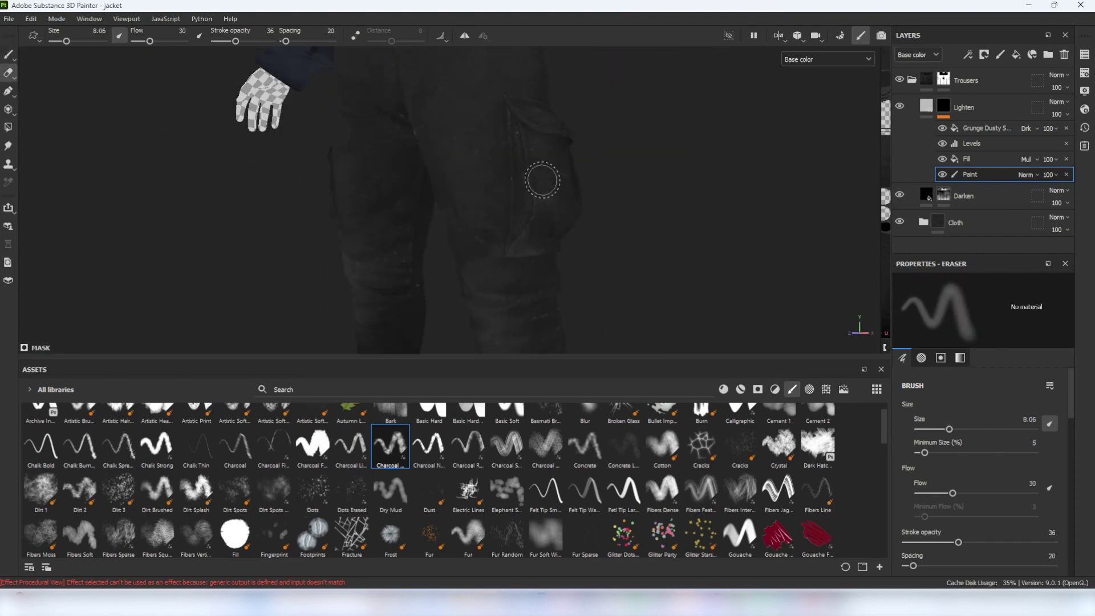
- Erase small lightened spots around the cargo pocket and inner knee with a size 8.06 eraser at flow 71
key(p)
key(2)
scroll(582, 174, down, 3)
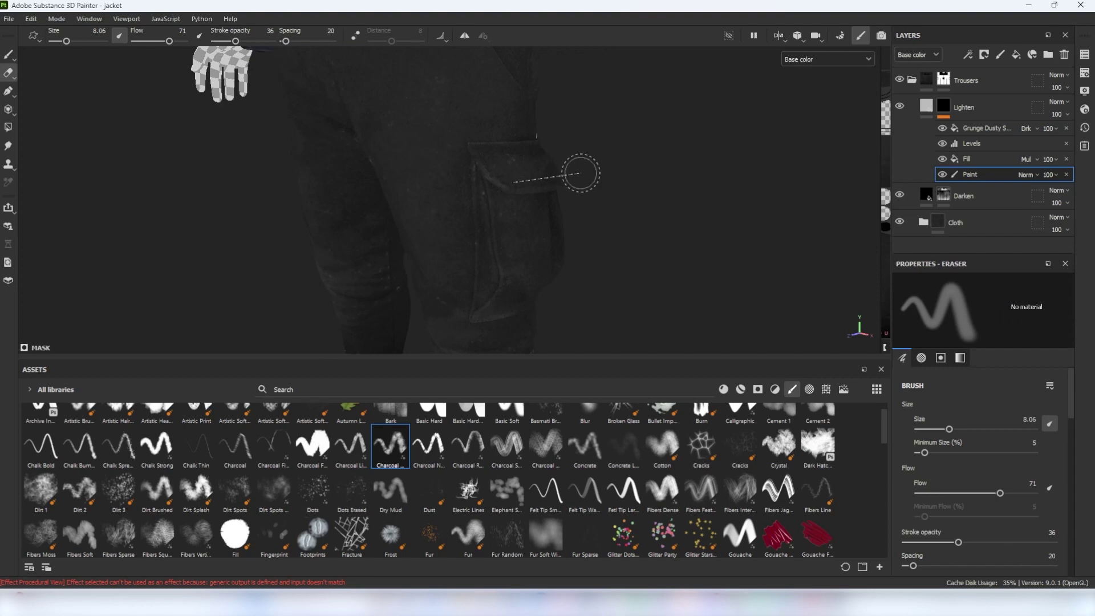
key(1)
mouse_move(582, 173)
alt+mouse_down()
mouse_move(487, 198)
mouse_move(548, 282)
mouse_move(391, 227)
alt+mouse_up()
scroll(456, 213, up, 3)
key(2)
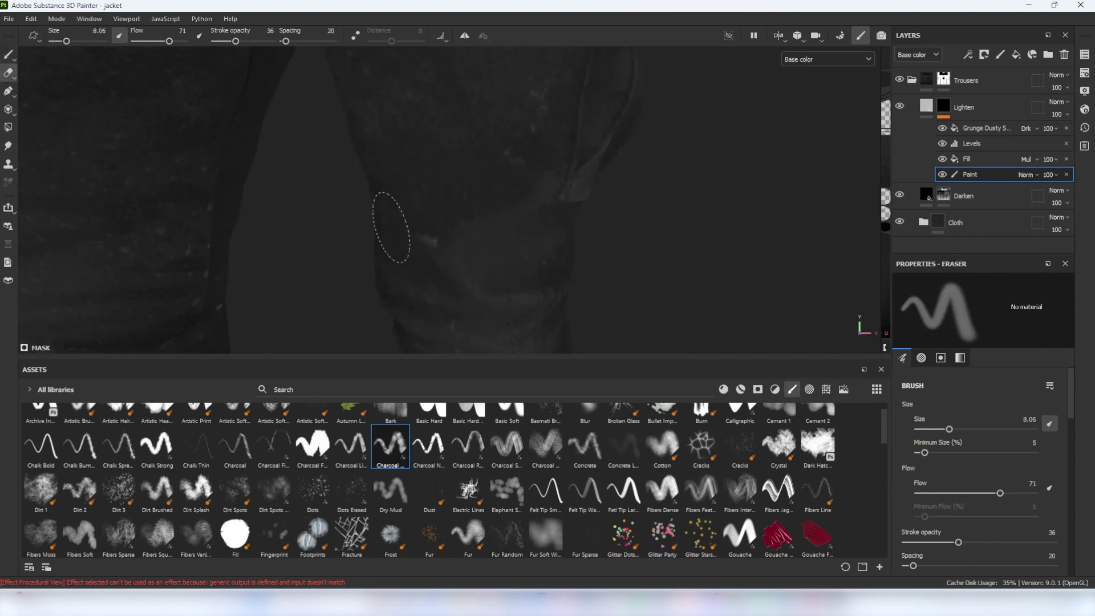
- Add a masked fill layer above Lighten, and give its mask a fill effect with a baked map as its grayscale
scroll(391, 228, down, 3)
click(1016, 55)
right_click(923, 107)
click(973, 44)
key(m)
right_click(934, 108)
click(970, 142)
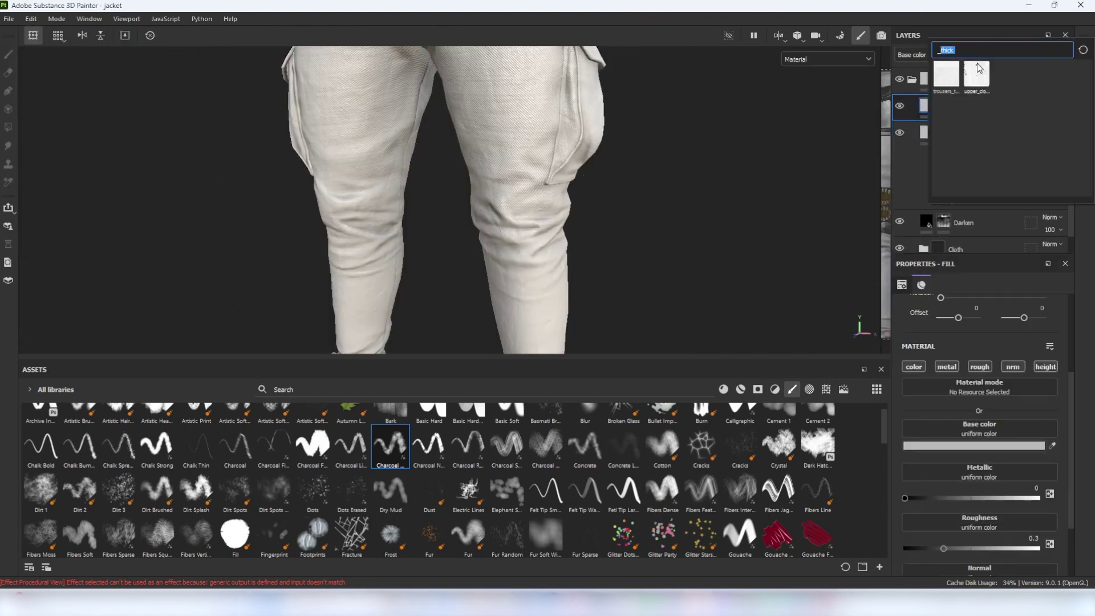
click(980, 70)
- Add a Levels effect above the new layer's mask fill and set its midtone to 13.097
right_click(943, 107)
click(970, 513)
drag(983, 312, 1031, 314)
alt+drag(622, 205, 570, 208)
scroll(570, 209, down, 3)
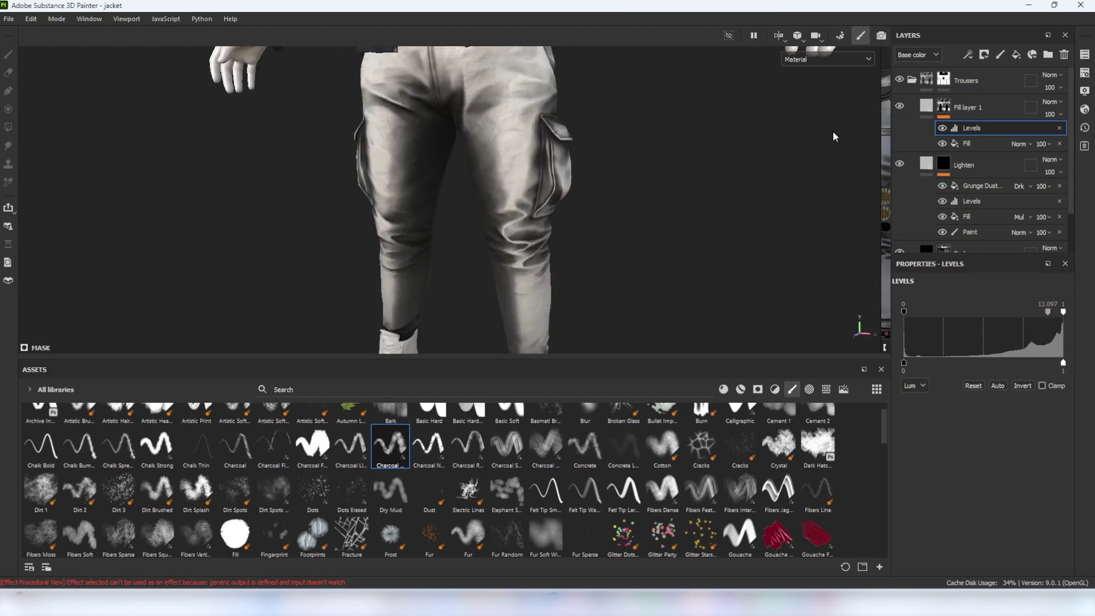
- Darken the base color of Fill layer 1 to a mid grey and set the layer's opacity to 11
click(943, 117)
click(926, 106)
click(929, 446)
drag(946, 437, 942, 460)
click(1053, 114)
drag(1056, 127, 1008, 126)
- Add a paint effect on top of the Levels in Fill layer 1's mask
scroll(457, 199, up, 3)
right_click(948, 112)
click(973, 486)
scroll(457, 200, down, 5)
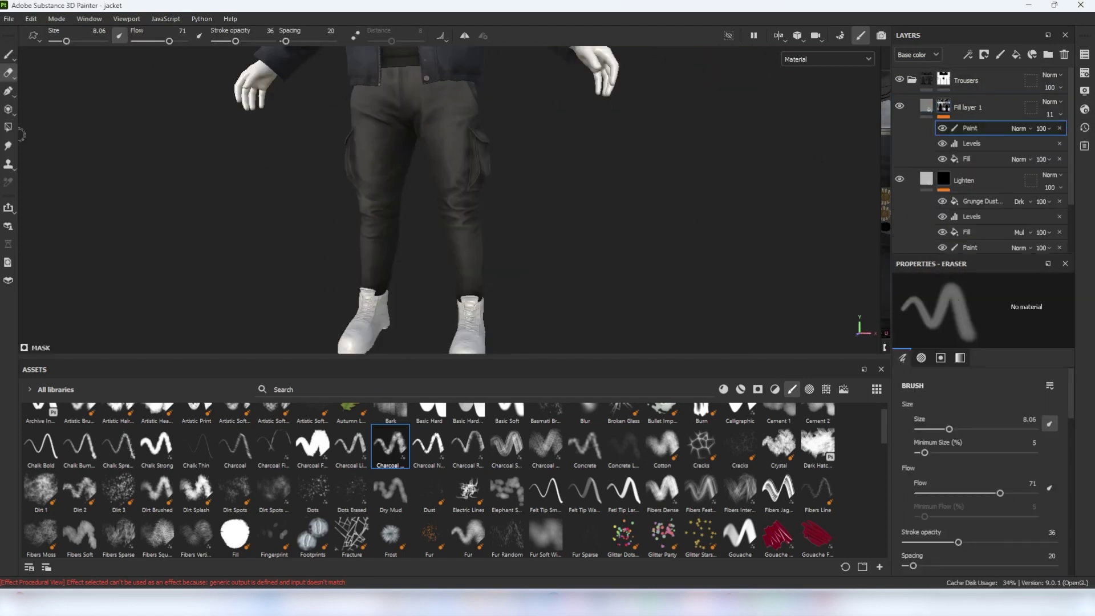
- Erase the Fill layer 1 lightening around the knees with a size 24.8 eraser at flow 71 and stroke opacity 100
click(8, 109)
click(8, 73)
scroll(513, 197, up, 6)
ctrl+right_drag(553, 195, 576, 196)
mouse_move(491, 251)
alt+mouse_down()
mouse_move(424, 261)
mouse_move(497, 260)
alt+mouse_up()
drag(958, 543, 1053, 543)
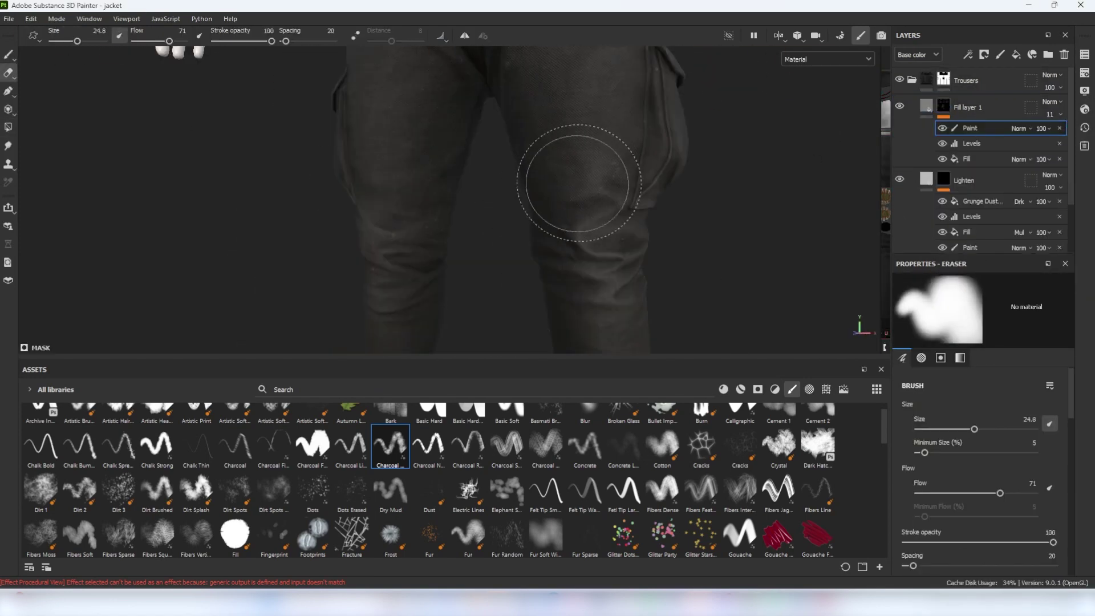
- Erase more of Fill layer 1's lightening on the lower legs with a larger, softer eraser at flow 20
drag(1000, 494, 952, 494)
ctrl+right_drag(571, 197, 548, 200)
alt+drag(548, 200, 499, 256)
alt+middle_drag(498, 257, 491, 126)
drag(1054, 543, 1008, 542)
drag(953, 494, 941, 493)
scroll(490, 172, down, 5)
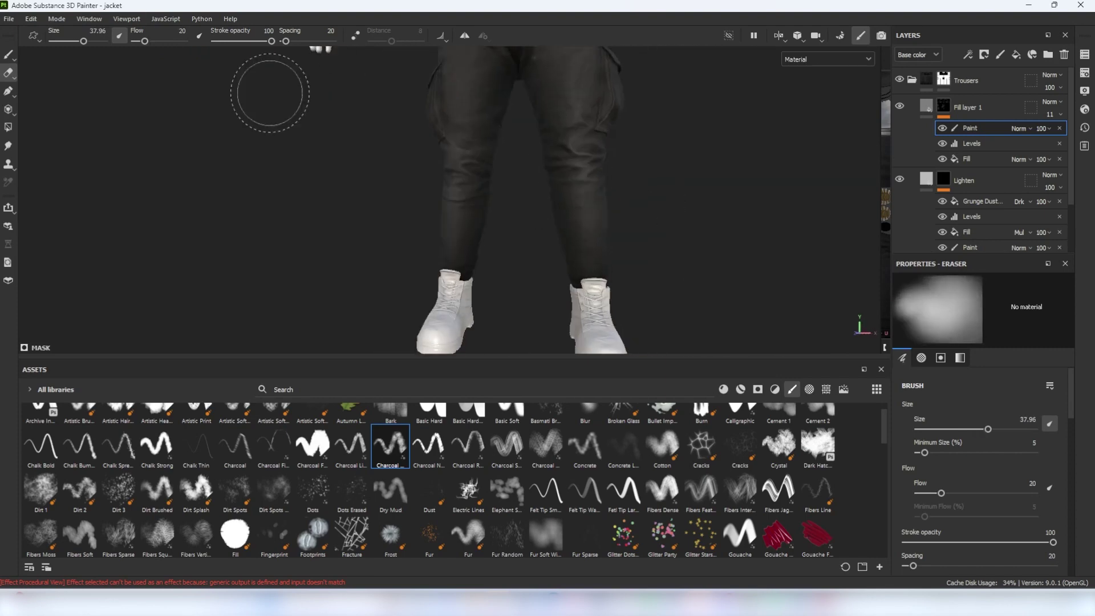
- Soften Fill layer 1's lightening on the thighs with a size 35.75 eraser at flow 20 and stroke opacity 69
alt+middle_drag(533, 69, 530, 131)
scroll(513, 137, up, 4)
ctrl+right_drag(525, 154, 474, 154)
scroll(456, 154, down, 3)
alt+drag(366, 128, 319, 126)
scroll(342, 149, down, 3)
ctrl+right_drag(393, 191, 435, 194)
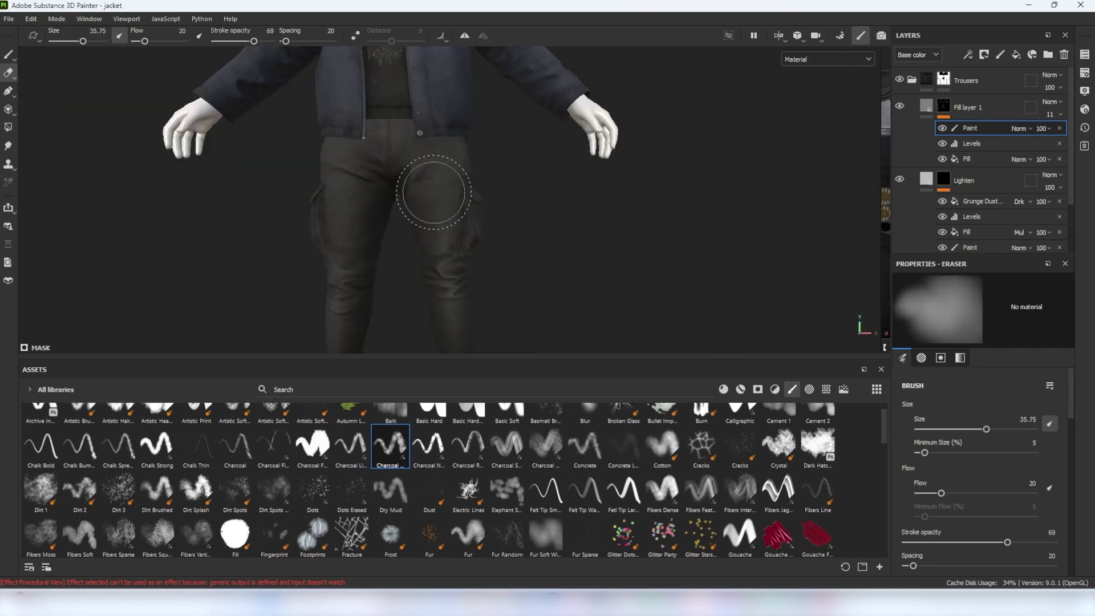
- Continue erasing Fill layer 1's lightening around the remaining sides of both trouser legs, resizing the eraser as needed
alt+drag(435, 193, 623, 178)
scroll(514, 177, up, 4)
ctrl+right_drag(491, 171, 451, 171)
alt+drag(450, 171, 310, 154)
alt+drag(525, 202, 459, 210)
alt+middle_drag(459, 210, 453, 63)
ctrl+right_drag(280, 208, 311, 211)
alt+middle_drag(480, 343, 491, 228)
alt+drag(492, 237, 656, 228)
ctrl+right_drag(388, 220, 422, 221)
alt+middle_drag(434, 143, 456, 245)
mouse_move(548, 248)
alt+right_down()
mouse_move(485, 254)
mouse_move(513, 228)
alt+right_up()
- Switch to a single-channel view, set the paint effect's grayscale to black and choose another asset preset
key(c)
key(1)
click(961, 359)
drag(1040, 512, 906, 512)
scroll(496, 443, up, 1)
click(505, 428)
- Erase stray edge wear around the cargo pocket flaps in the edge mask's paint effect with a small eraser about size 2 to 3
alt+middle_drag(433, 297, 423, 186)
scroll(516, 234, down, 2)
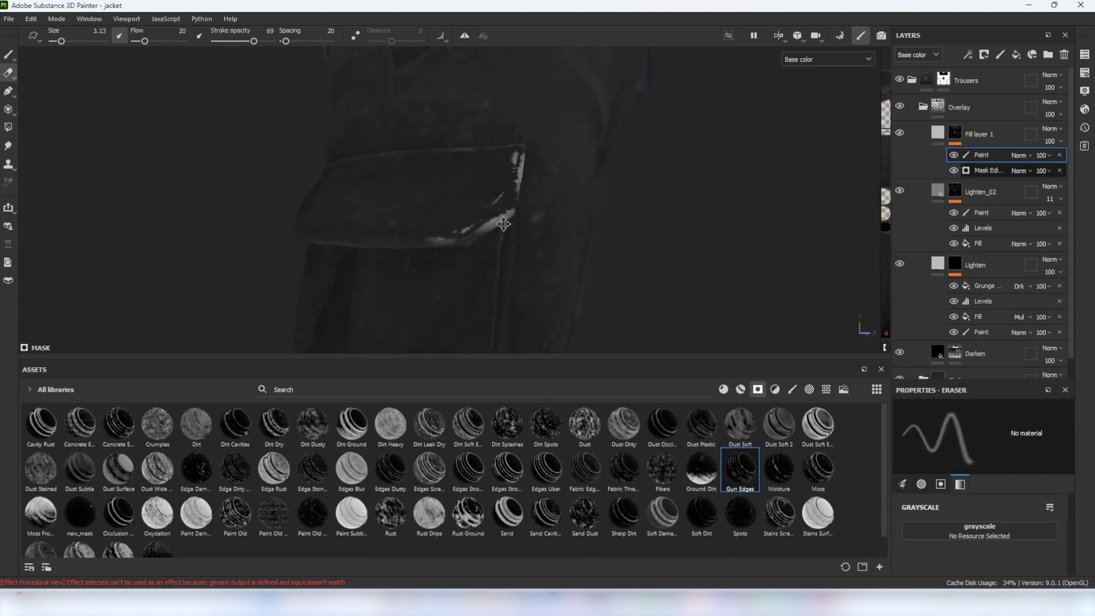
alt+drag(489, 207, 576, 208)
mouse_move(692, 209)
mouse_down()
mouse_move(563, 207)
mouse_move(467, 132)
mouse_up()
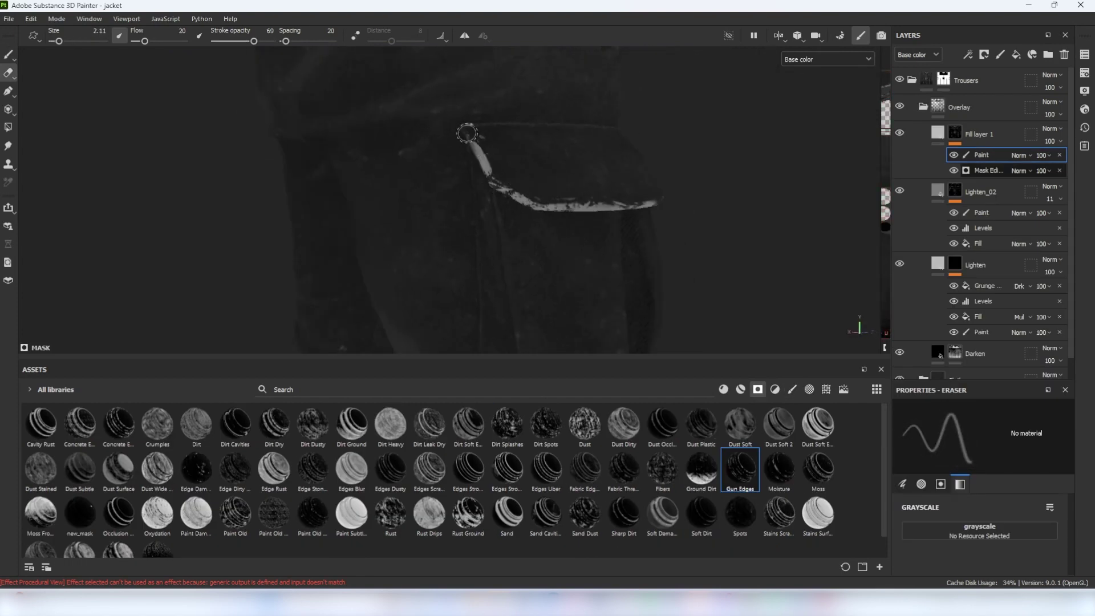
- Clean up the edge wear along the cargo pocket's side seam with a size 2.11 eraser
alt+middle_drag(514, 228, 518, 107)
mouse_move(518, 107)
alt+mouse_down()
mouse_move(469, 84)
mouse_move(455, 317)
mouse_move(535, 132)
mouse_move(487, 80)
alt+mouse_up()
mouse_move(488, 80)
mouse_down()
mouse_move(457, 242)
mouse_move(489, 320)
mouse_up()
alt+middle_drag(485, 200, 490, 337)
mouse_move(660, 62)
alt+mouse_down()
mouse_move(470, 172)
mouse_move(500, 139)
mouse_move(541, 179)
mouse_move(644, 177)
alt+mouse_up()
alt+right_drag(548, 183, 593, 183)
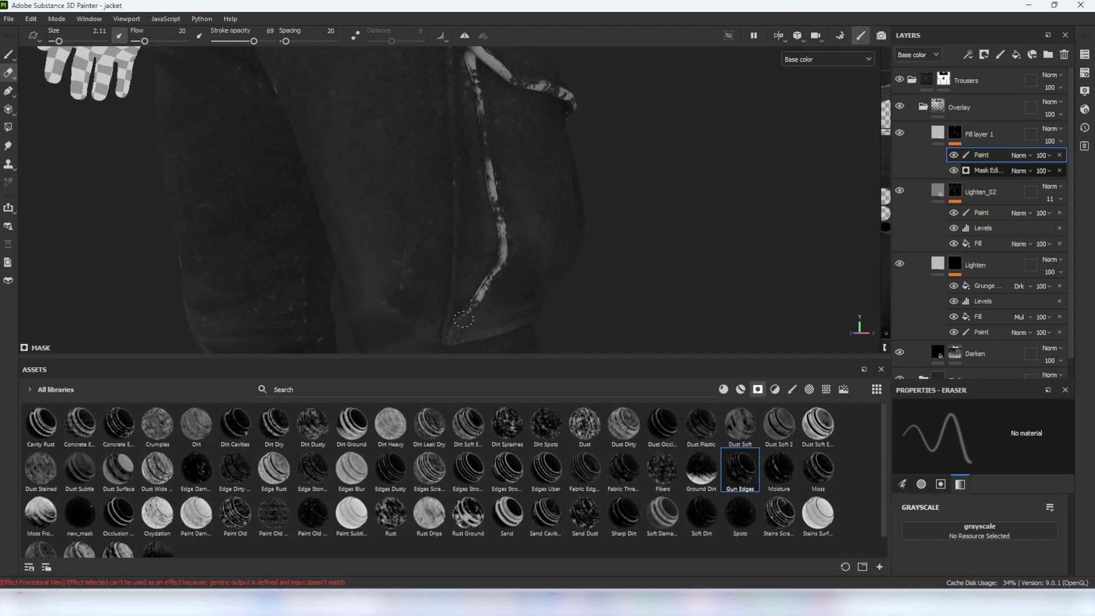
- Refine the edge wear in the Mask Editor and touch up the opposite cargo pocket's edges with the paint effect
mouse_move(513, 200)
alt+mouse_down()
mouse_move(382, 219)
mouse_move(500, 186)
alt+mouse_up()
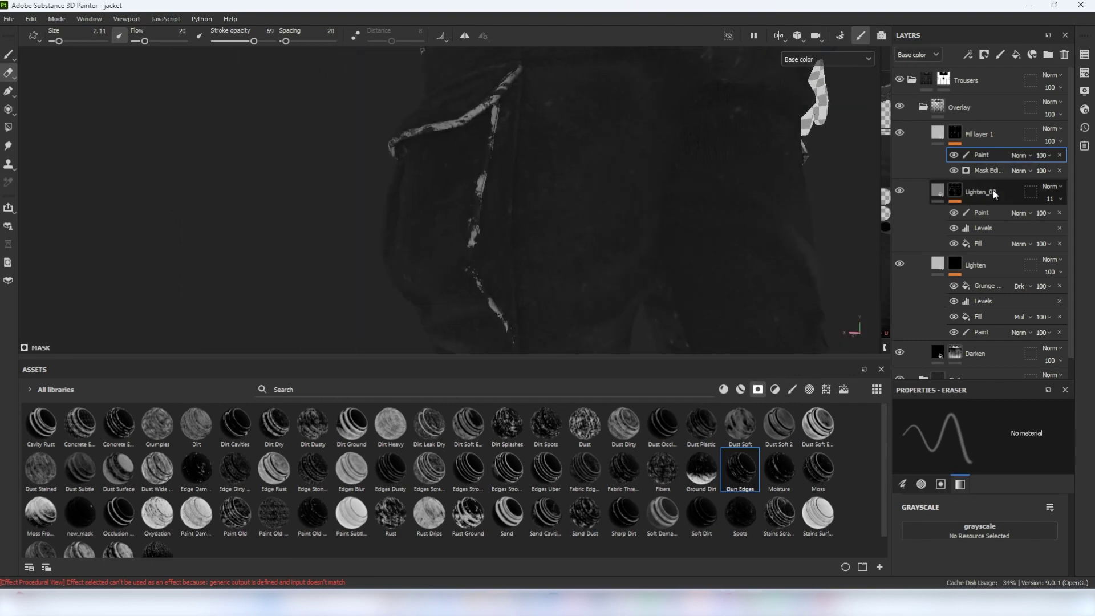
click(989, 170)
alt+right_drag(707, 188, 650, 188)
mouse_move(571, 171)
alt+mouse_down()
mouse_move(700, 142)
mouse_move(621, 232)
mouse_move(516, 239)
alt+mouse_up()
alt+right_drag(515, 240, 576, 229)
click(982, 155)
mouse_move(508, 192)
alt+mouse_down()
mouse_move(468, 188)
mouse_move(570, 205)
mouse_move(487, 172)
mouse_move(490, 199)
alt+mouse_up()
alt+drag(614, 178, 572, 186)
scroll(572, 186, down, 4)
scroll(572, 186, up, 3)
- Set the base color of the edge-wear Fill layer 1 to the dark grey 535353
click(938, 132)
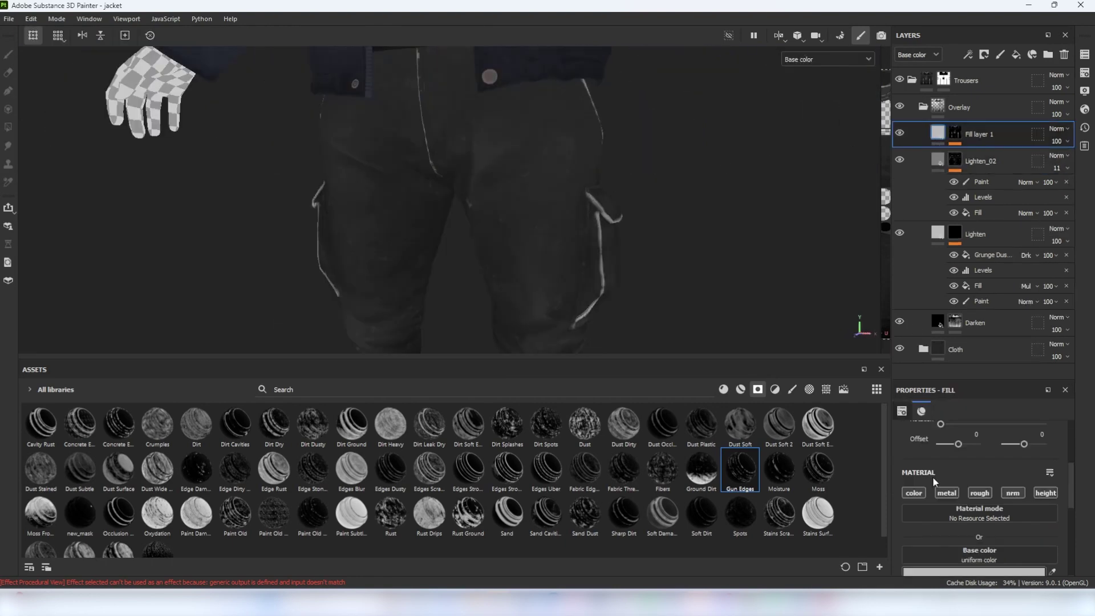
scroll(941, 513, down, 1)
click(940, 539)
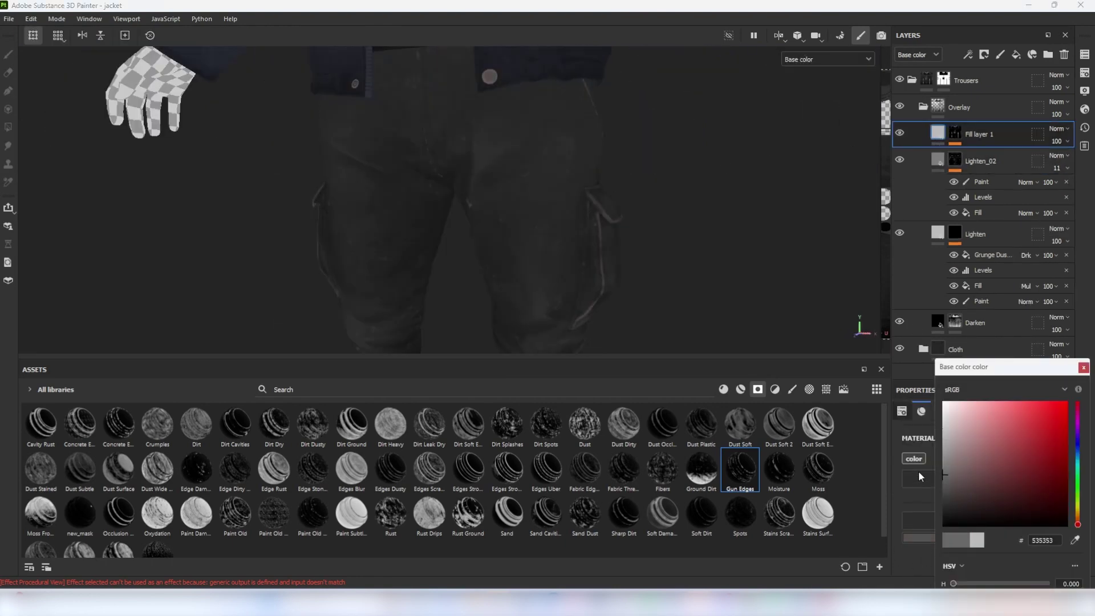
- Darken the base color of the edge-wear Fill layer 1 to the grey 464646
drag(920, 473, 919, 471)
alt+drag(693, 274, 548, 205)
scroll(631, 217, up, 3)
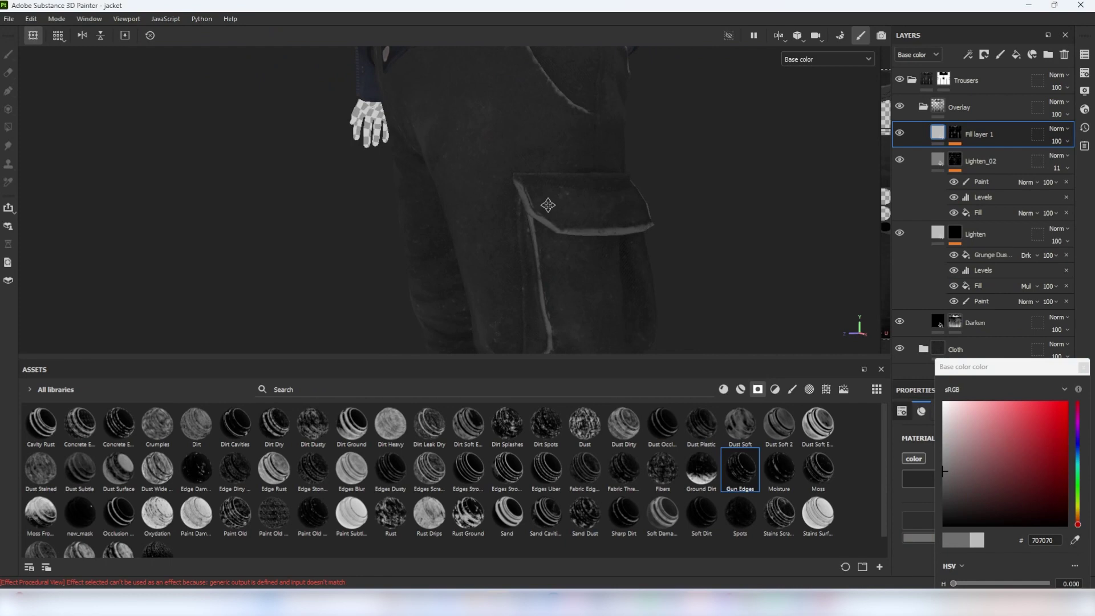
scroll(547, 204, up, 3)
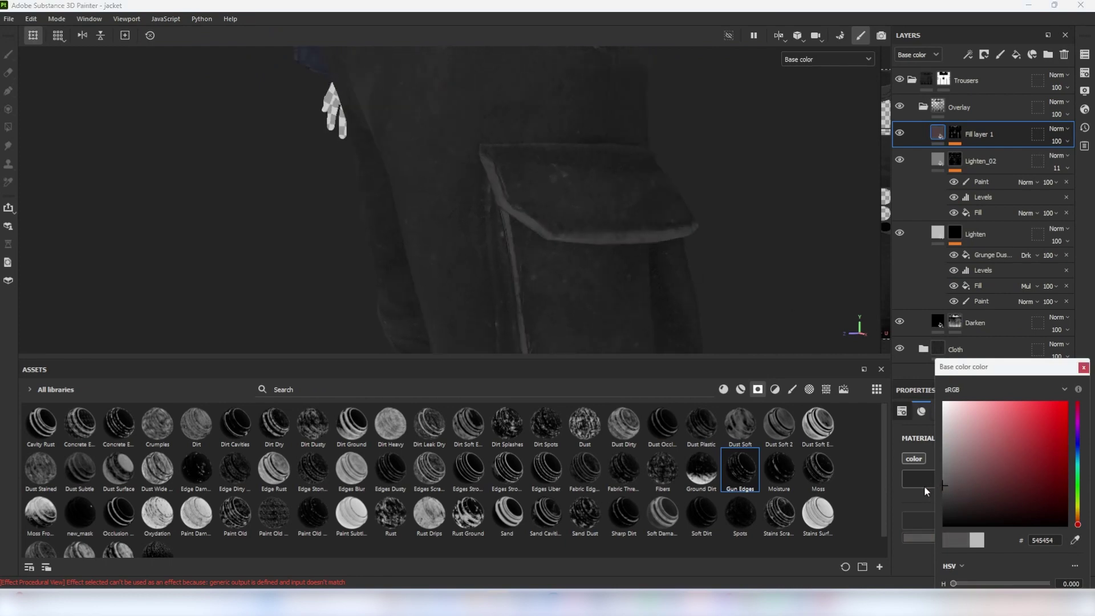
drag(909, 475, 899, 483)
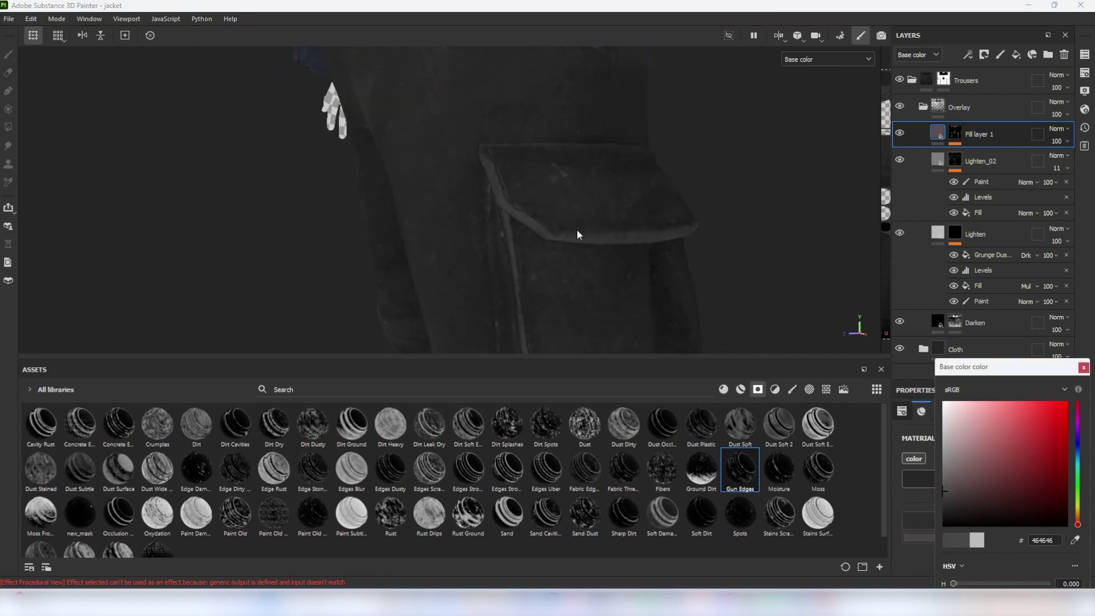
- Examine the trousers' edge wear from several sides, first in the base color view and again in the material view
scroll(578, 235, down, 5)
alt+drag(578, 235, 623, 254)
key(Tab)
alt+drag(530, 245, 783, 219)
scroll(587, 247, down, 3)
alt+drag(587, 246, 660, 239)
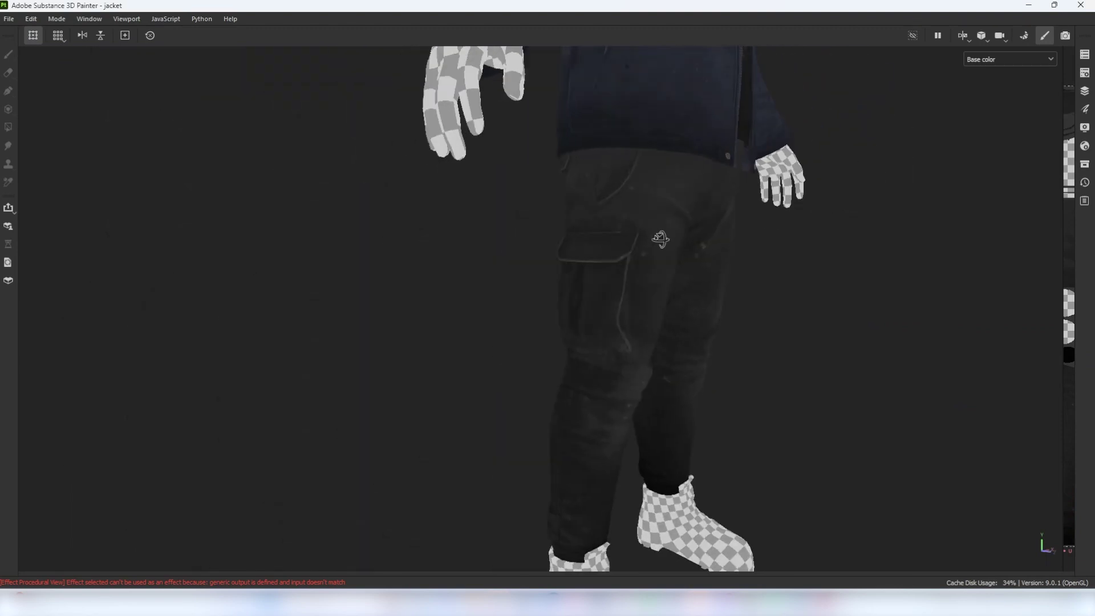
scroll(611, 247, up, 3)
key(m)
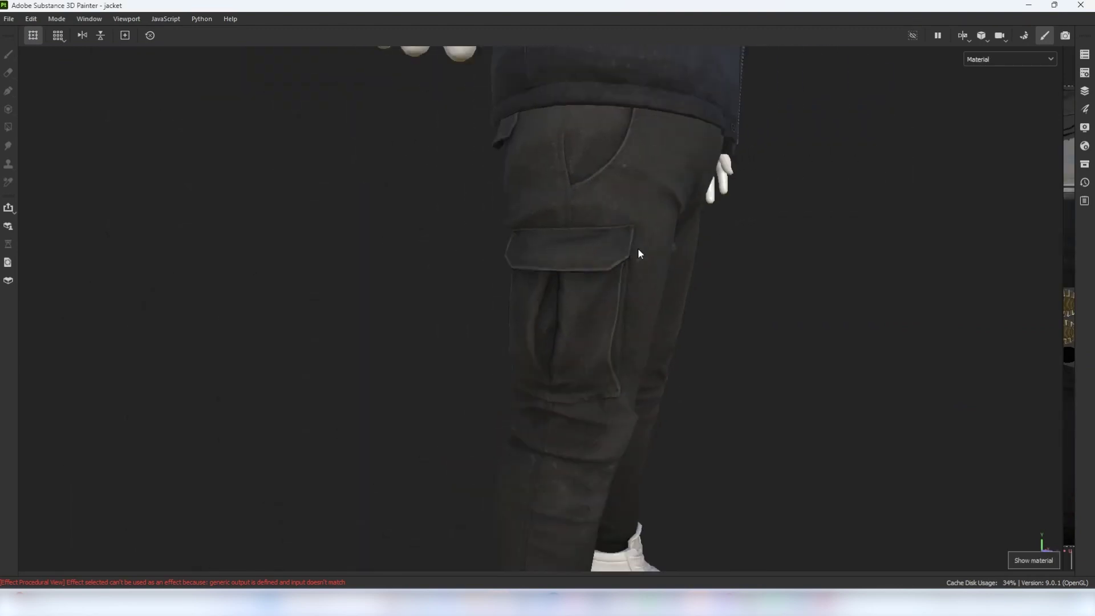
- Name the new fill layer Rough_Spots, limit it to the color and roughness channels, and set its base color to near-black
text(Rough_Spots)
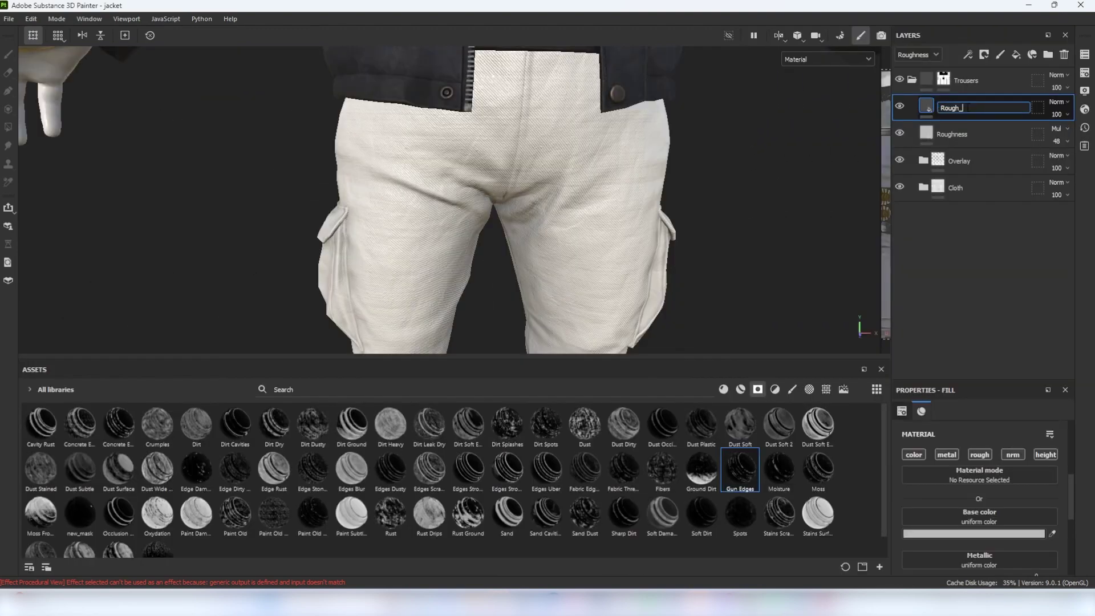
click(980, 455)
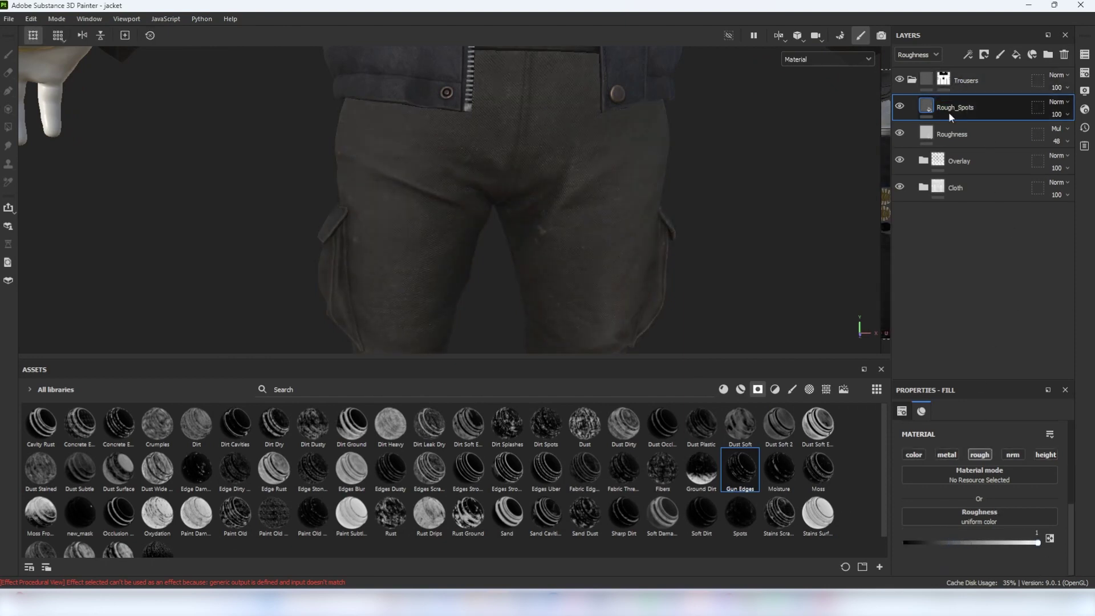
click(913, 456)
click(929, 532)
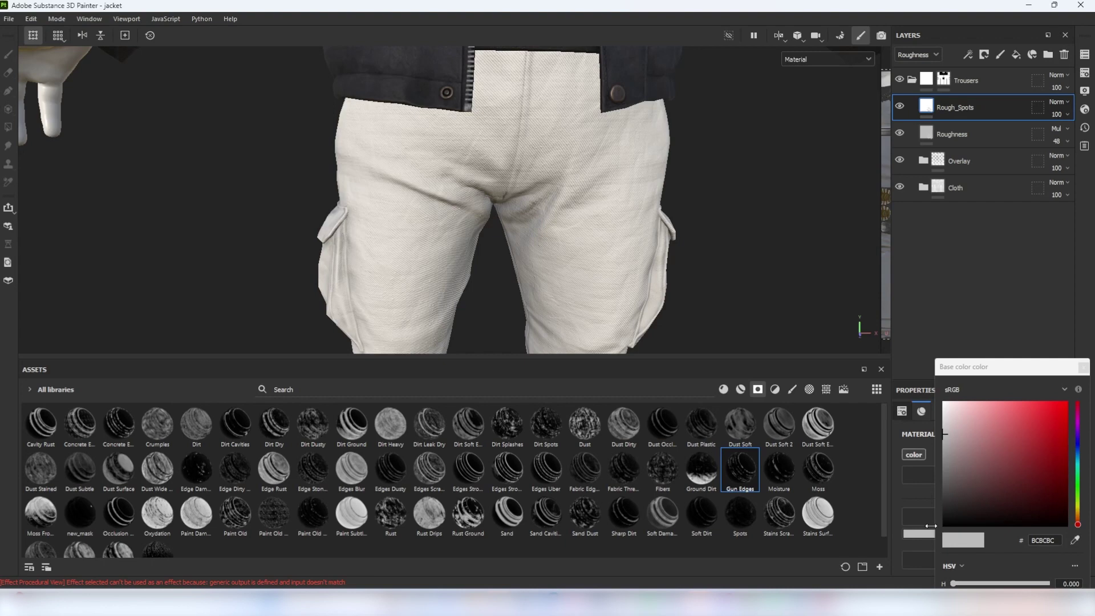
drag(929, 520, 927, 520)
click(979, 108)
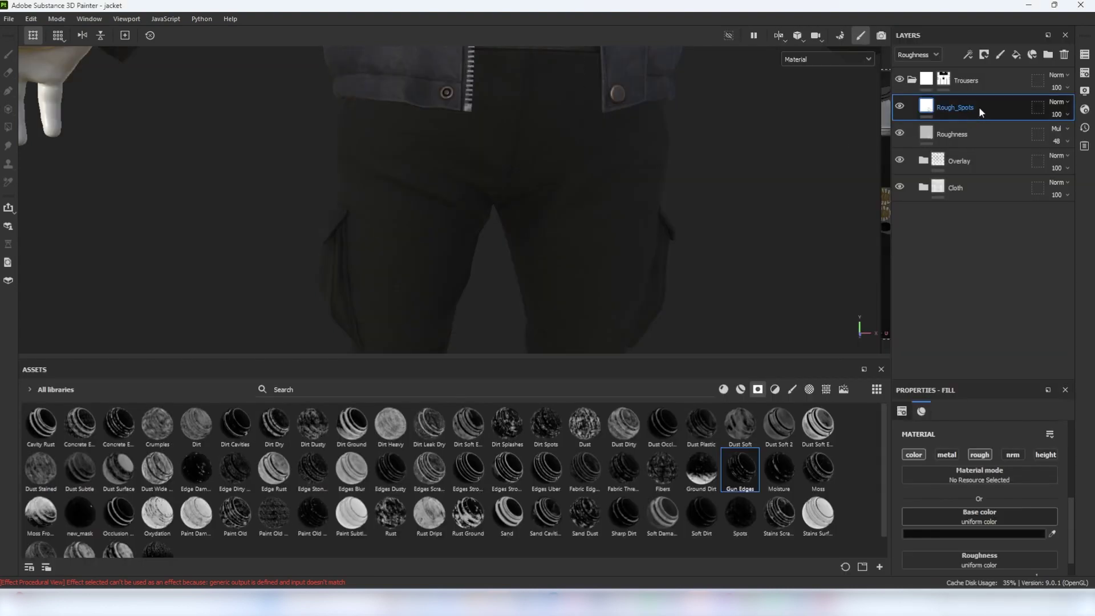
- Reduce the Rough_Spots layer's base color opacity to 8 and give the layer a black mask
click(925, 71)
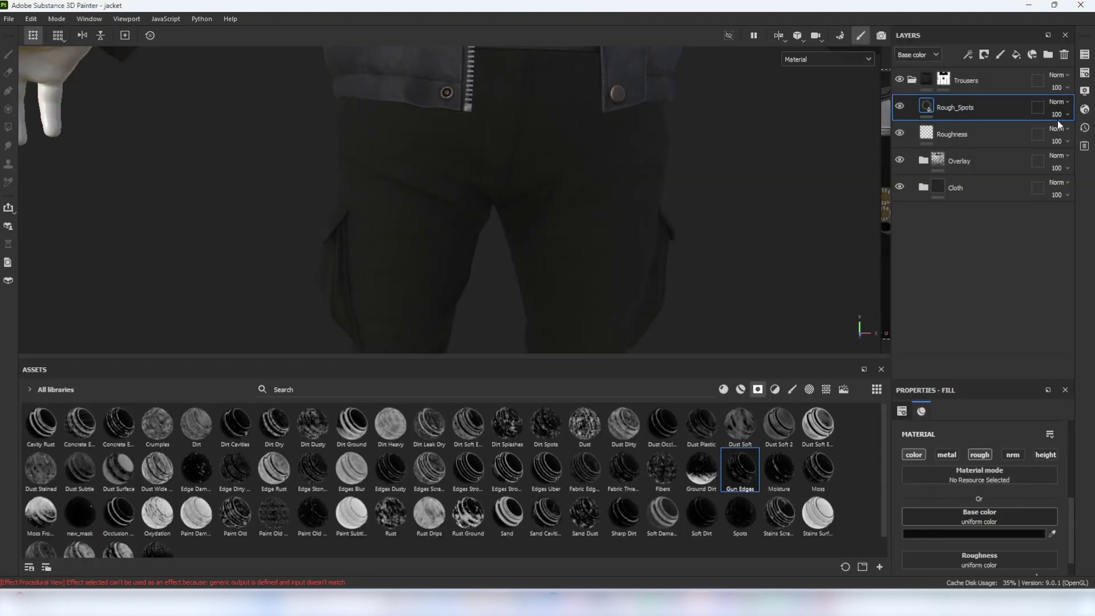
click(1060, 116)
drag(1053, 134, 1046, 135)
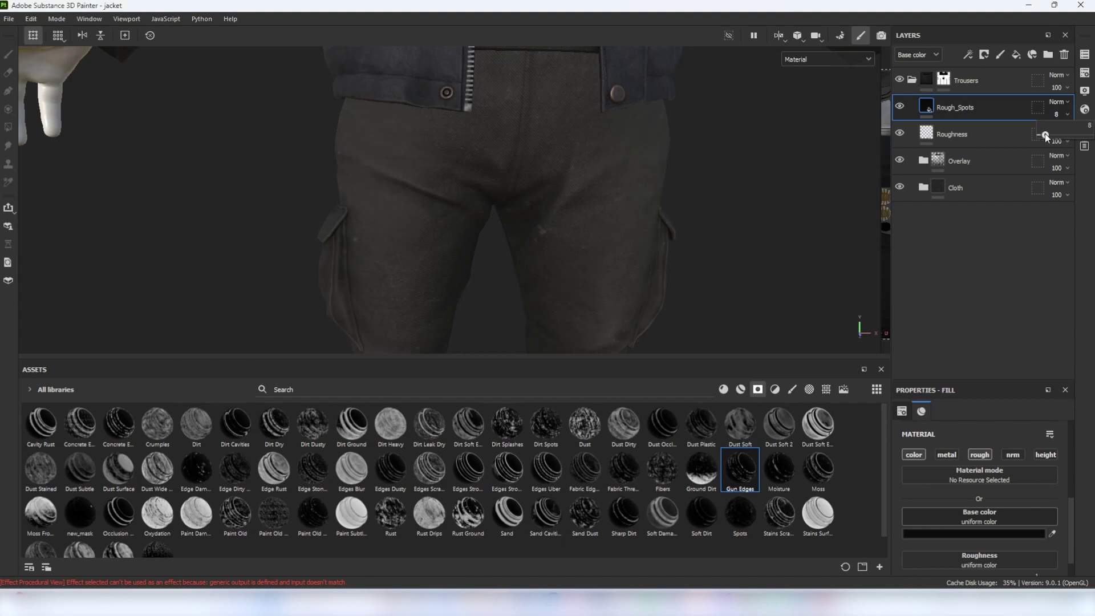
right_click(968, 106)
click(975, 22)
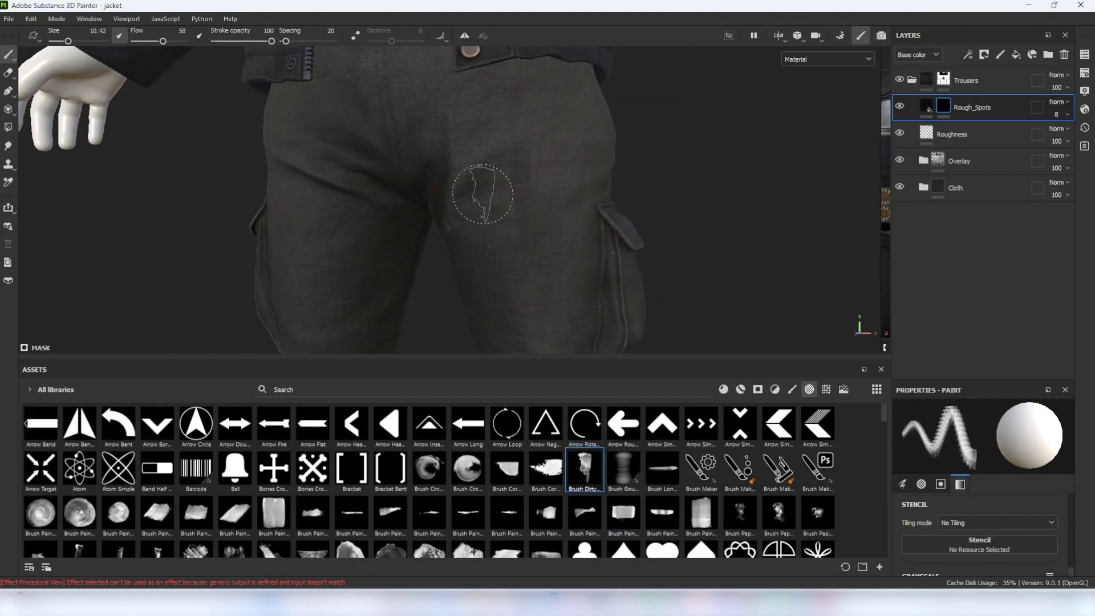
- Paint faint dirty spots on one upper thigh in the Rough_Spots mask with the Brush Dirty alpha at shrinking sizes, and soften them with the eraser
scroll(518, 177, up, 3)
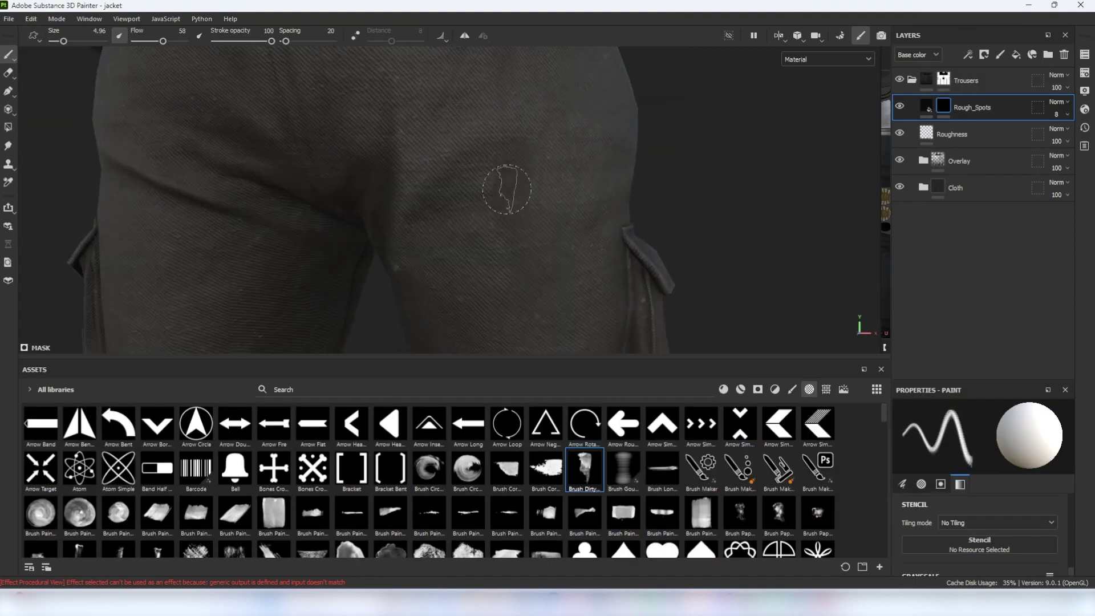
scroll(508, 190, down, 3)
scroll(517, 169, up, 3)
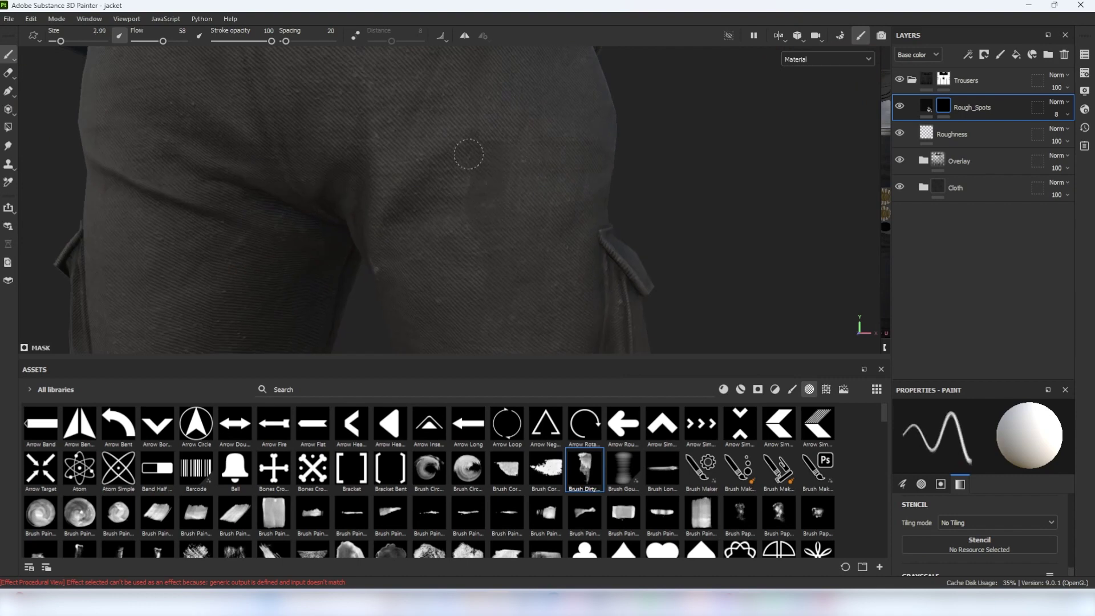
scroll(510, 156, down, 5)
scroll(490, 145, up, 5)
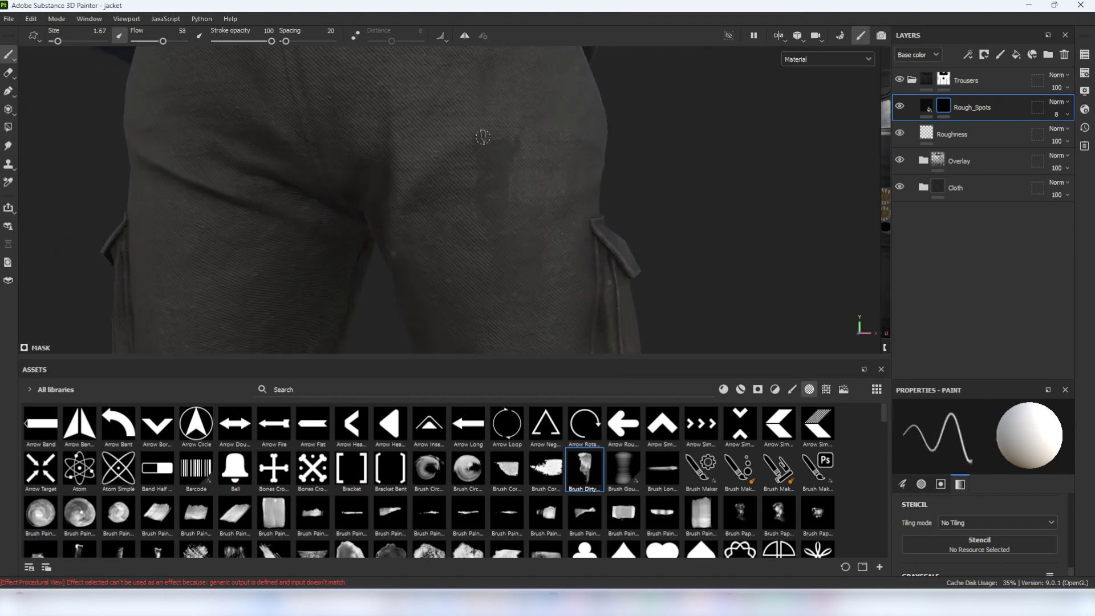
scroll(470, 149, down, 3)
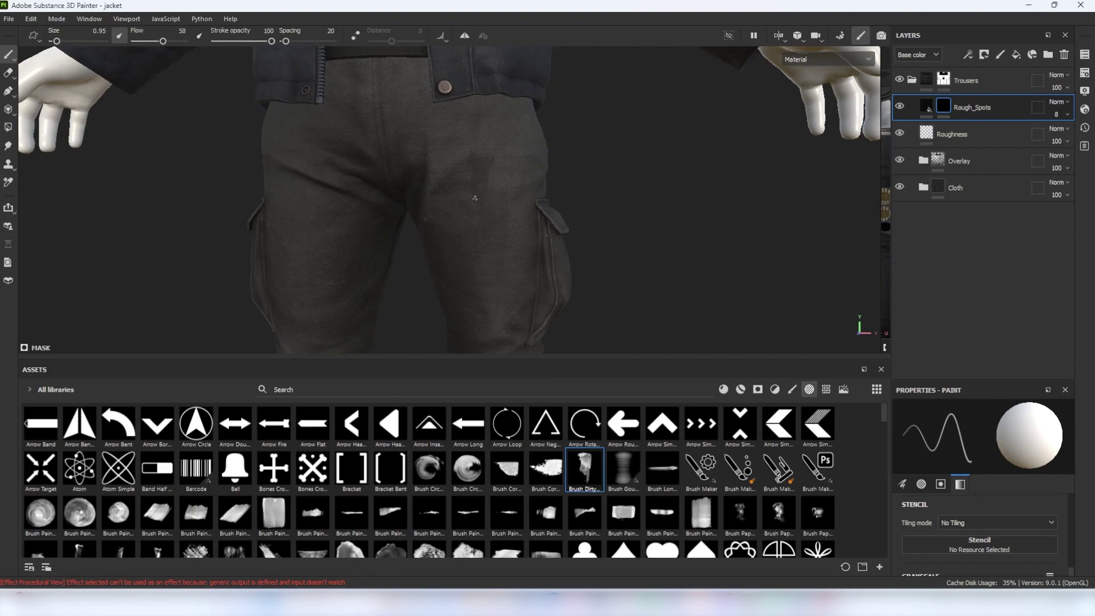
scroll(475, 198, down, 2)
scroll(516, 161, up, 5)
key(e)
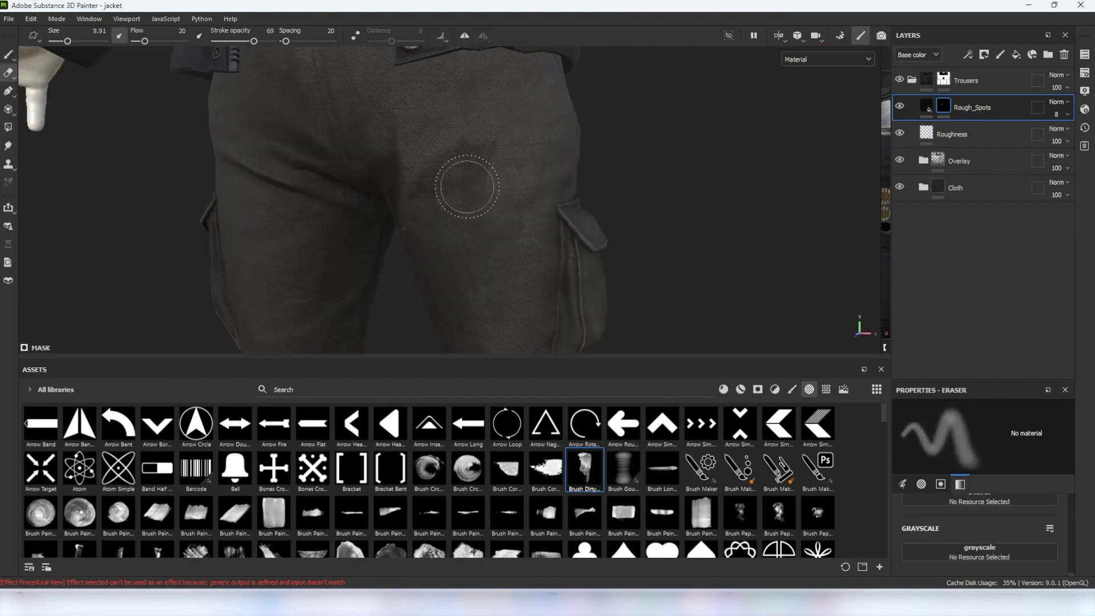
scroll(469, 217, down, 4)
- Select the Drop Splatter alpha and stamp large splatters on the upper thigh in the Rough_Spots mask
key(1)
scroll(442, 451, down, 5)
click(392, 458)
scroll(451, 172, up, 5)
alt+middle_drag(464, 123, 452, 167)
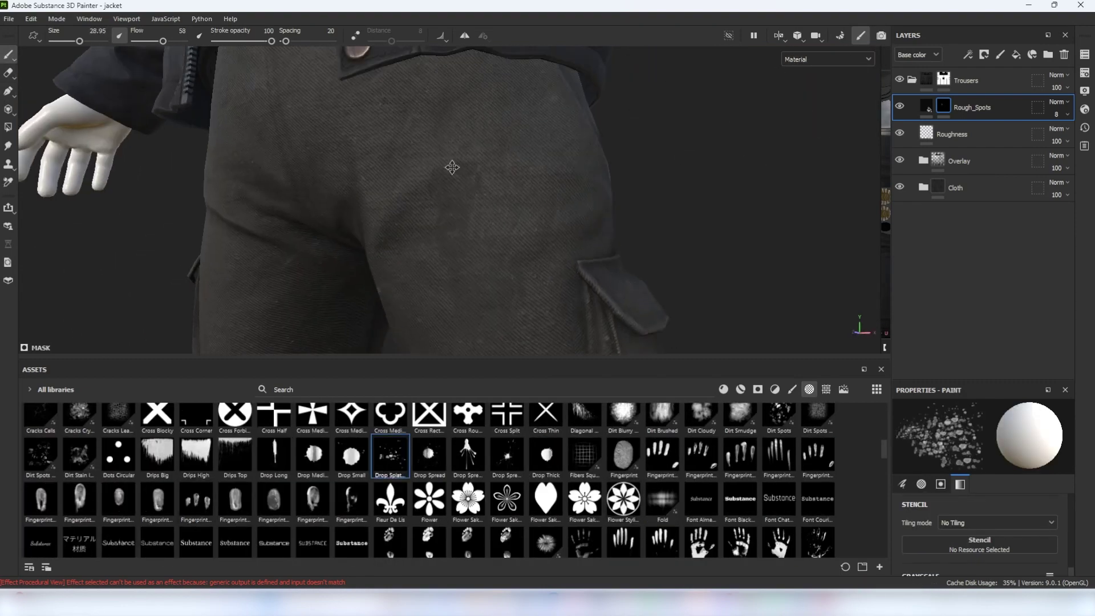
alt+drag(452, 167, 491, 167)
scroll(485, 167, down, 3)
- Switch the viewport to the roughness channel, refine the thigh splatters with eraser and brush, and add stamps with Kyle Brush Presets alpha 22
click(827, 59)
click(815, 91)
key(e)
scroll(514, 171, down, 2)
key(1)
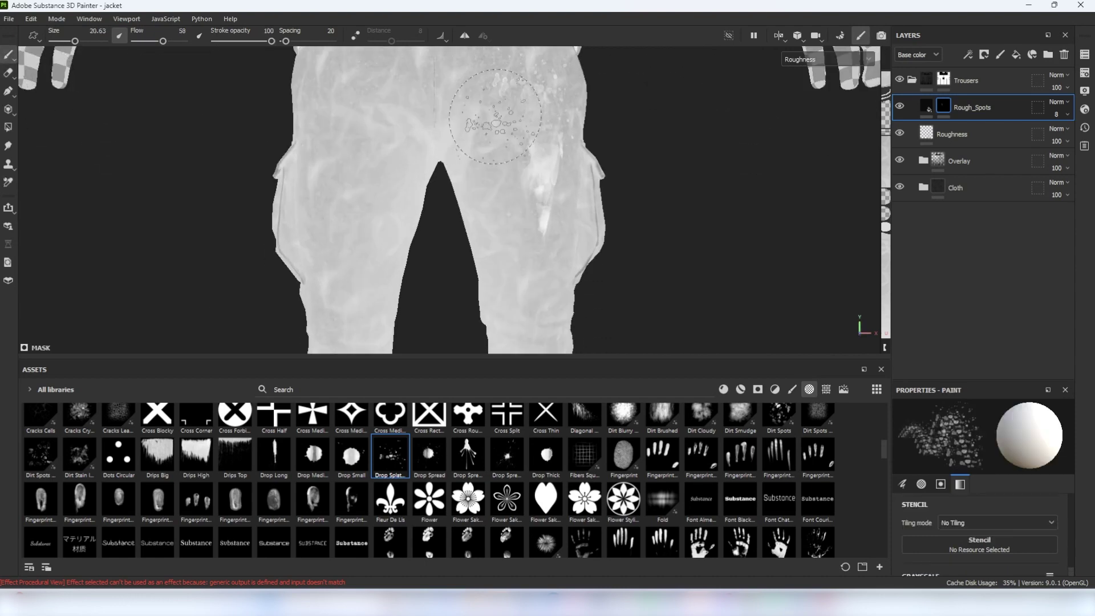
scroll(468, 490, down, 3)
click(468, 493)
click(780, 494)
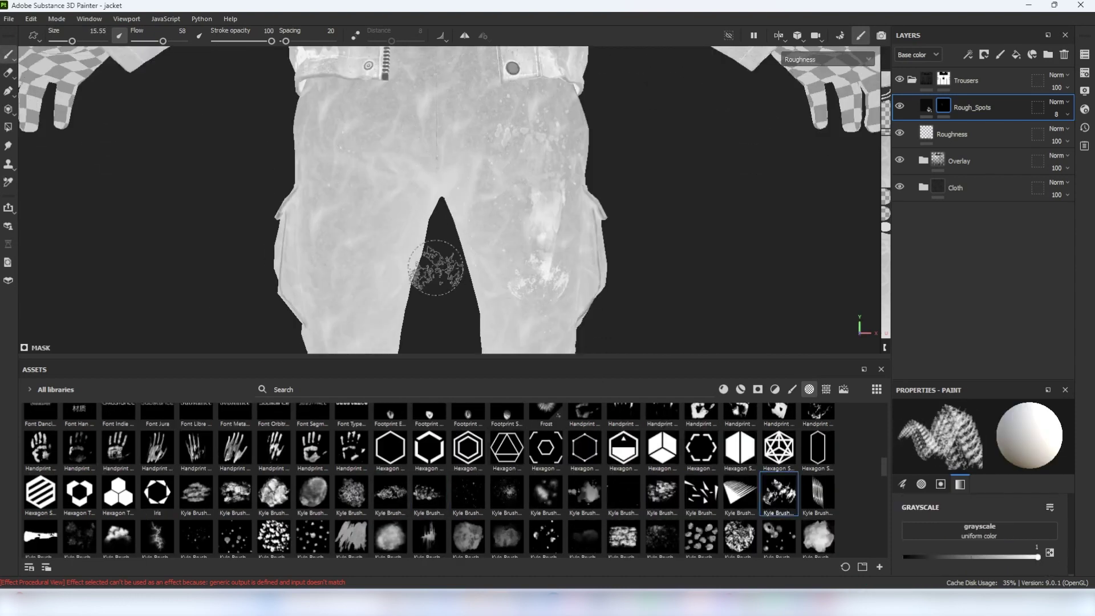
- Return to the material view, stamp a grainy Kyle Brush alpha on the opposite thigh beside the cargo pocket, and soften it with the eraser
key(m)
scroll(508, 206, up, 3)
ctrl+right_drag(513, 201, 388, 171)
mouse_move(286, 171)
alt+middle_down()
mouse_move(361, 195)
mouse_move(456, 265)
alt+middle_up()
click(662, 494)
alt+drag(479, 172, 411, 173)
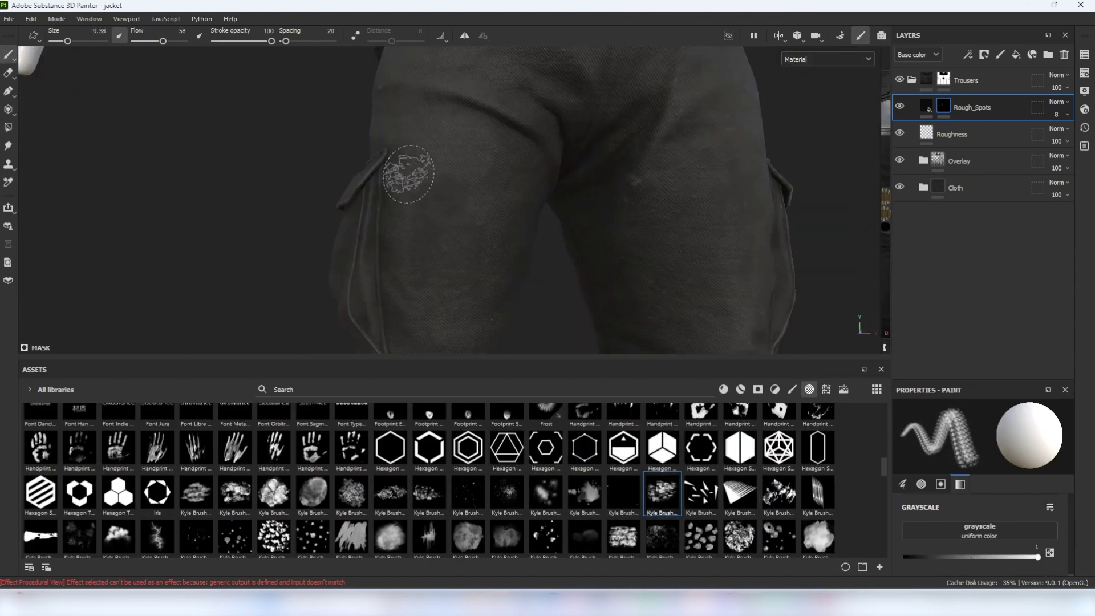
click(412, 175)
scroll(419, 188, down, 2)
key(e)
mouse_move(457, 246)
alt+mouse_down()
mouse_move(386, 262)
mouse_move(456, 251)
alt+mouse_up()
key(1)
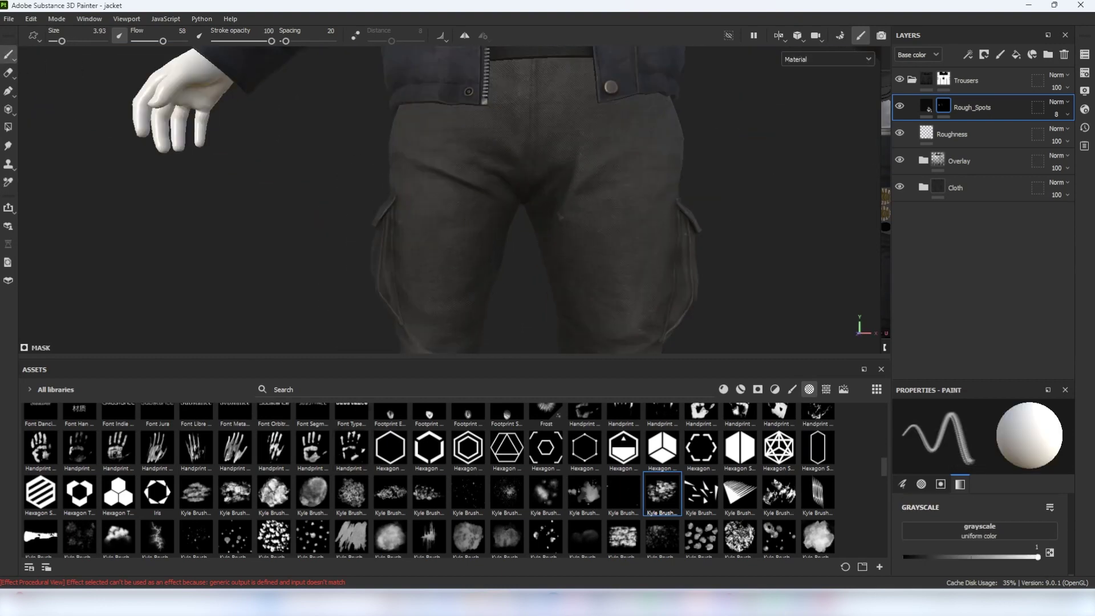
- Add rough spots on the front of the trousers in the Rough_Spots mask with Kyle Brush Presets alpha 22
click(773, 498)
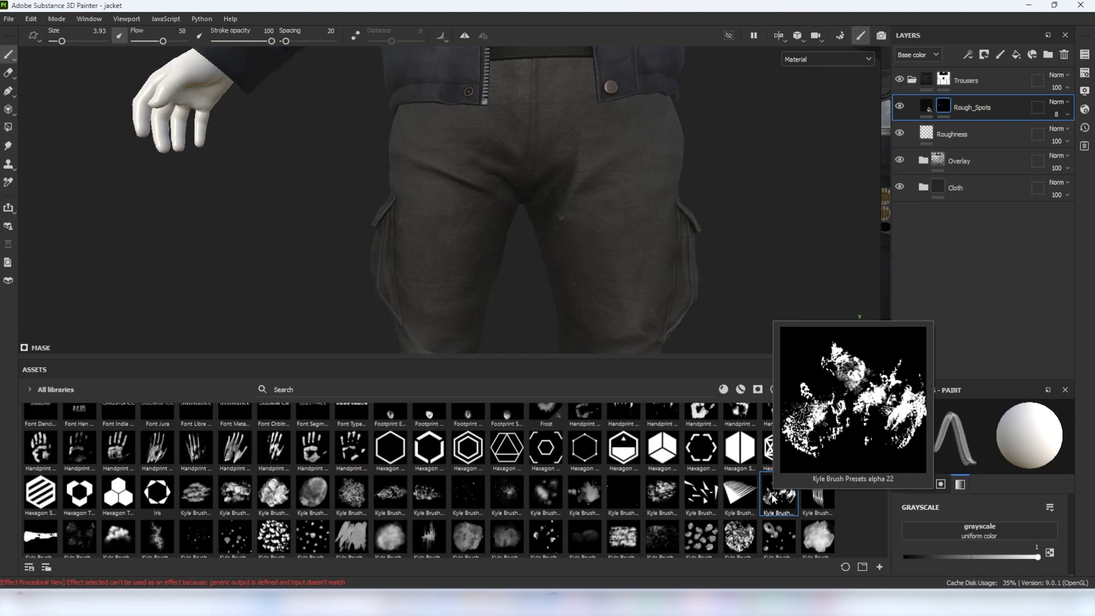
scroll(465, 164, up, 2)
scroll(465, 194, up, 3)
ctrl+right_drag(474, 203, 463, 179)
scroll(465, 203, down, 3)
scroll(816, 422, down, 3)
- Paint soft spots across the upper thighs with a cloud-like Kyle Brush alpha at flow 33 and fade them with the eraser
click(817, 411)
scroll(472, 178, up, 2)
mouse_move(464, 179)
alt+mouse_down()
mouse_move(471, 196)
mouse_move(462, 186)
alt+mouse_up()
scroll(488, 196, down, 2)
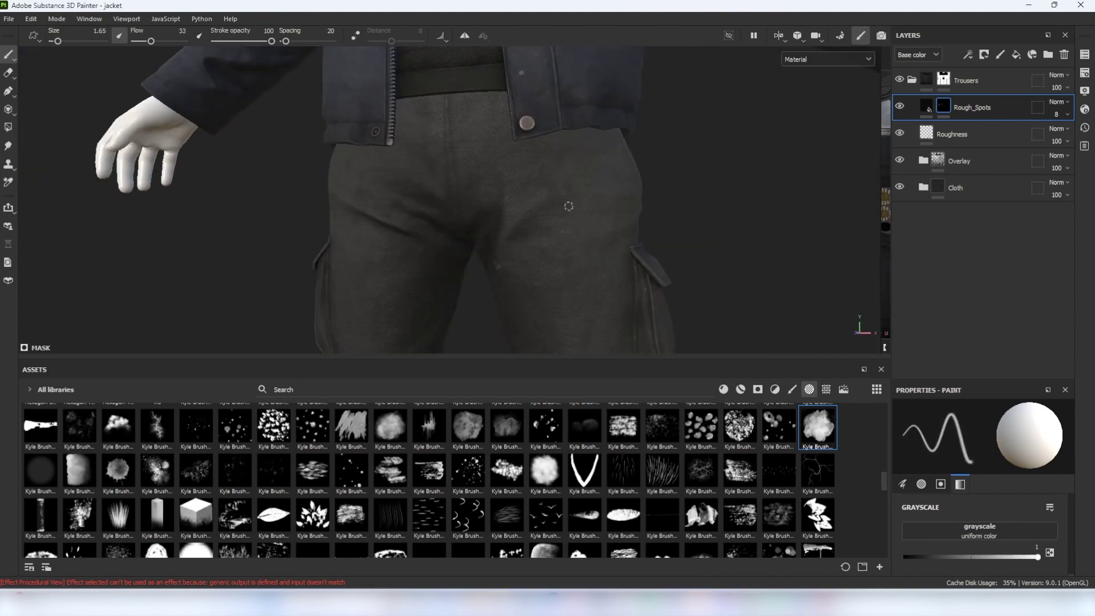
mouse_move(569, 206)
alt+mouse_down()
mouse_move(502, 211)
mouse_move(519, 205)
alt+mouse_up()
scroll(513, 205, down, 3)
key(2)
scroll(454, 174, up, 2)
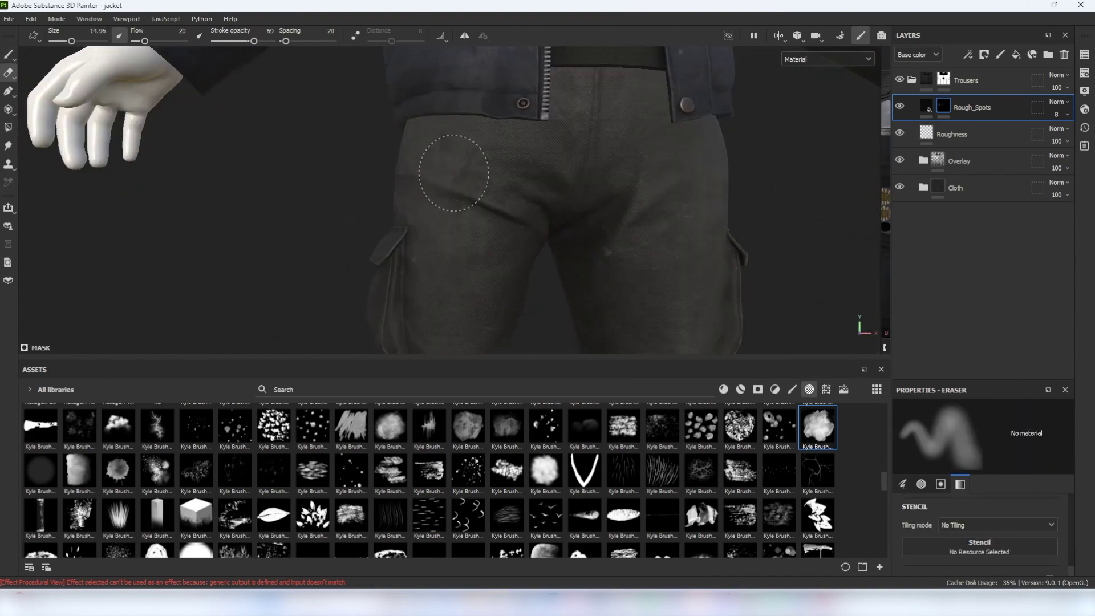
- Paint small spots on the lower thighs and around the knees in the Rough_Spots mask with a brush size of about 1.57
key(1)
alt+middle_drag(454, 174, 425, 215)
ctrl+right_drag(425, 215, 470, 259)
mouse_move(469, 259)
alt+middle_down()
mouse_move(438, 257)
mouse_move(527, 239)
alt+middle_up()
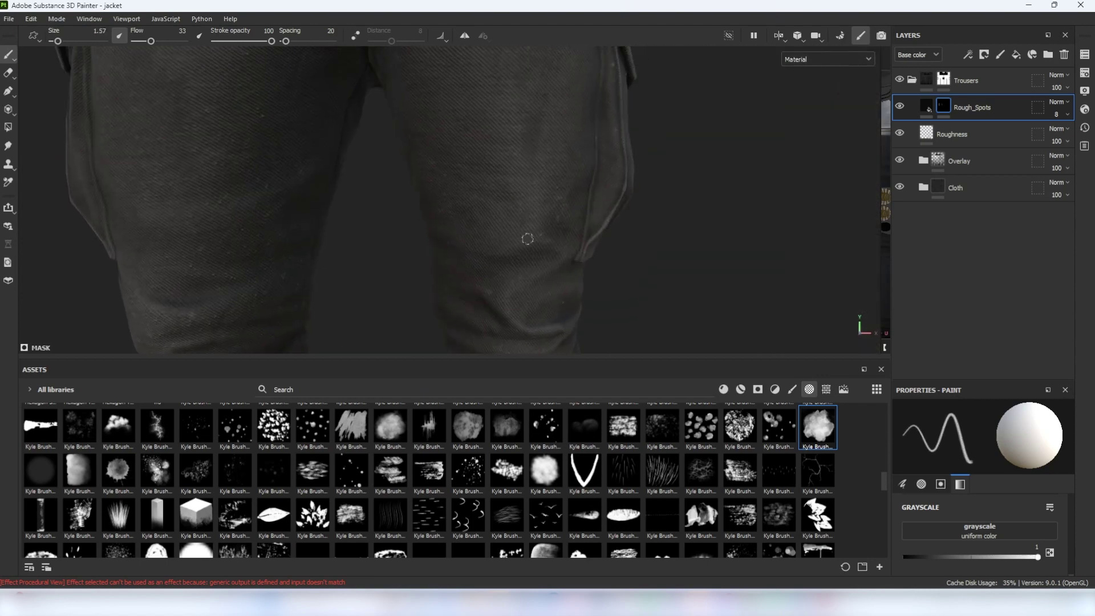
scroll(522, 228, down, 5)
alt+drag(506, 205, 425, 216)
scroll(590, 257, up, 4)
scroll(589, 257, down, 2)
mouse_move(588, 228)
ctrl+right_down()
mouse_move(594, 219)
mouse_move(574, 244)
ctrl+right_up()
- Paint small spots on the hips around the front pockets in the Rough_Spots mask with a brush size of about 1.4 to 2
scroll(576, 228, down, 2)
mouse_move(576, 216)
alt+mouse_down()
mouse_move(628, 190)
mouse_move(619, 140)
alt+mouse_up()
ctrl+right_drag(619, 140, 611, 137)
alt+drag(611, 137, 633, 134)
scroll(633, 135, up, 1)
alt+middle_drag(622, 135, 551, 151)
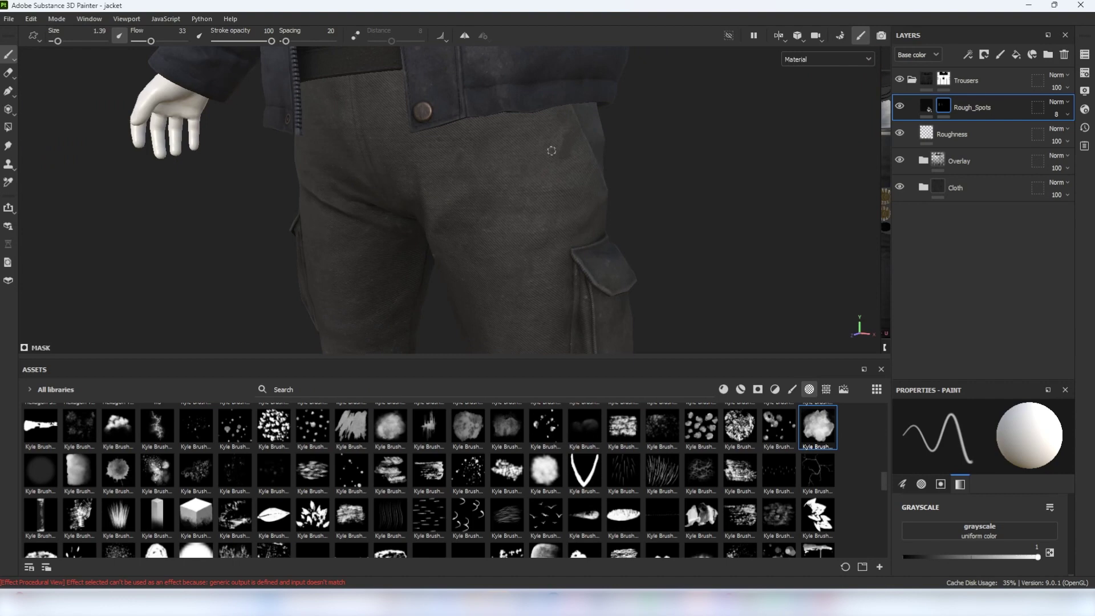
scroll(552, 150, down, 3)
alt+drag(552, 151, 594, 150)
alt+middle_drag(434, 122, 502, 117)
mouse_move(491, 114)
ctrl+right_down()
mouse_move(504, 115)
mouse_move(493, 117)
ctrl+right_up()
scroll(479, 132, up, 2)
- Enlarge the viewport and paint spots on the knees and lower legs in the Rough_Spots mask with a brush size of about 2.1 to 2.8
key(Tab)
scroll(504, 251, down, 3)
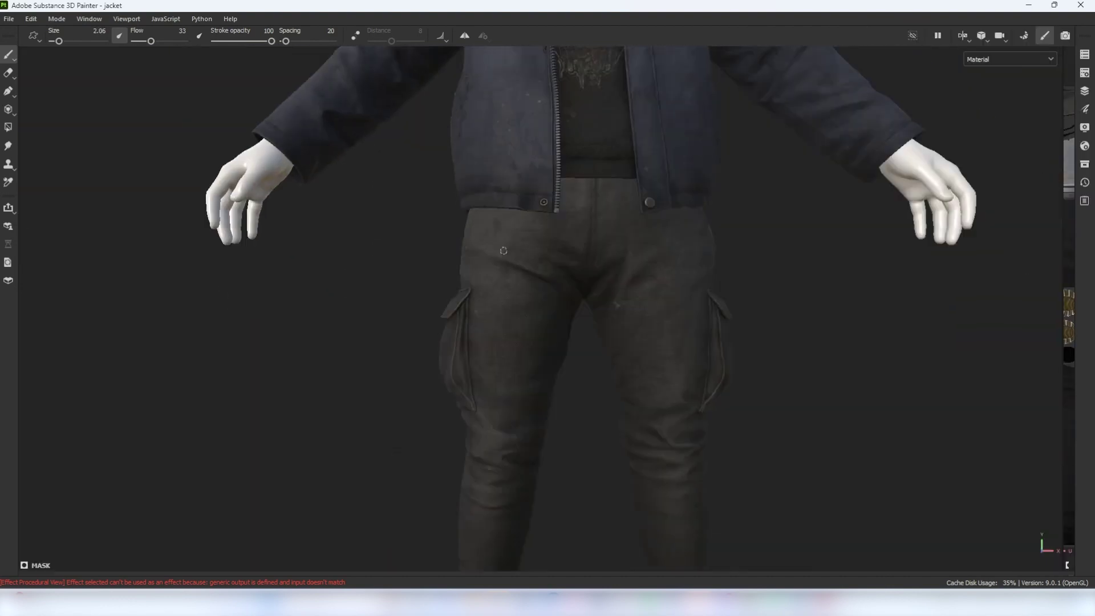
scroll(503, 250, down, 3)
scroll(559, 289, up, 4)
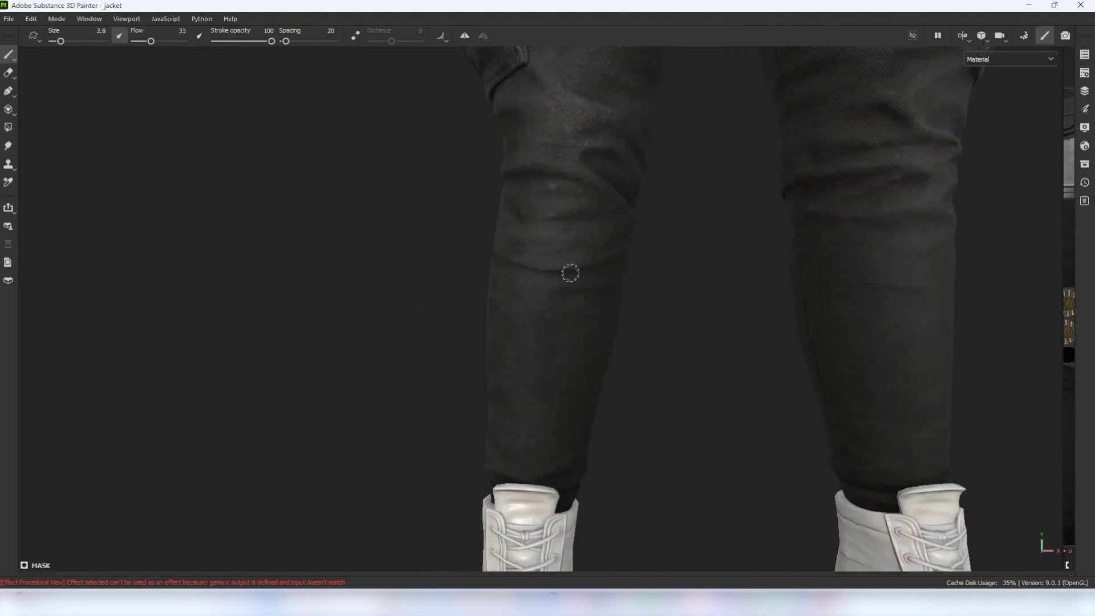
alt+middle_drag(571, 274, 569, 303)
scroll(516, 306, down, 3)
scroll(516, 309, up, 3)
alt+drag(515, 342, 616, 354)
mouse_move(627, 394)
ctrl+right_down()
mouse_move(648, 394)
mouse_move(628, 393)
ctrl+right_up()
scroll(649, 268, down, 4)
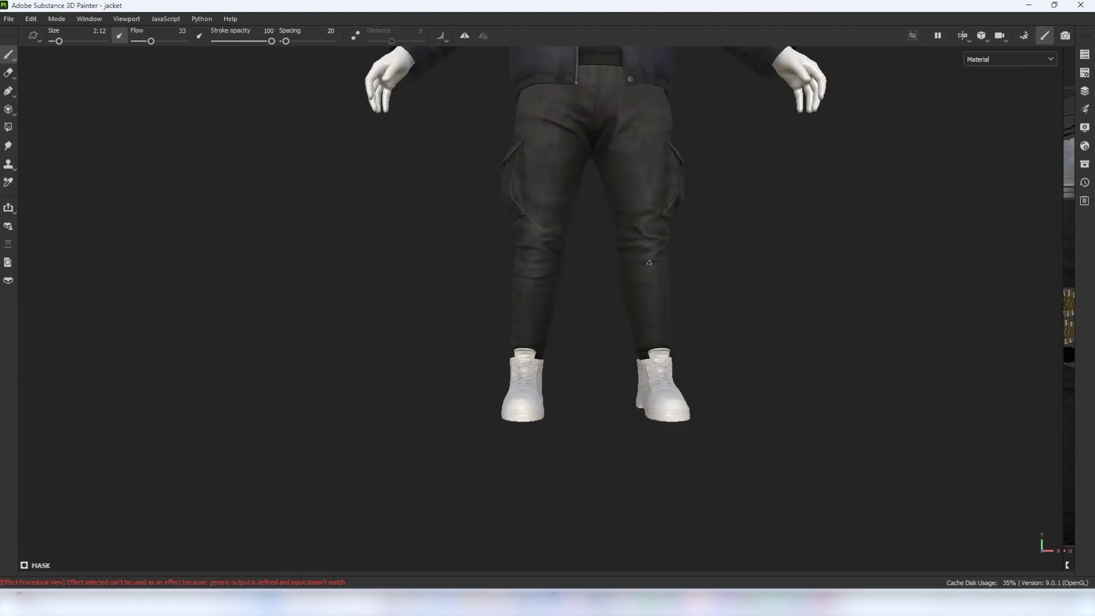
- Touch up the spots on the outer hip above the cargo pocket flap with a brush size of about 1.56
scroll(649, 263, up, 1)
scroll(498, 303, up, 5)
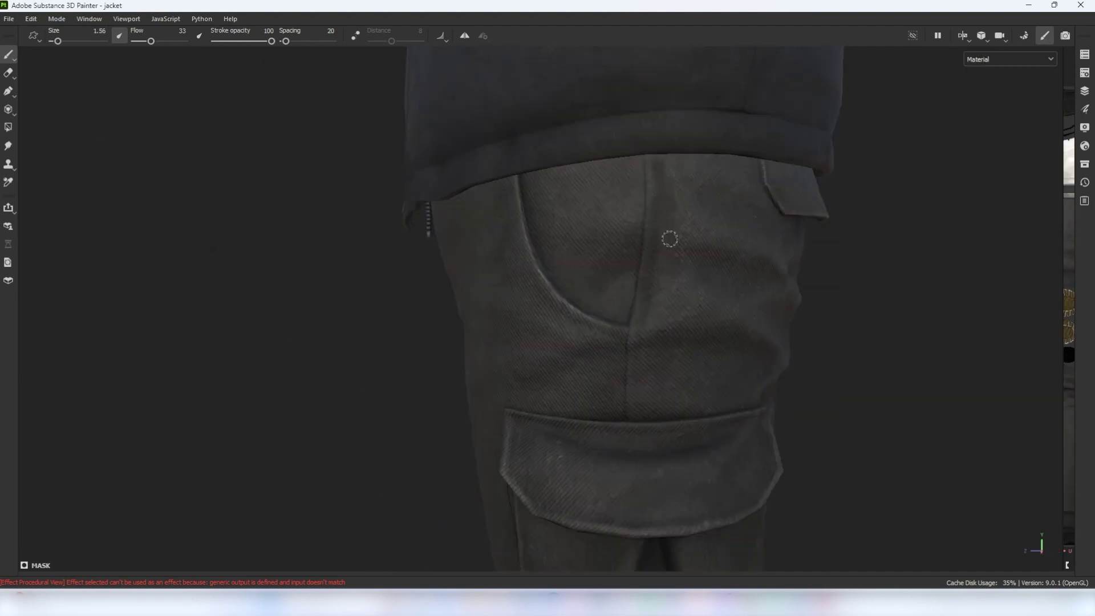
click(8, 73)
mouse_move(671, 239)
alt+mouse_down()
mouse_move(656, 217)
mouse_move(810, 211)
alt+mouse_up()
scroll(645, 207, down, 2)
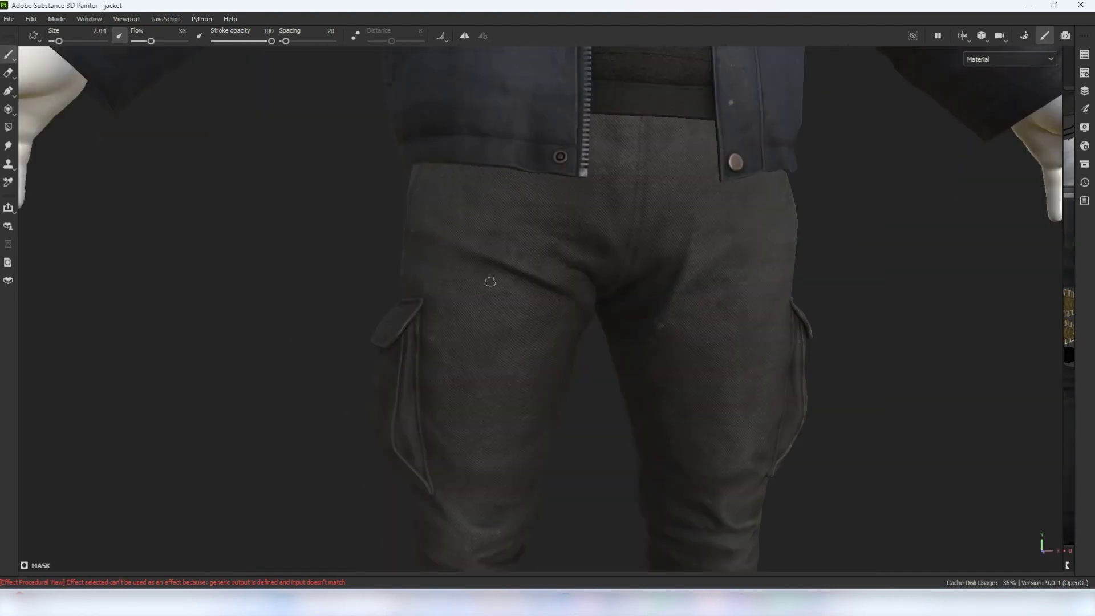
- Paint broader spots on the front of the upper thigh in the Rough_Spots mask with brush sizes from about 7 down to 3.2
alt+drag(508, 322, 495, 291)
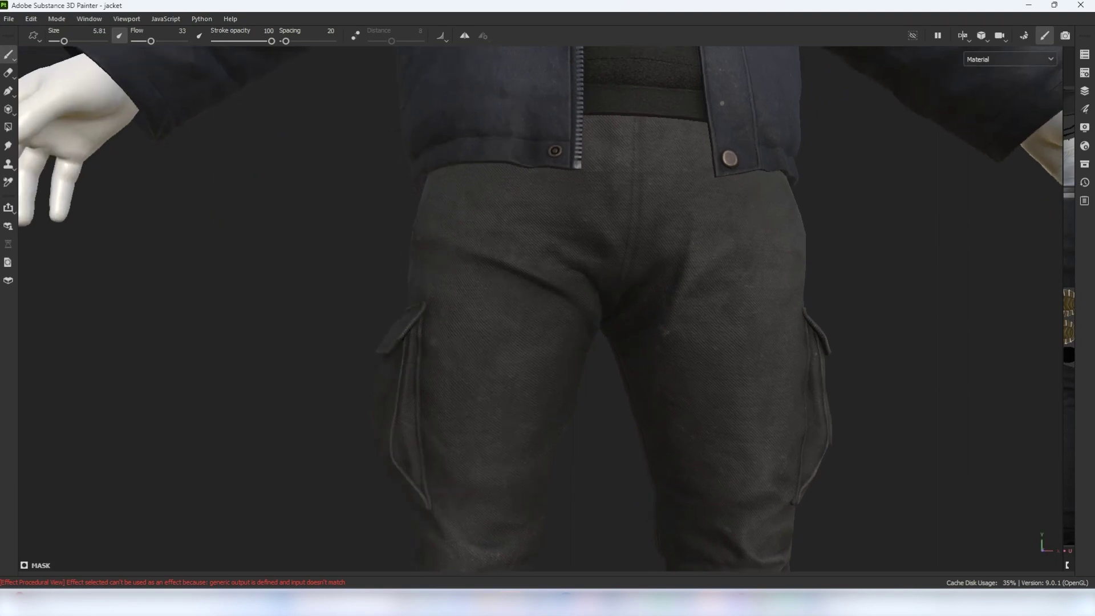
scroll(518, 338, down, 3)
scroll(524, 263, up, 3)
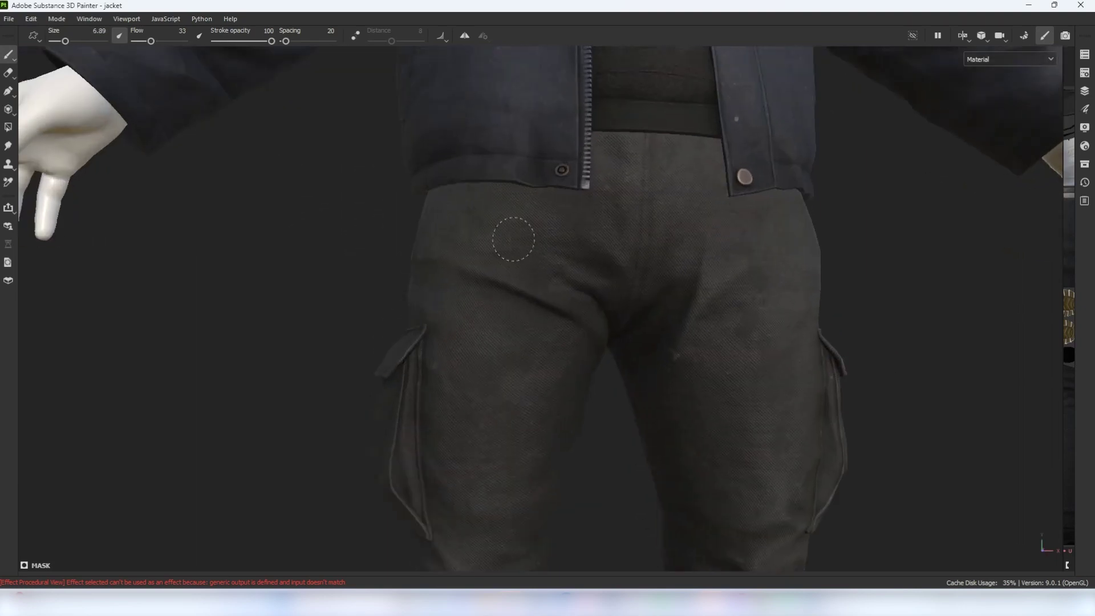
scroll(514, 237, down, 2)
alt+drag(514, 237, 472, 228)
ctrl+right_drag(528, 240, 516, 240)
alt+drag(520, 230, 551, 228)
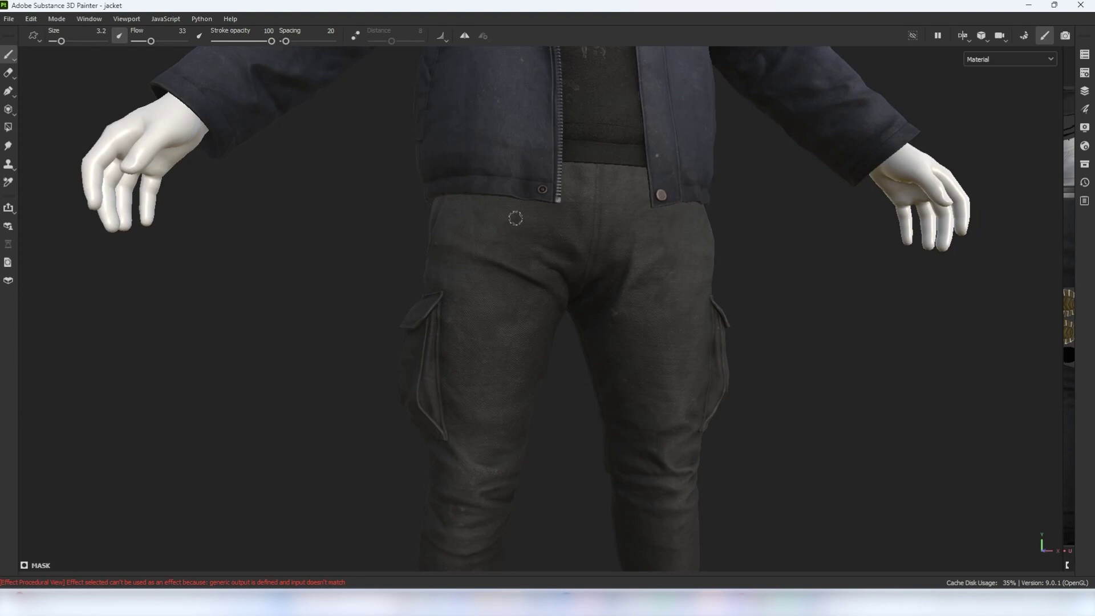
- Paint more spots across the front of the hips and thighs in the Rough_Spots mask with brush sizes from about 1.5 to 9.7
scroll(516, 218, up, 3)
scroll(521, 217, down, 3)
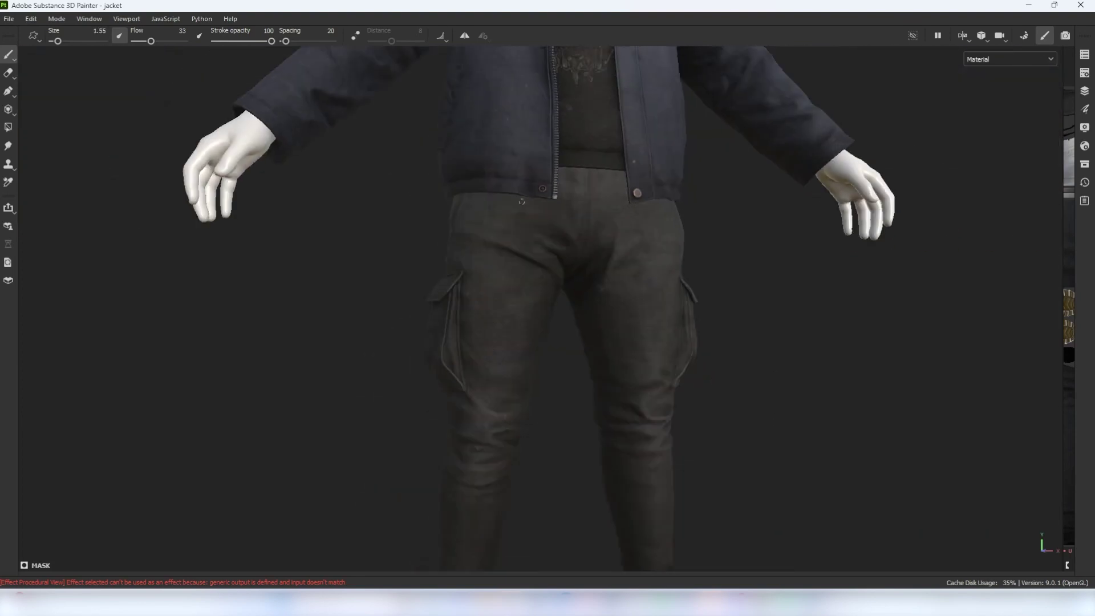
alt+drag(523, 300, 505, 285)
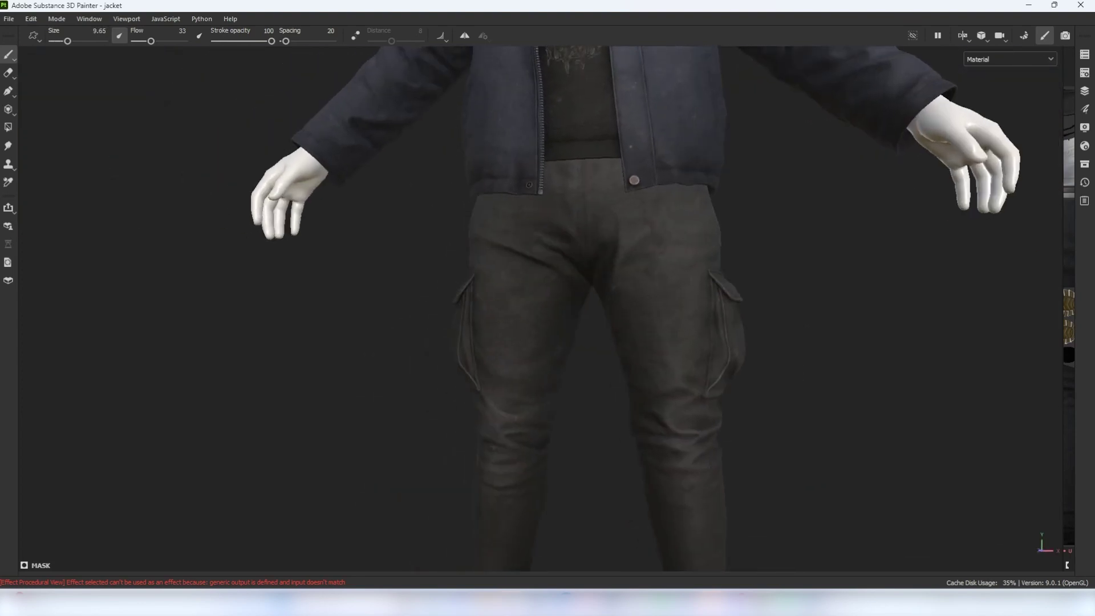
ctrl+right_drag(504, 285, 485, 285)
scroll(535, 288, up, 2)
scroll(532, 329, down, 3)
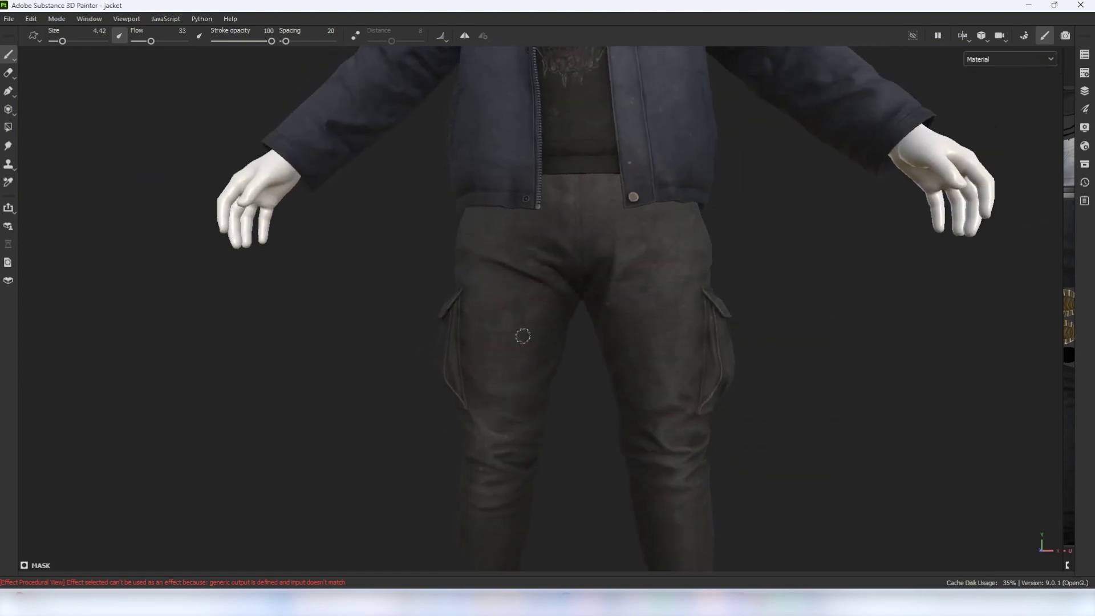
scroll(497, 361, up, 2)
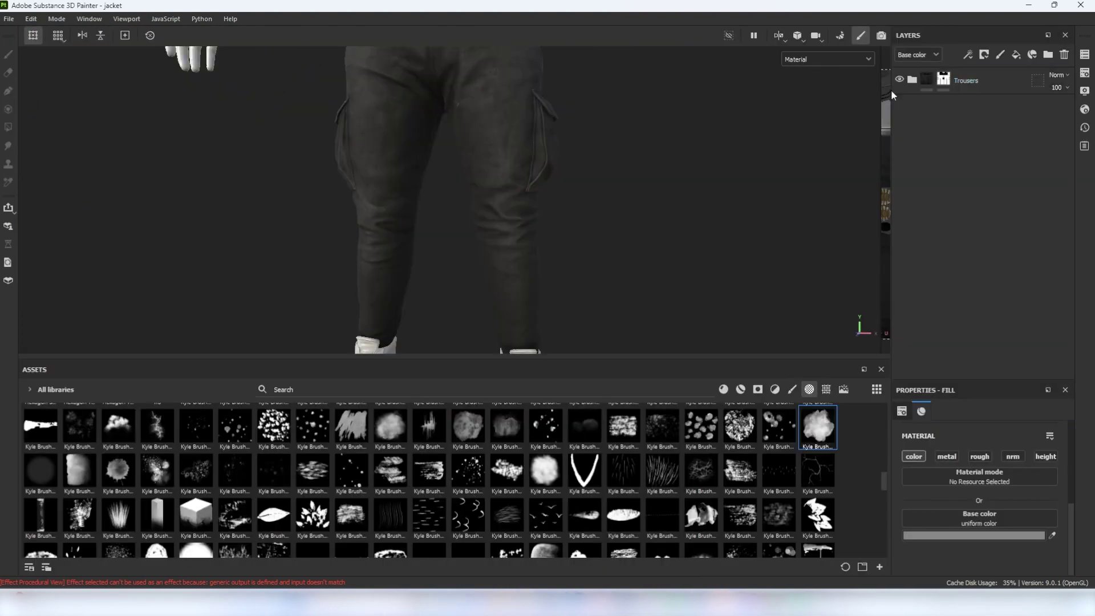
- Add a fill layer above the Trousers folder and give it a bitmap mask from the curvature map, searching for _CURVE
click(982, 78)
click(1016, 54)
right_click(958, 81)
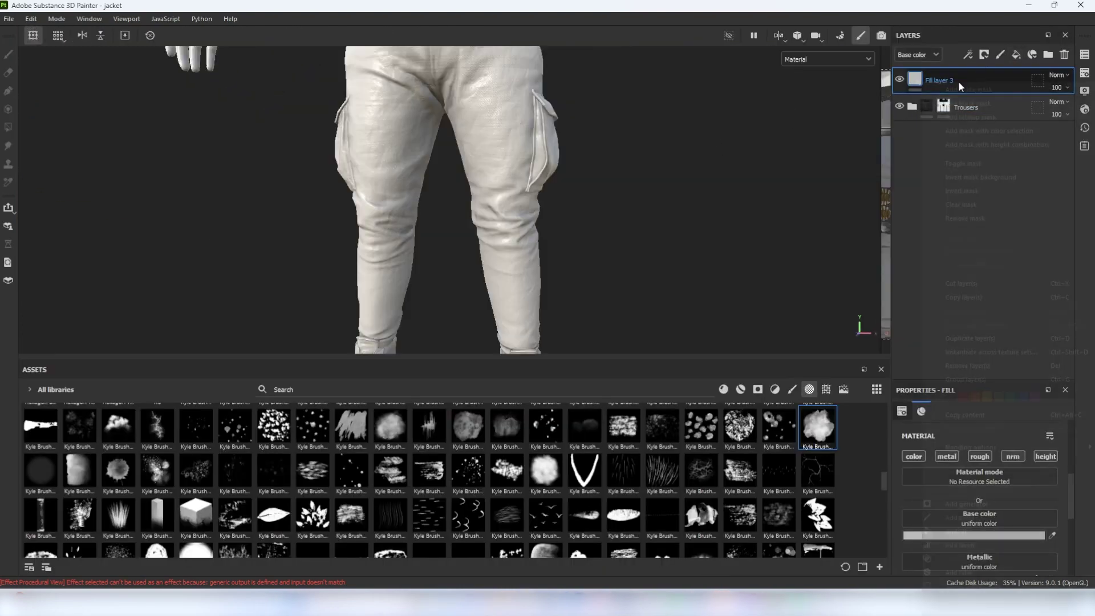
click(959, 117)
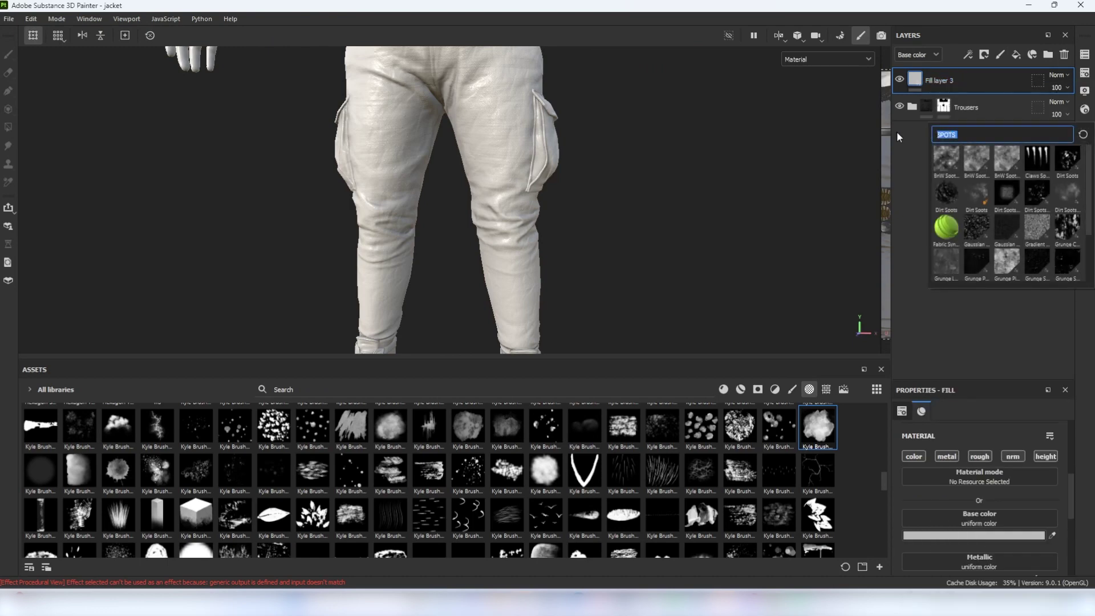
text(_CURVE)
click(943, 155)
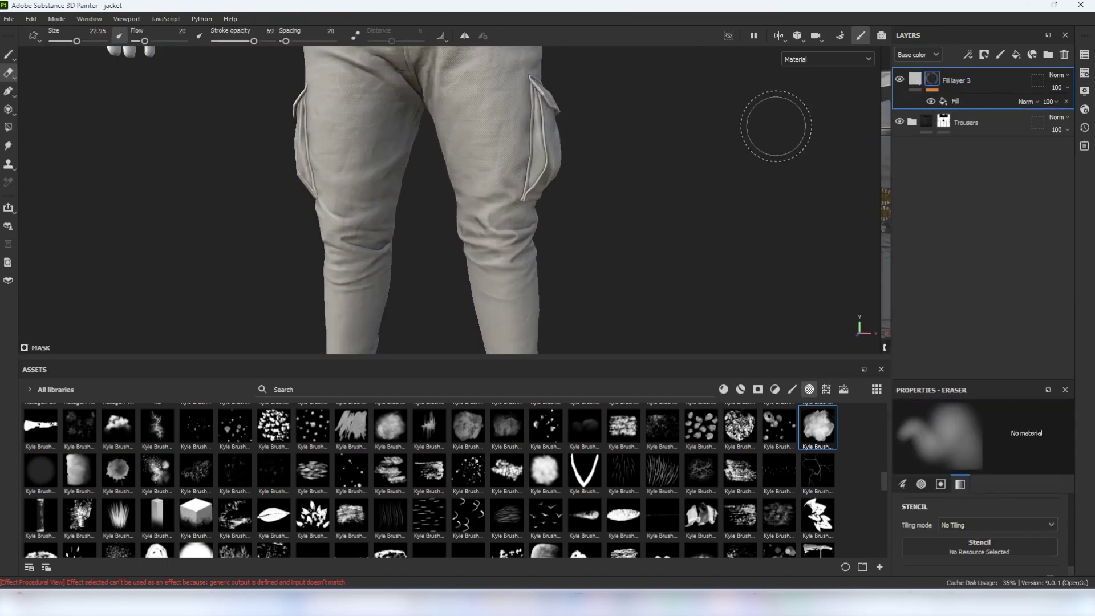
- Add a Levels effect to the curvature mask and restrict it to the raised edges, with midtone 10.062 and white input 0.688
right_click(939, 84)
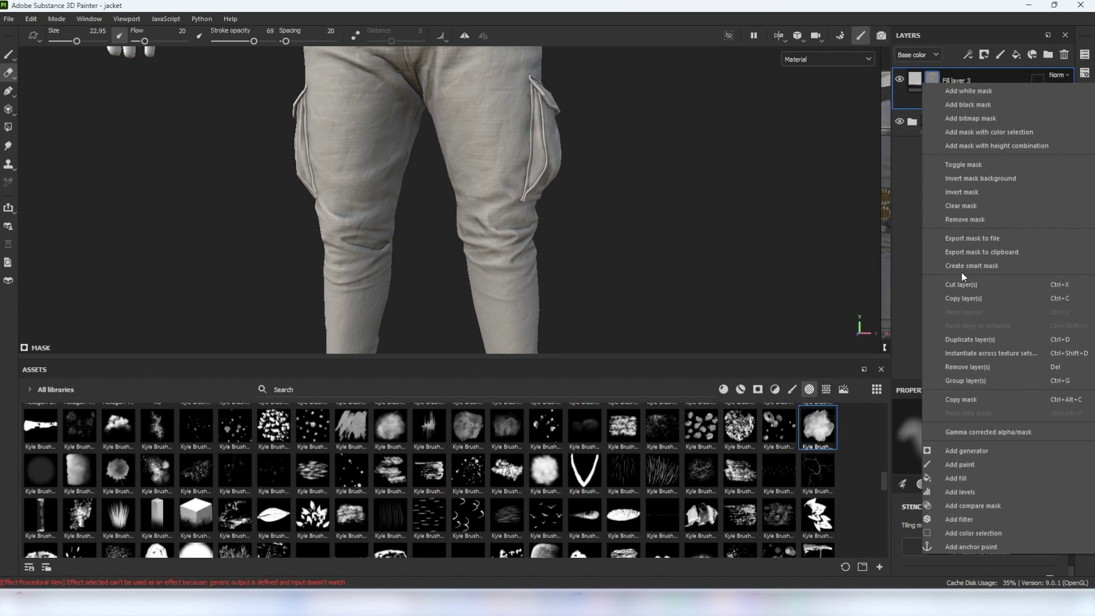
click(970, 491)
mouse_move(983, 438)
mouse_down()
mouse_move(1031, 444)
mouse_move(974, 440)
mouse_move(989, 440)
mouse_up()
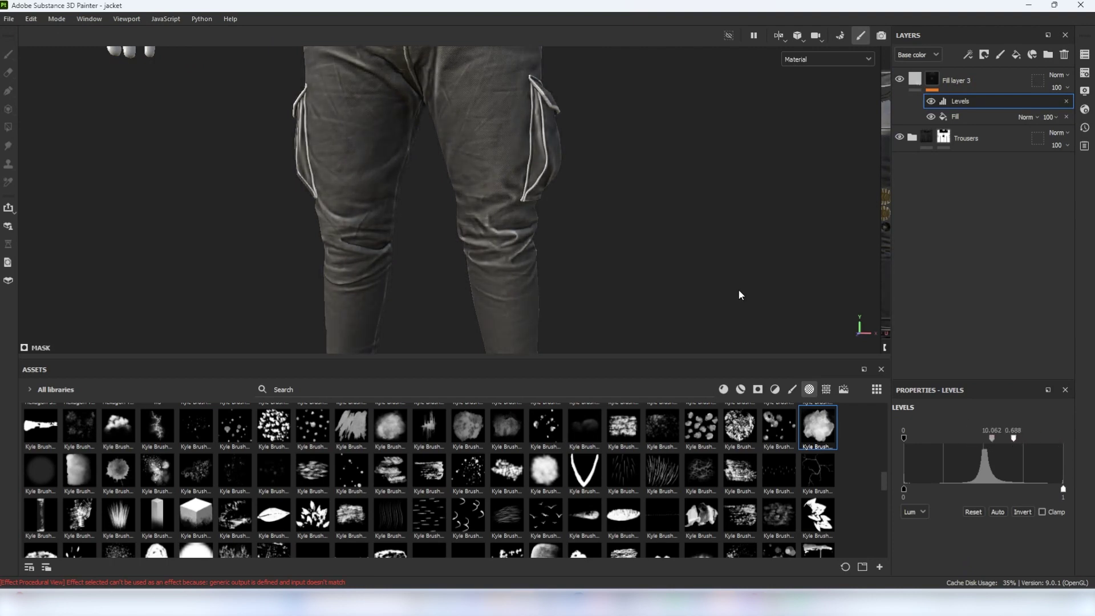
key(Tab)
scroll(577, 237, up, 4)
key(Tab)
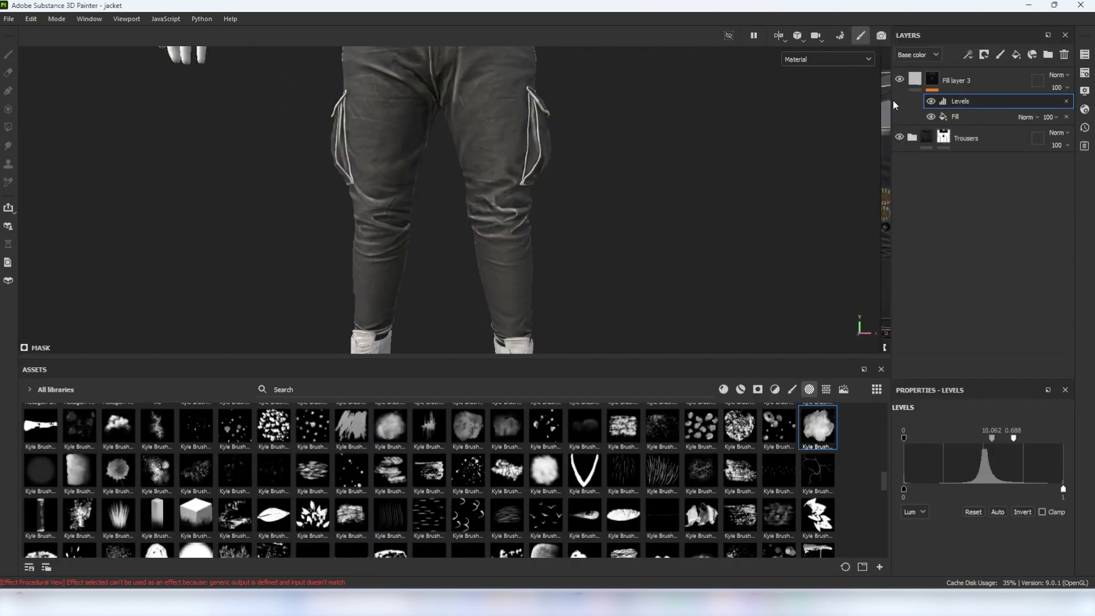
- Set the new fill layer's opacity to 31 and add a Paint effect on top of its mask effects
drag(1057, 89, 1039, 107)
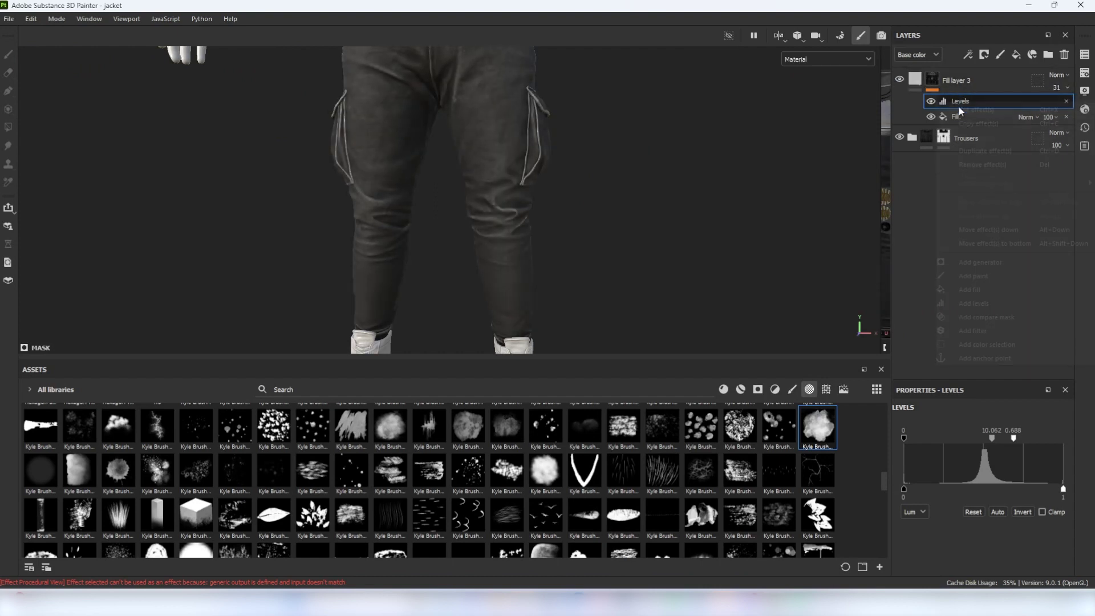
right_click(959, 107)
click(965, 285)
scroll(474, 117, up, 2)
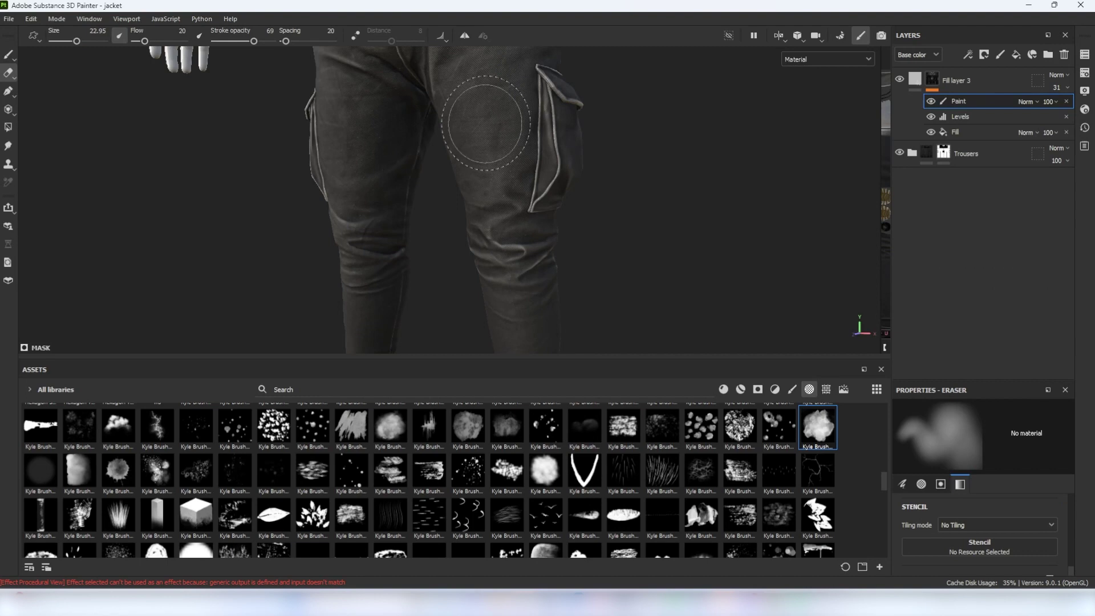
- Paint out the overlay in black on the front thigh and cargo pocket, using the cloudy Kyle brush alpha at flow 92
click(13, 56)
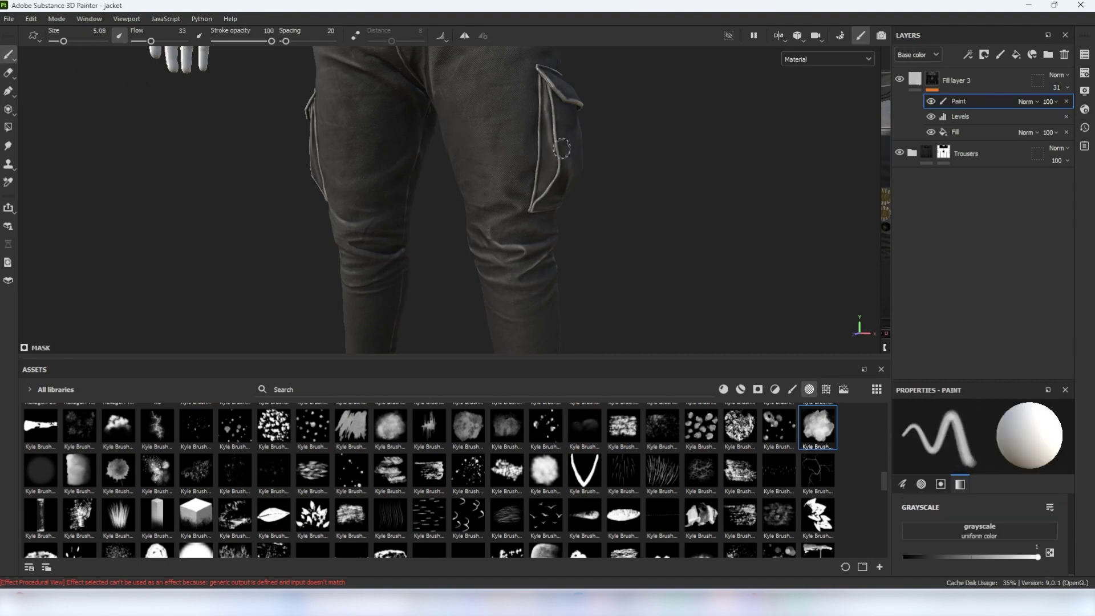
click(818, 426)
scroll(685, 251, up, 2)
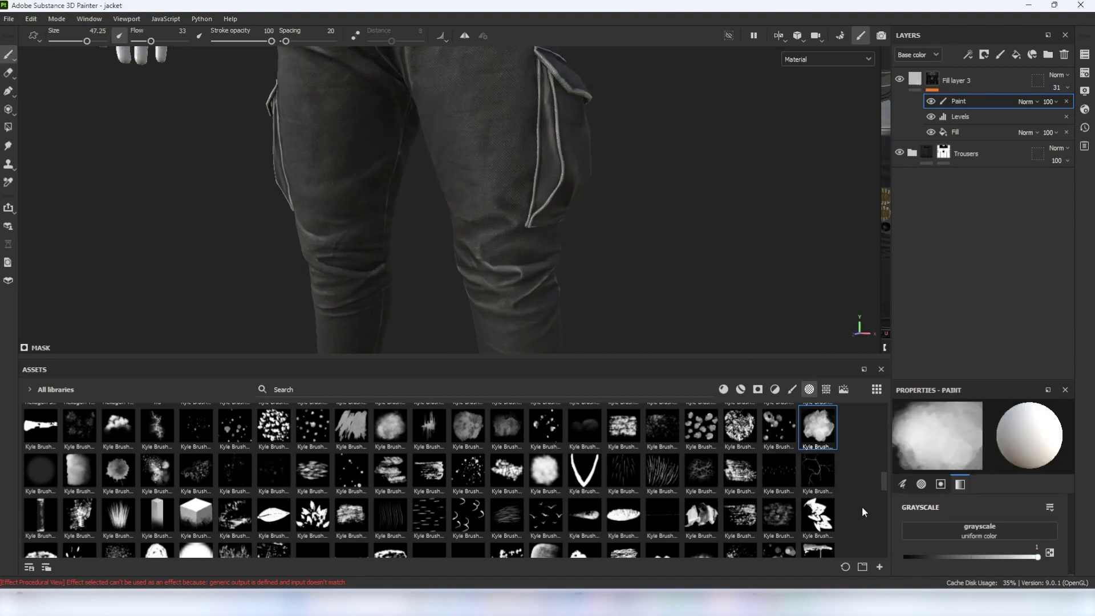
alt+drag(412, 135, 367, 138)
ctrl+right_drag(568, 113, 542, 113)
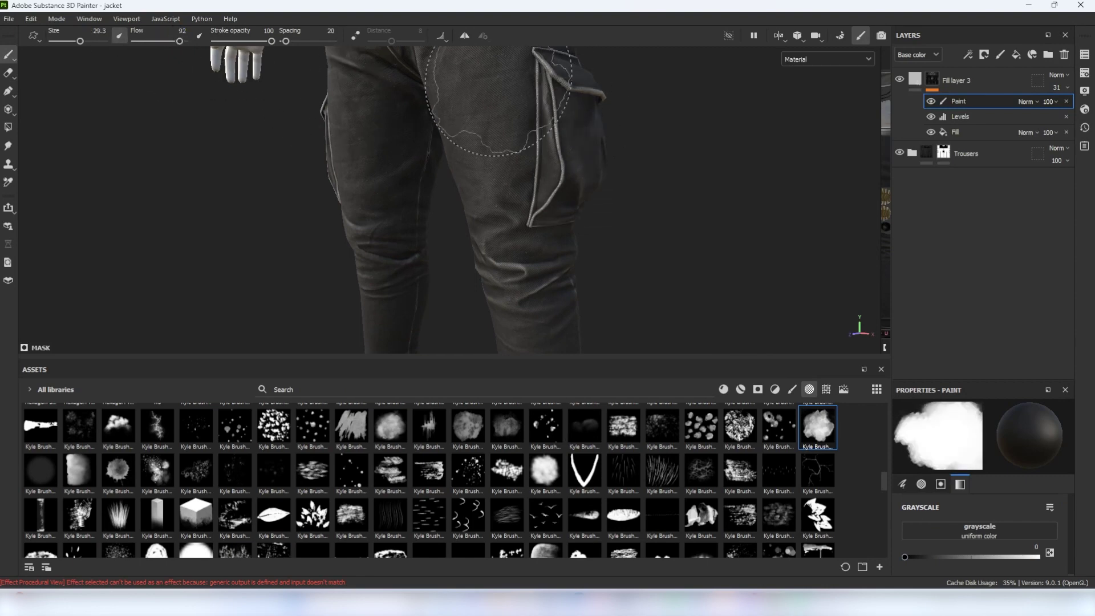
alt+drag(555, 172, 478, 158)
- Fade the overlay around the side and seat of the trousers in black at flow 92 and stroke opacity 81
alt+drag(515, 245, 725, 202)
mouse_move(541, 262)
alt+mouse_down()
mouse_move(411, 230)
mouse_move(616, 178)
mouse_move(464, 117)
alt+mouse_up()
ctrl+right_drag(464, 118, 491, 118)
mouse_move(558, 171)
ctrl+mouse_down()
mouse_move(539, 172)
mouse_move(645, 165)
ctrl+mouse_up()
ctrl+right_drag(570, 171, 560, 171)
alt+right_drag(560, 172, 605, 177)
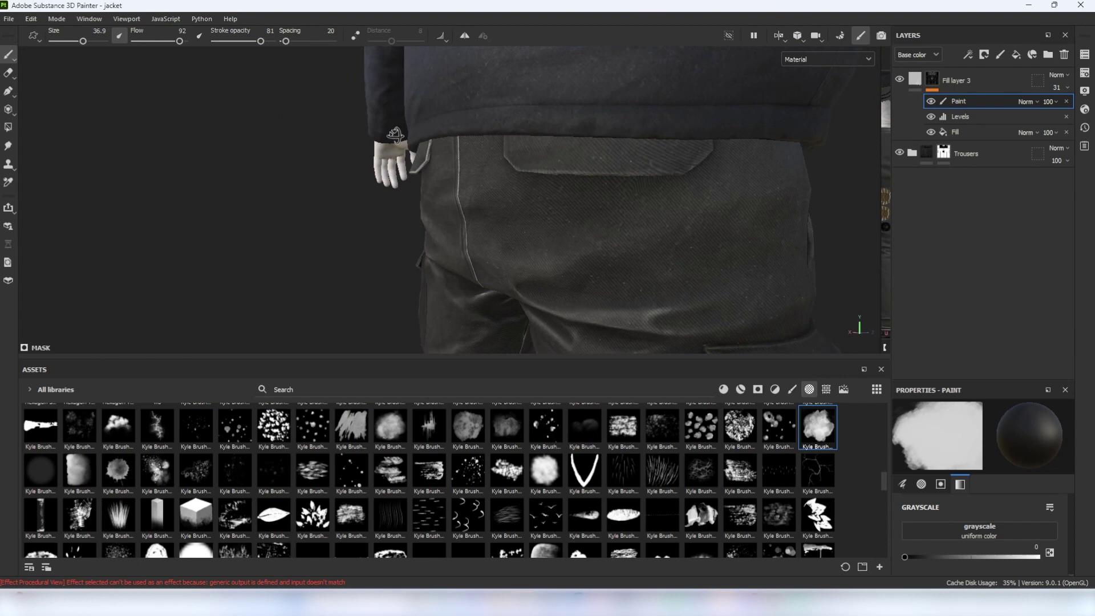
- Soften the overlay on the back of the hips and thighs with black at flow 20, then set the flow to 40
mouse_move(491, 143)
alt+mouse_down()
mouse_move(513, 217)
mouse_move(534, 154)
alt+mouse_up()
scroll(534, 154, down, 3)
drag(179, 40, 145, 40)
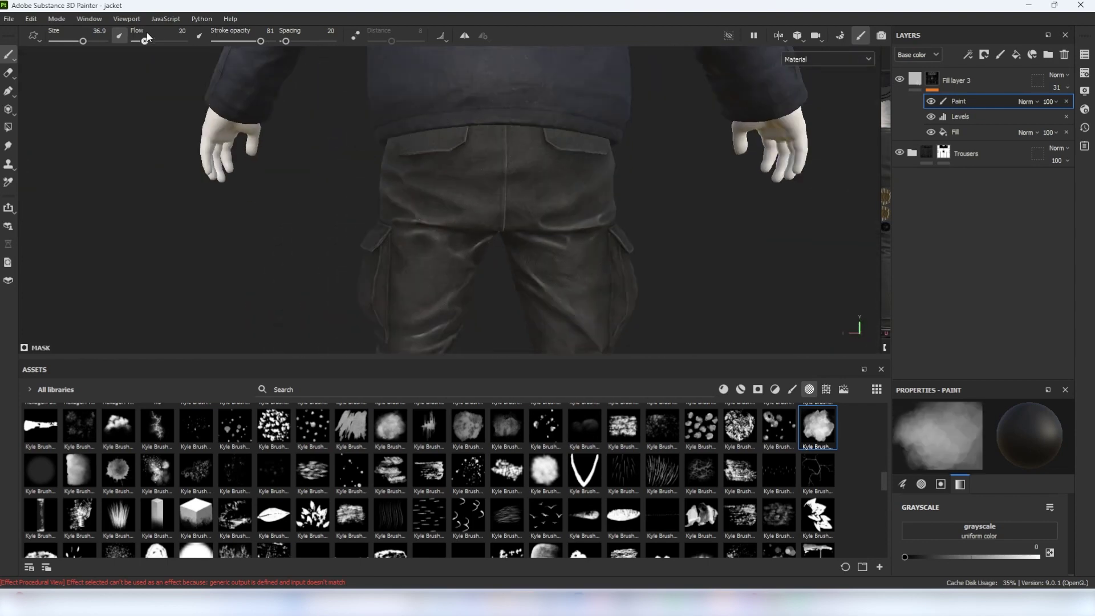
click(448, 209)
alt+middle_drag(432, 308, 442, 186)
ctrl+right_drag(545, 114, 550, 114)
drag(168, 41, 154, 41)
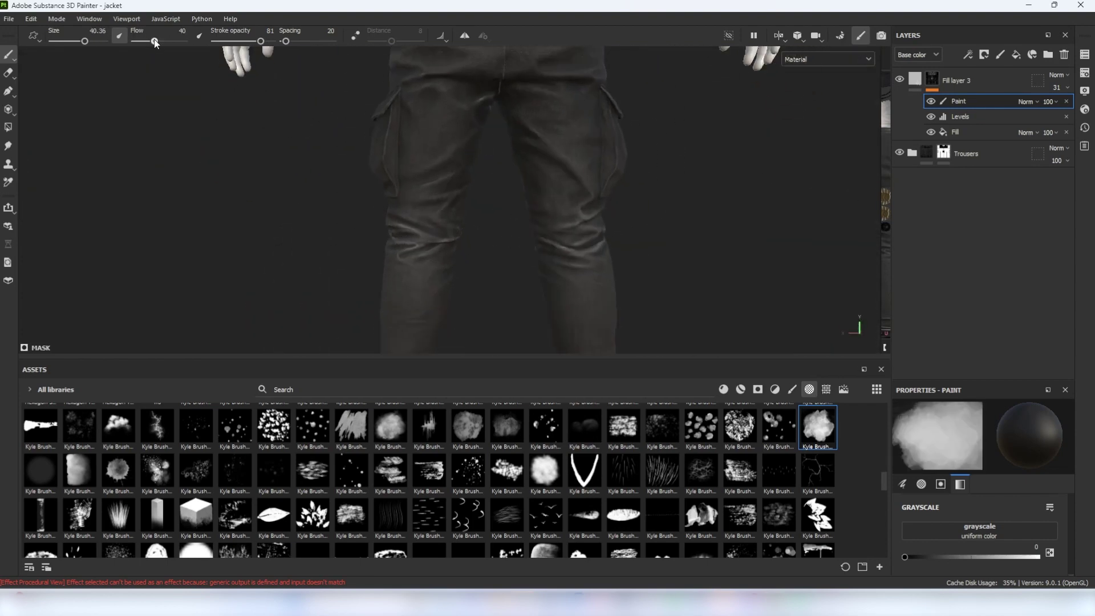
- Fade the overlay on the backs of the lower legs with black at flow 40 and a brush size up to about 50
alt+middle_drag(583, 287, 565, 166)
ctrl+right_drag(567, 286, 554, 286)
mouse_move(567, 286)
alt+mouse_down()
mouse_move(521, 245)
mouse_move(605, 262)
alt+mouse_up()
ctrl+right_drag(379, 245, 398, 244)
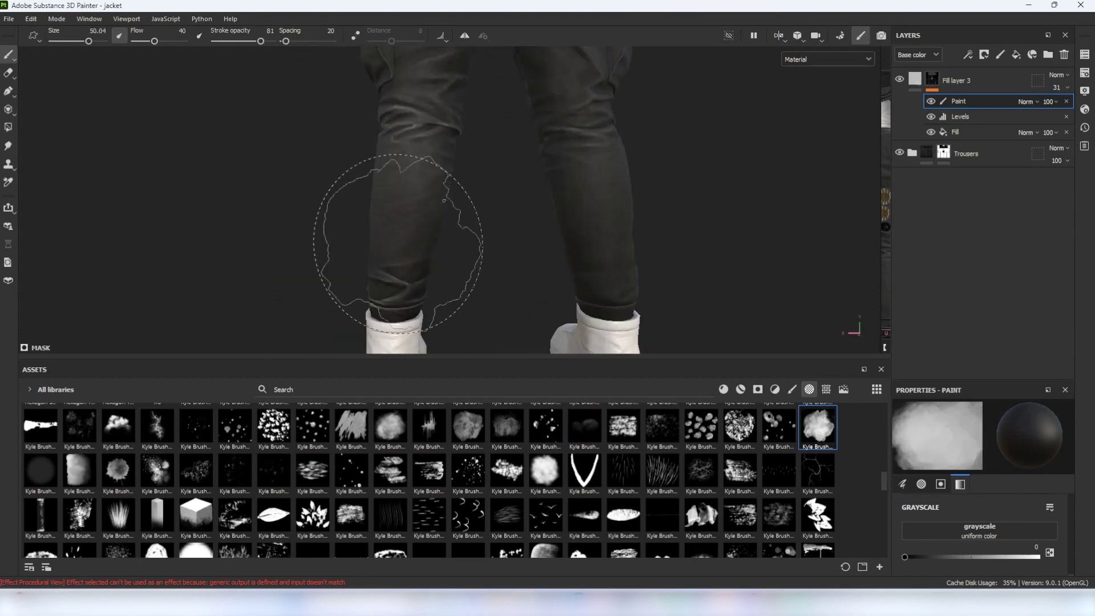
mouse_move(427, 155)
alt+mouse_down()
mouse_move(459, 174)
mouse_move(450, 142)
alt+mouse_up()
ctrl+right_drag(451, 146, 430, 146)
- Fade the overlay around the seat and inner thighs with black at flow 40 and a brush size of about 36
scroll(451, 131, up, 3)
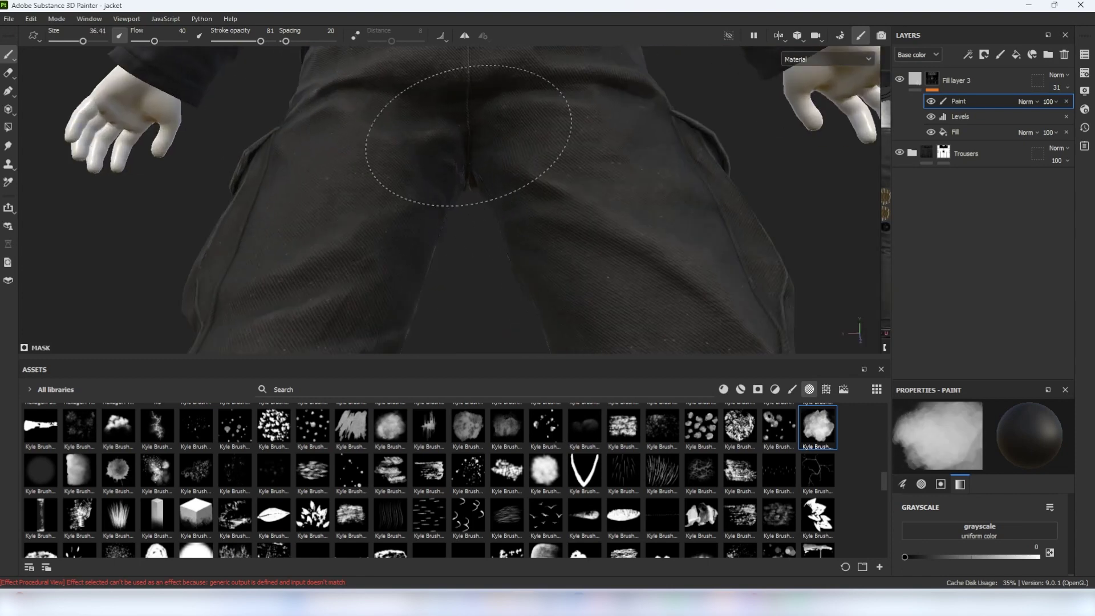
scroll(467, 114, down, 3)
mouse_move(467, 114)
alt+mouse_down()
mouse_move(458, 158)
mouse_move(502, 122)
mouse_move(494, 108)
alt+mouse_up()
scroll(507, 131, up, 2)
key([)
scroll(494, 108, down, 2)
- Fade the overlay on the sides of the knees and lower legs with black at a brush size of about 38
alt+drag(509, 191, 402, 171)
alt+middle_drag(403, 172, 404, 87)
alt+middle_drag(455, 218, 476, 91)
ctrl+right_drag(496, 205, 518, 205)
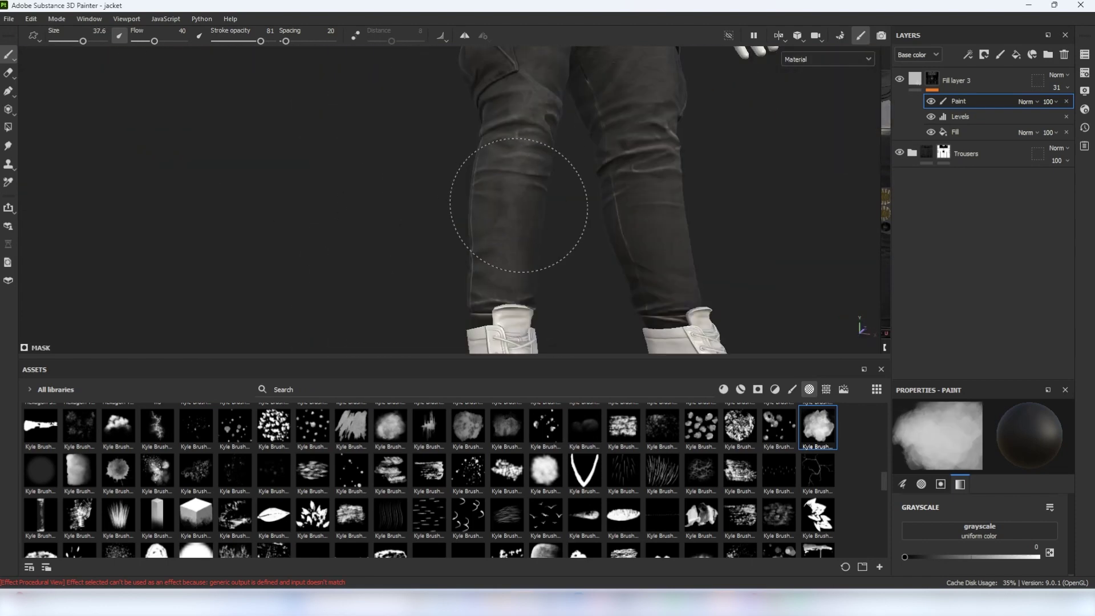
alt+drag(518, 205, 410, 171)
- Lower the stroke opacity to 54 and fade the overlay around the cargo pockets, knees and front of the thighs
drag(260, 41, 245, 41)
alt+middle_drag(457, 85, 470, 183)
alt+drag(470, 183, 531, 177)
alt+middle_drag(508, 262, 503, 187)
alt+right_drag(502, 187, 531, 194)
mouse_move(525, 237)
ctrl+right_down()
mouse_move(501, 238)
mouse_move(528, 228)
ctrl+right_up()
alt+drag(513, 171, 384, 161)
alt+middle_drag(713, 137, 524, 178)
alt+drag(526, 172, 637, 202)
alt+right_drag(545, 81, 485, 85)
alt+drag(485, 85, 509, 110)
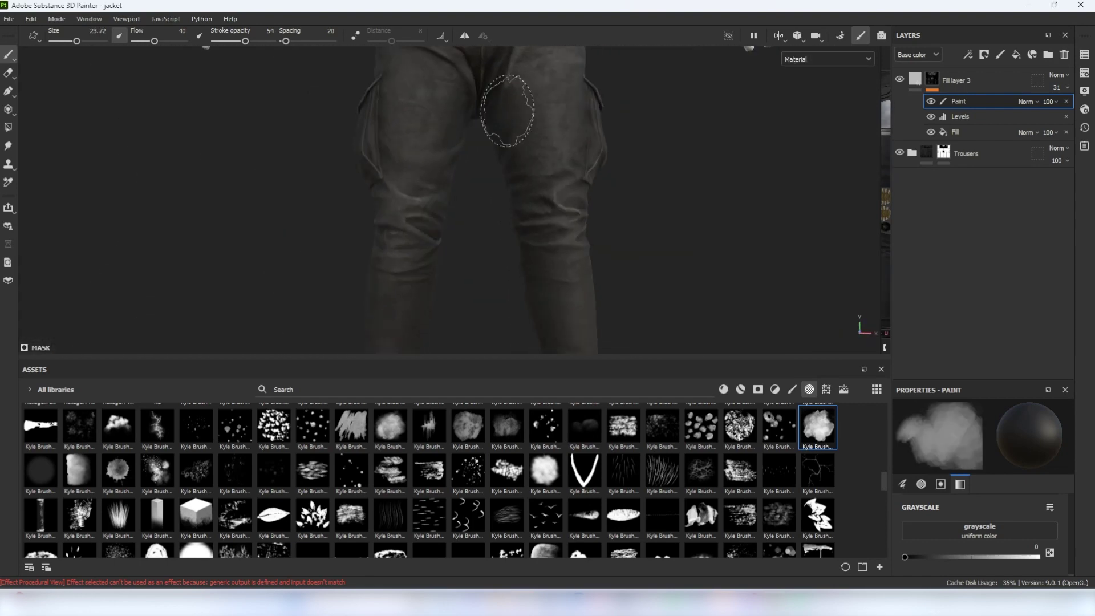
- Compare the trousers with the overlay layer and its mask's Paint effect hidden and shown
key(Tab)
alt+right_drag(509, 110, 460, 222)
alt+middle_drag(460, 222, 481, 267)
key(Tab)
click(900, 79)
click(900, 79)
alt+right_drag(513, 171, 576, 171)
click(930, 101)
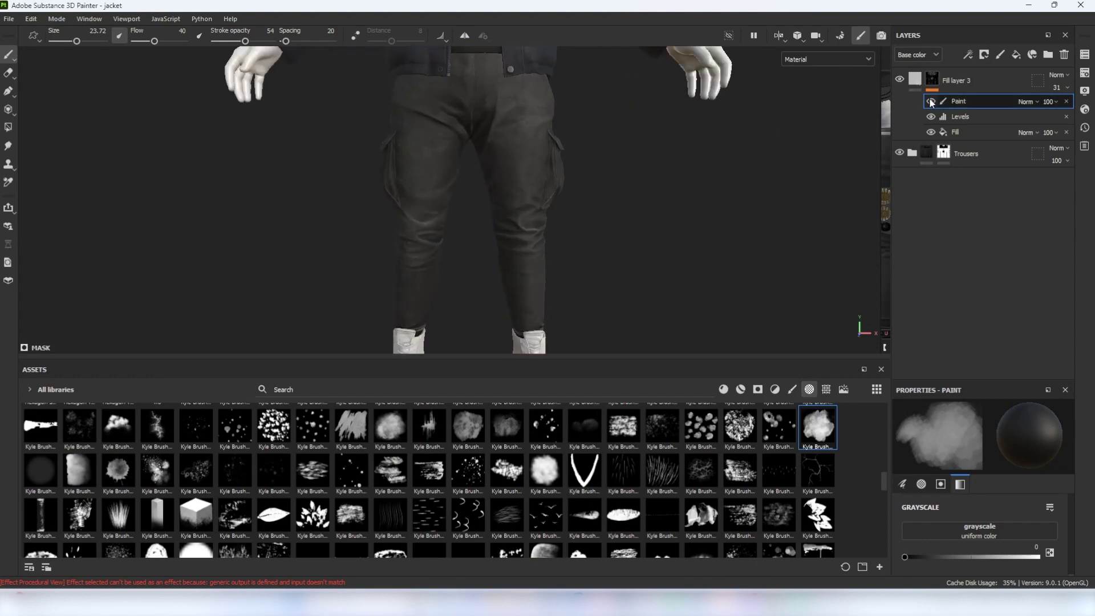
click(931, 100)
- Enlarge the viewport and paint the mask on the outer hip and seat with flow 46, stroke opacity 82 and brush size about 3.5
alt+drag(588, 165, 564, 163)
ctrl+right_drag(553, 163, 564, 163)
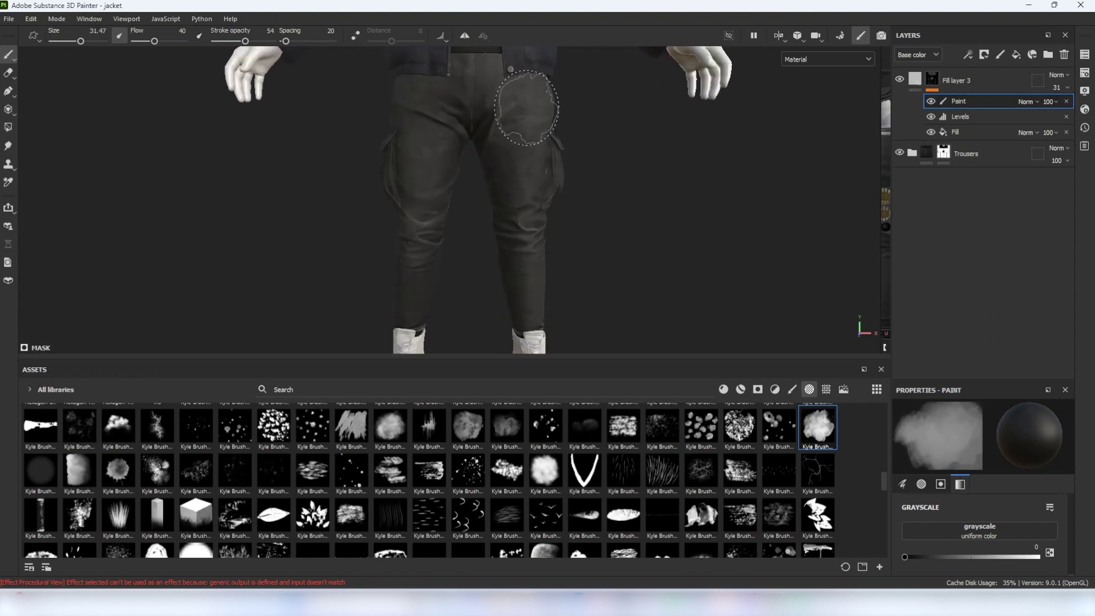
key(Tab)
mouse_move(446, 174)
alt+mouse_down()
mouse_move(608, 406)
mouse_move(634, 393)
alt+mouse_up()
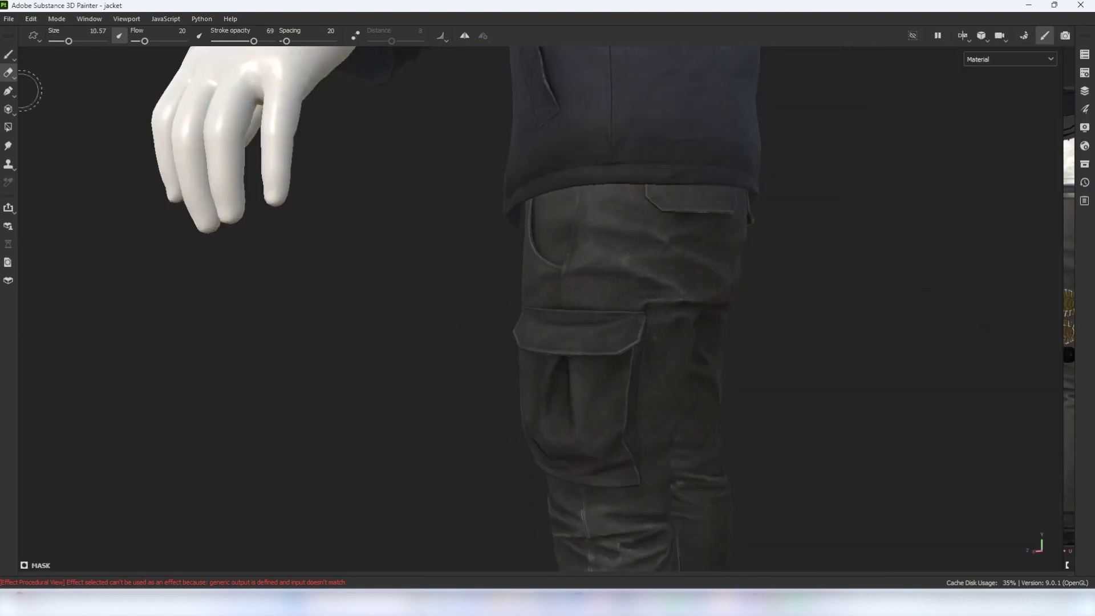
drag(142, 41, 157, 42)
drag(251, 41, 262, 41)
alt+right_drag(536, 246, 582, 259)
mouse_move(582, 259)
alt+mouse_down()
mouse_move(537, 208)
mouse_move(490, 215)
alt+mouse_up()
mouse_move(605, 230)
ctrl+right_down()
mouse_move(621, 230)
mouse_move(606, 229)
ctrl+right_up()
alt+drag(628, 197, 613, 201)
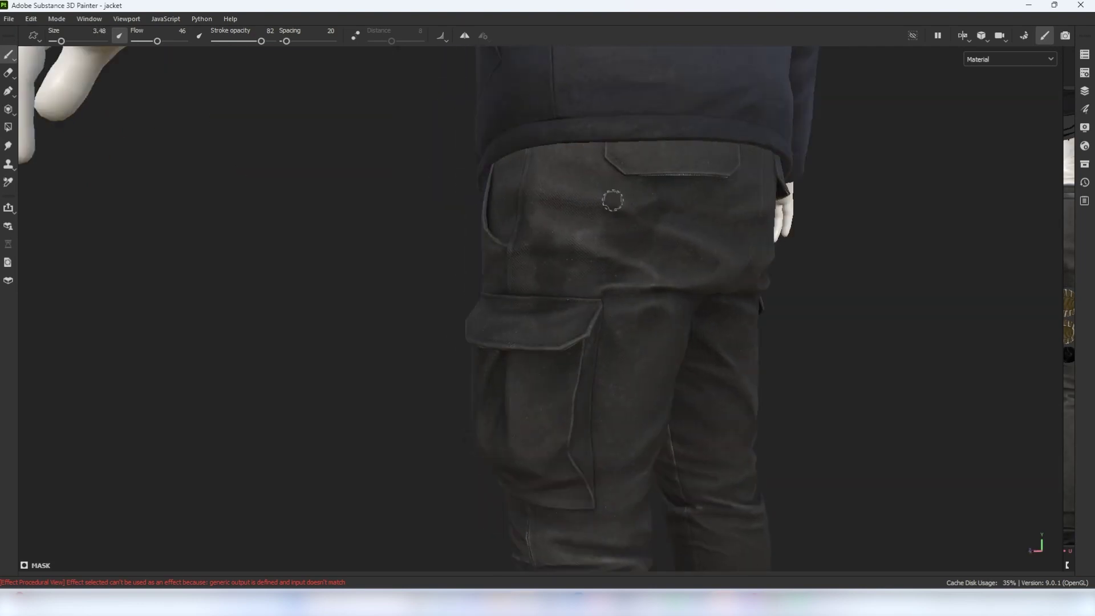
- Refine the overlay mask around the cargo pocket and rear thigh, alternating between brush and eraser
alt+drag(543, 272, 562, 273)
ctrl+right_drag(548, 274, 531, 274)
mouse_move(530, 274)
alt+mouse_down()
mouse_move(538, 320)
mouse_move(673, 274)
alt+mouse_up()
alt+right_drag(674, 274, 653, 240)
alt+drag(653, 239, 547, 256)
alt+right_drag(548, 257, 576, 306)
key(2)
alt+drag(664, 248, 548, 251)
alt+right_drag(548, 251, 499, 247)
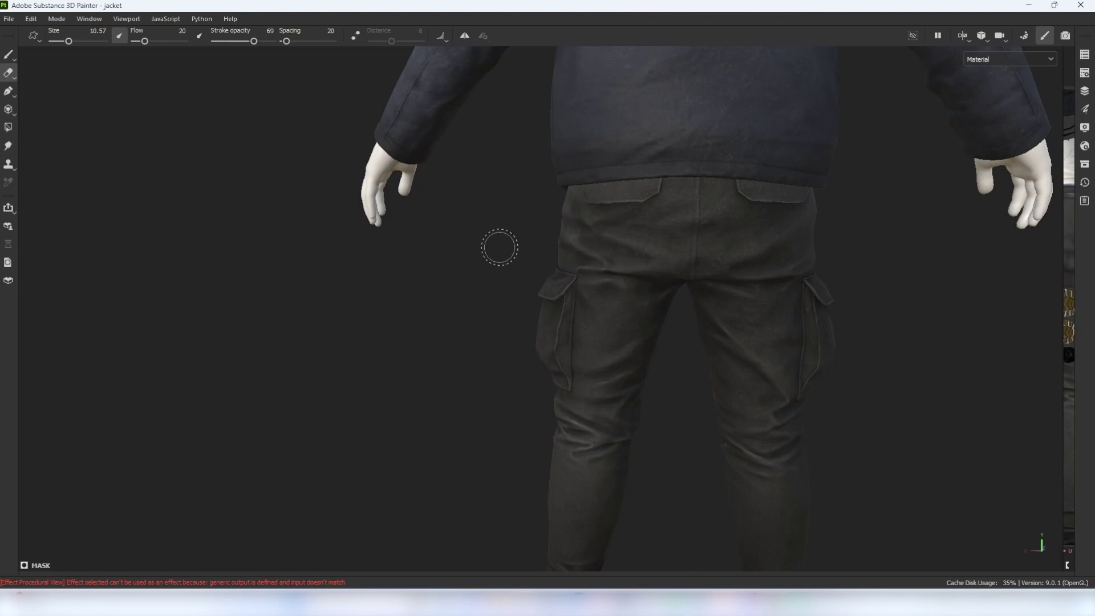
- Paint and erase the overlay mask on the back of the thigh beside the cargo pocket, with an eraser size of about 14
key(1)
alt+middle_drag(616, 251, 502, 245)
mouse_move(502, 245)
alt+right_down()
mouse_move(582, 268)
mouse_move(460, 215)
alt+right_up()
click(13, 76)
alt+drag(460, 215, 439, 208)
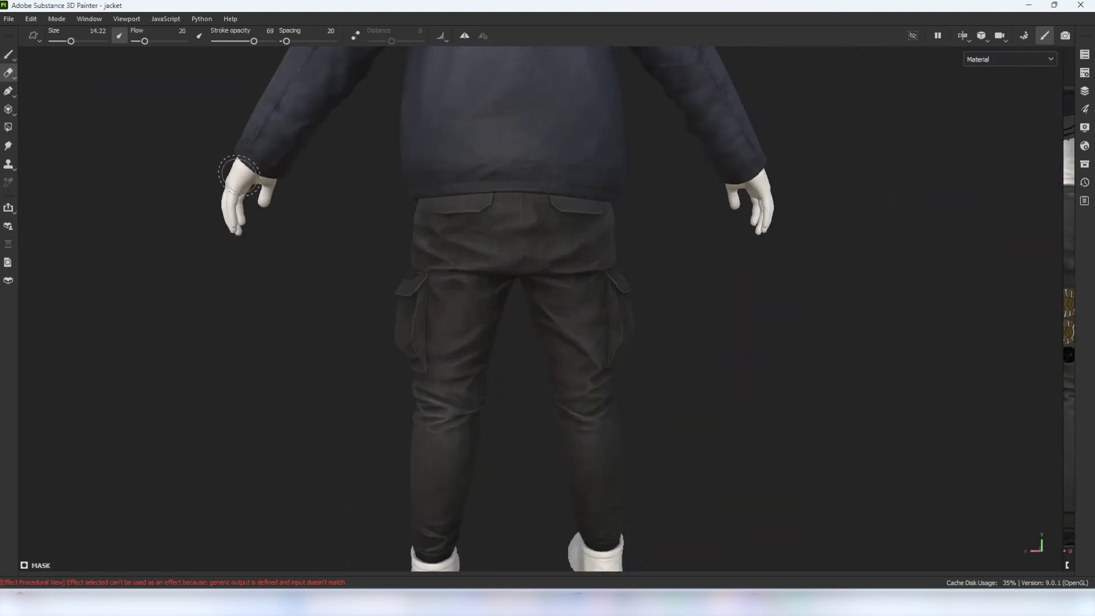
click(10, 56)
mouse_move(479, 251)
alt+right_down()
mouse_move(567, 286)
mouse_move(510, 260)
alt+right_up()
alt+drag(476, 326, 513, 322)
alt+right_drag(434, 320, 468, 335)
key(2)
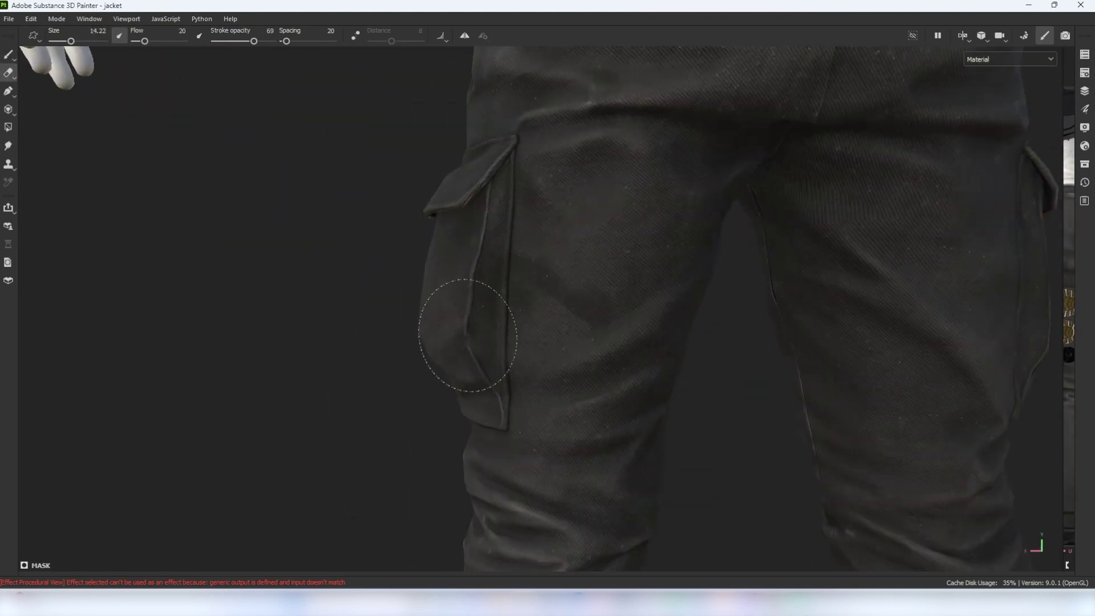
- Paint the overlay mask below the knee folds on the back of the lower leg with a brush size of about 3.3
alt+drag(581, 311, 608, 306)
alt+right_drag(609, 306, 502, 251)
click(10, 56)
alt+right_drag(171, 149, 234, 194)
alt+middle_drag(234, 194, 276, 32)
alt+right_drag(434, 251, 513, 297)
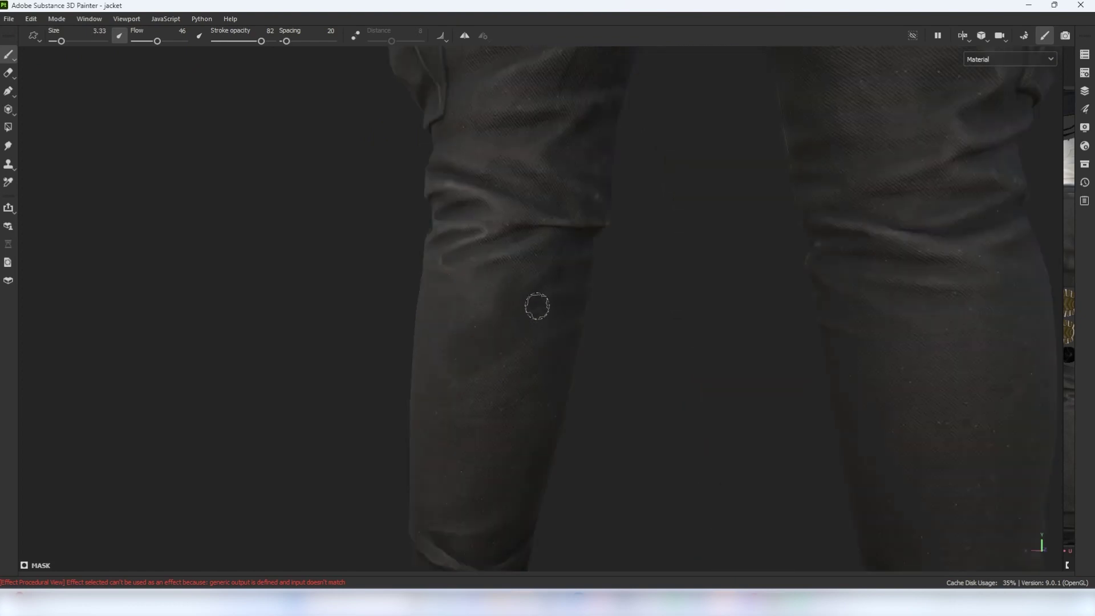
drag(538, 306, 514, 343)
alt+drag(514, 342, 474, 345)
alt+middle_drag(462, 372, 505, 317)
- Examine the back of the trousers in other viewport channel displays and return to the Material view
click(9, 147)
alt+drag(400, 257, 451, 260)
alt+right_drag(668, 320, 559, 257)
click(1011, 59)
click(987, 139)
click(1011, 59)
click(989, 119)
click(12, 74)
key(m)
scroll(486, 264, up, 6)
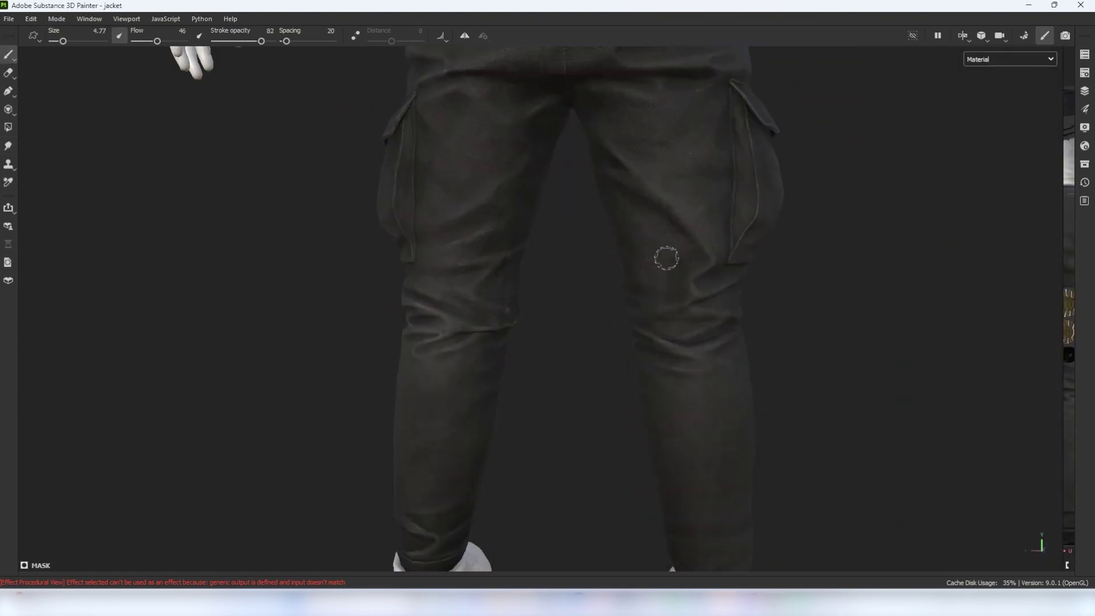
- Refine the overlay mask on the backs of the thighs with the brush and an eraser at flow 76 and size about 9.8
key(1)
alt+right_drag(562, 301, 490, 285)
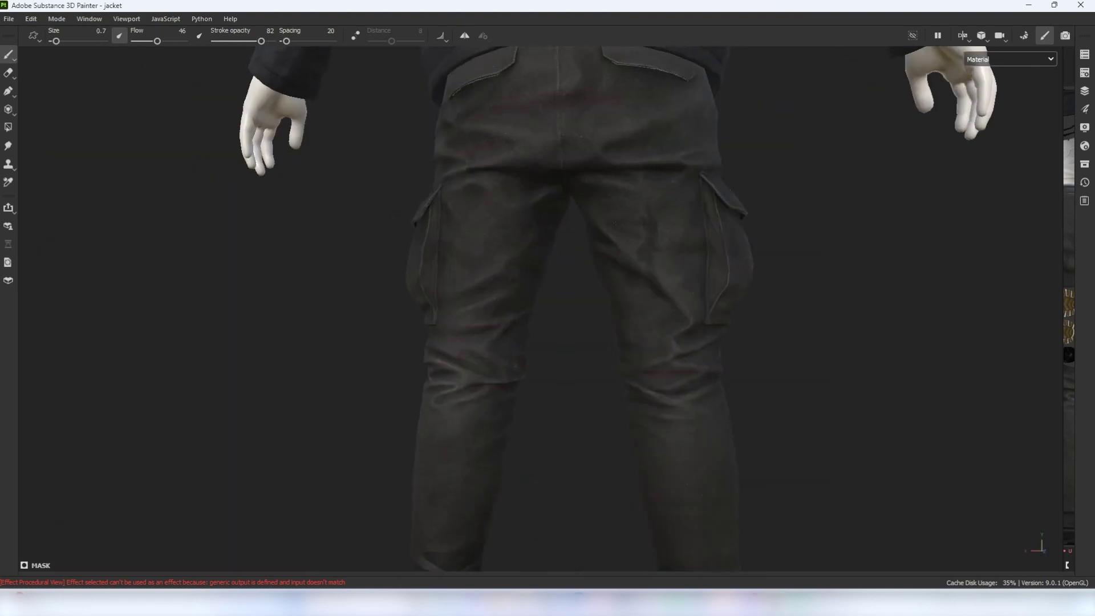
mouse_move(570, 228)
alt+right_down()
mouse_move(623, 216)
mouse_move(607, 196)
alt+right_up()
key(2)
mouse_move(713, 229)
alt+right_down()
mouse_move(674, 219)
mouse_move(543, 232)
alt+right_up()
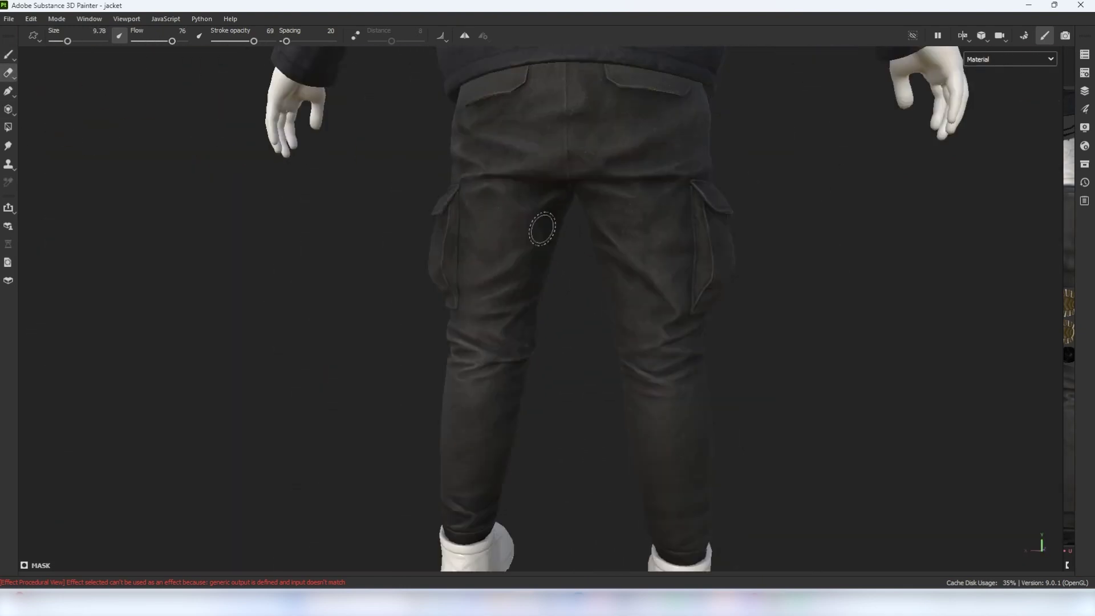
mouse_move(543, 233)
alt+mouse_down()
mouse_move(806, 259)
mouse_move(140, 124)
alt+mouse_up()
- Touch up the overlay mask on the front of the thighs and knees with a brush size of about 2.3 and flow 46
alt+right_drag(570, 274, 672, 310)
key(1)
scroll(671, 311, down, 5)
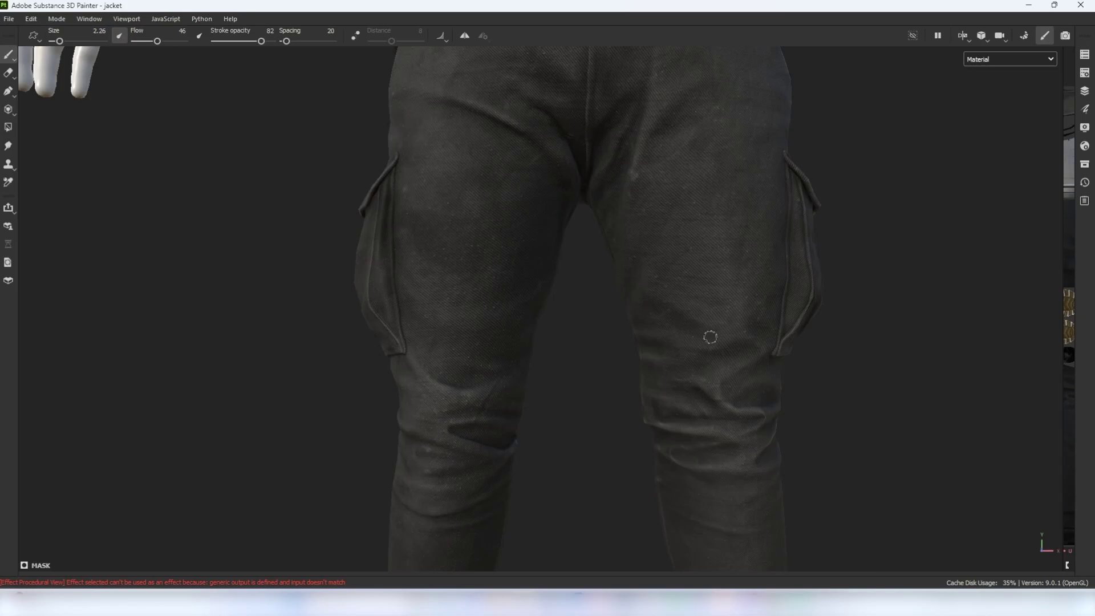
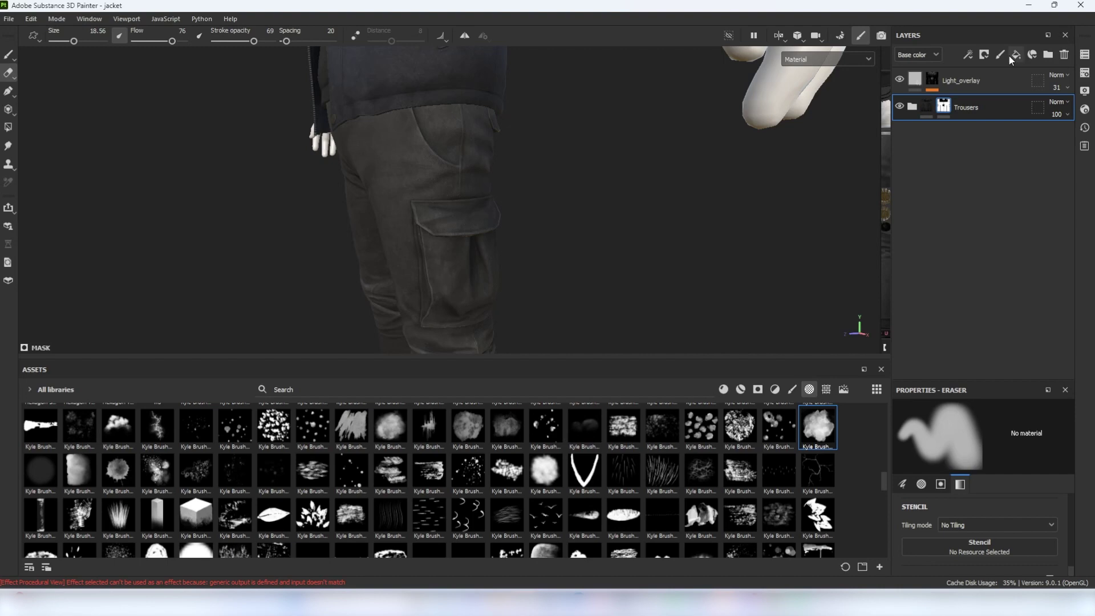
- Create a group named Stitching above the Trousers group, holding a fill layer with a black mask
double_click(952, 108)
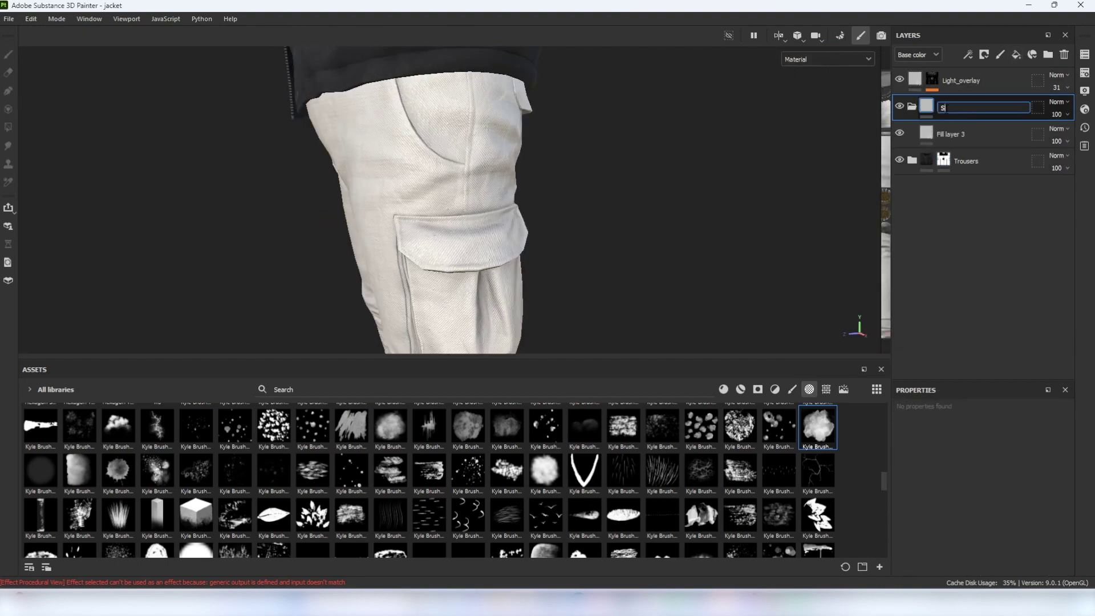
text(Stitching)
click(950, 131)
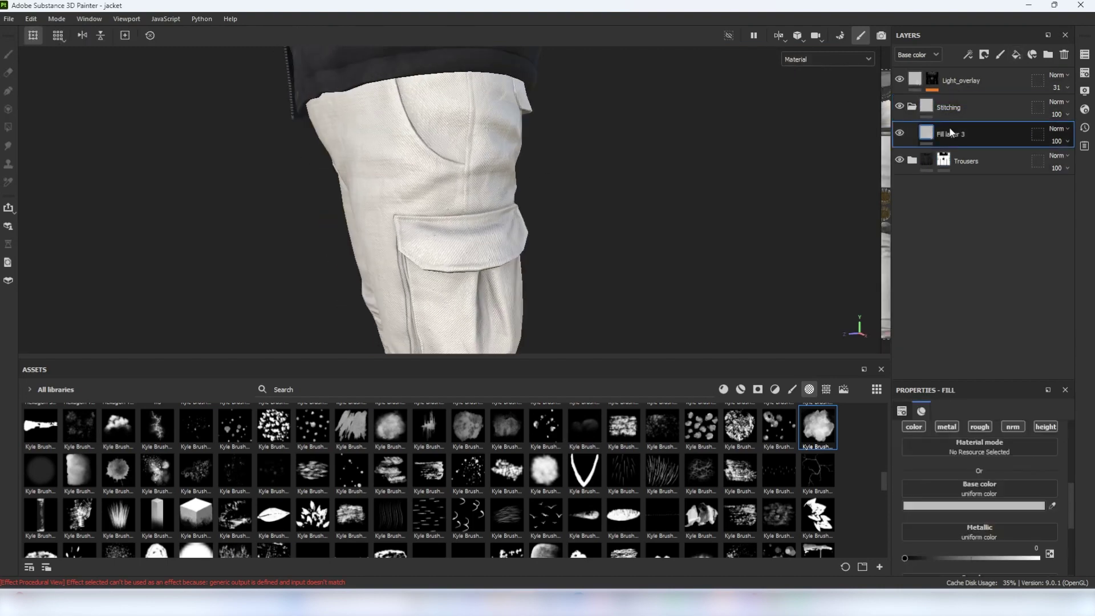
right_click(950, 129)
click(978, 24)
- Search the asset library for "stitch" and load the dashed Paint Roller stitch brush for painting the mask
key(p)
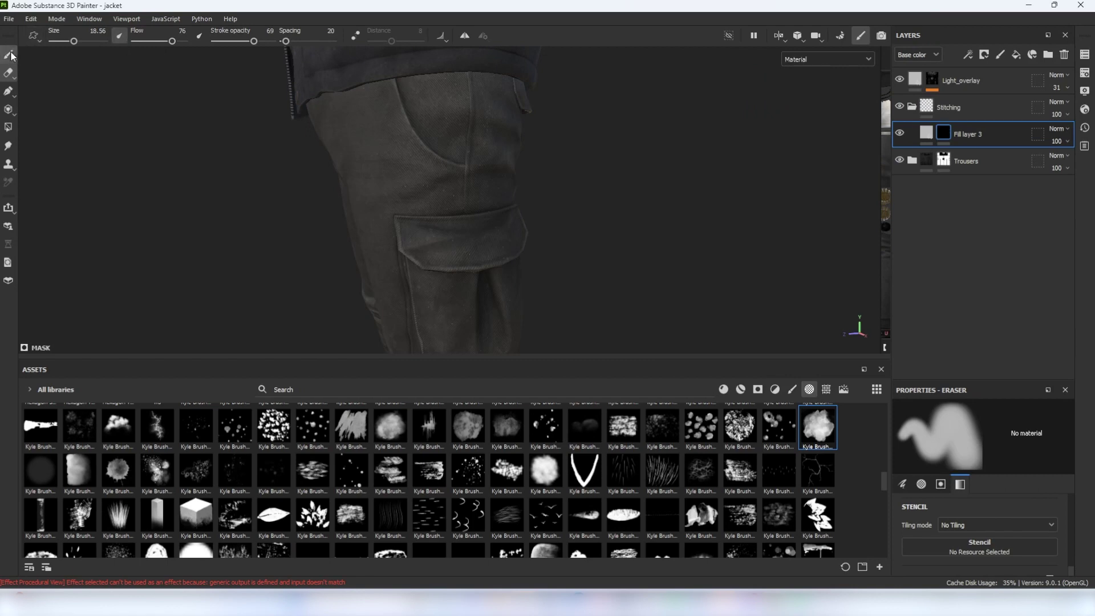
click(809, 389)
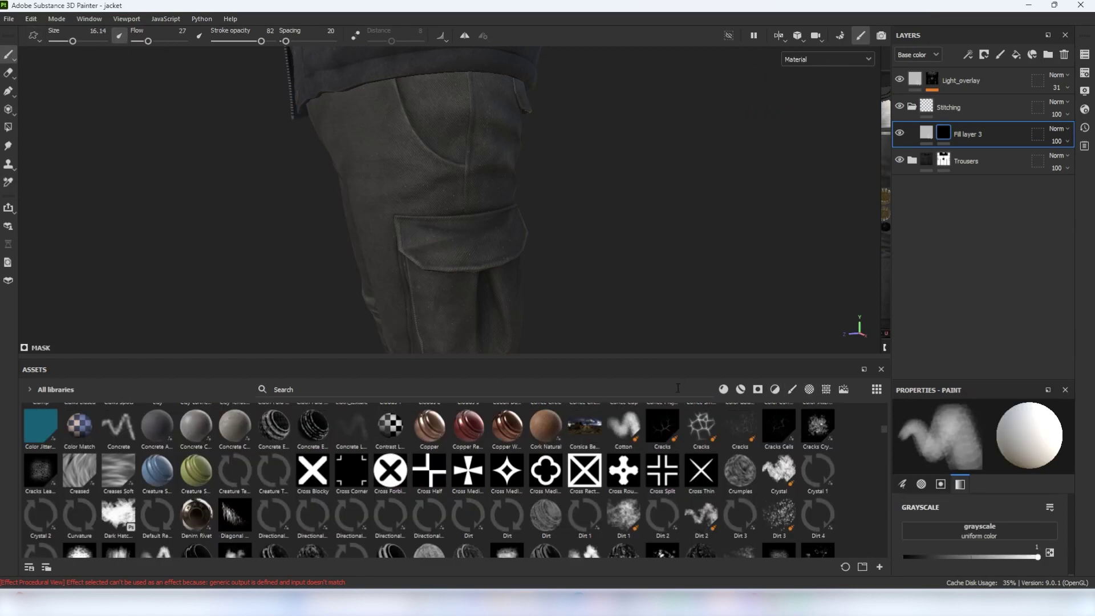
click(653, 390)
text(stitch)
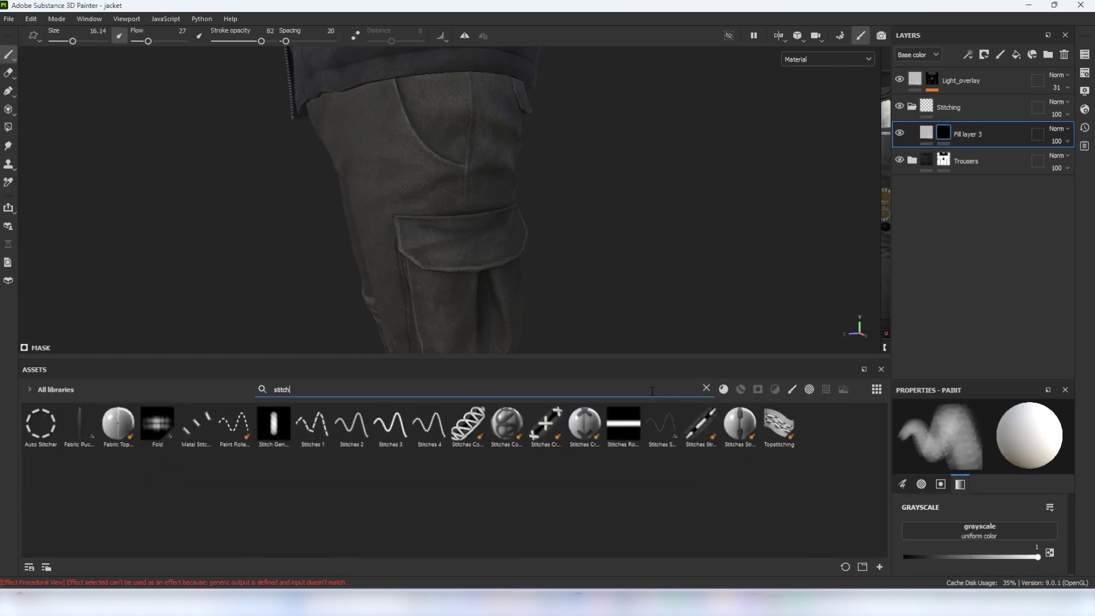
click(232, 437)
- Test the stitch brush on the cargo pocket flap, then set its size to 0.96 and slice width to 0
scroll(394, 244, up, 2)
key(ctrl+z)
scroll(432, 211, up, 2)
ctrl+right_drag(432, 239, 420, 239)
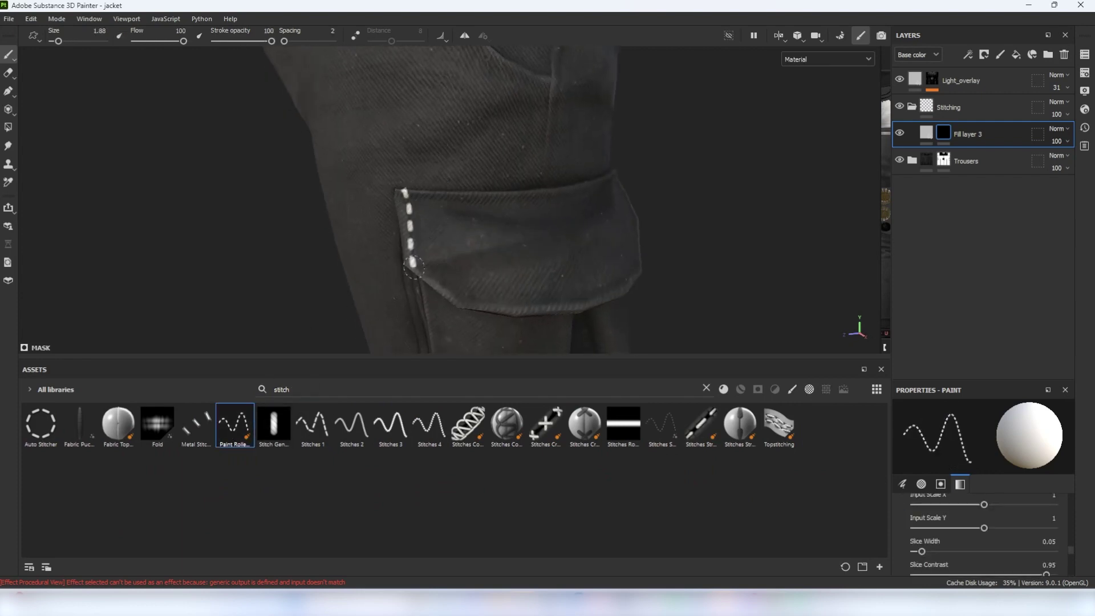
drag(408, 197, 415, 221)
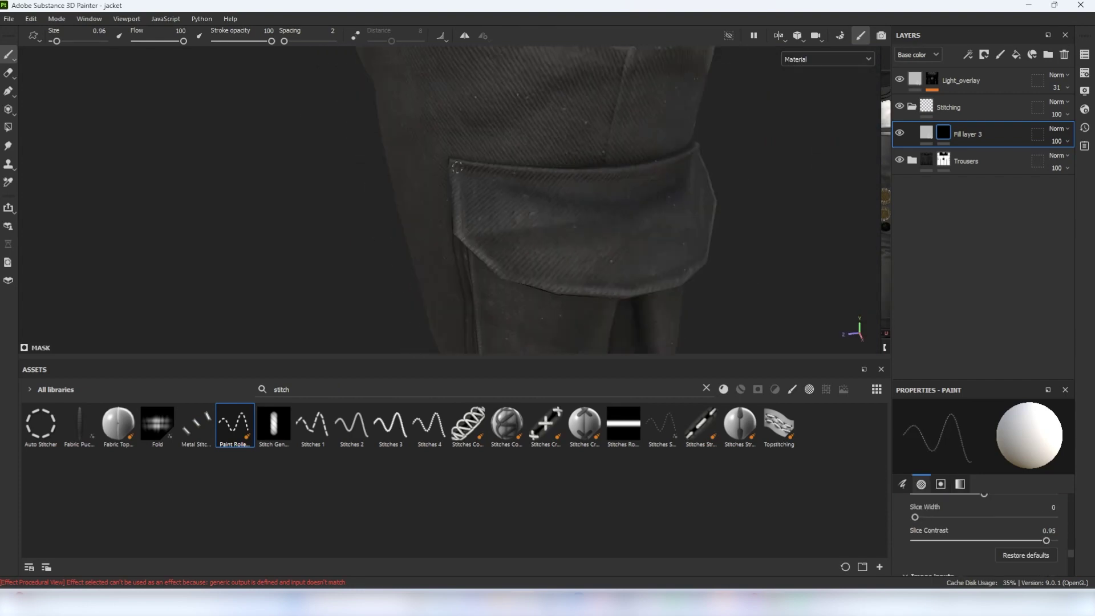
- Paint dashed stitching just inside the edges of the cargo pocket flap
mouse_move(235, 93)
mouse_down()
mouse_move(390, 219)
mouse_move(547, 103)
mouse_up()
scroll(513, 188, down, 4)
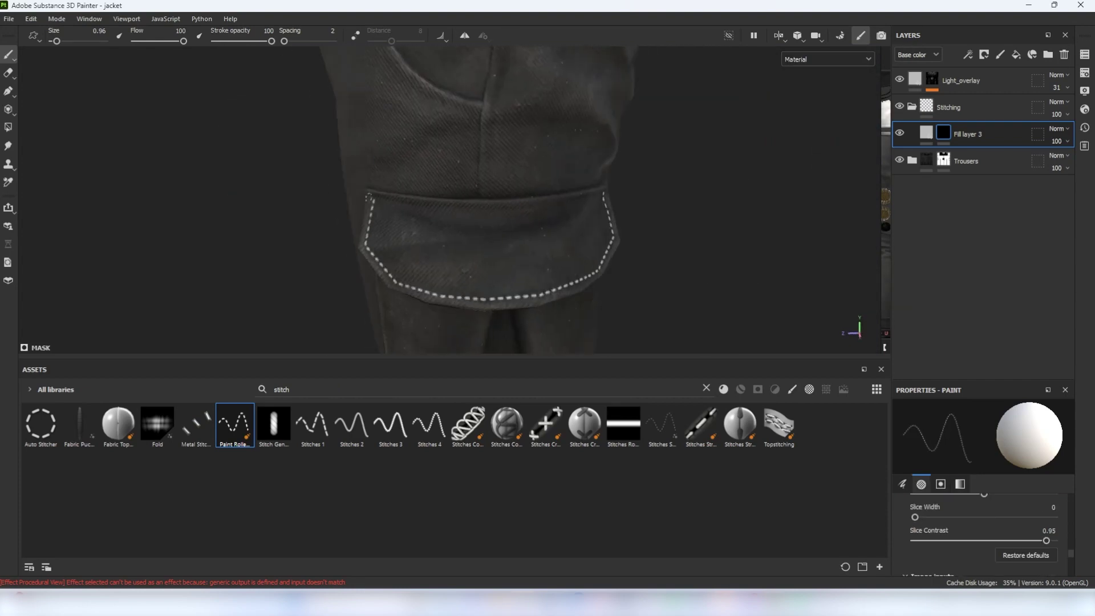
alt+drag(456, 205, 536, 205)
scroll(491, 188, up, 4)
mouse_move(447, 95)
mouse_down()
mouse_move(457, 231)
mouse_move(444, 244)
mouse_up()
- Paint dashed stitching down both sides of the cargo pocket below the flap
alt+drag(513, 228, 426, 229)
scroll(485, 200, up, 4)
mouse_move(476, 348)
mouse_down()
mouse_move(457, 252)
mouse_move(477, 85)
mouse_up()
scroll(575, 186, up, 5)
scroll(481, 154, down, 8)
mouse_move(343, 92)
alt+mouse_down()
mouse_move(373, 90)
mouse_move(251, 97)
mouse_move(514, 114)
mouse_move(377, 154)
alt+mouse_up()
scroll(514, 143, down, 2)
scroll(456, 199, up, 5)
drag(309, 237, 383, 239)
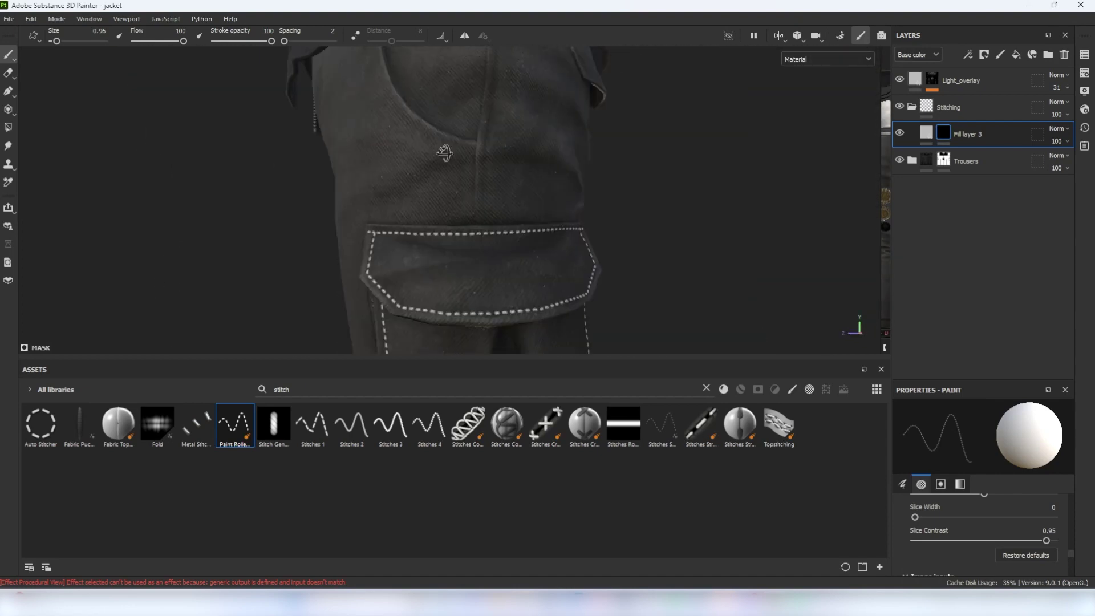
- Stitch the remaining side and bottom edges of the cargo pockets on both legs
alt+drag(473, 171, 482, 138)
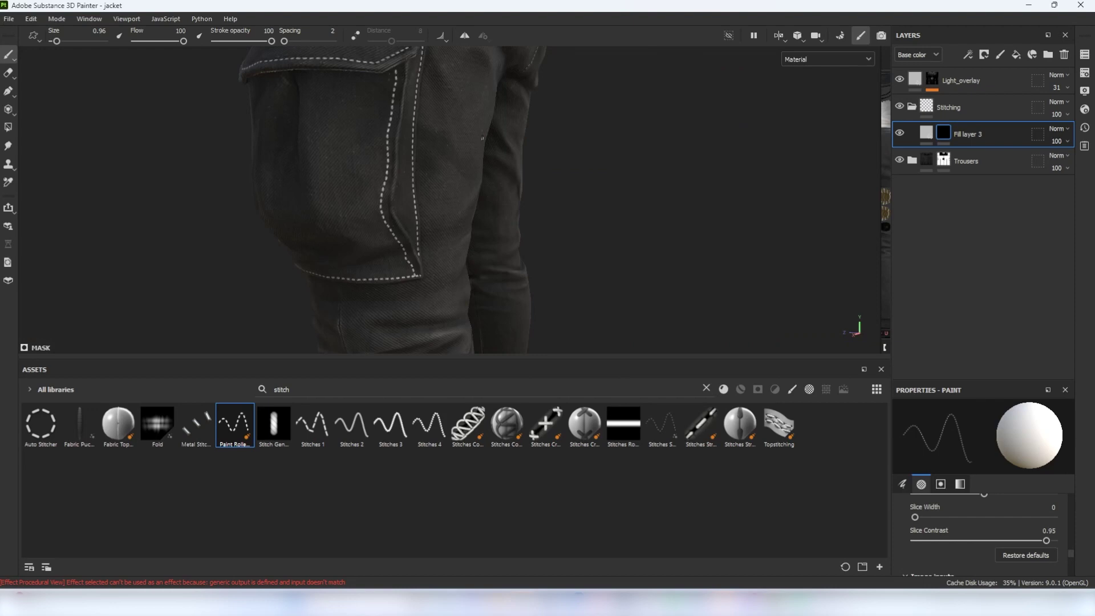
alt+drag(505, 234, 499, 162)
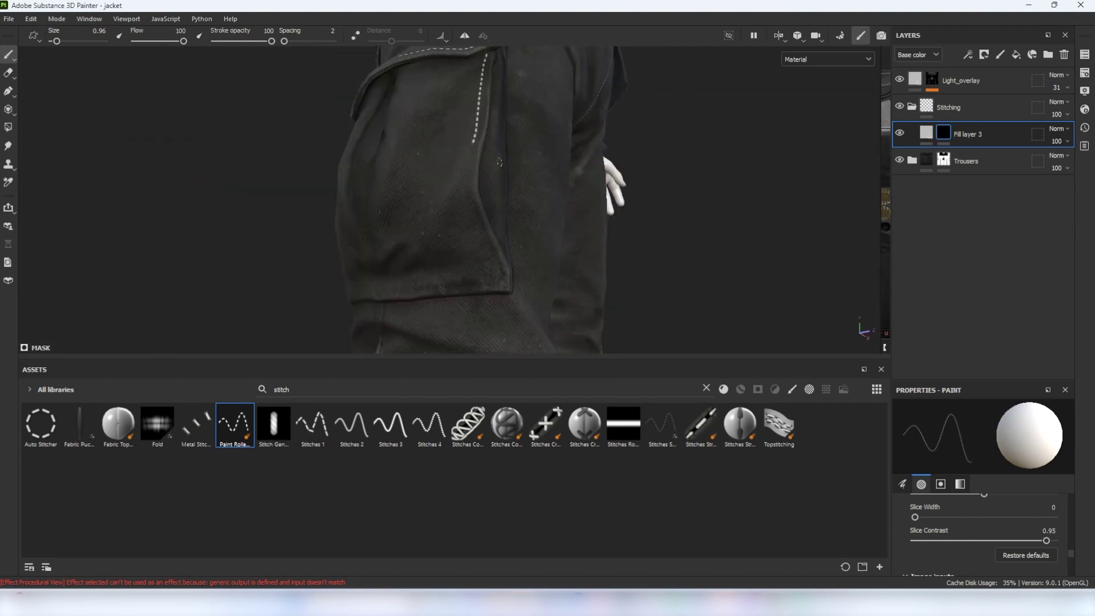
alt+drag(529, 264, 525, 178)
shift+click(525, 178)
- Paint stitching along the trousers' side seams, lower-leg seam and centre front seam, enlarging the brush to 1.14 for the front
scroll(516, 172, down, 5)
alt+middle_drag(497, 86, 482, 220)
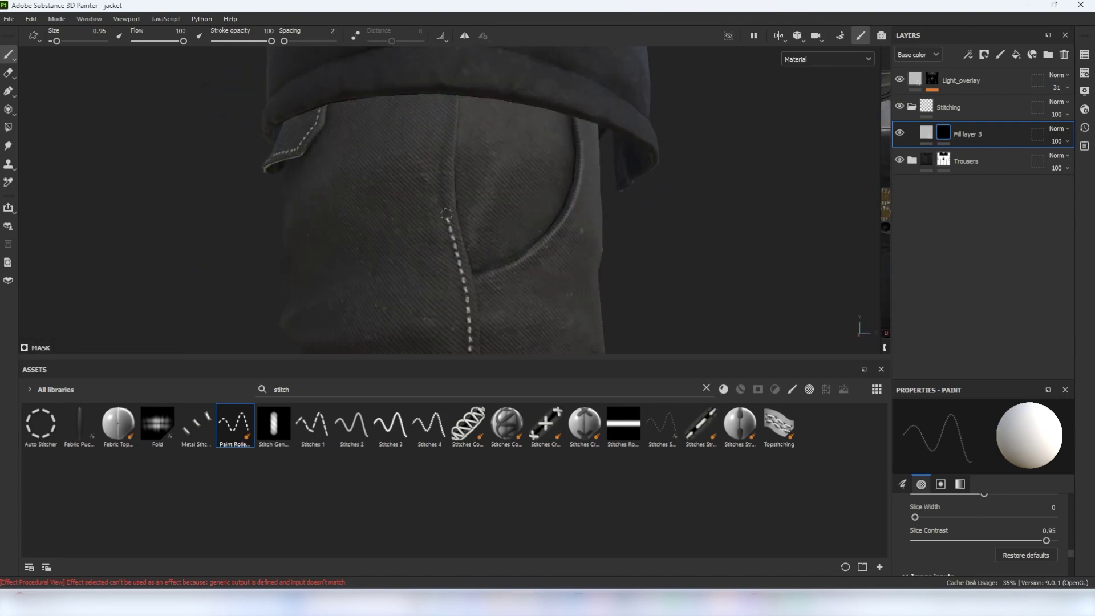
alt+drag(474, 190, 496, 157)
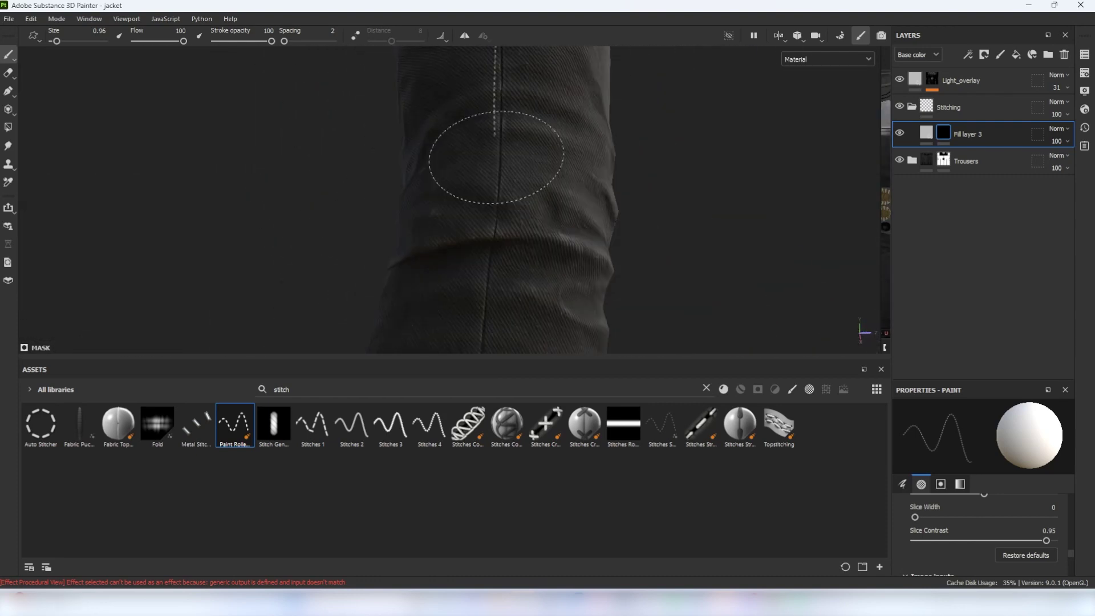
scroll(373, 138, up, 3)
alt+drag(374, 137, 438, 282)
scroll(470, 274, up, 3)
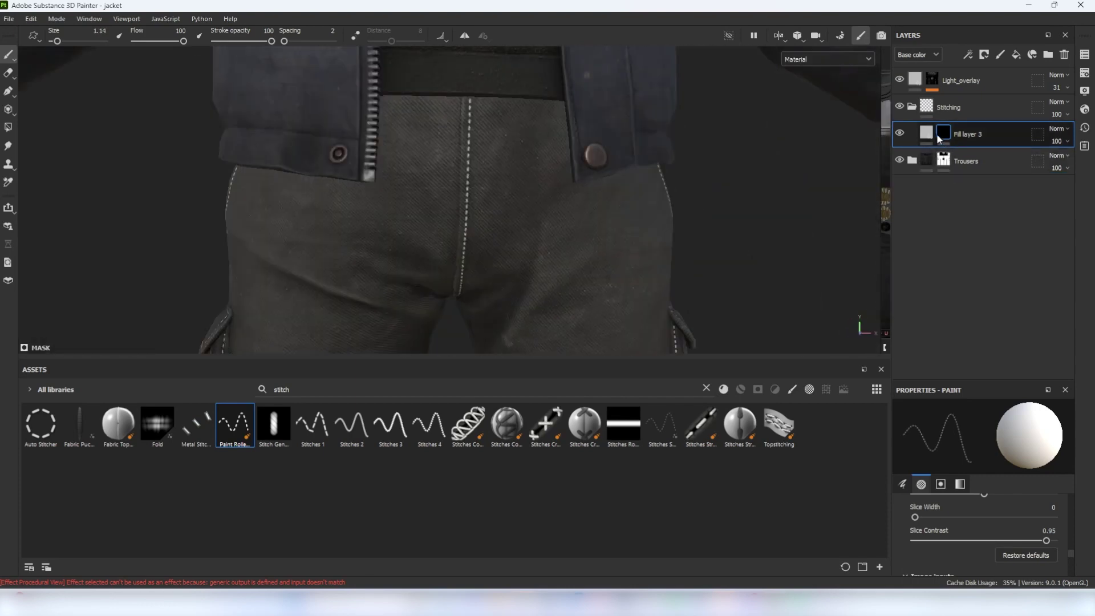
- Set the stitching fill's base color to dark grey 4B4B4B and raise its height slightly
click(927, 134)
click(924, 506)
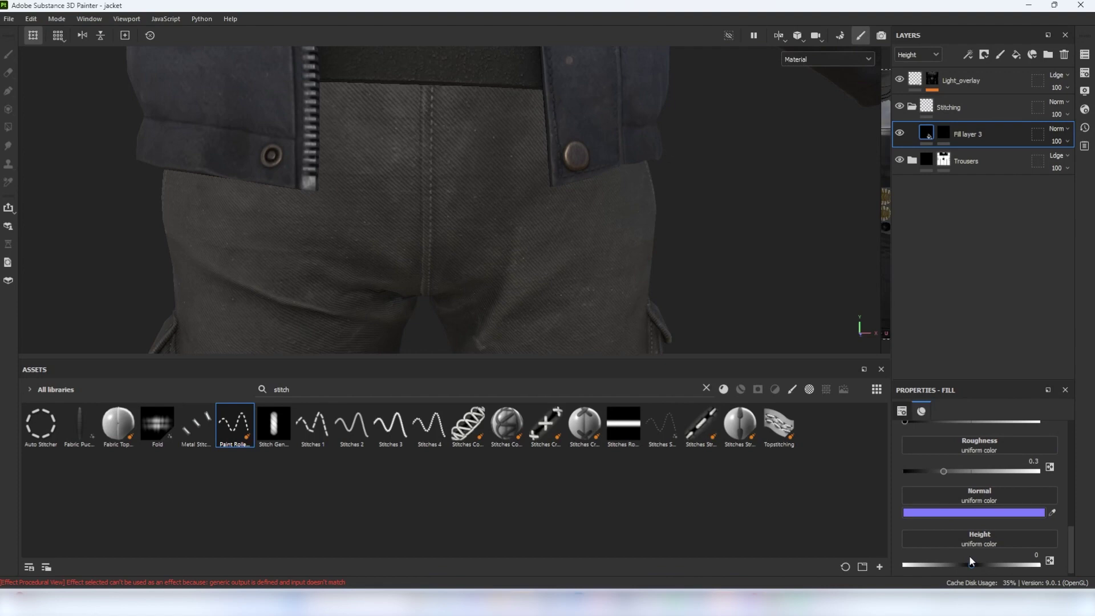
drag(982, 565, 975, 563)
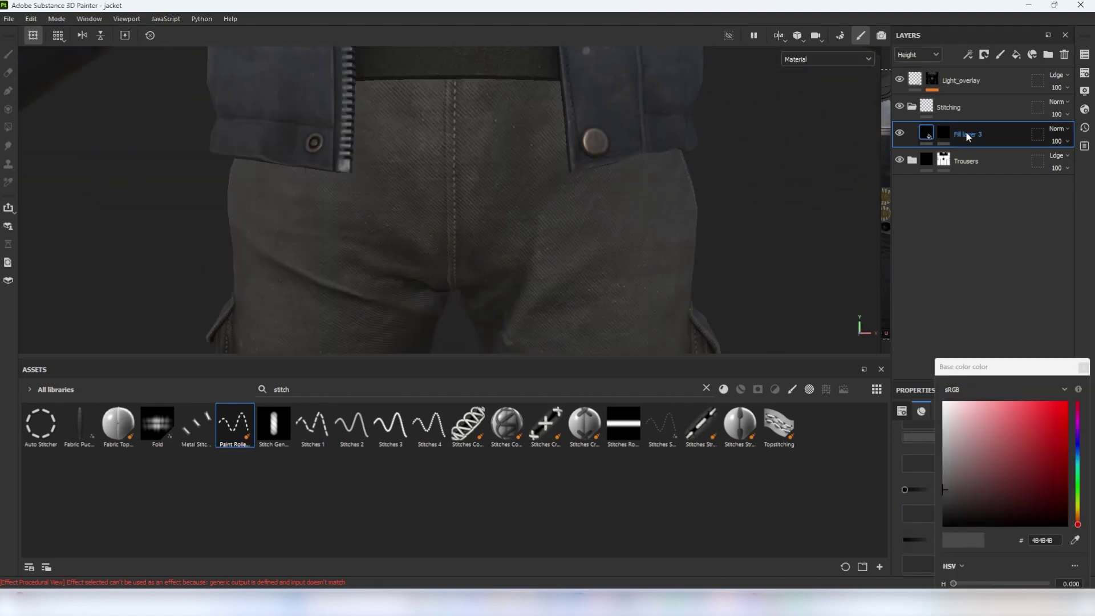
- Duplicate the stitching fill layer, place the copy beneath the original and add a Blur filter to its mask
key(ctrl+d)
drag(970, 138, 970, 174)
right_click(942, 159)
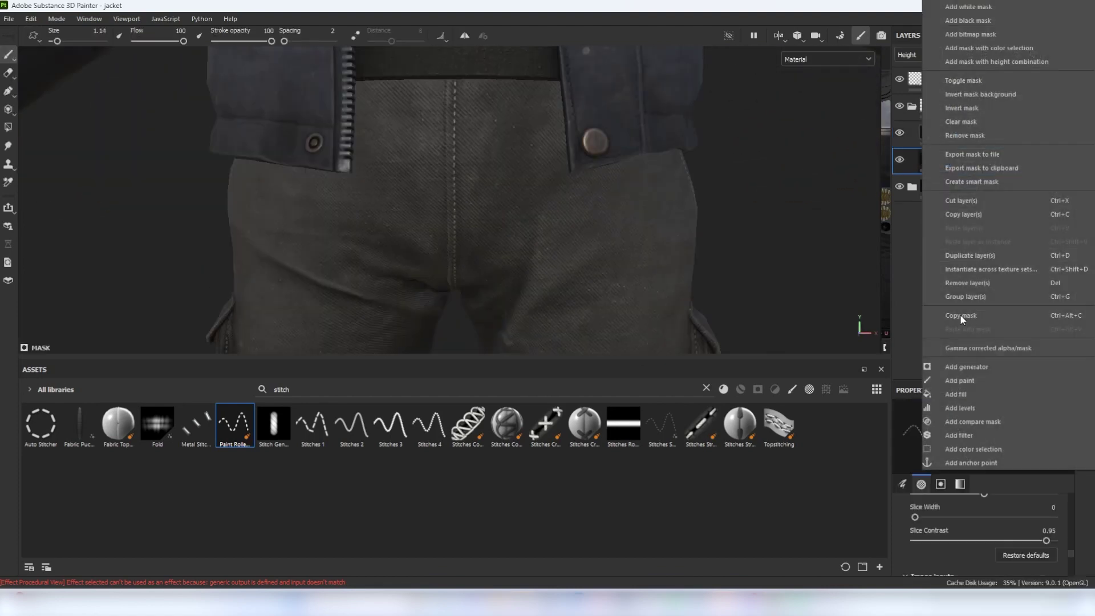
click(967, 436)
click(964, 432)
text(grunge )
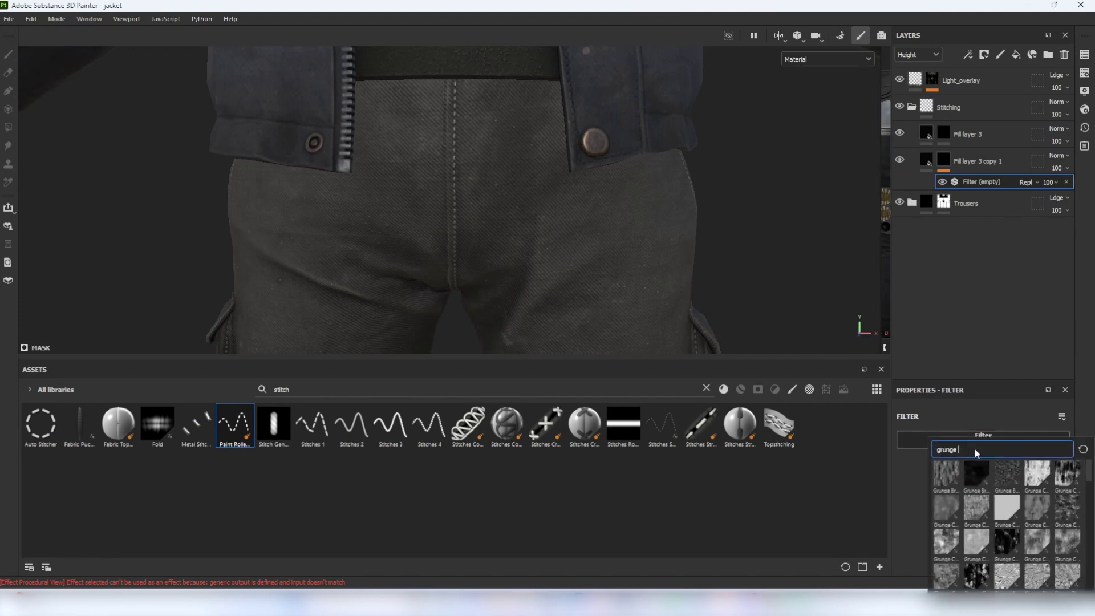
text(blur)
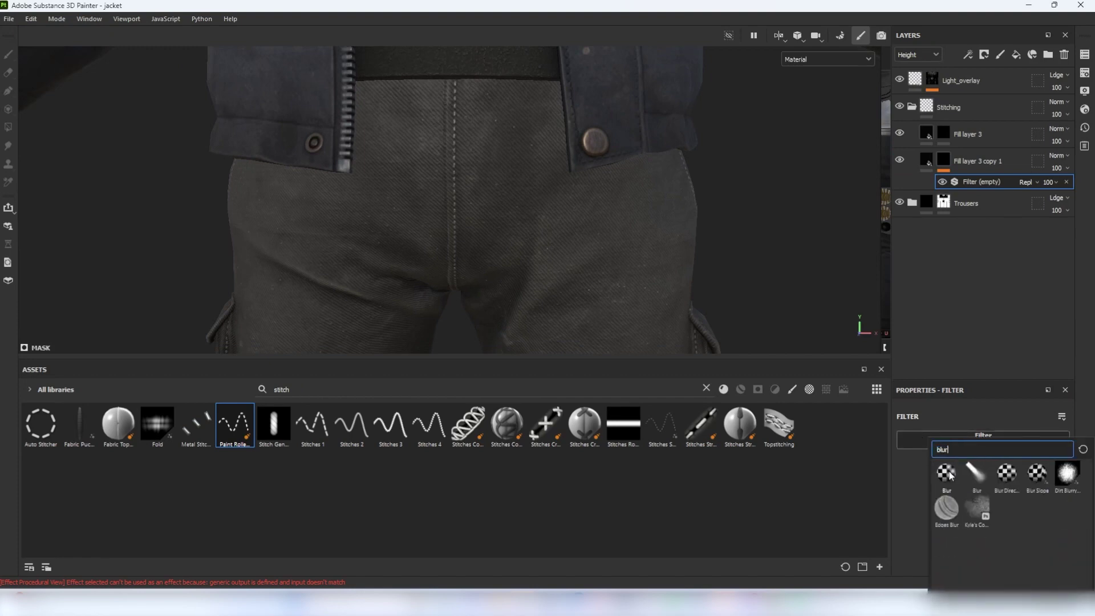
click(946, 472)
key(Delete)
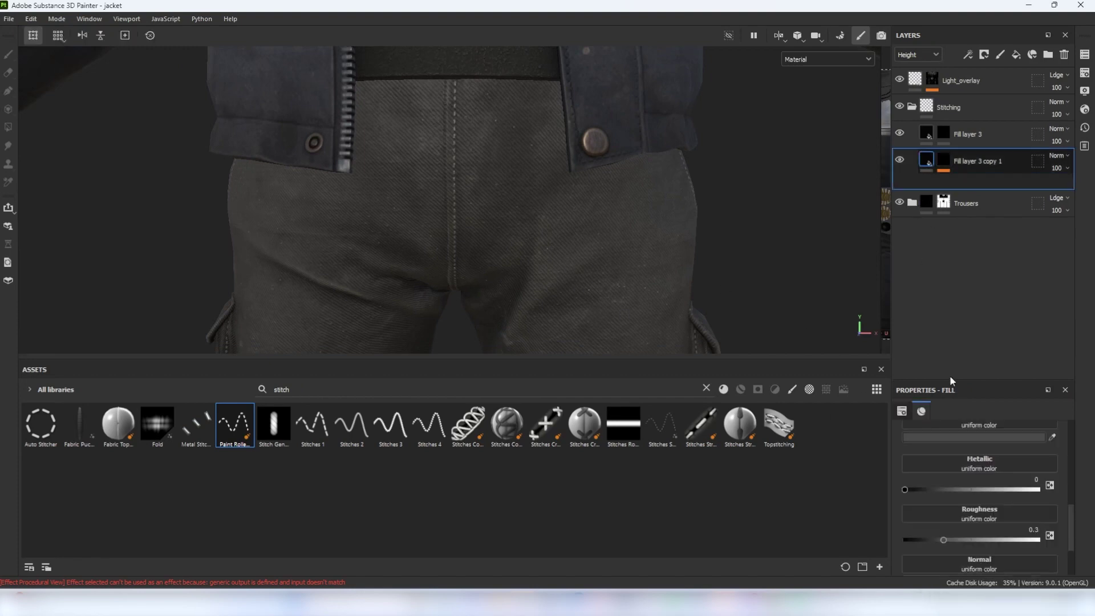
scroll(928, 465, down, 1)
click(1046, 427)
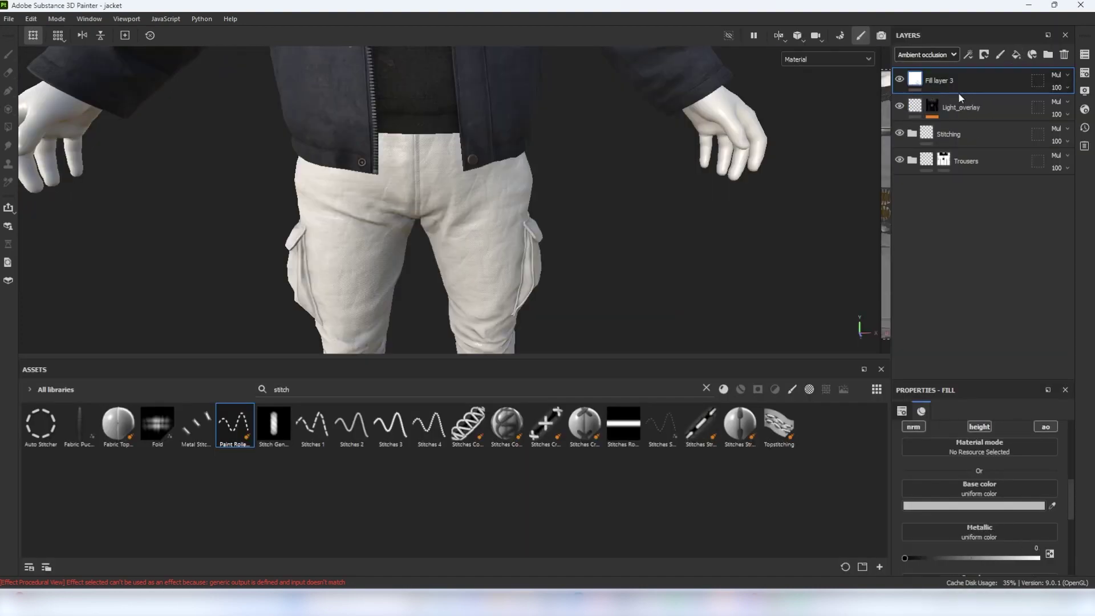
- Put the new top fill layer in a group named Mud and give it a brown base color
key(ctrl+g)
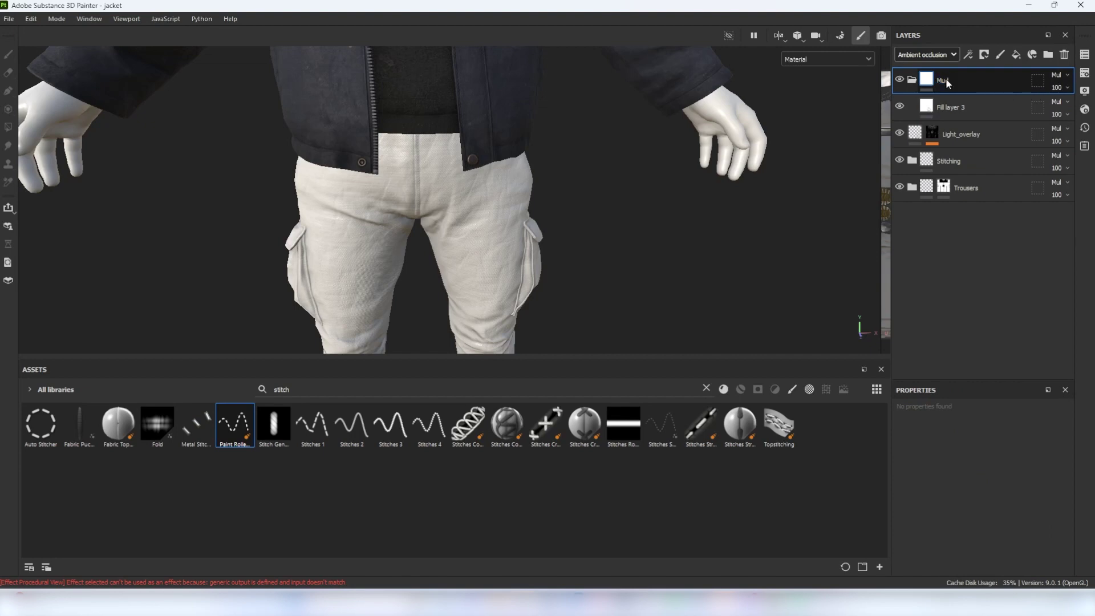
click(960, 108)
click(960, 505)
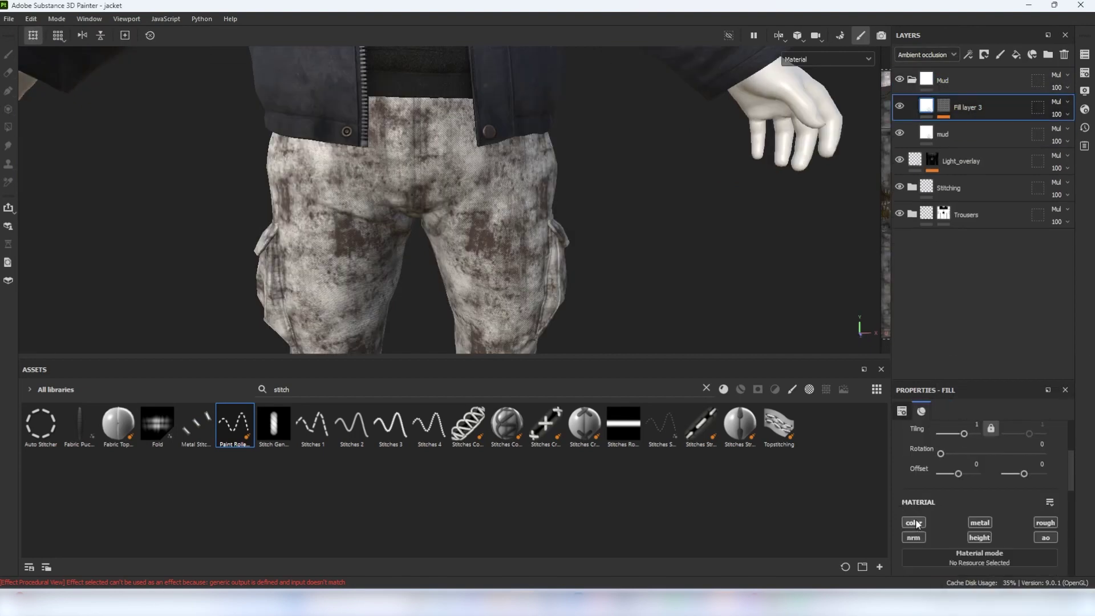
- Set a dark brown base color on the grunge-masked fill layer in the Mud group and name it mud_02
scroll(971, 563, down, 3)
click(974, 549)
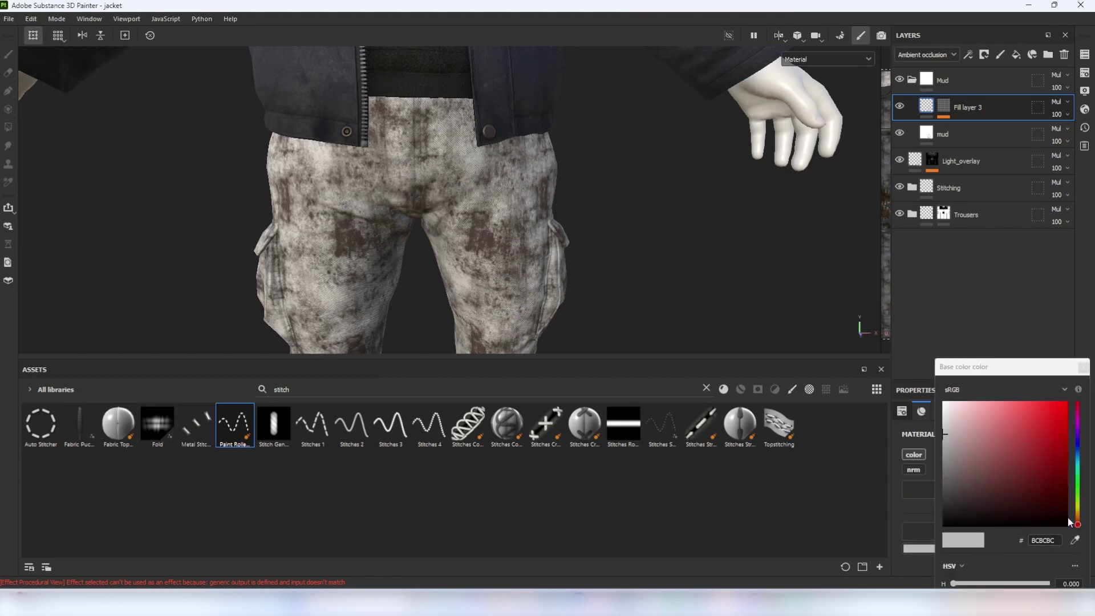
click(966, 493)
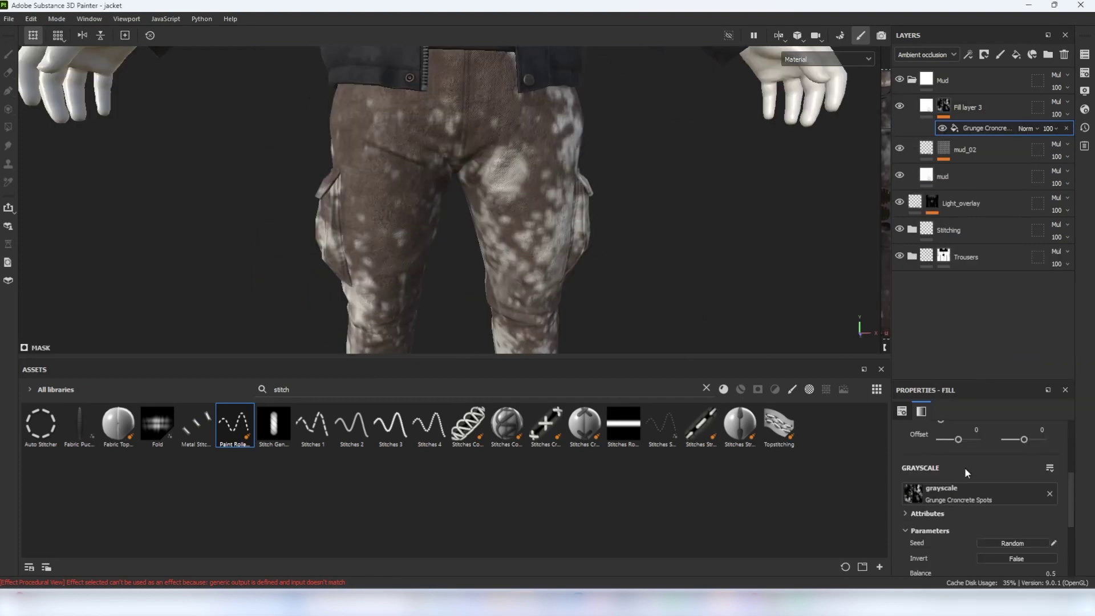
- Increase the tiling of the third mud layer's grunge mask and make the layer near-black at opacity 48
scroll(964, 432, up, 3)
scroll(964, 432, up, 1)
drag(964, 467, 974, 467)
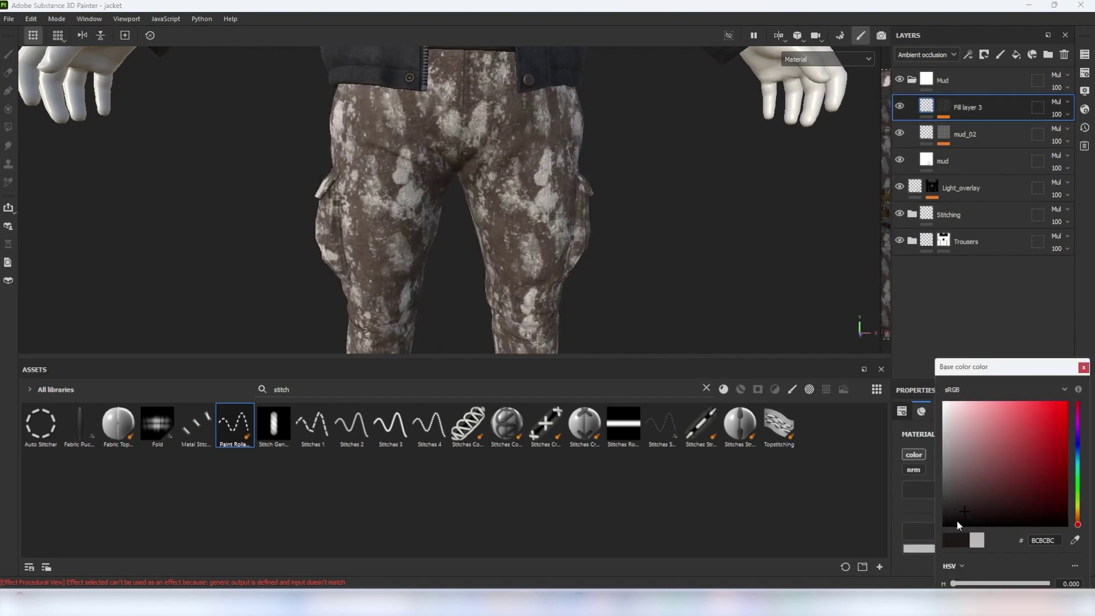
click(947, 516)
click(949, 524)
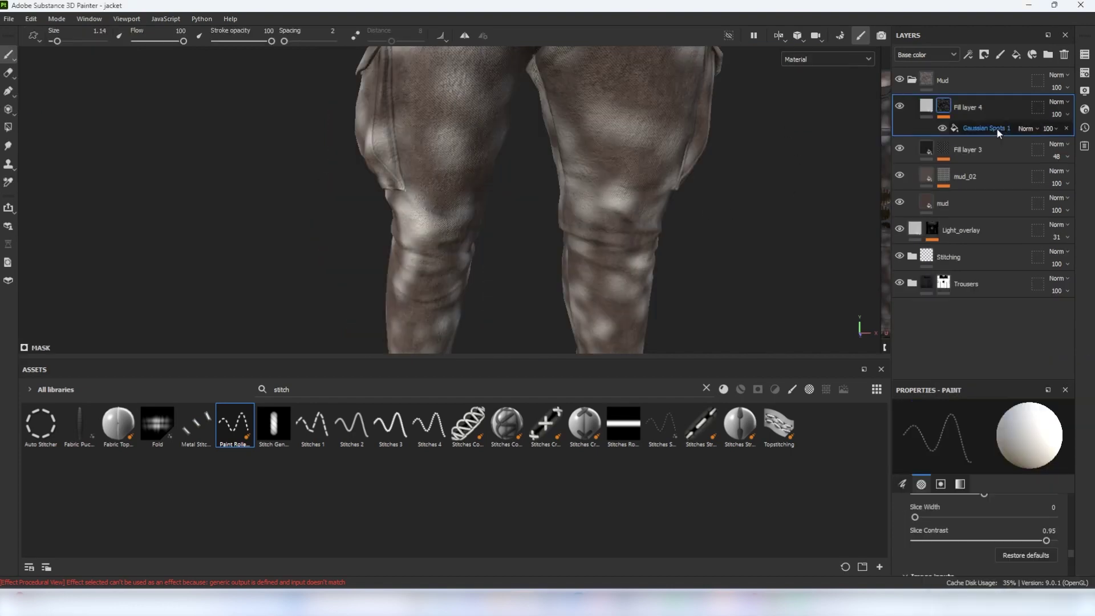
- Tile the top mud layer's Gaussian Spots 1 mask much more finely and set the layer's base color to 625947
click(987, 128)
scroll(981, 485, up, 1)
drag(972, 503, 964, 507)
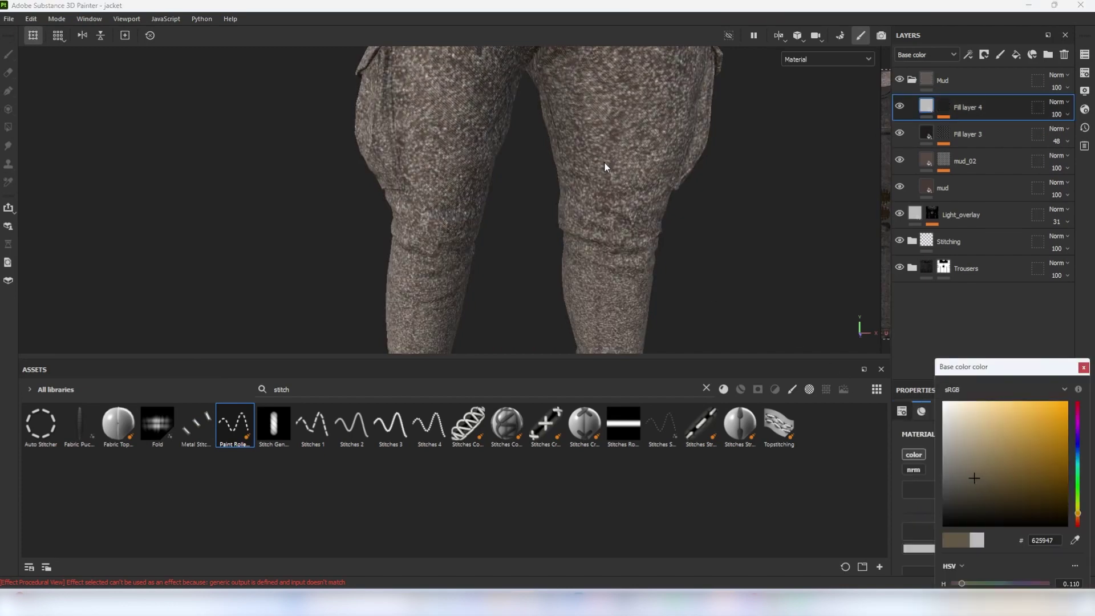
alt+right_drag(608, 162, 801, 163)
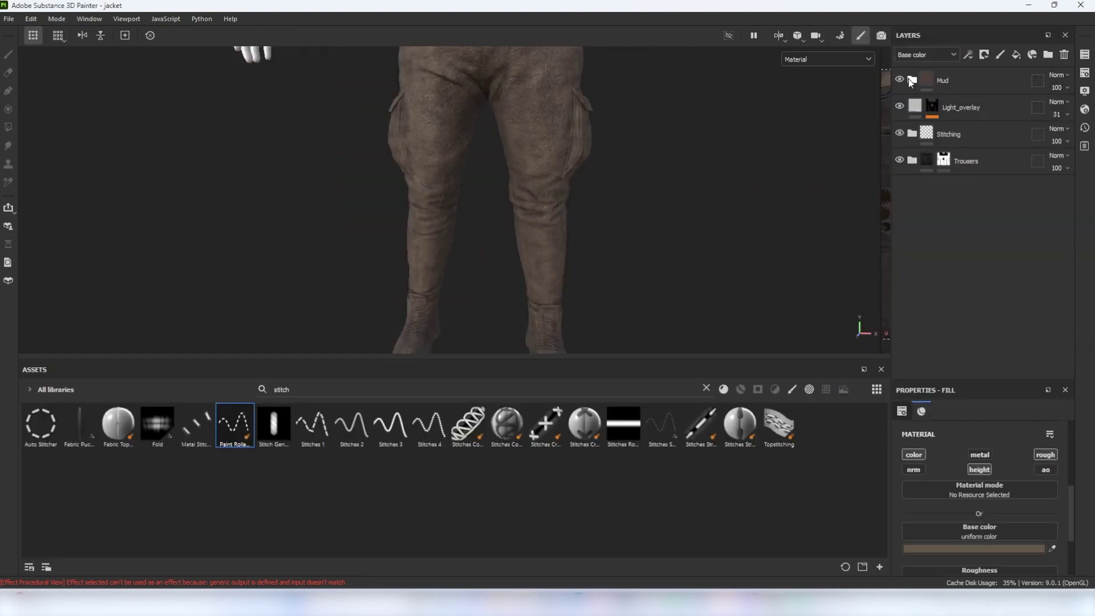
- Add a black mask to the whole Mud group
click(931, 81)
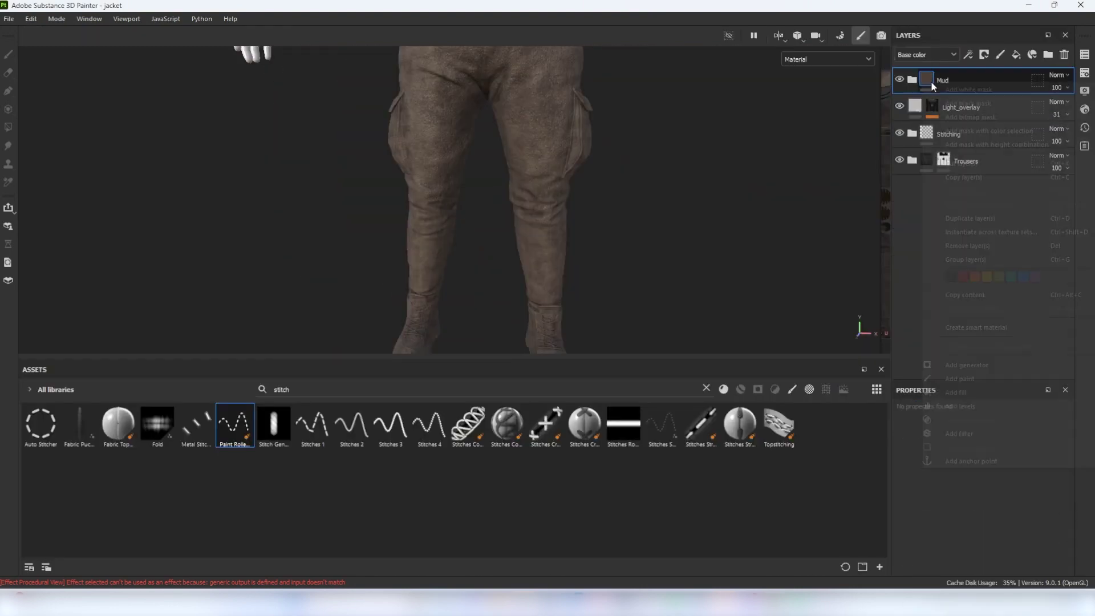
right_click(931, 81)
click(947, 98)
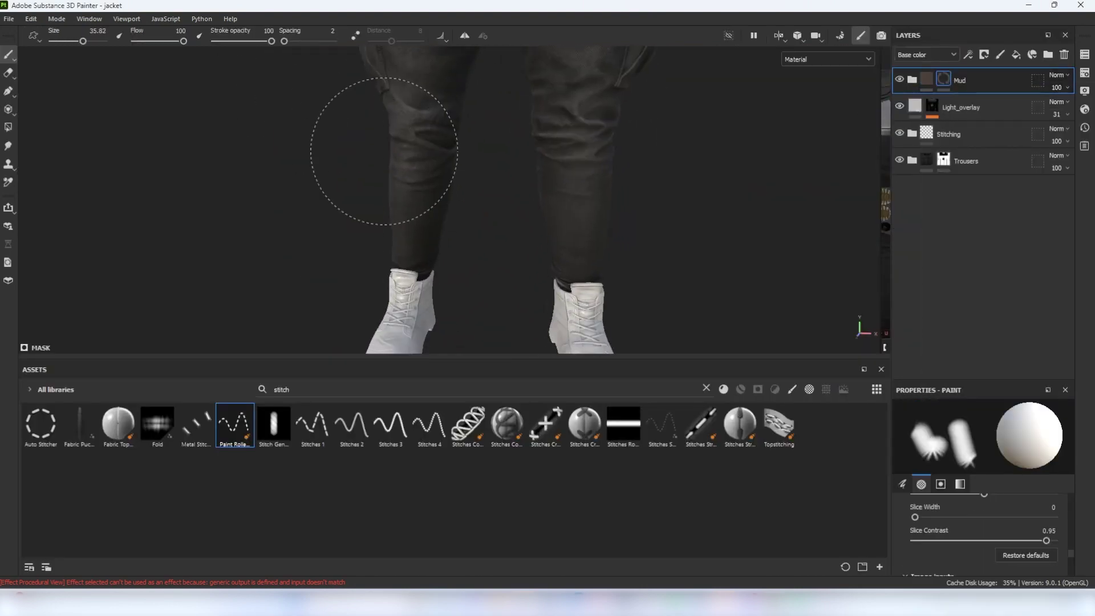
- Paint mud onto one knee in the Mud group's mask using the Basic Soft brush
alt+right_drag(384, 151, 427, 131)
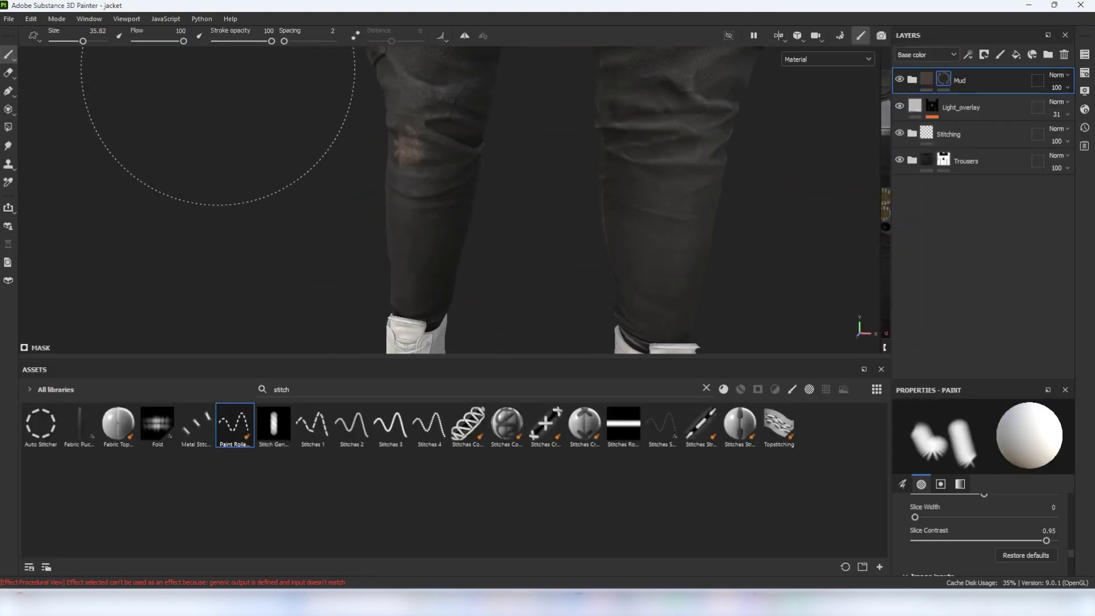
alt+middle_drag(430, 141, 437, 189)
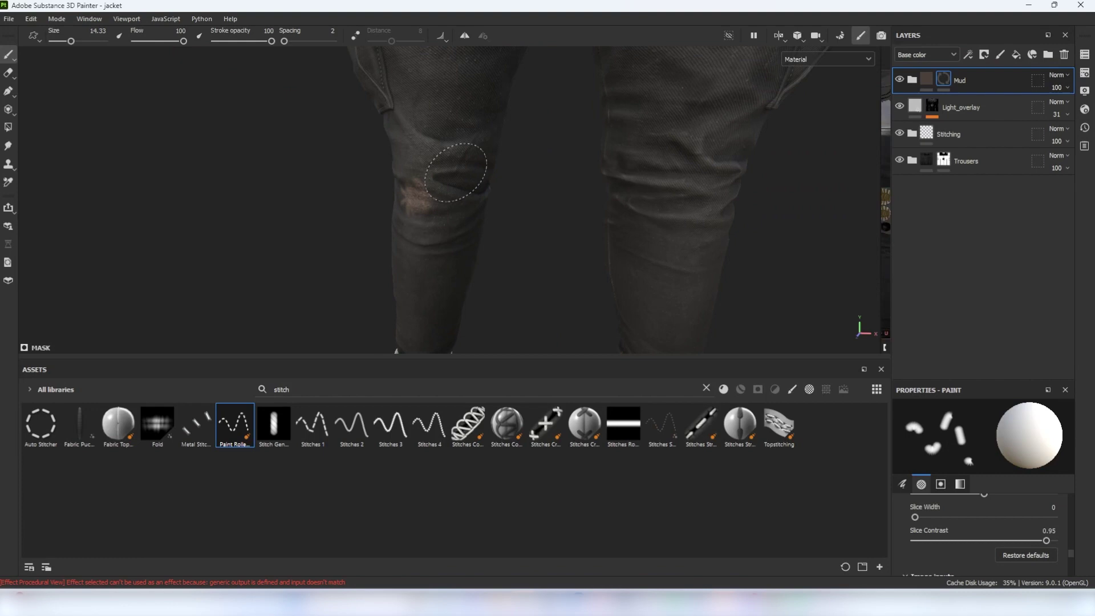
alt+right_drag(456, 172, 511, 153)
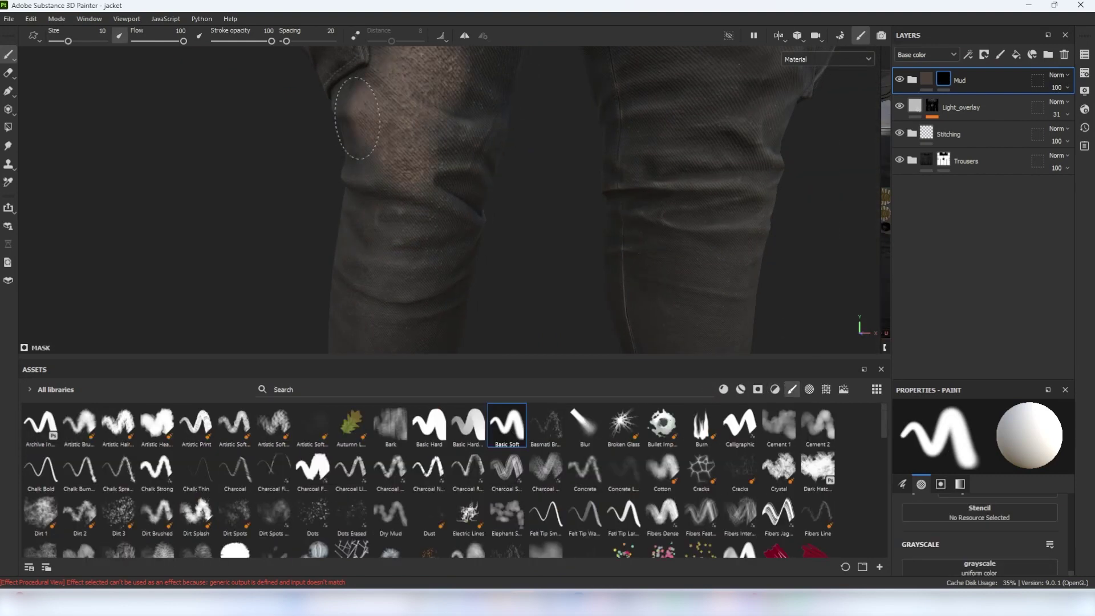
alt+middle_drag(587, 453, 587, 208)
alt+drag(590, 216, 587, 175)
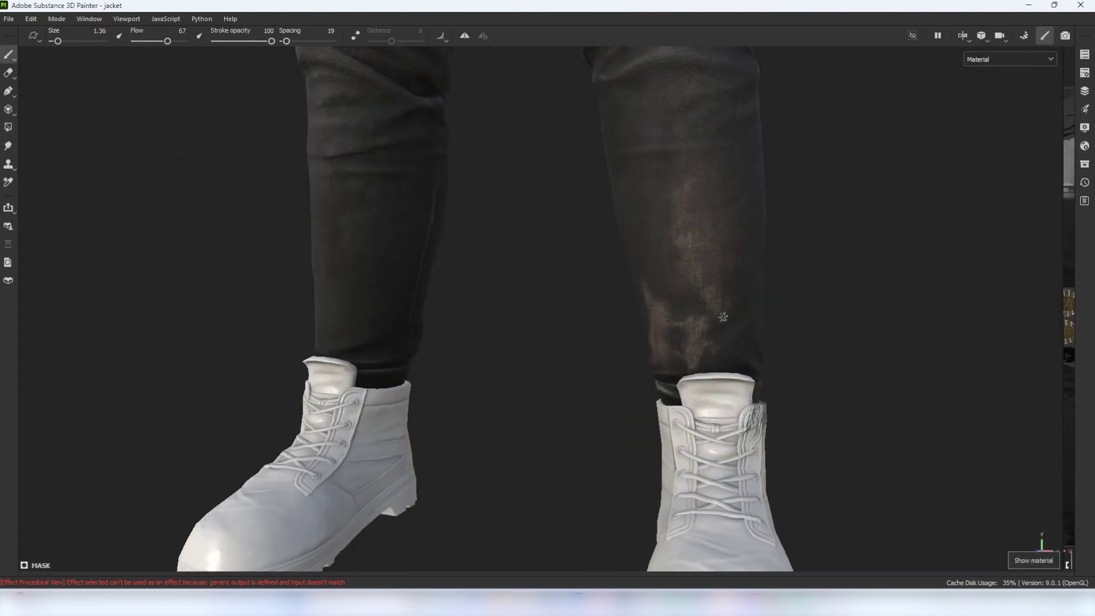
- Paint thin mud streaks on the front of one lower leg above the boot at flow 67 and partly erase them
mouse_move(723, 318)
alt+mouse_down()
mouse_move(623, 284)
mouse_move(736, 289)
mouse_move(692, 367)
alt+mouse_up()
key(2)
mouse_move(692, 342)
alt+right_down()
mouse_move(572, 292)
mouse_move(634, 292)
alt+right_up()
click(9, 55)
alt+drag(736, 274, 711, 276)
alt+drag(571, 268, 611, 262)
alt+drag(662, 297, 616, 302)
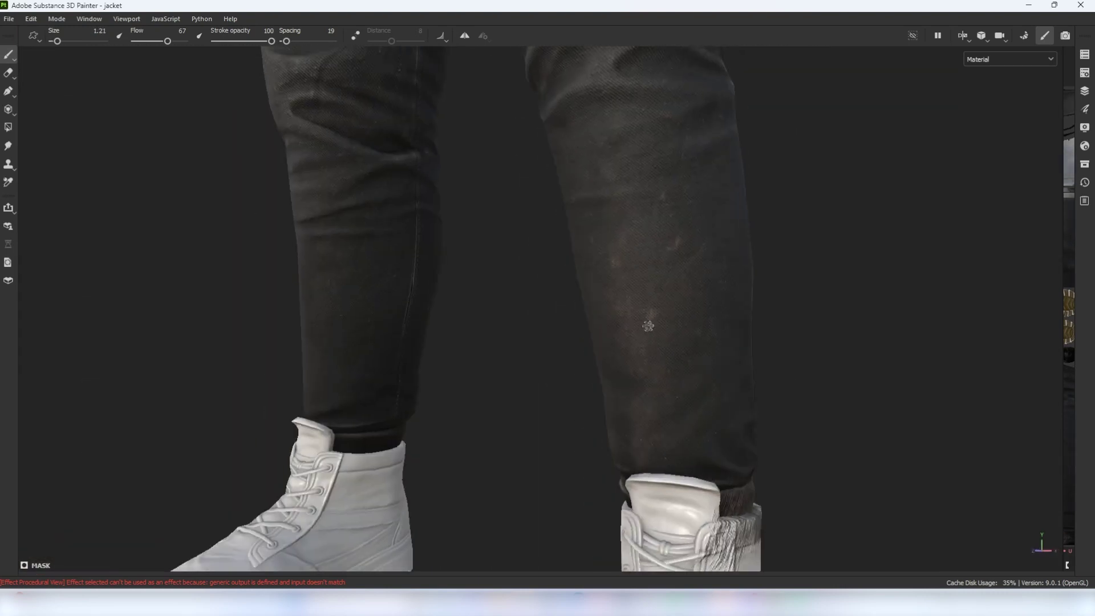
- Add small mud marks to the front of the other lower leg and soften them with the eraser at reduced flow
mouse_move(649, 326)
alt+right_down()
mouse_move(653, 337)
mouse_move(601, 326)
alt+right_up()
alt+drag(601, 325, 538, 293)
alt+right_drag(538, 293, 605, 294)
drag(469, 274, 471, 309)
click(8, 73)
alt+right_drag(472, 309, 400, 286)
scroll(463, 324, up, 4)
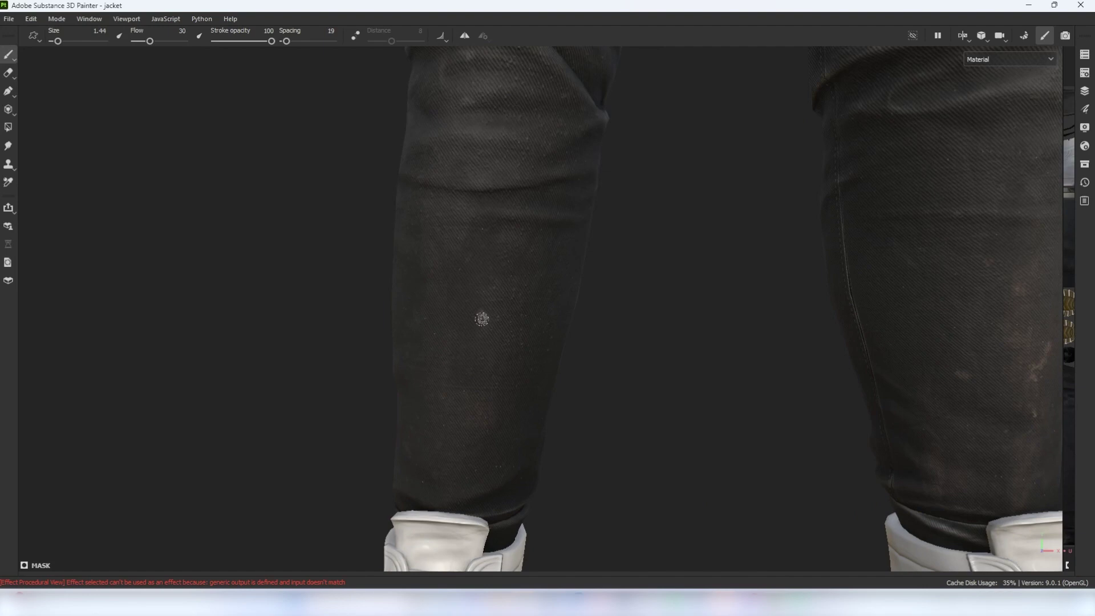
- Paint soft mud patches over the folds of both knees with a larger brush, lowering the flow to 19
scroll(416, 251, down, 1)
alt+right_drag(464, 198, 460, 251)
drag(460, 251, 490, 255)
alt+drag(489, 255, 501, 228)
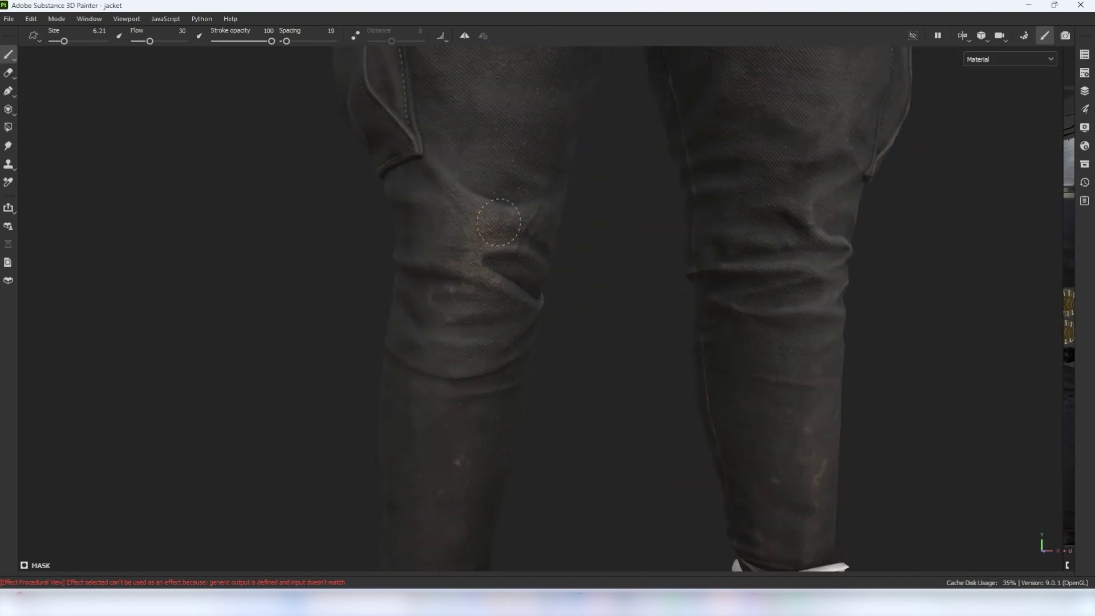
alt+middle_drag(502, 228, 477, 297)
ctrl+drag(450, 211, 439, 210)
drag(451, 211, 457, 257)
alt+right_drag(399, 228, 306, 182)
scroll(624, 183, up, 3)
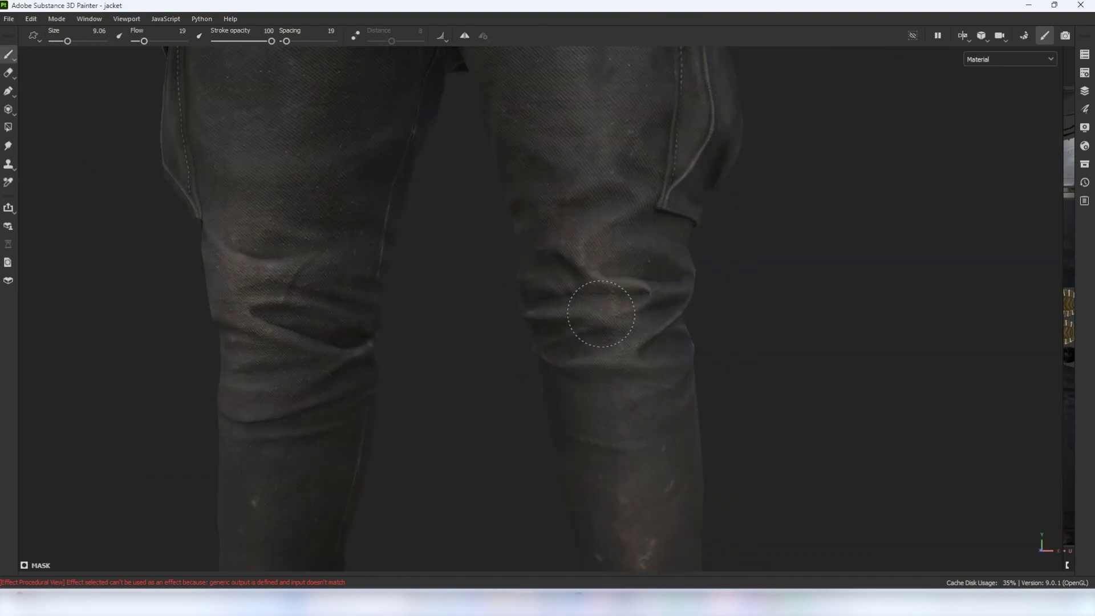
scroll(599, 318, down, 5)
scroll(131, 93, up, 5)
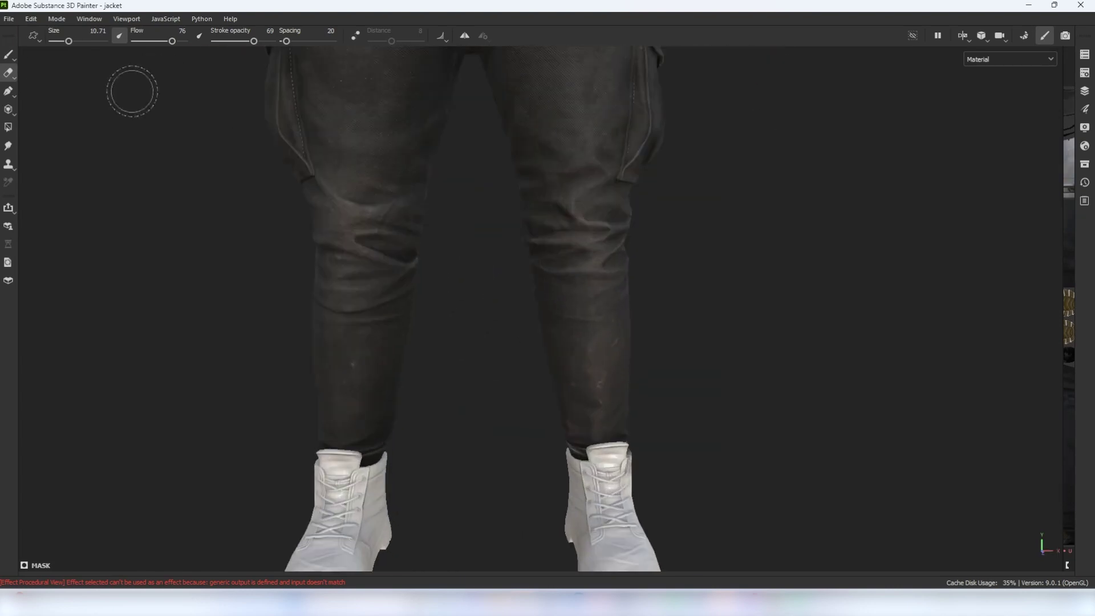
- Paint faint mud on the upper leg near the cargo pocket with a resized brush
scroll(643, 219, down, 2)
alt+right_drag(643, 219, 607, 228)
alt+middle_drag(607, 228, 521, 174)
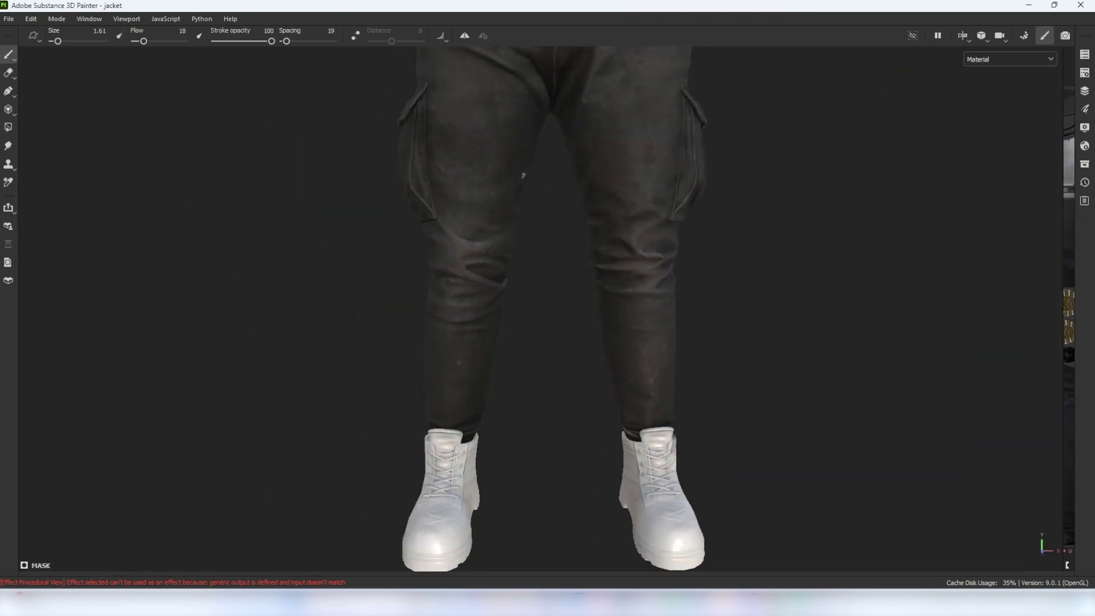
alt+drag(521, 174, 576, 177)
ctrl+right_drag(447, 98, 474, 97)
drag(497, 171, 468, 251)
- Paint mud along the stitched edge of the cargo pocket with a very small brush at flow 100
alt+drag(514, 251, 613, 268)
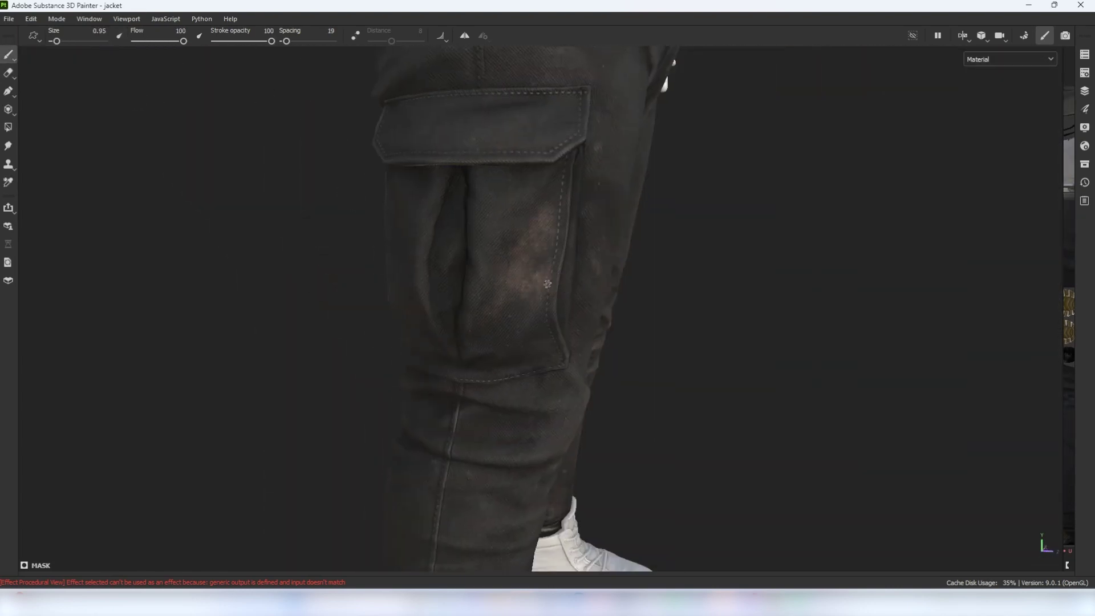
alt+drag(547, 284, 562, 320)
ctrl+right_drag(545, 286, 548, 285)
drag(546, 279, 548, 323)
alt+drag(562, 214, 411, 306)
alt+right_drag(411, 306, 342, 285)
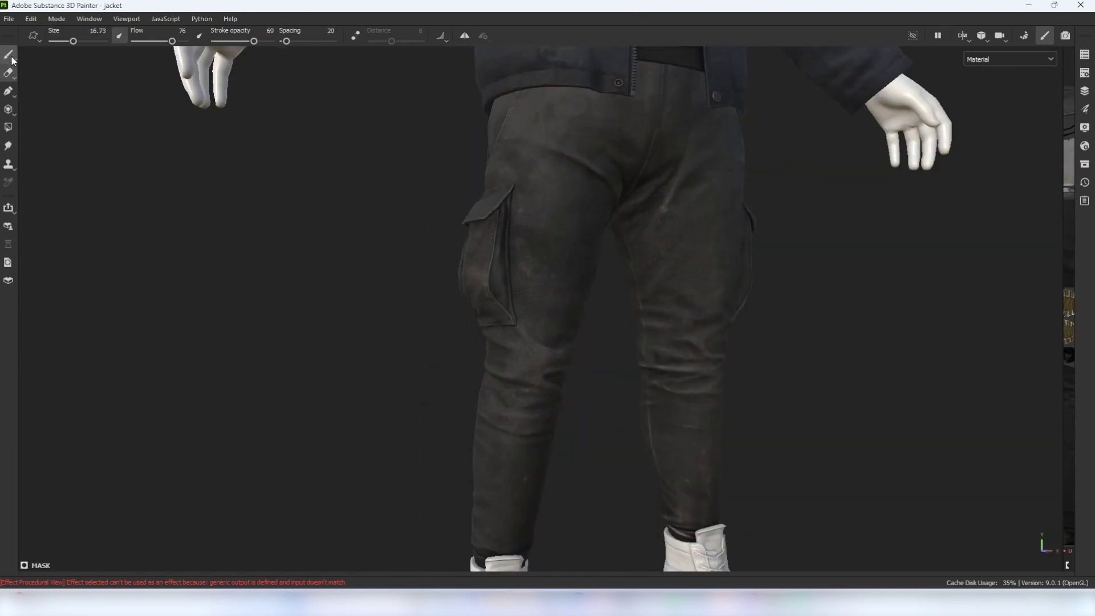
- Add mud specks to the thigh beside the cargo pocket and soften them with the eraser
key(1)
alt+right_drag(457, 228, 557, 164)
alt+drag(557, 164, 524, 171)
drag(523, 167, 483, 171)
alt+right_drag(482, 185, 411, 171)
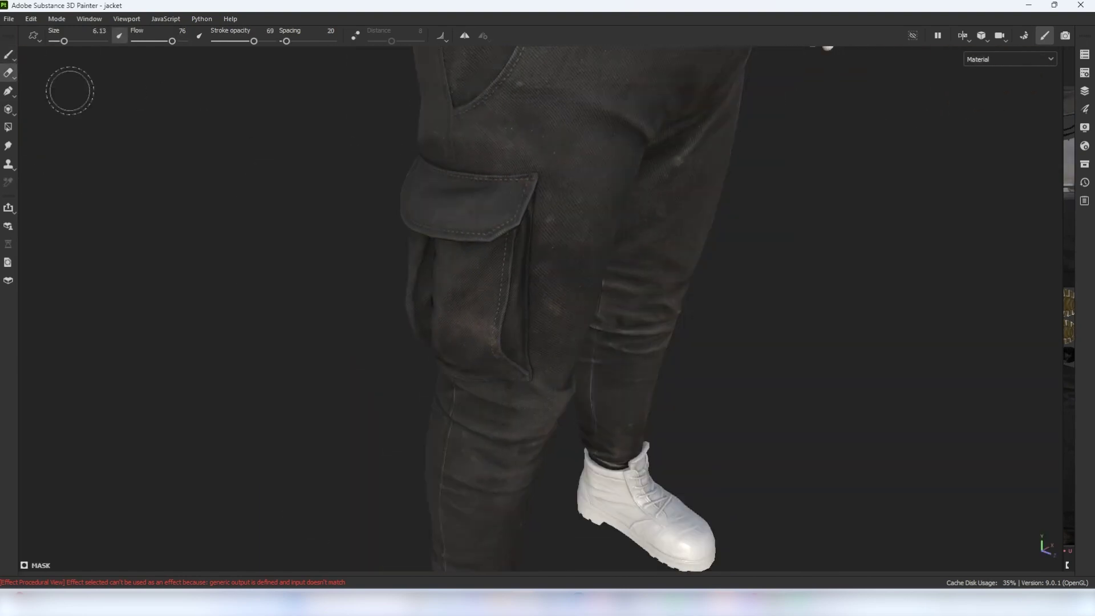
- Paint mud onto the opposite side of the trousers with an enlarged brush
click(8, 55)
alt+drag(457, 285, 713, 274)
click(772, 342)
mouse_move(656, 319)
alt+right_down()
mouse_move(755, 359)
mouse_move(685, 336)
alt+right_up()
ctrl+right_drag(685, 331, 719, 331)
drag(686, 319, 691, 362)
mouse_move(621, 271)
alt+right_down()
mouse_move(518, 286)
mouse_move(643, 352)
alt+right_up()
- Paint faint mud on the back of one lower leg above the boot at flow 10
key(1)
alt+drag(643, 352, 642, 407)
click(709, 382)
alt+right_drag(710, 382, 639, 365)
alt+drag(639, 366, 673, 365)
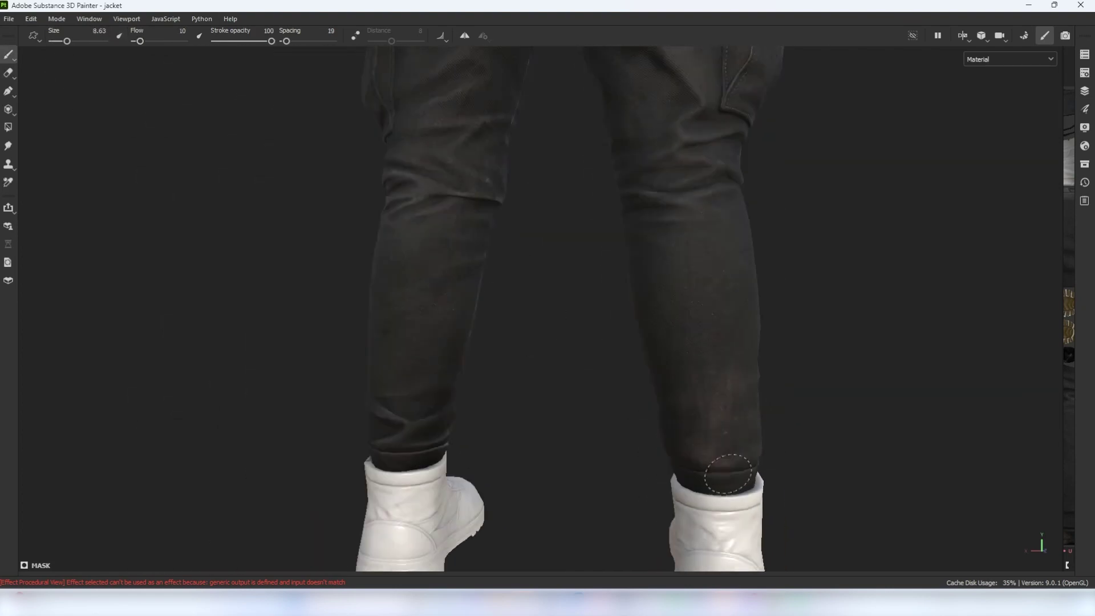
- Paint a faint vertical mud streak down the back of the other calf and blend it with the eraser
mouse_move(735, 388)
alt+mouse_down()
mouse_move(674, 365)
mouse_move(572, 289)
alt+mouse_up()
key(1)
alt+right_drag(573, 288, 605, 302)
drag(573, 279, 568, 379)
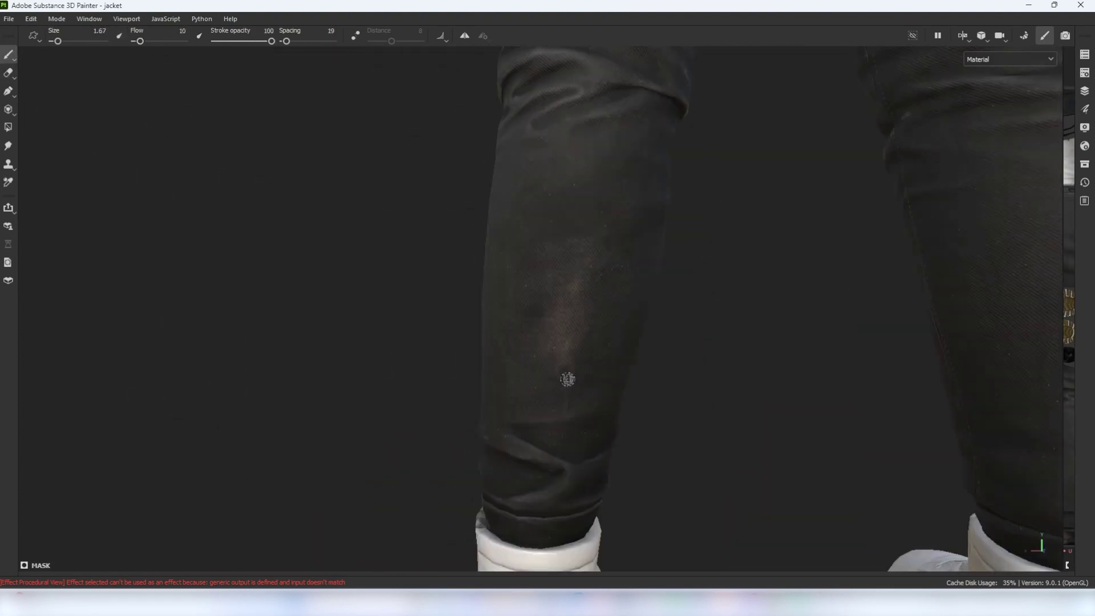
key(2)
mouse_move(563, 440)
alt+right_down()
mouse_move(501, 293)
mouse_move(571, 319)
alt+right_up()
- Set the brush flow to 100 and add small, strong mud spots to the lower legs
key(1)
drag(141, 41, 184, 41)
mouse_move(536, 302)
alt+right_down()
mouse_move(601, 330)
mouse_move(560, 368)
alt+right_up()
mouse_move(560, 368)
alt+mouse_down()
mouse_move(515, 323)
mouse_move(590, 365)
mouse_move(623, 426)
mouse_move(690, 402)
alt+mouse_up()
ctrl+right_drag(691, 401, 682, 401)
alt+right_drag(682, 401, 674, 391)
alt+drag(675, 391, 319, 354)
scroll(538, 440, down, 3)
scroll(538, 440, up, 3)
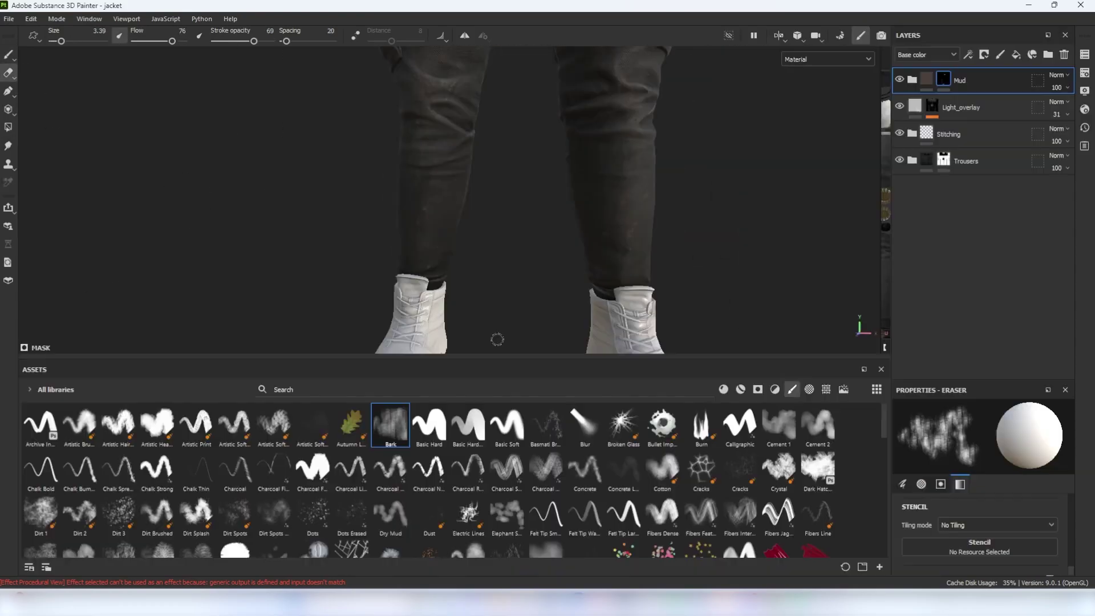